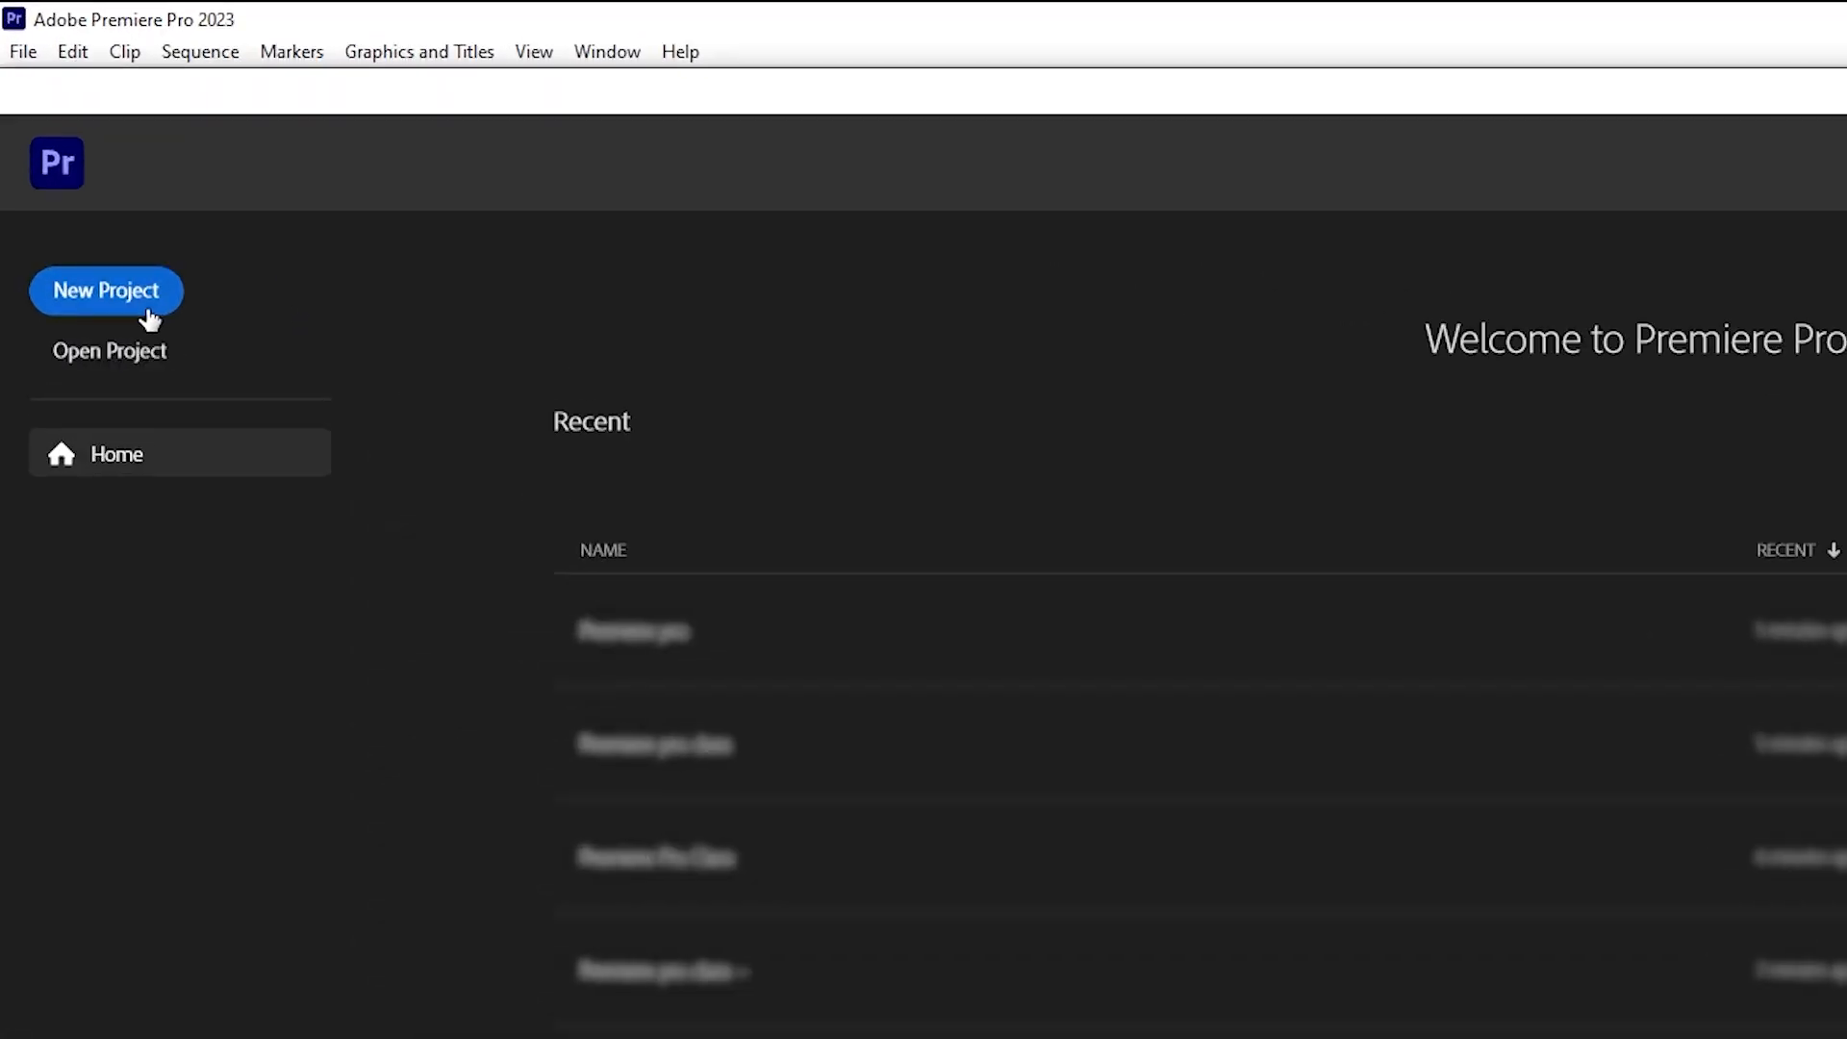
Start a new project and name it "Premiere prp class".
click(149, 319)
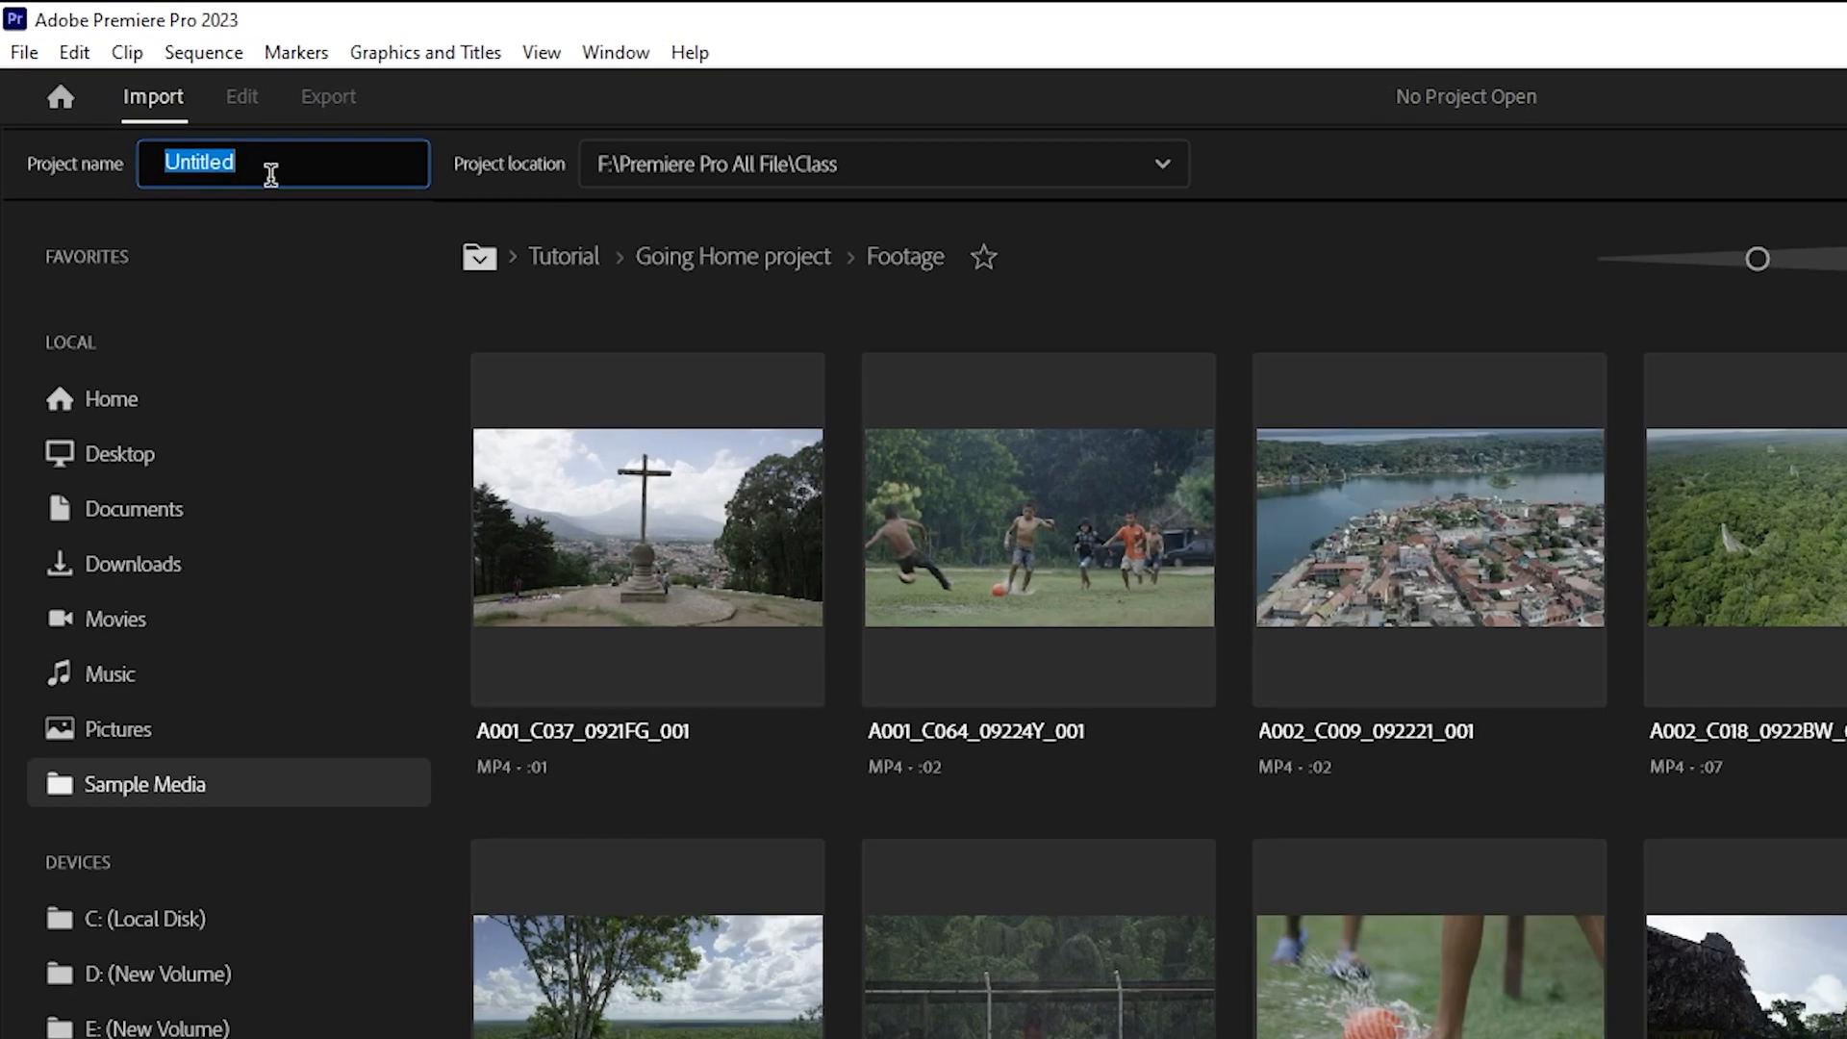
click(108, 104)
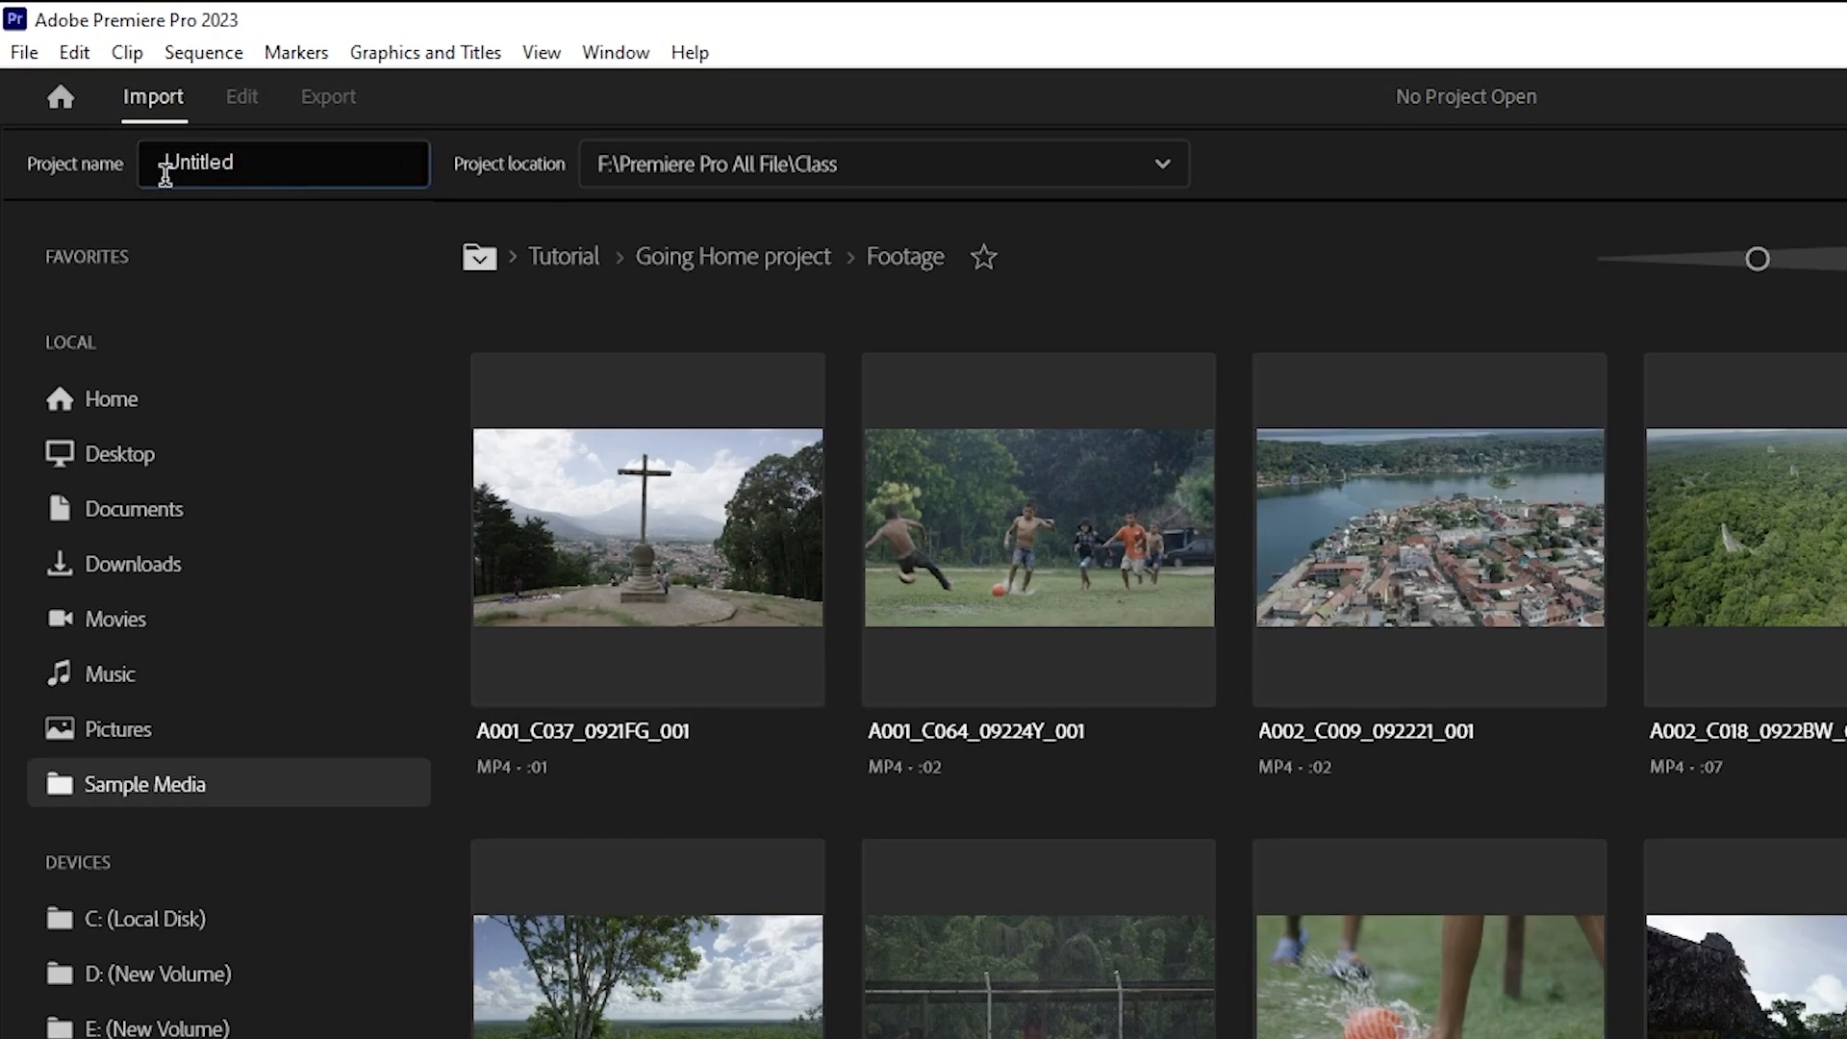
text(Premiere prp class)
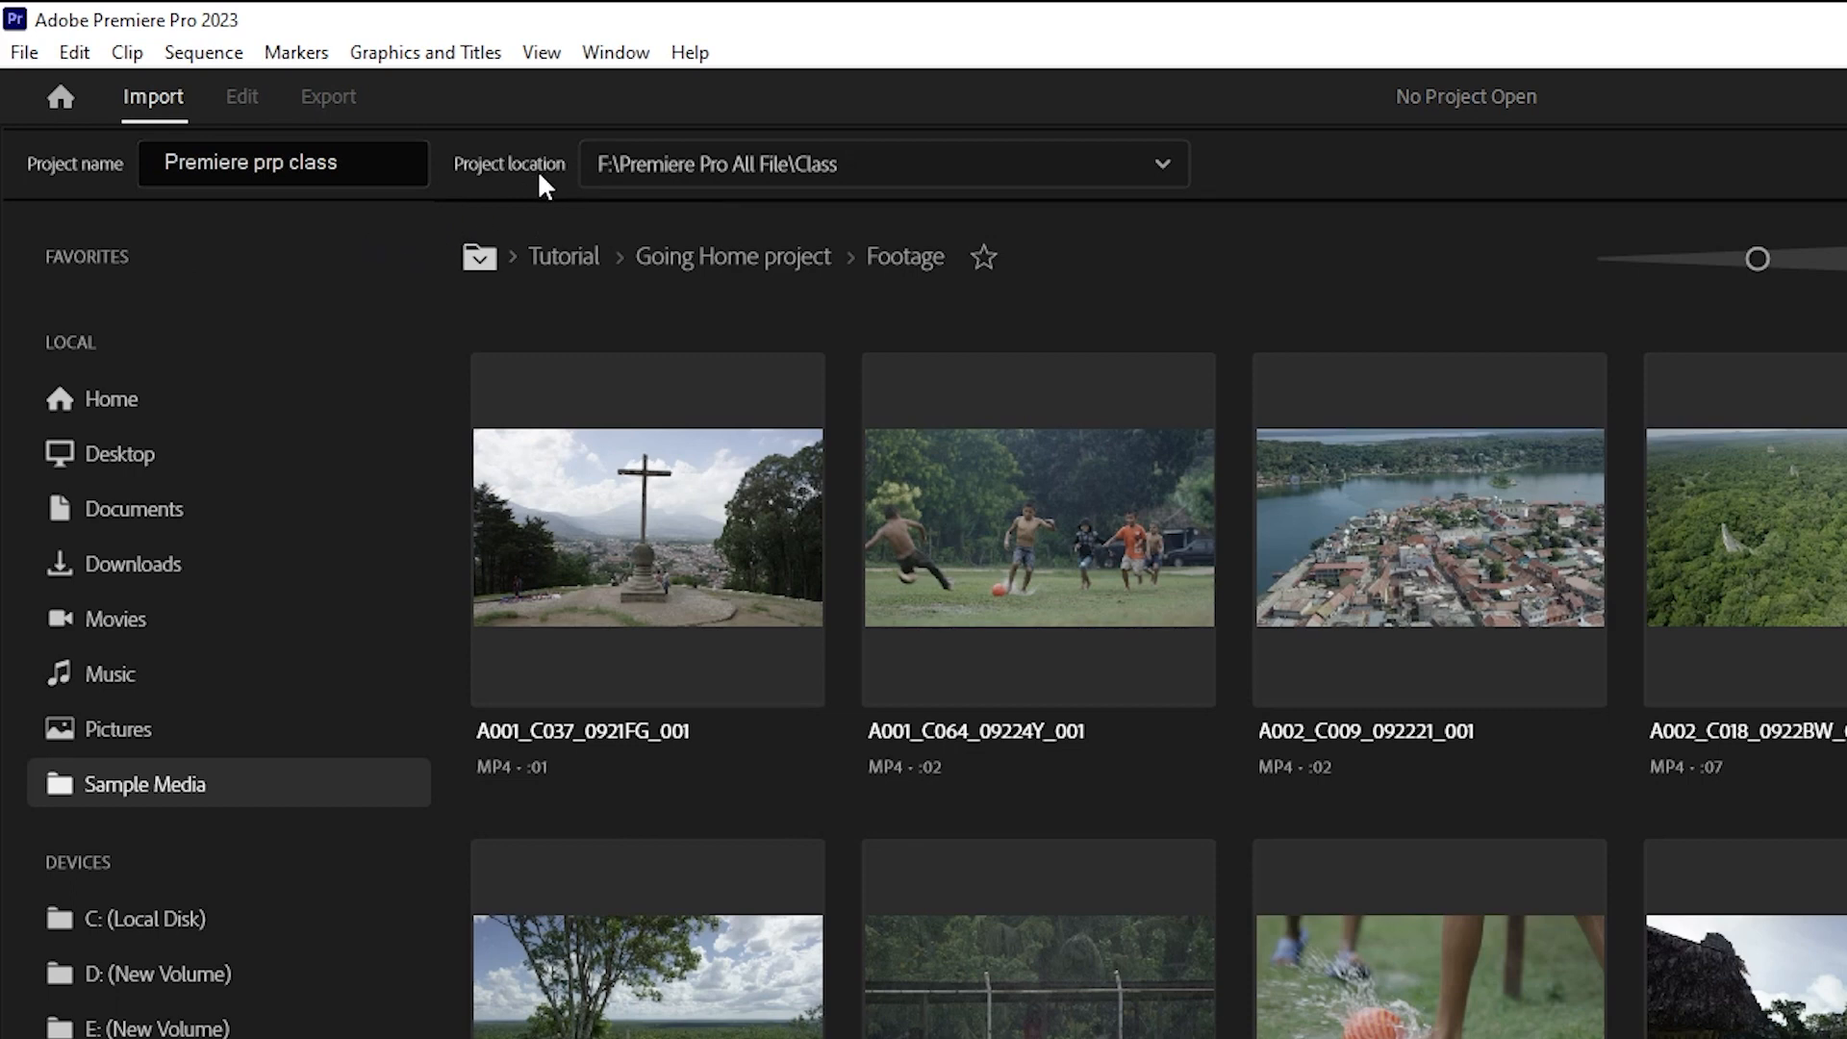
Set the project location to the "Premiere Pro Class 2" folder and create the project without importing media.
click(869, 184)
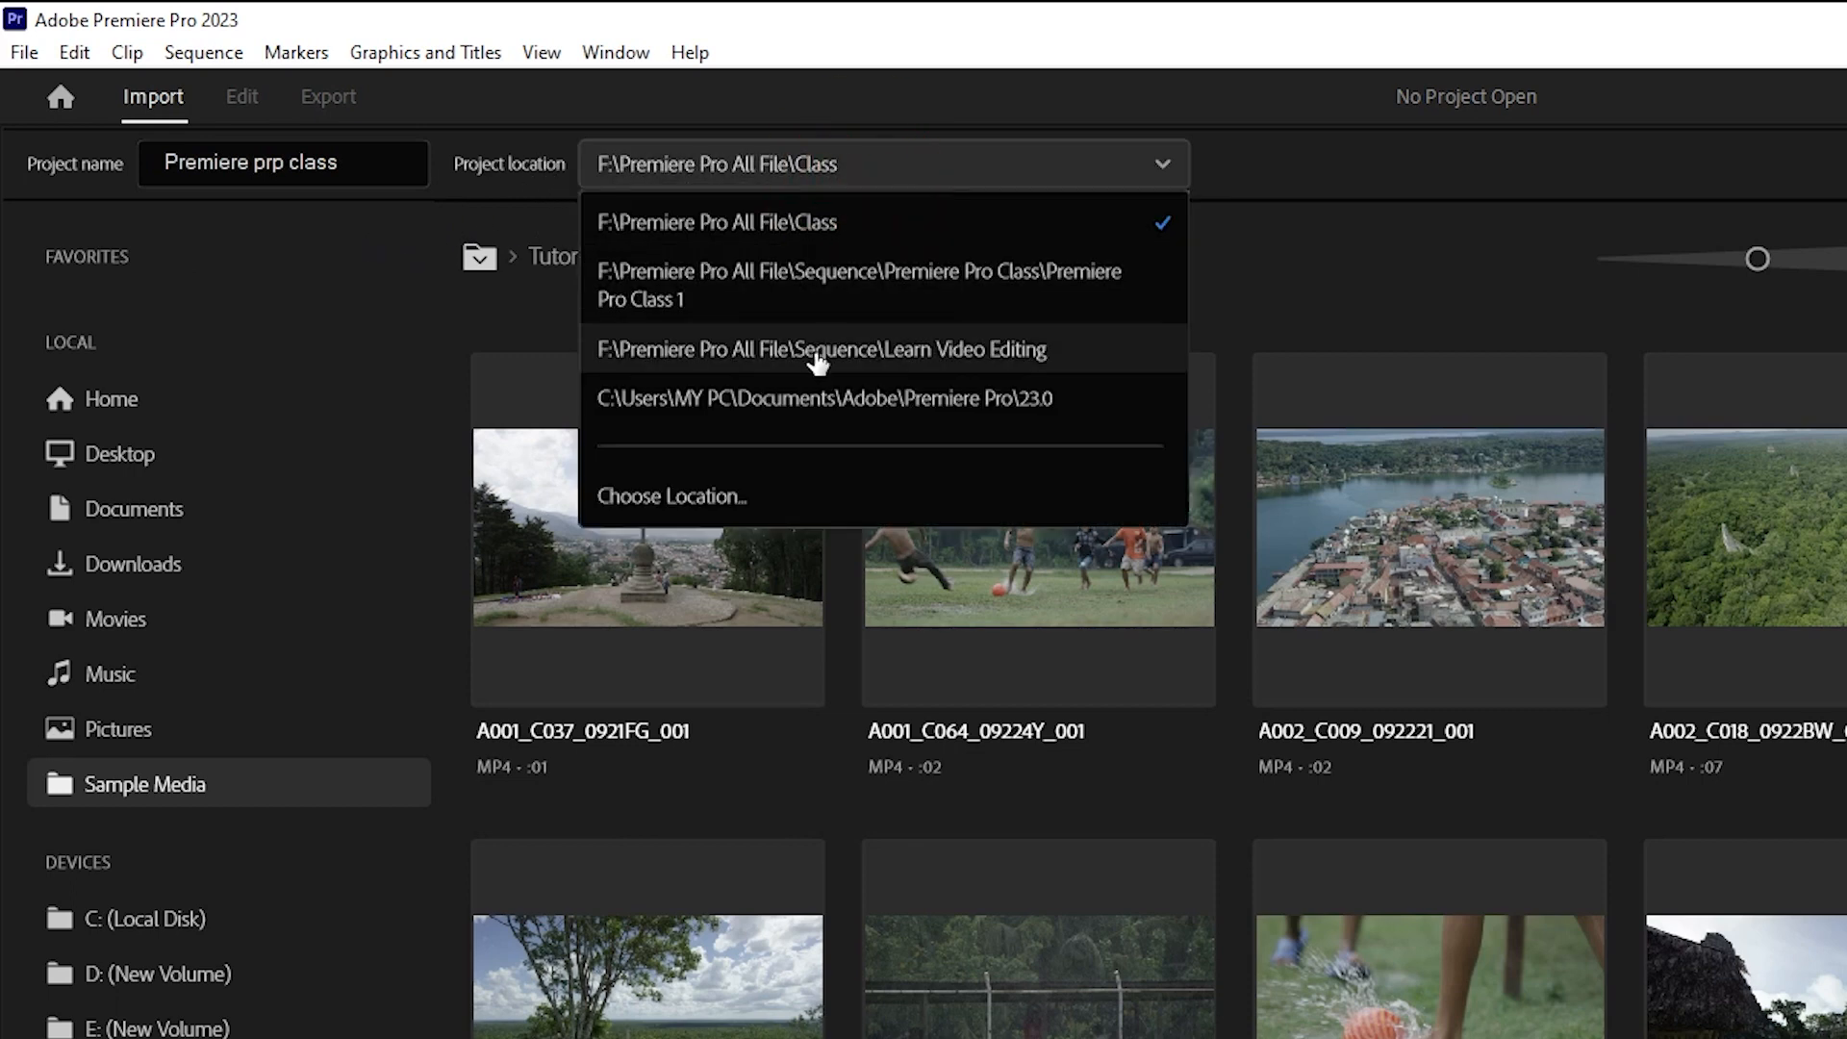
click(756, 498)
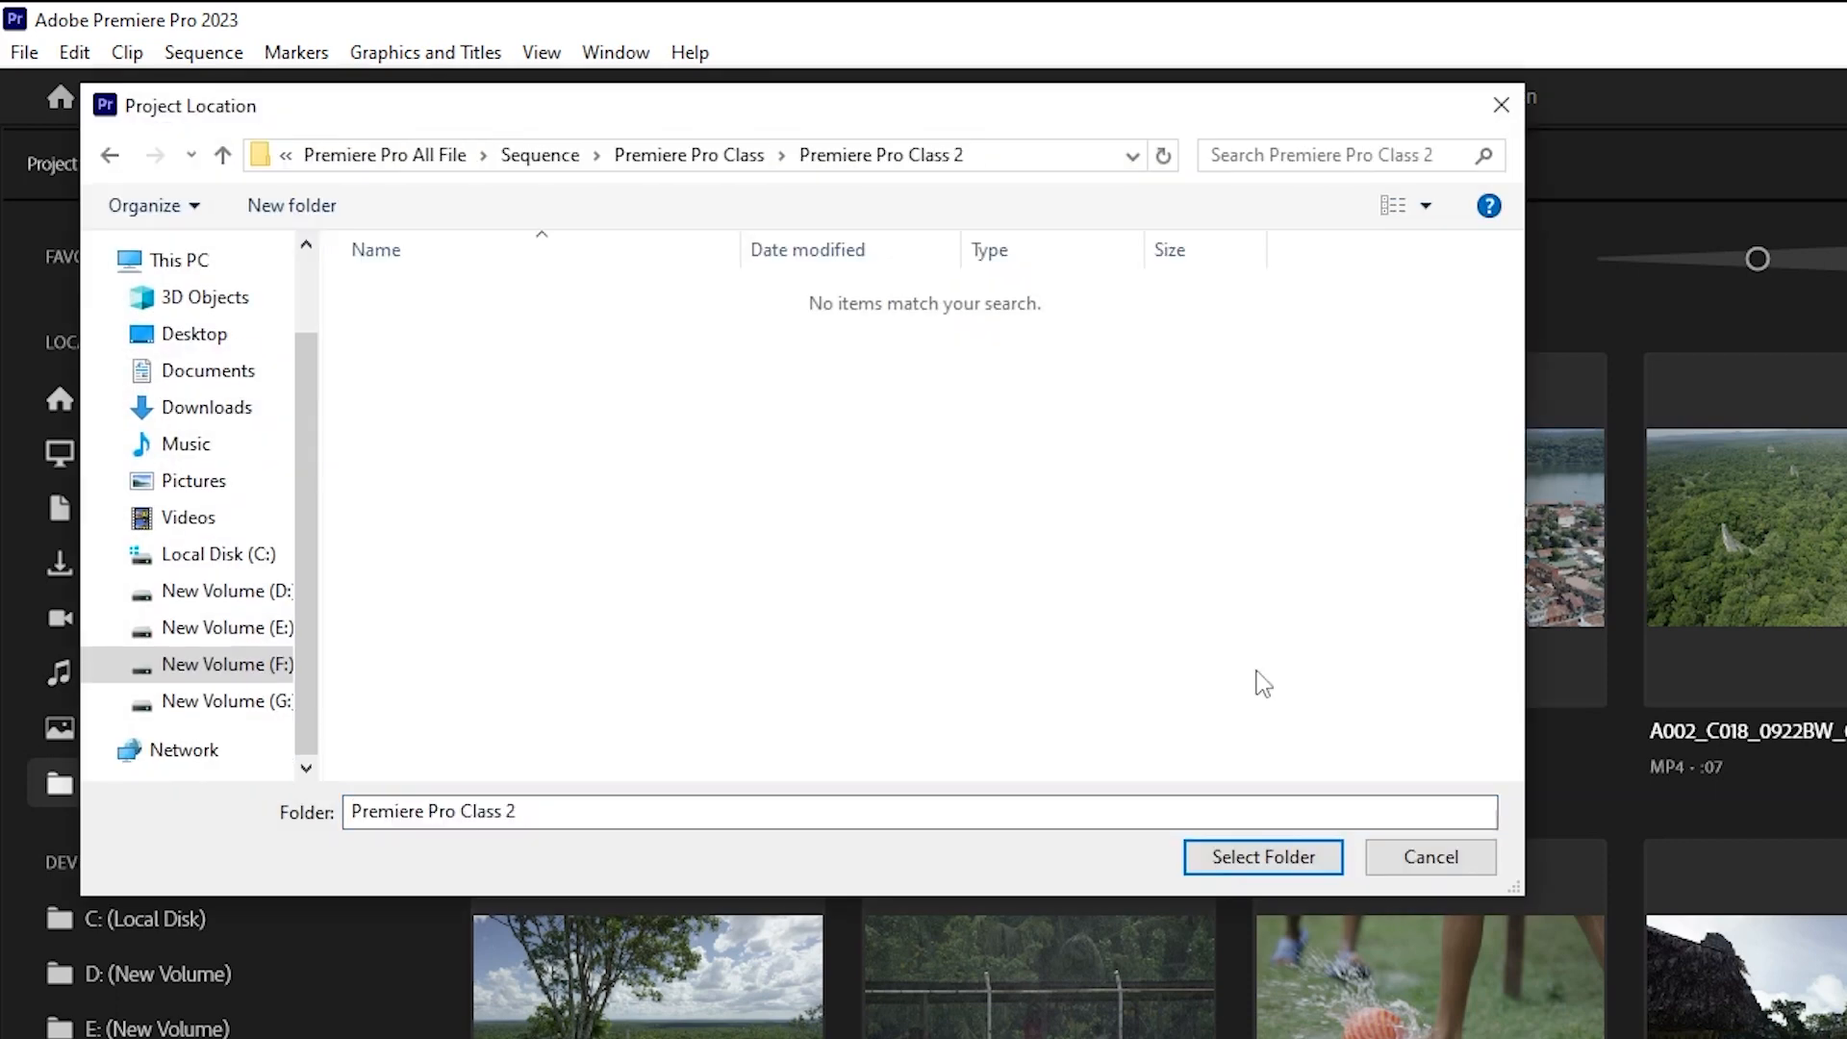
click(1243, 855)
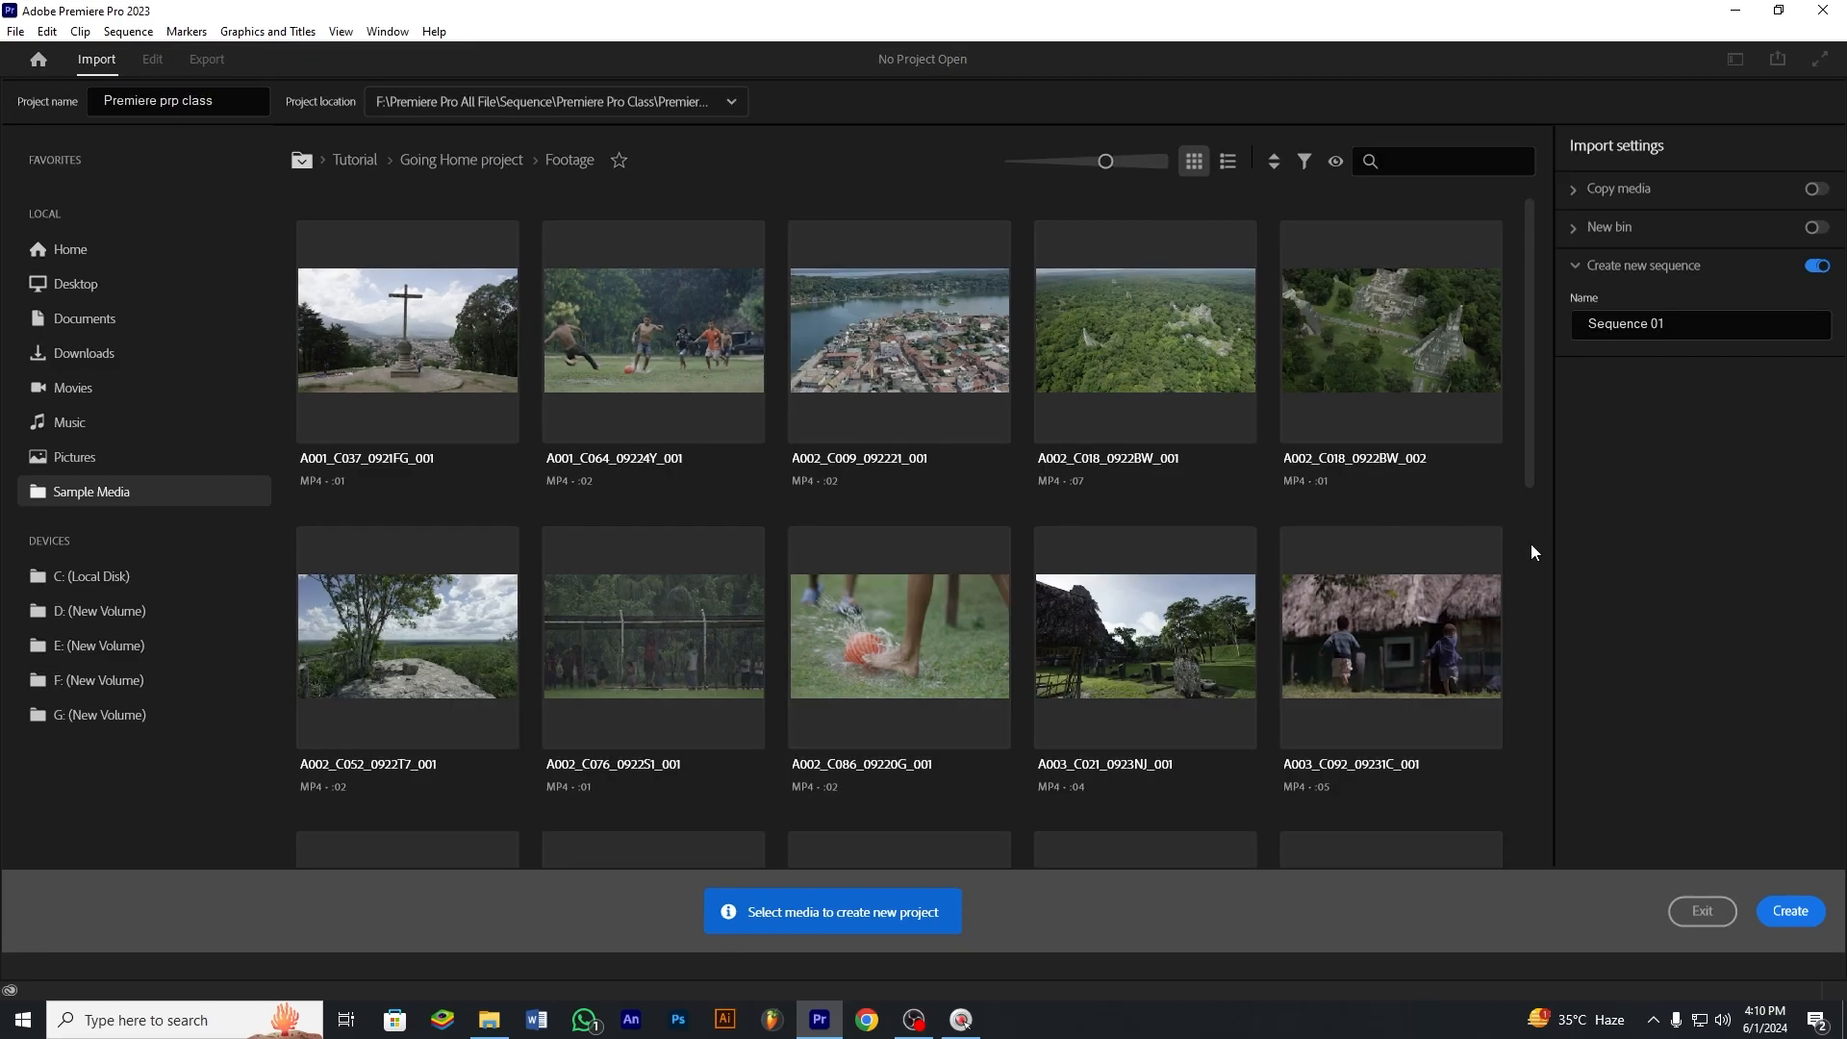
click(1803, 921)
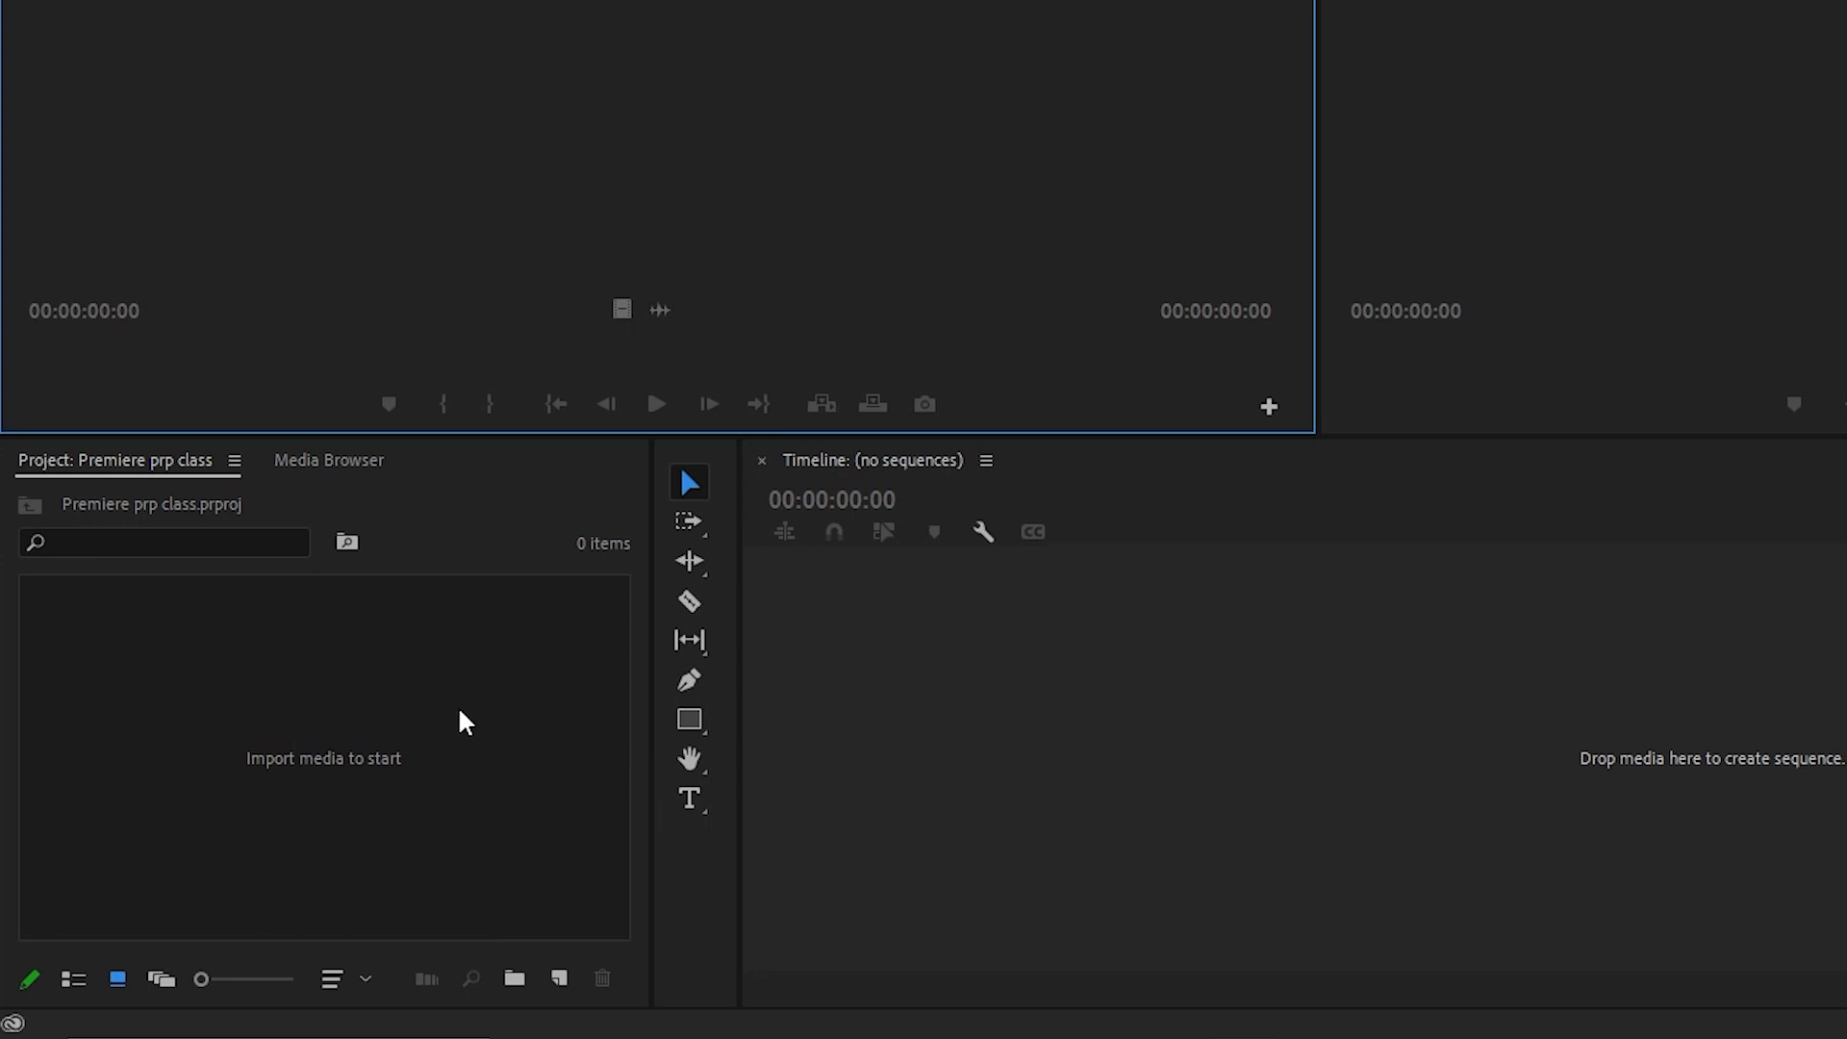
Start a new sequence in the project and choose the ARRI 1080p 30 preset for it.
right_click(383, 685)
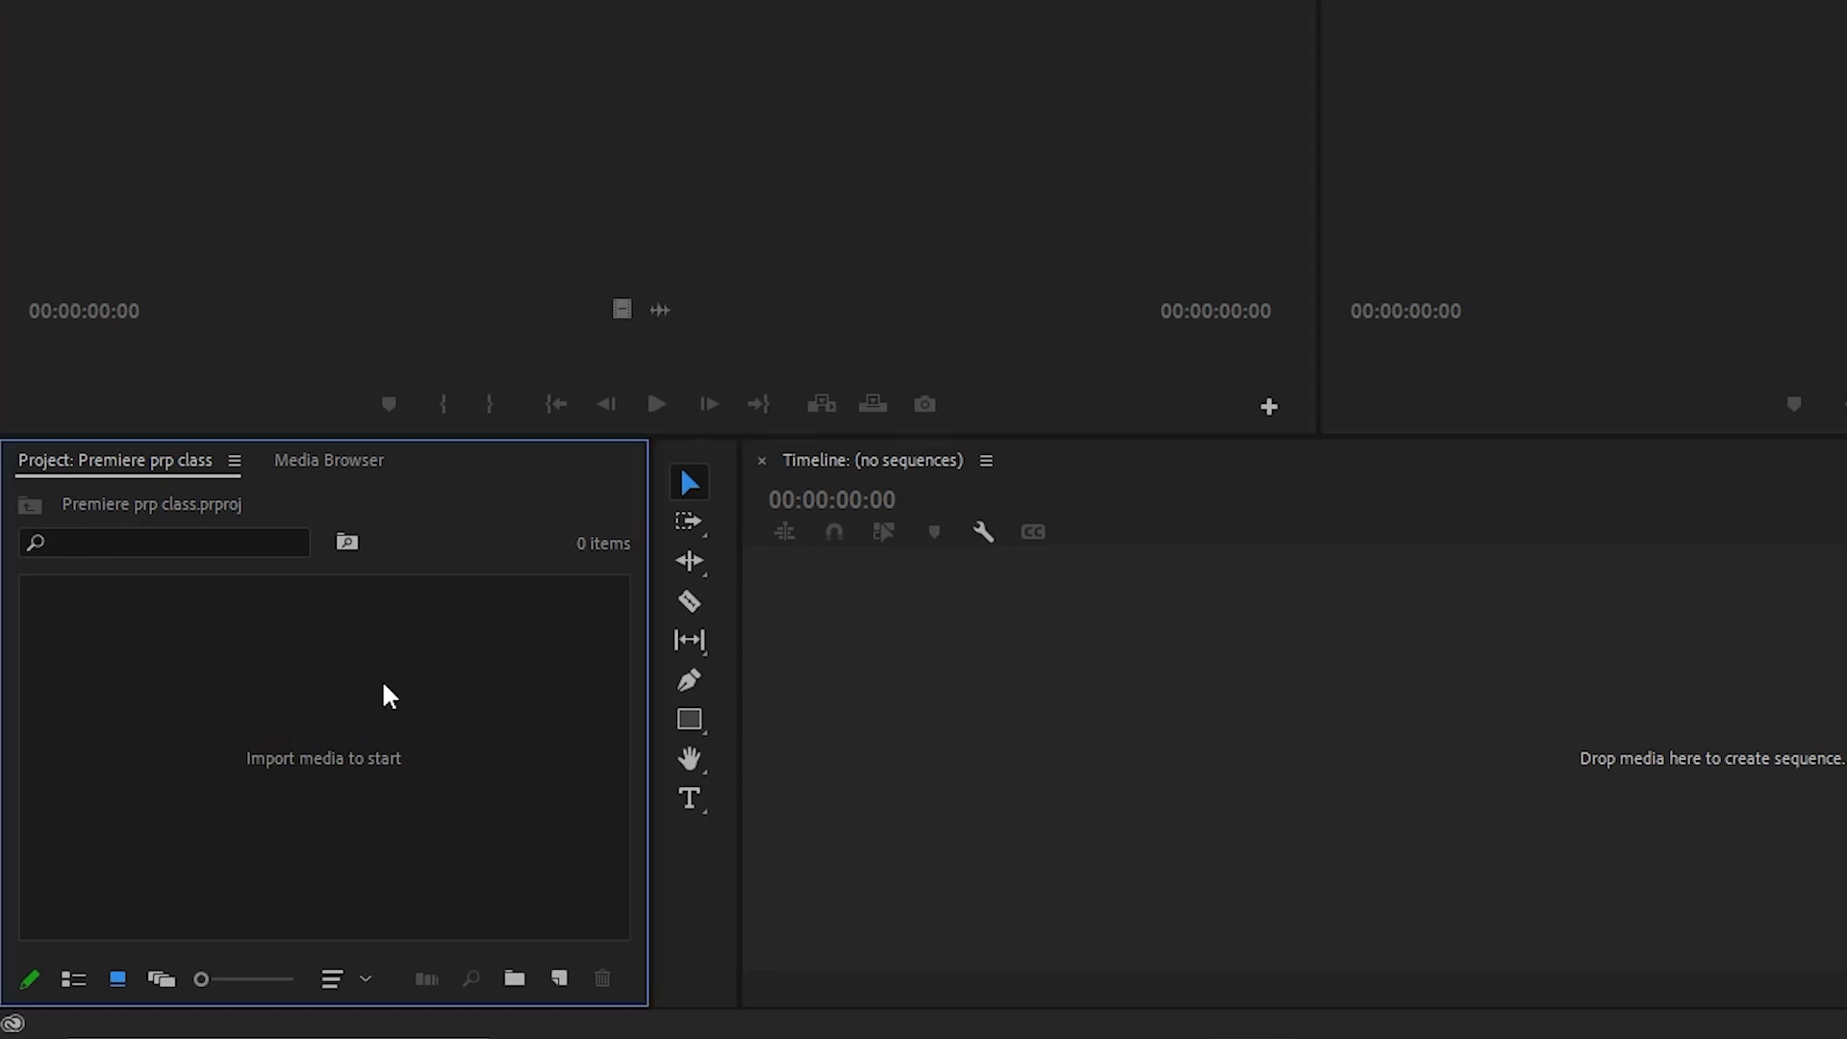
mouse_move(495, 287)
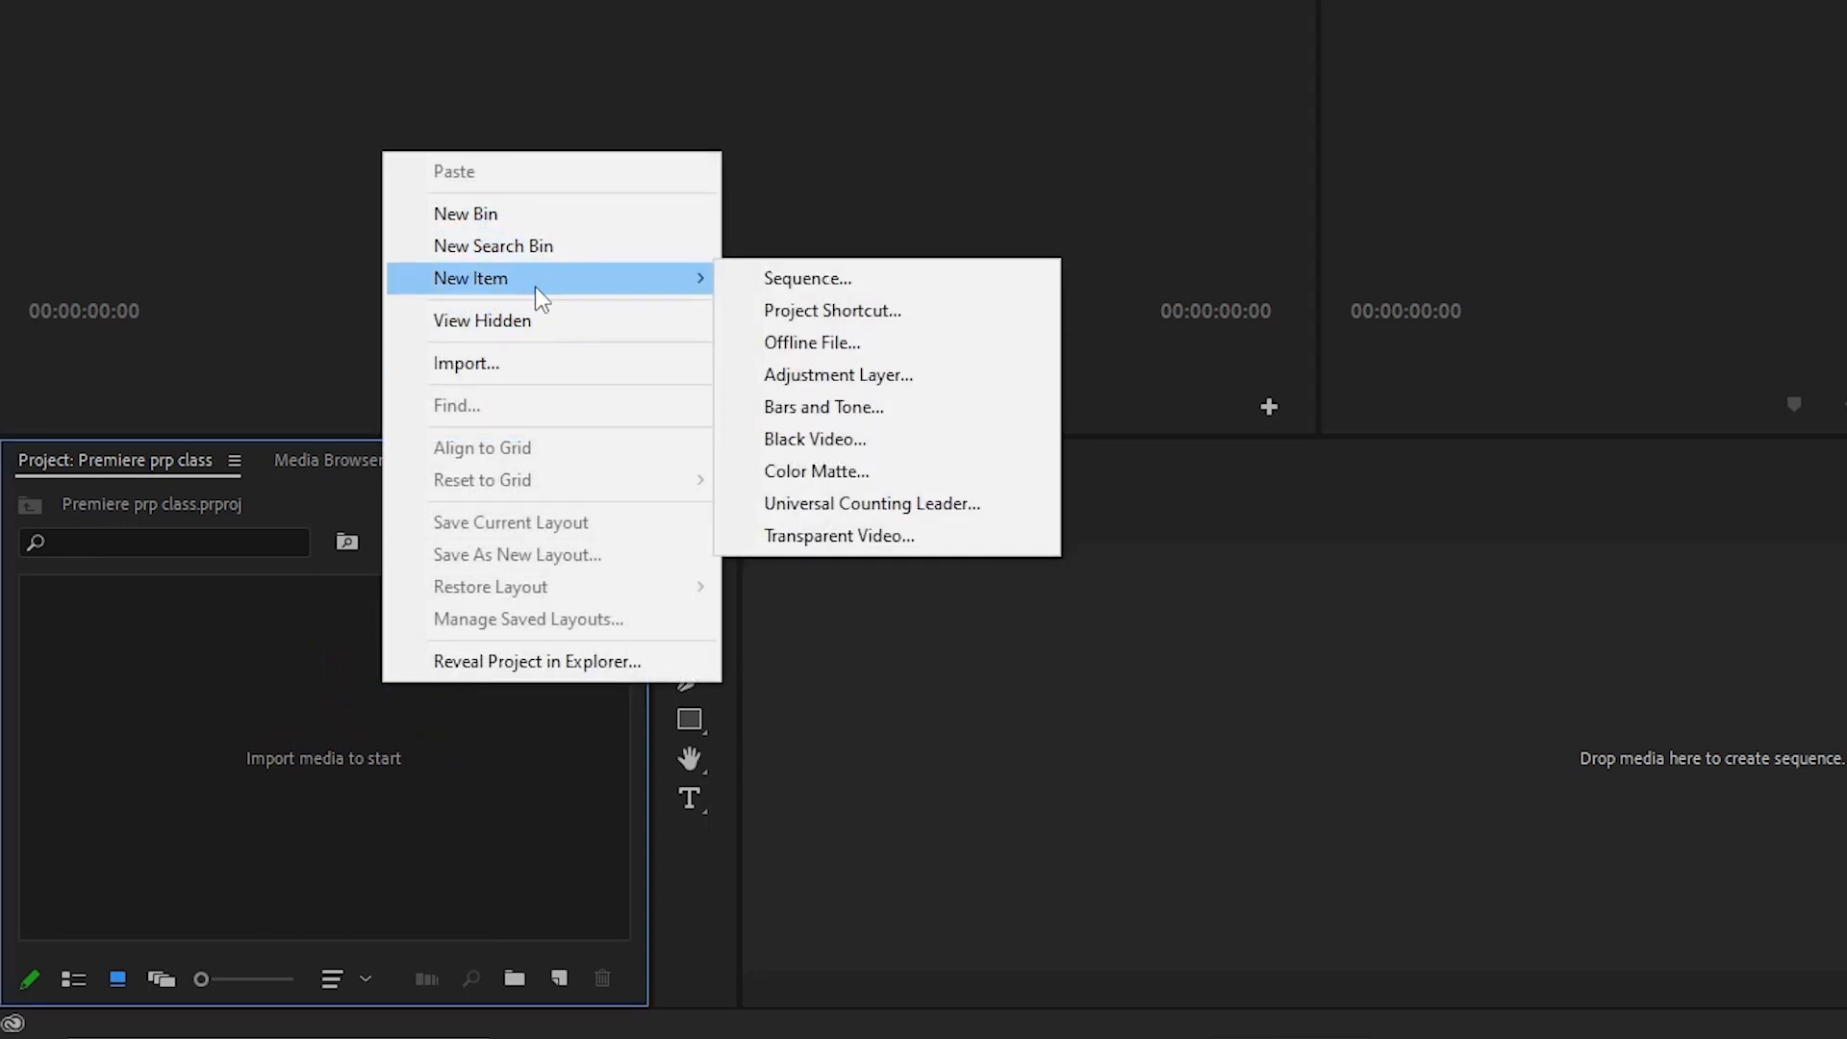
click(798, 285)
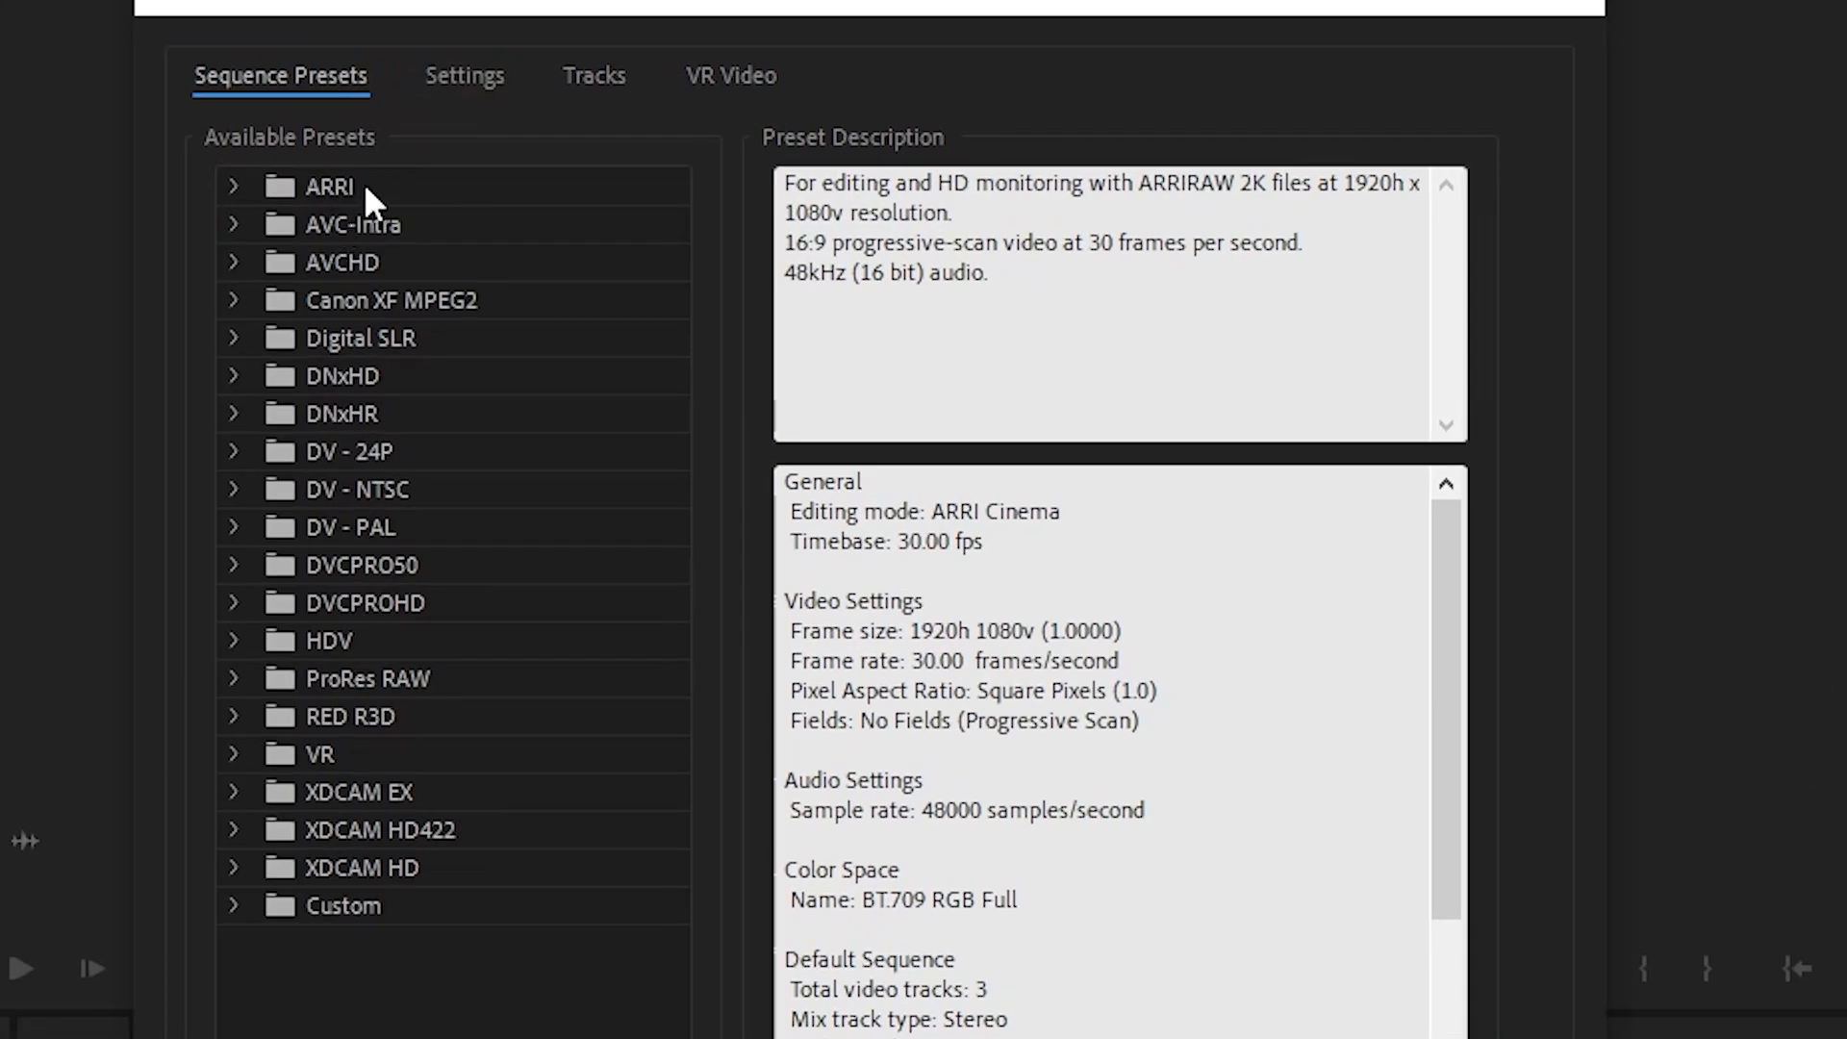
click(236, 187)
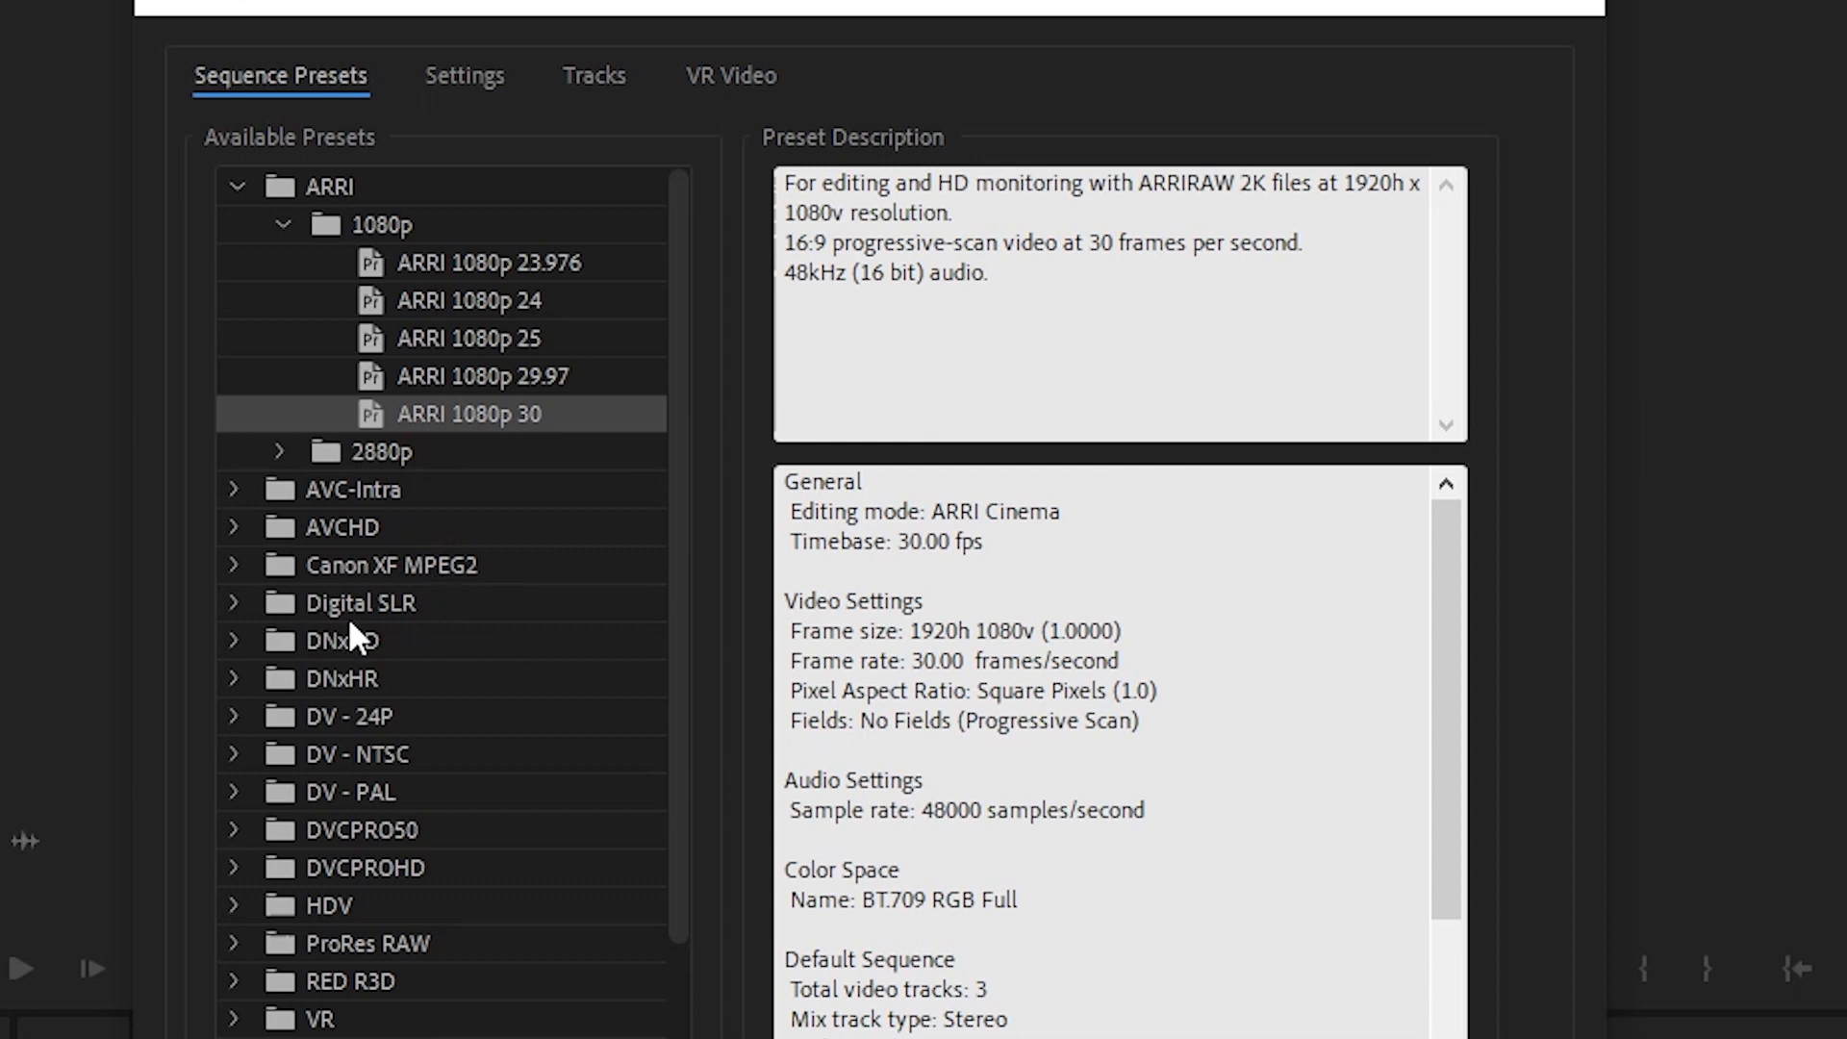
click(234, 604)
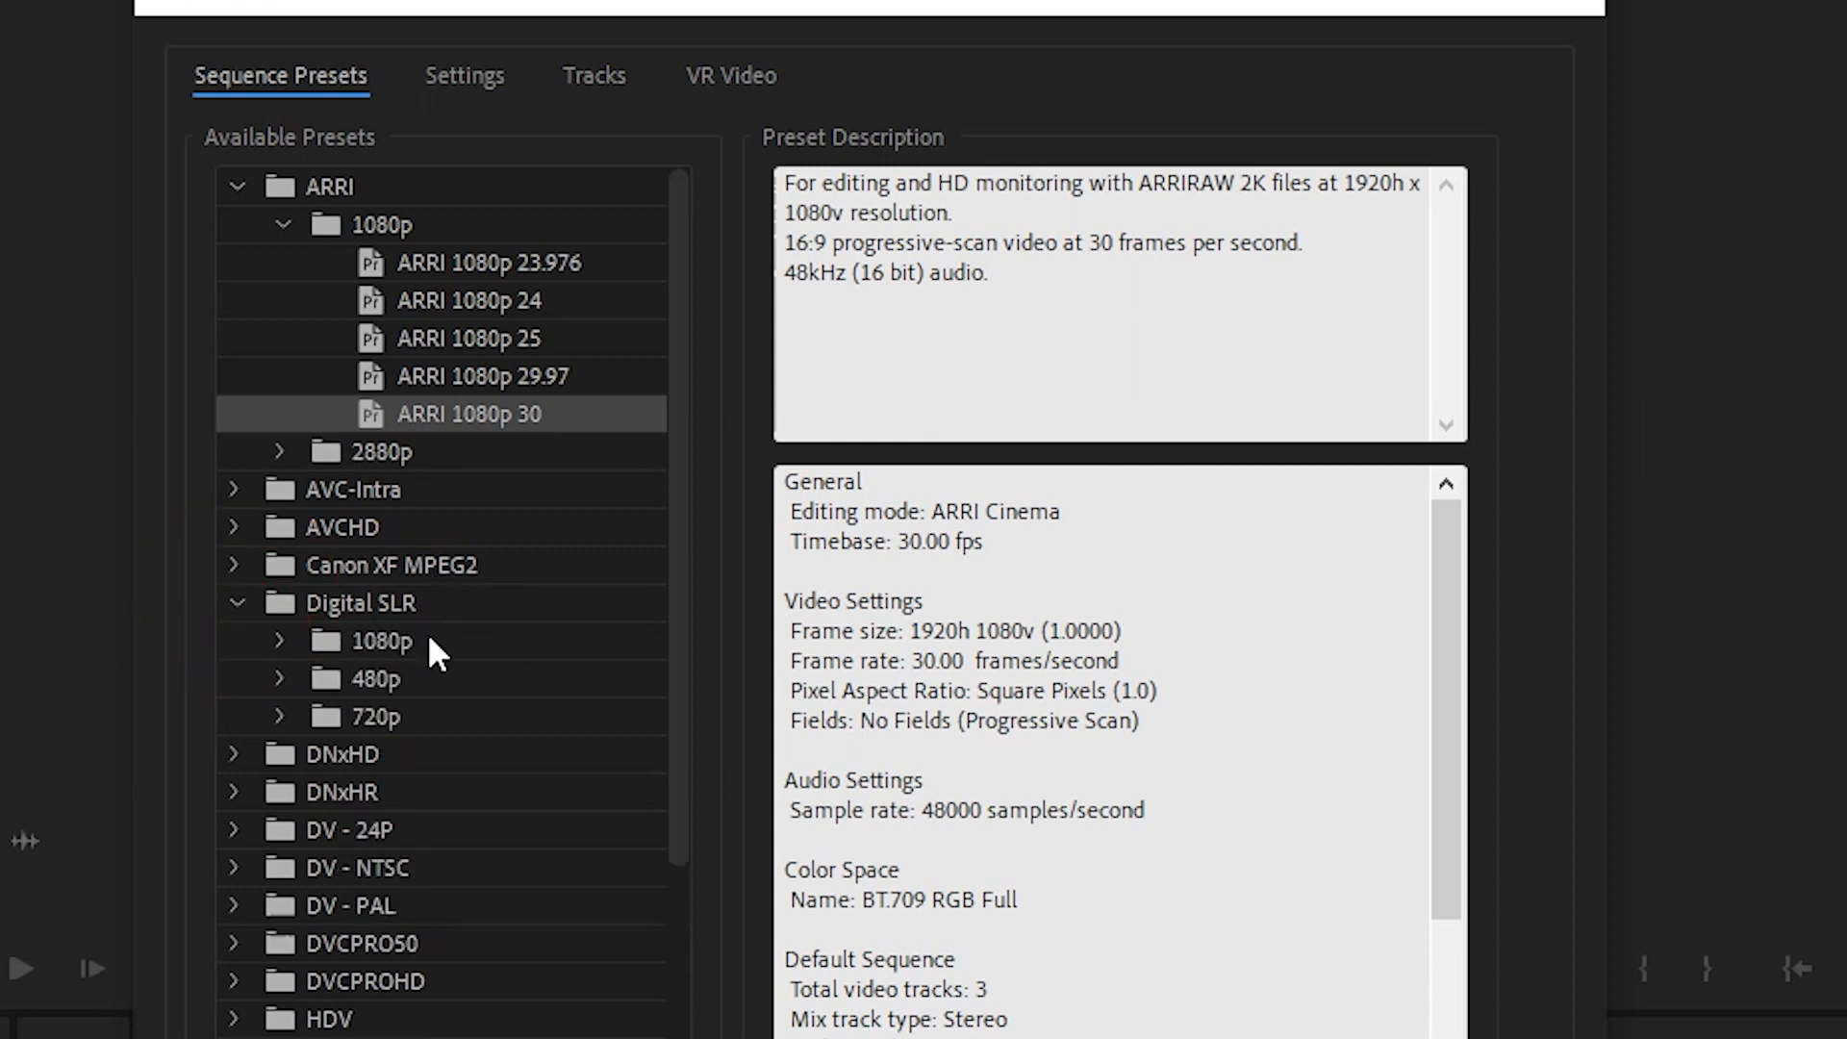
click(279, 640)
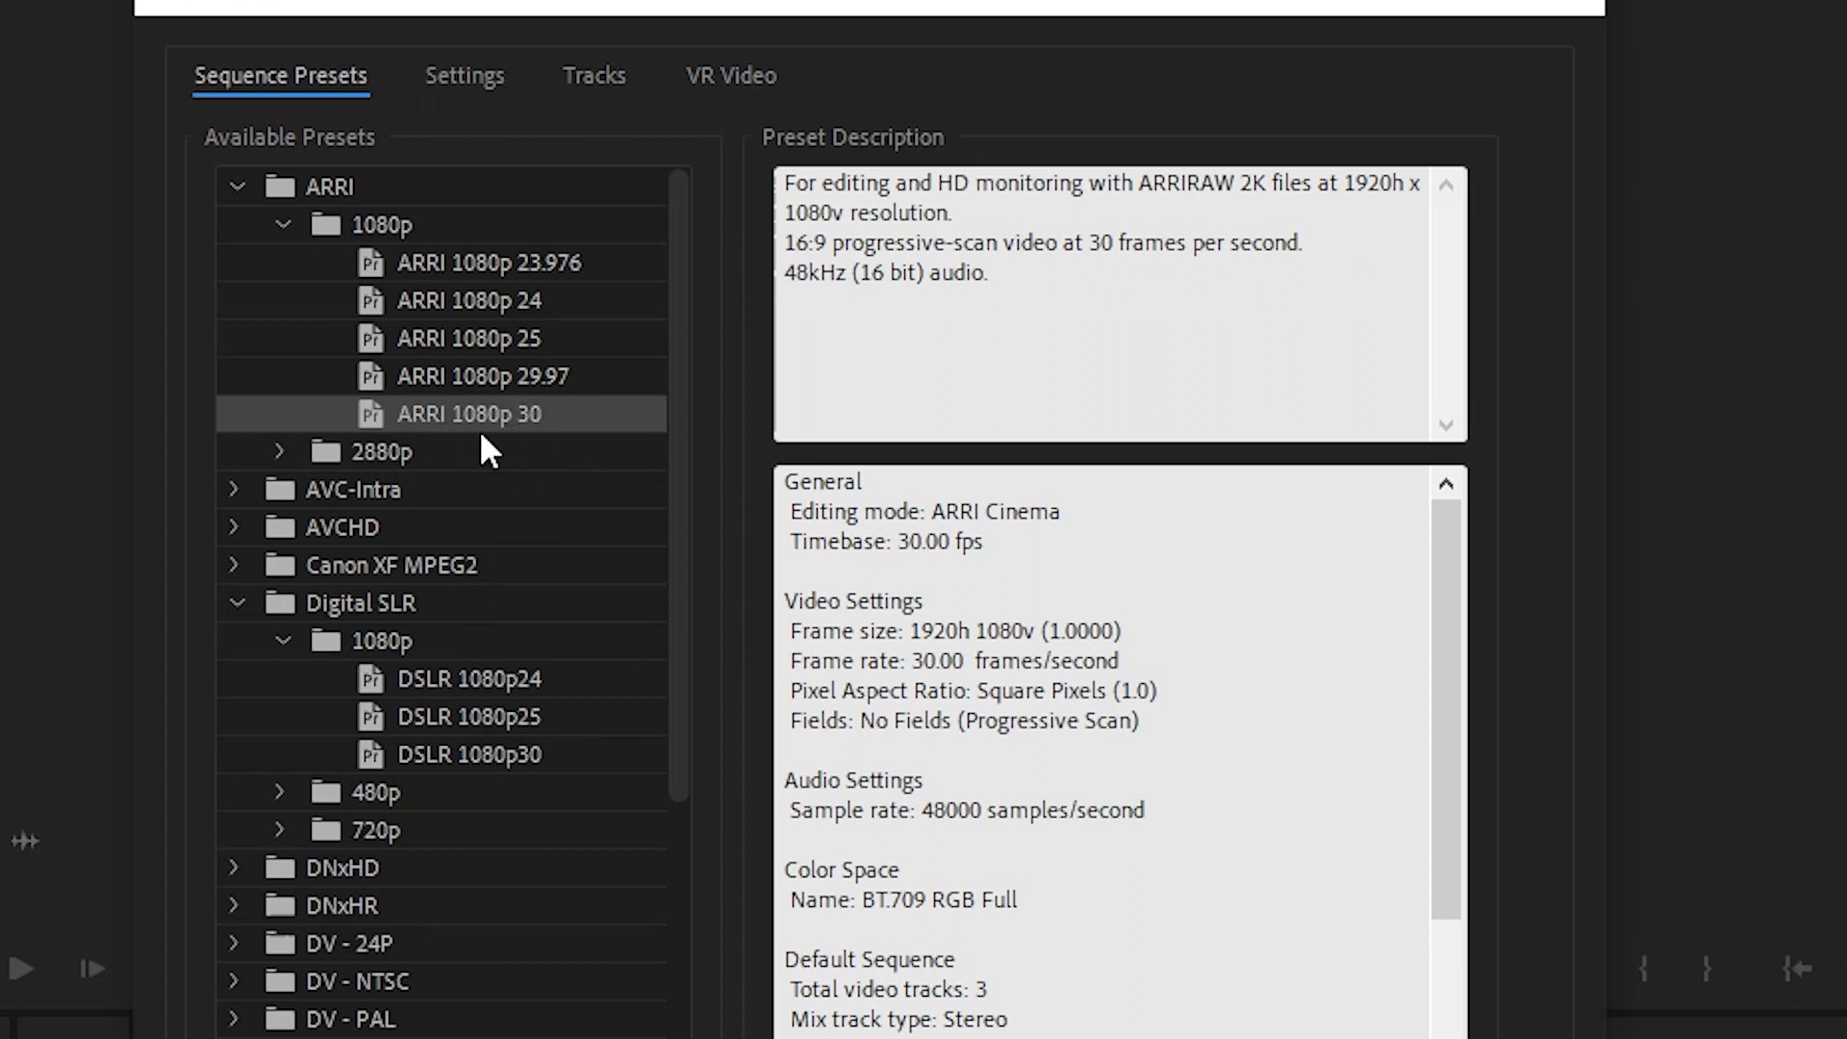
click(539, 414)
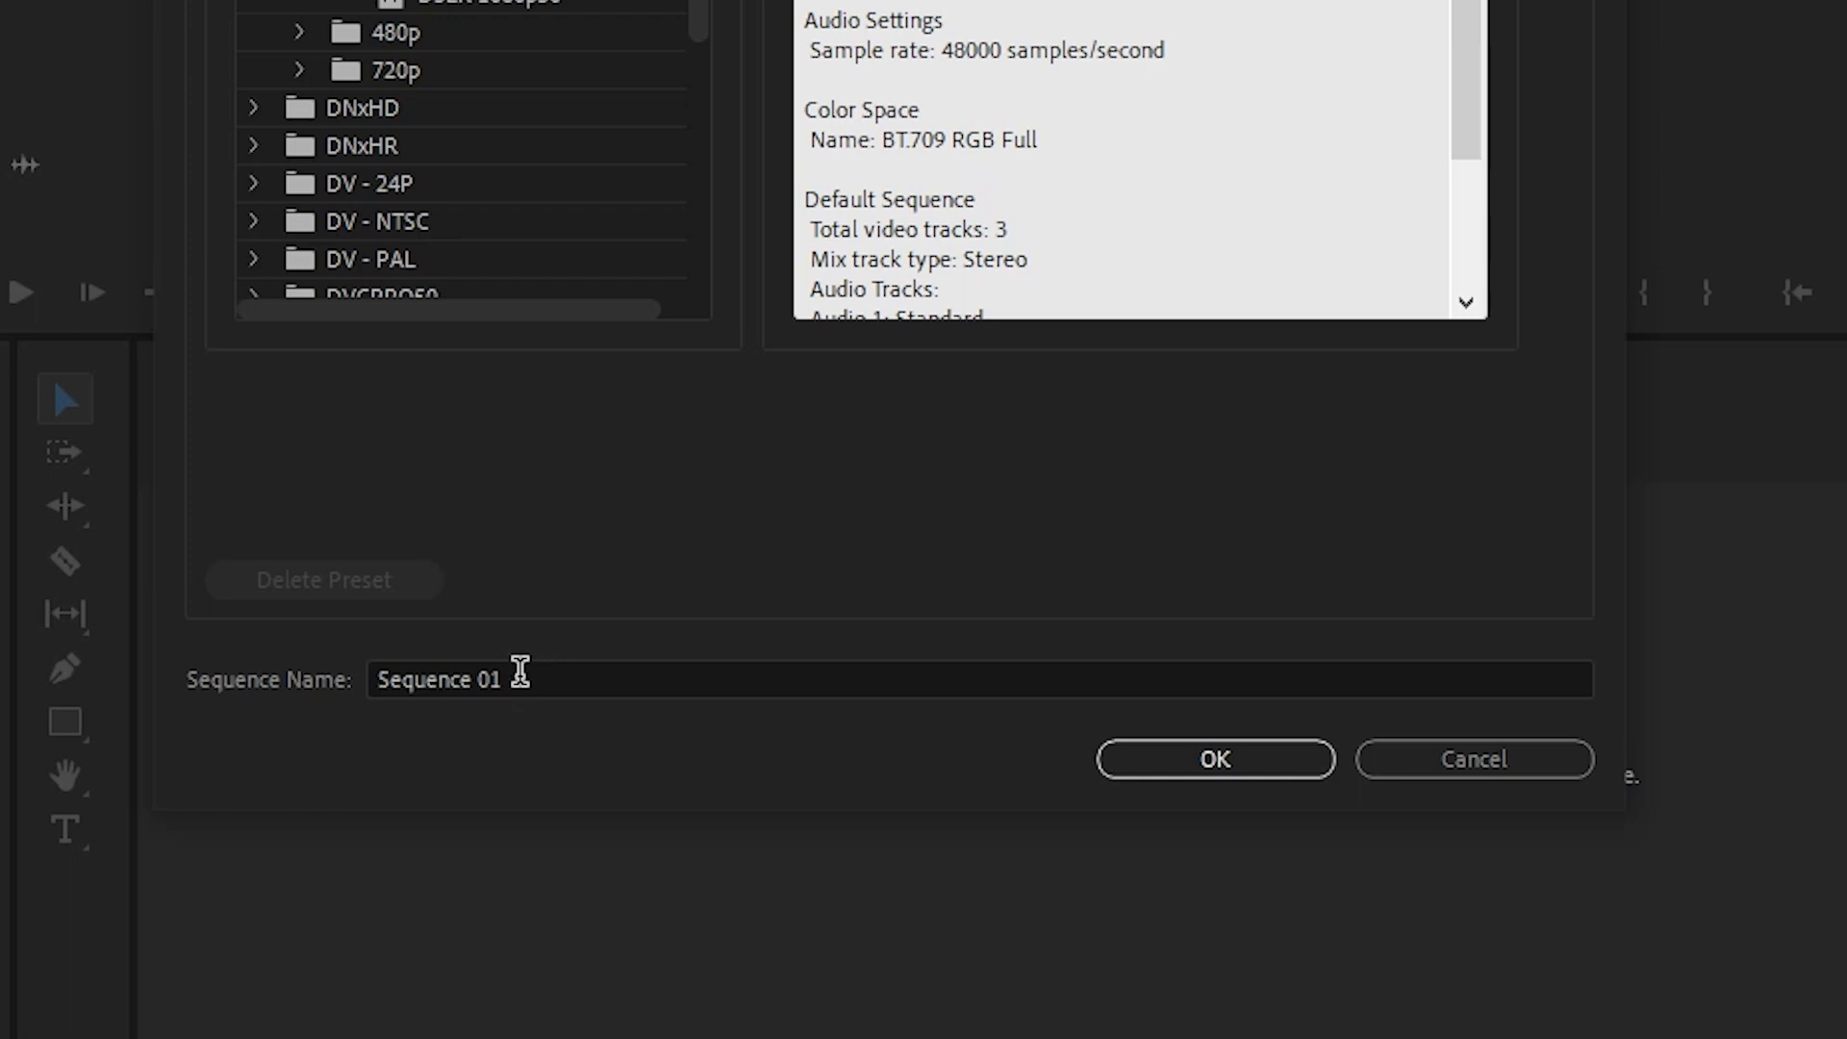
Name the new sequence "Class 2" and create it.
drag(520, 670, 165, 673)
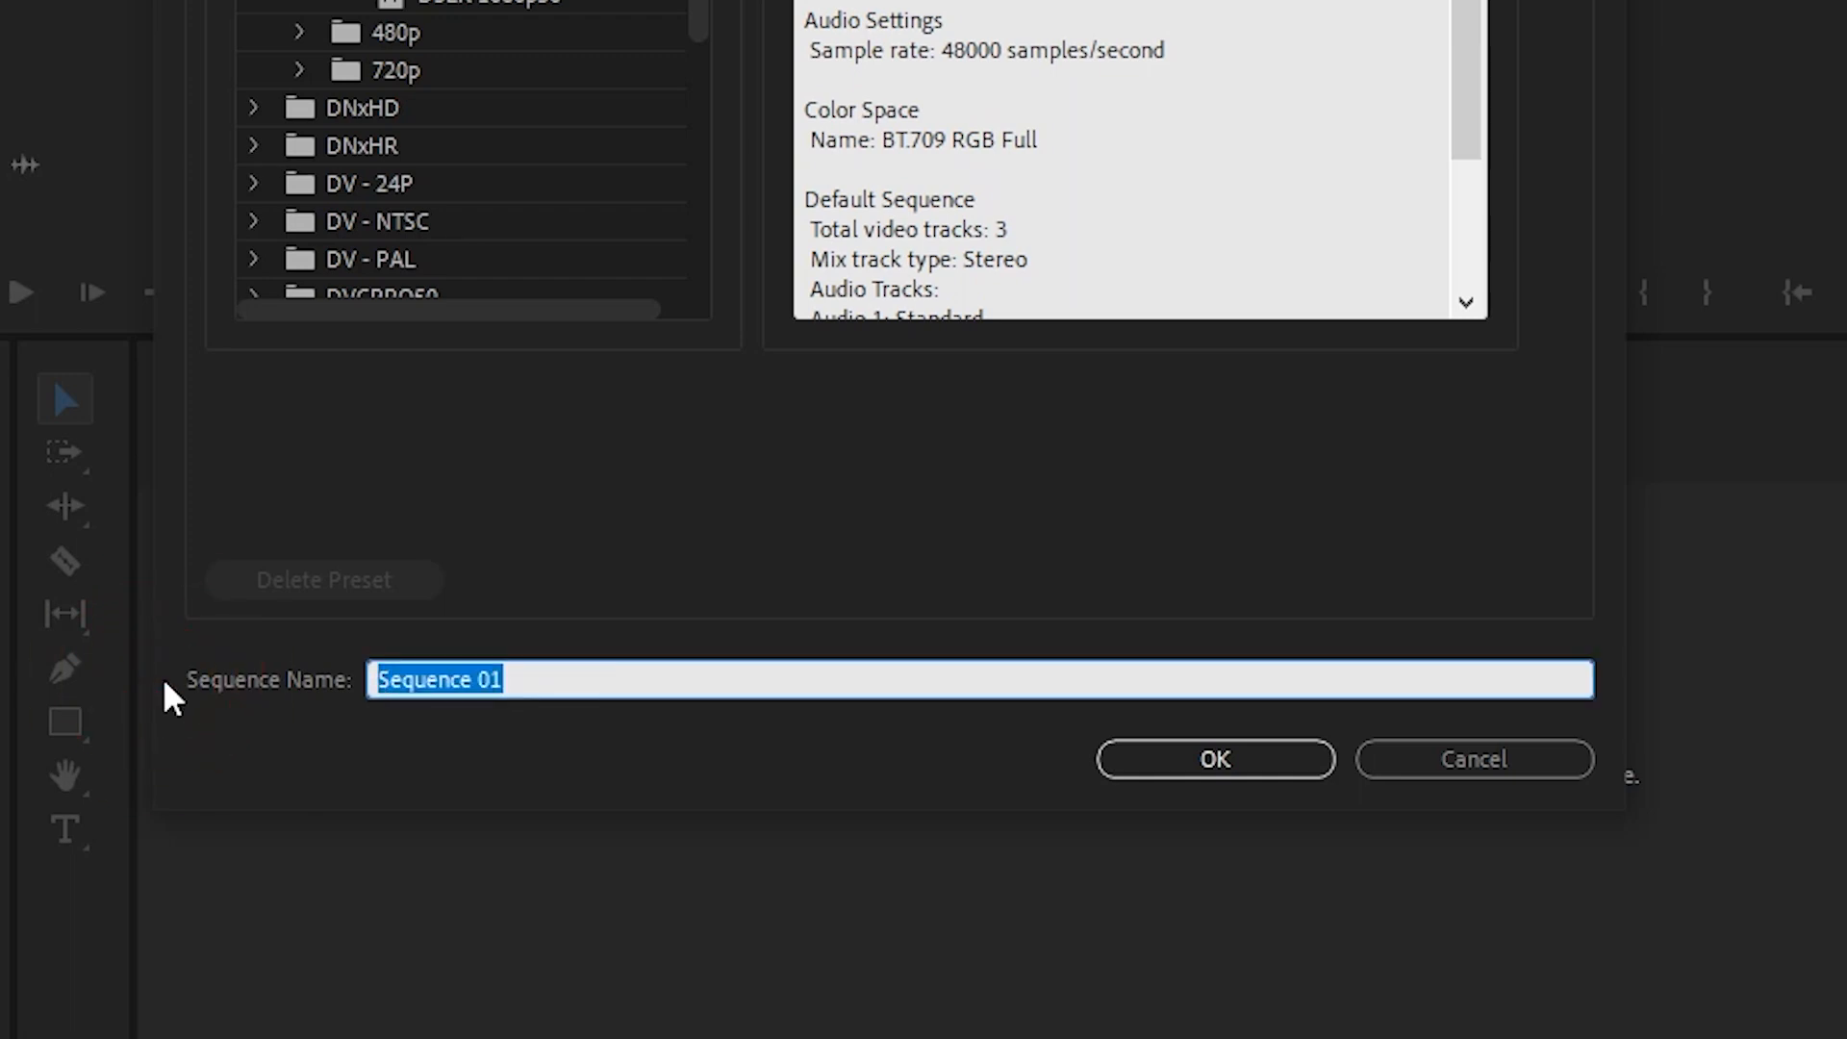
text(Class 2)
click(1092, 510)
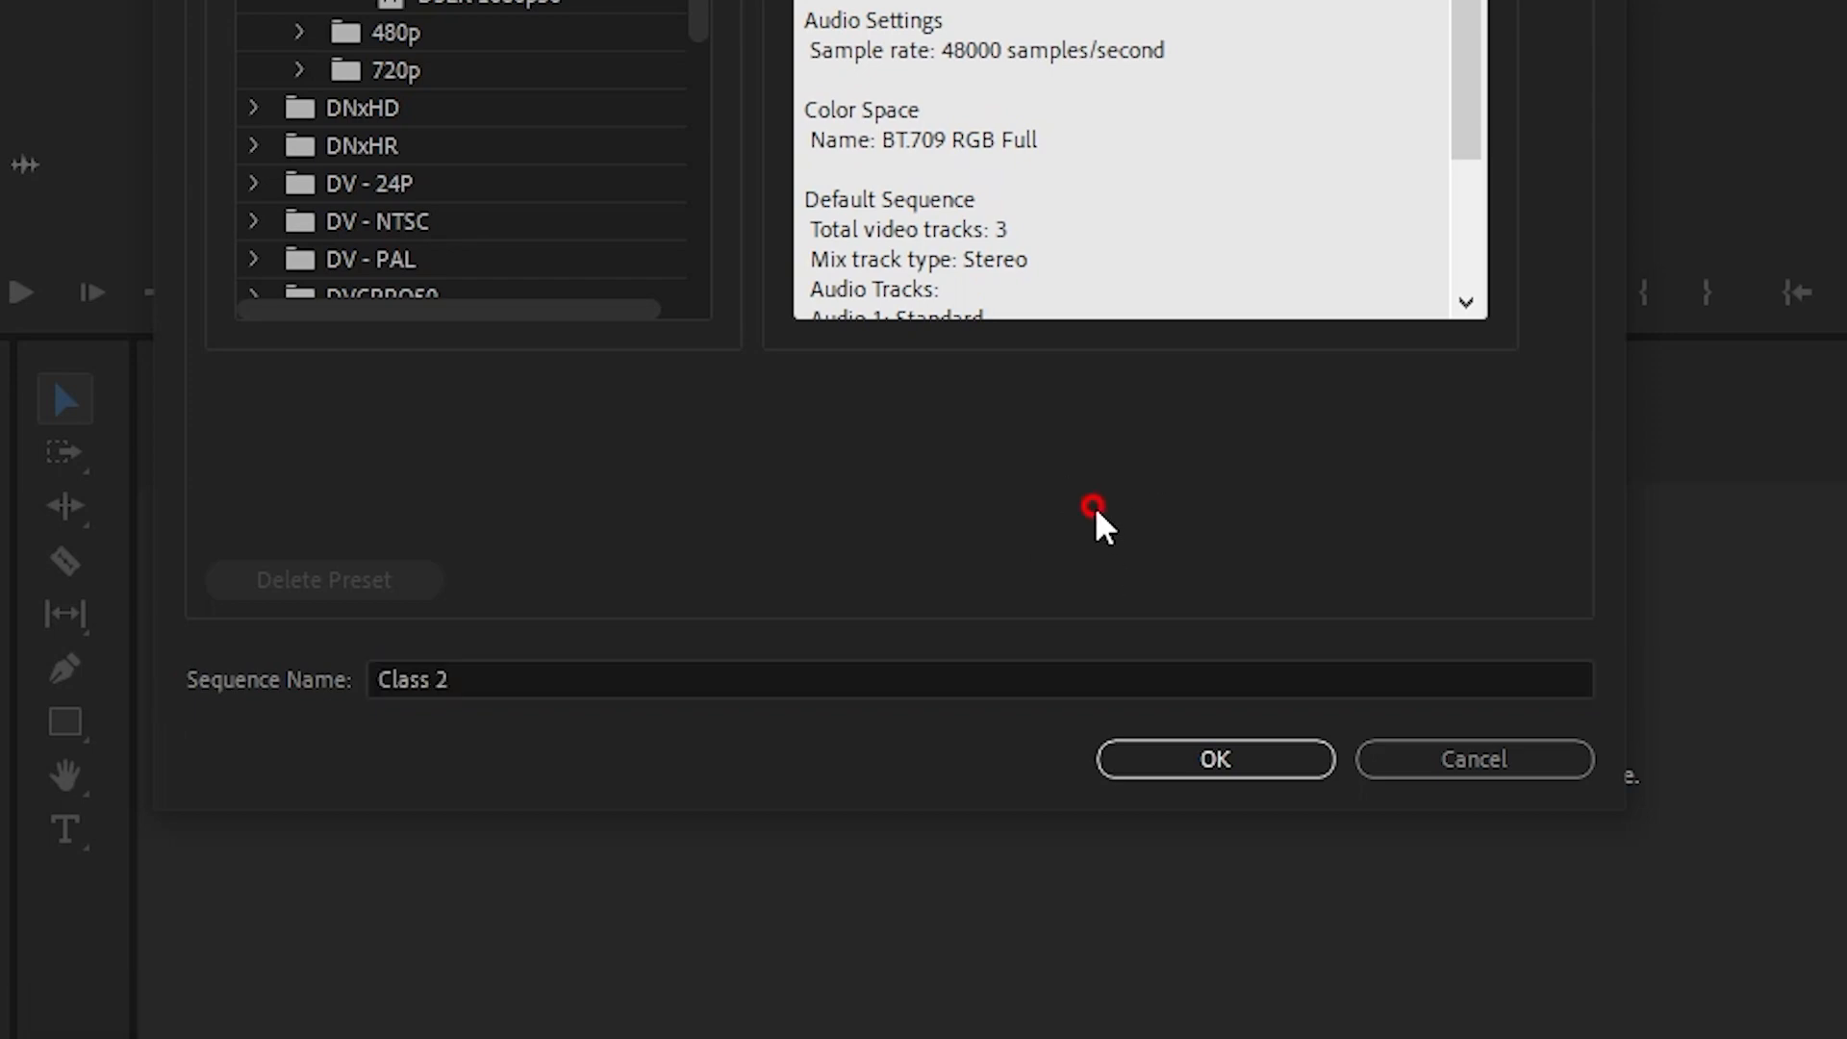
click(1213, 765)
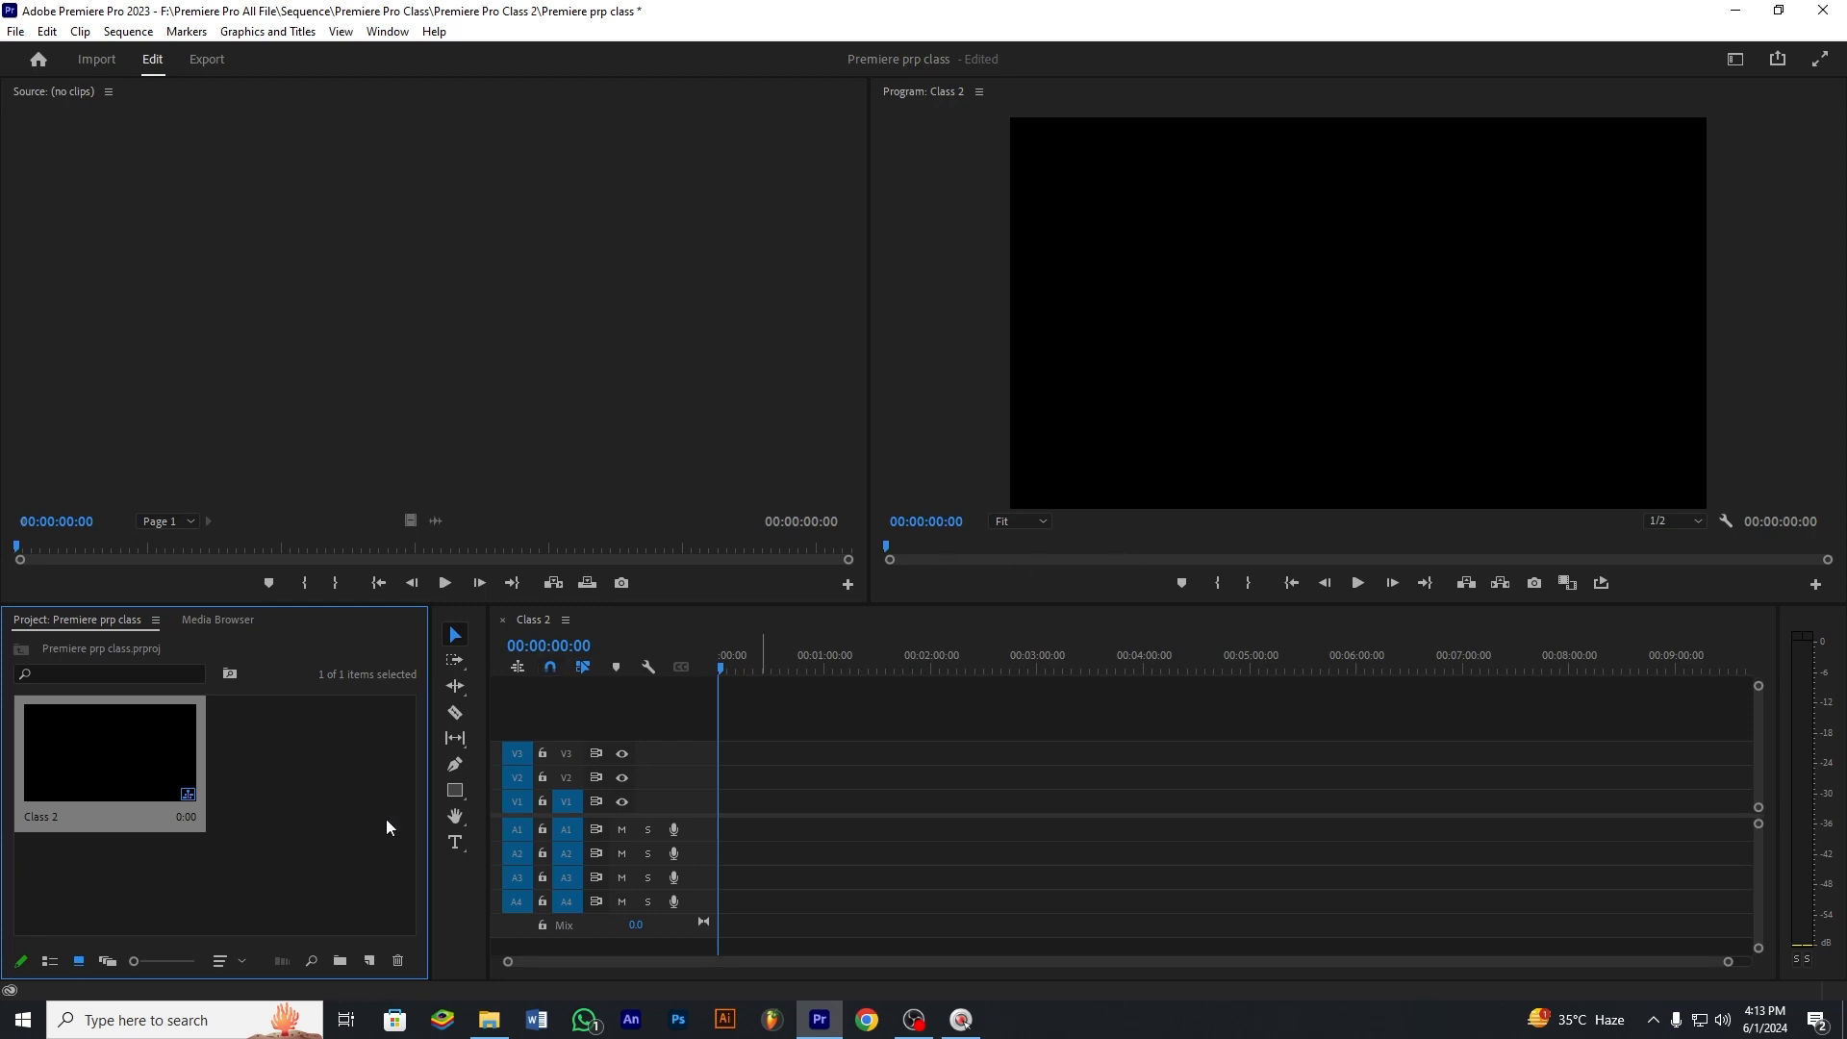
click(343, 842)
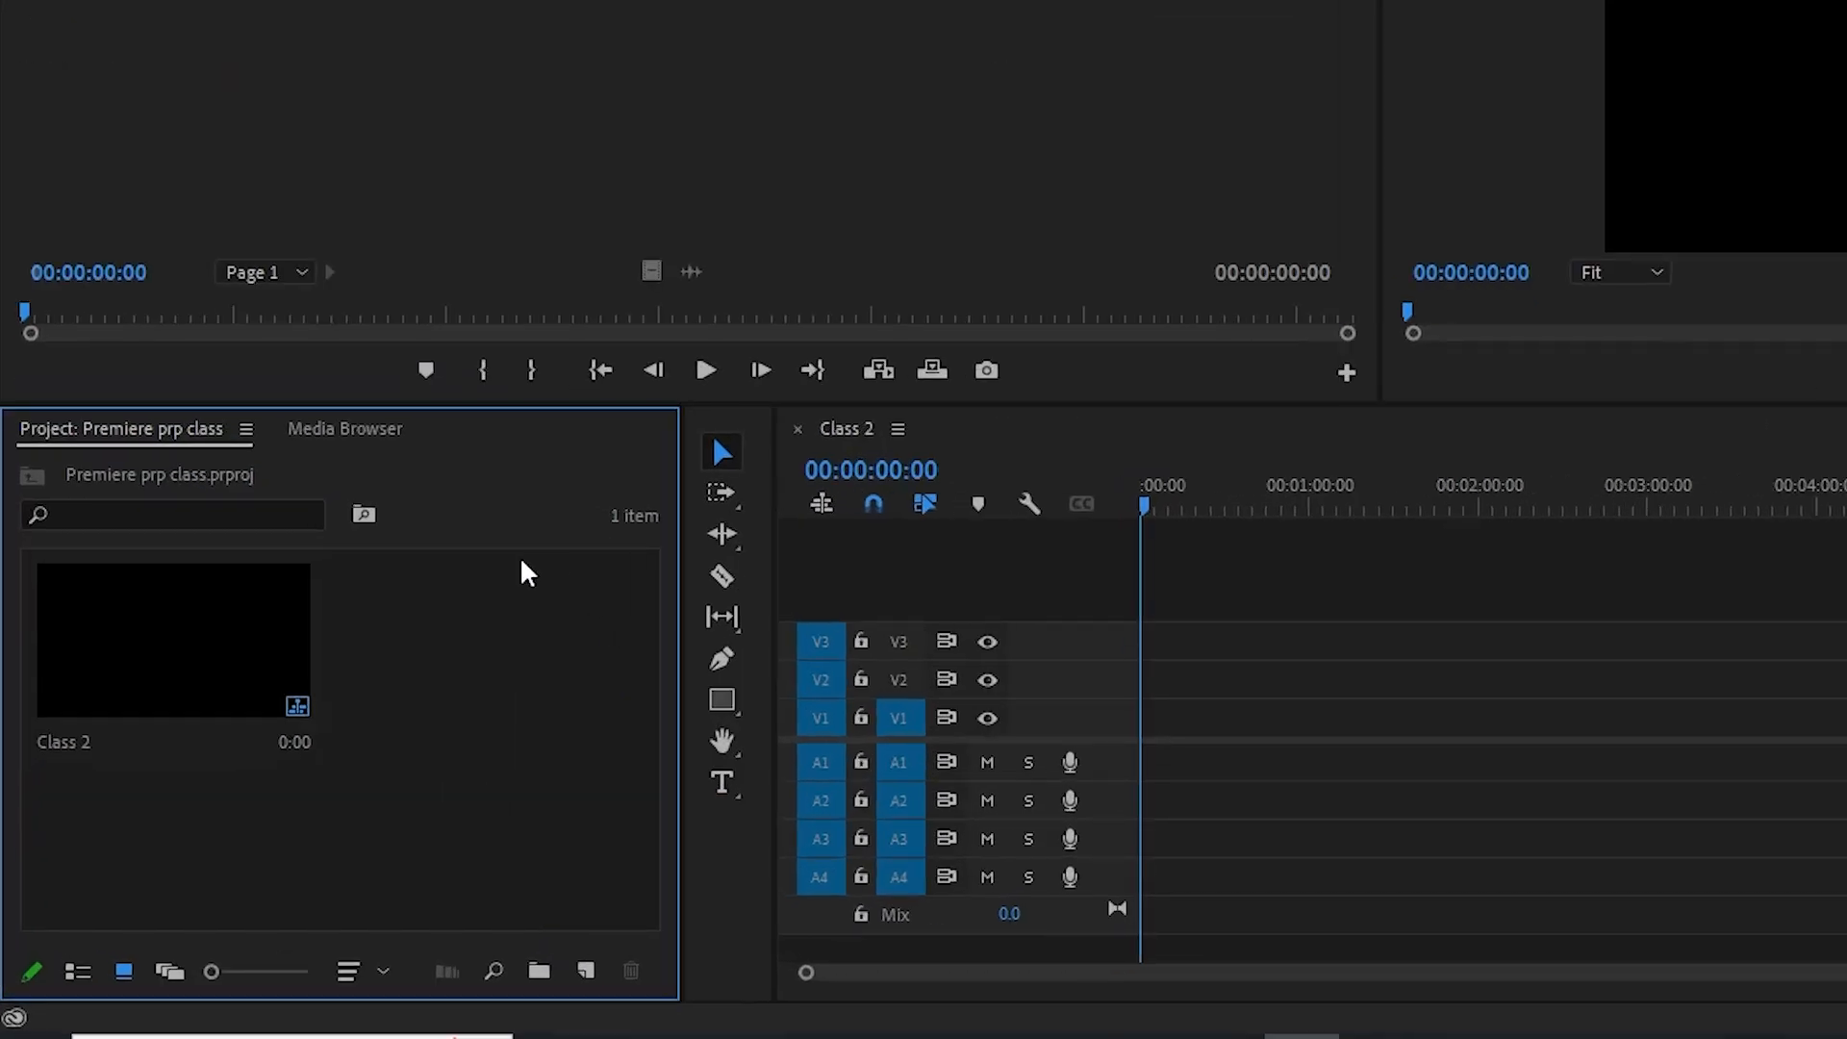
right_click(462, 676)
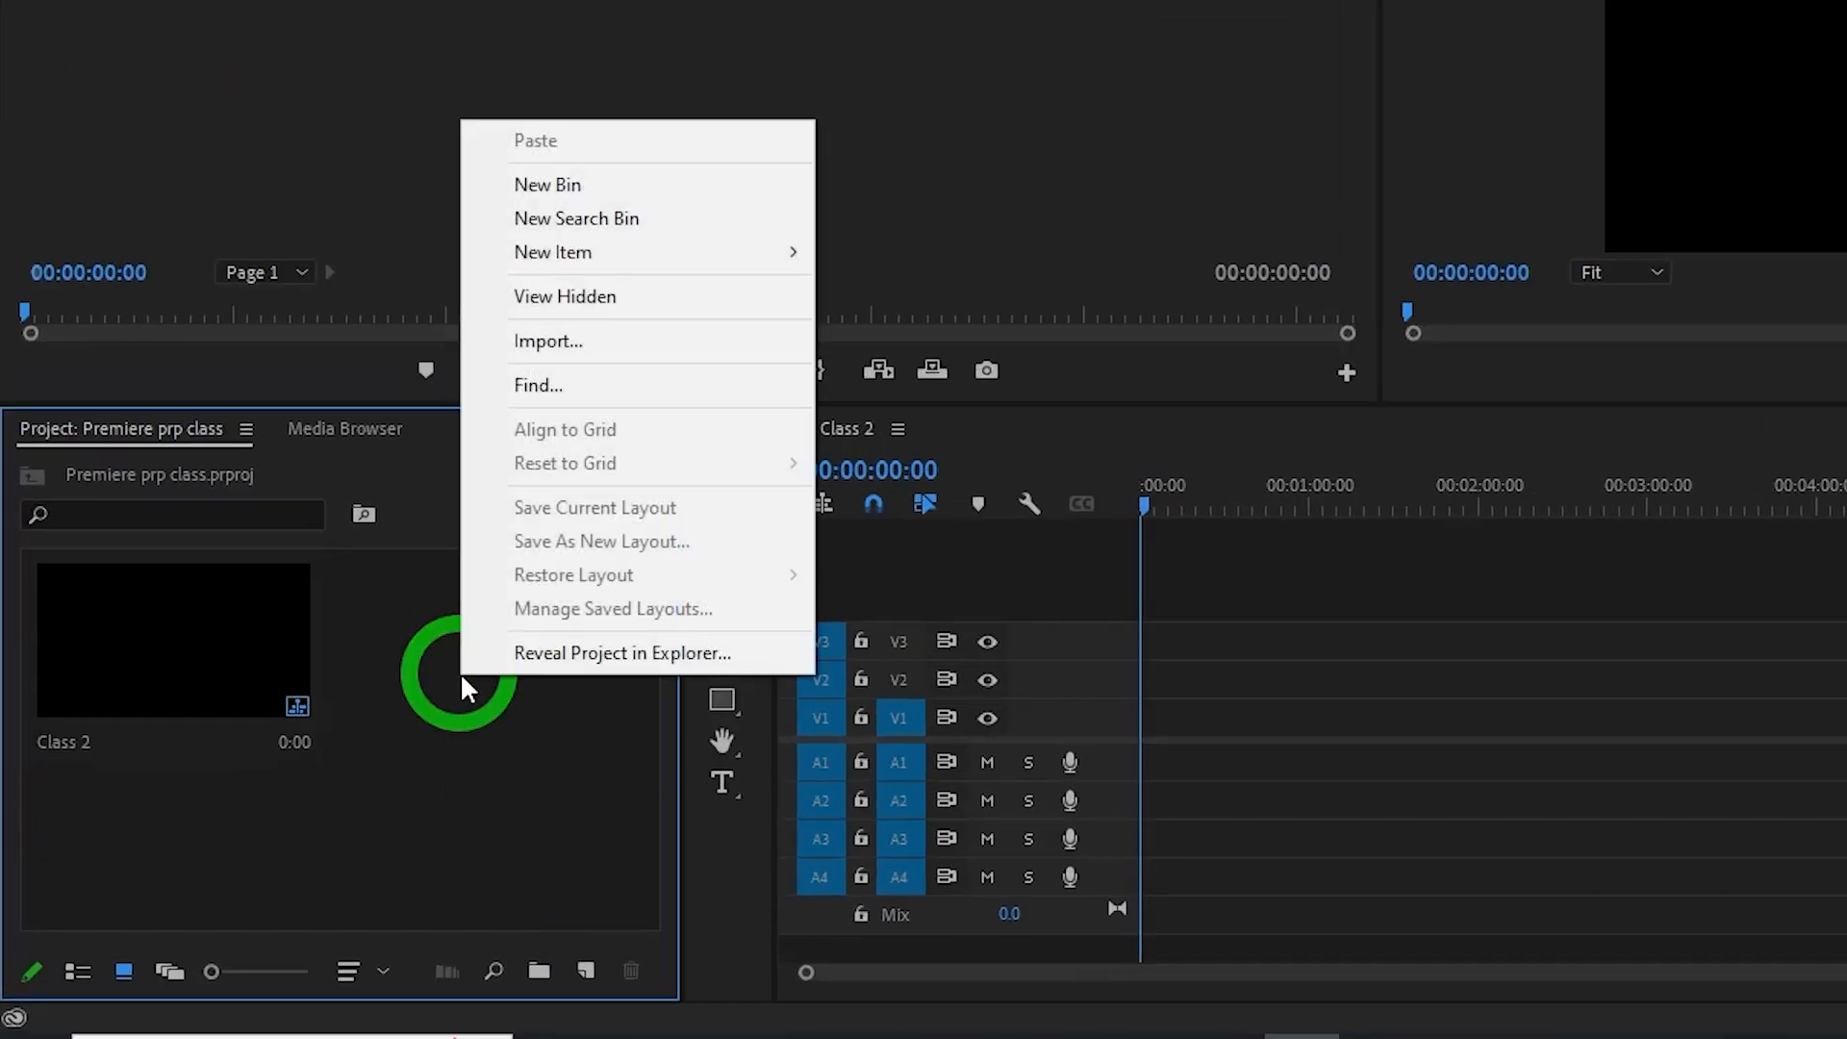
click(418, 784)
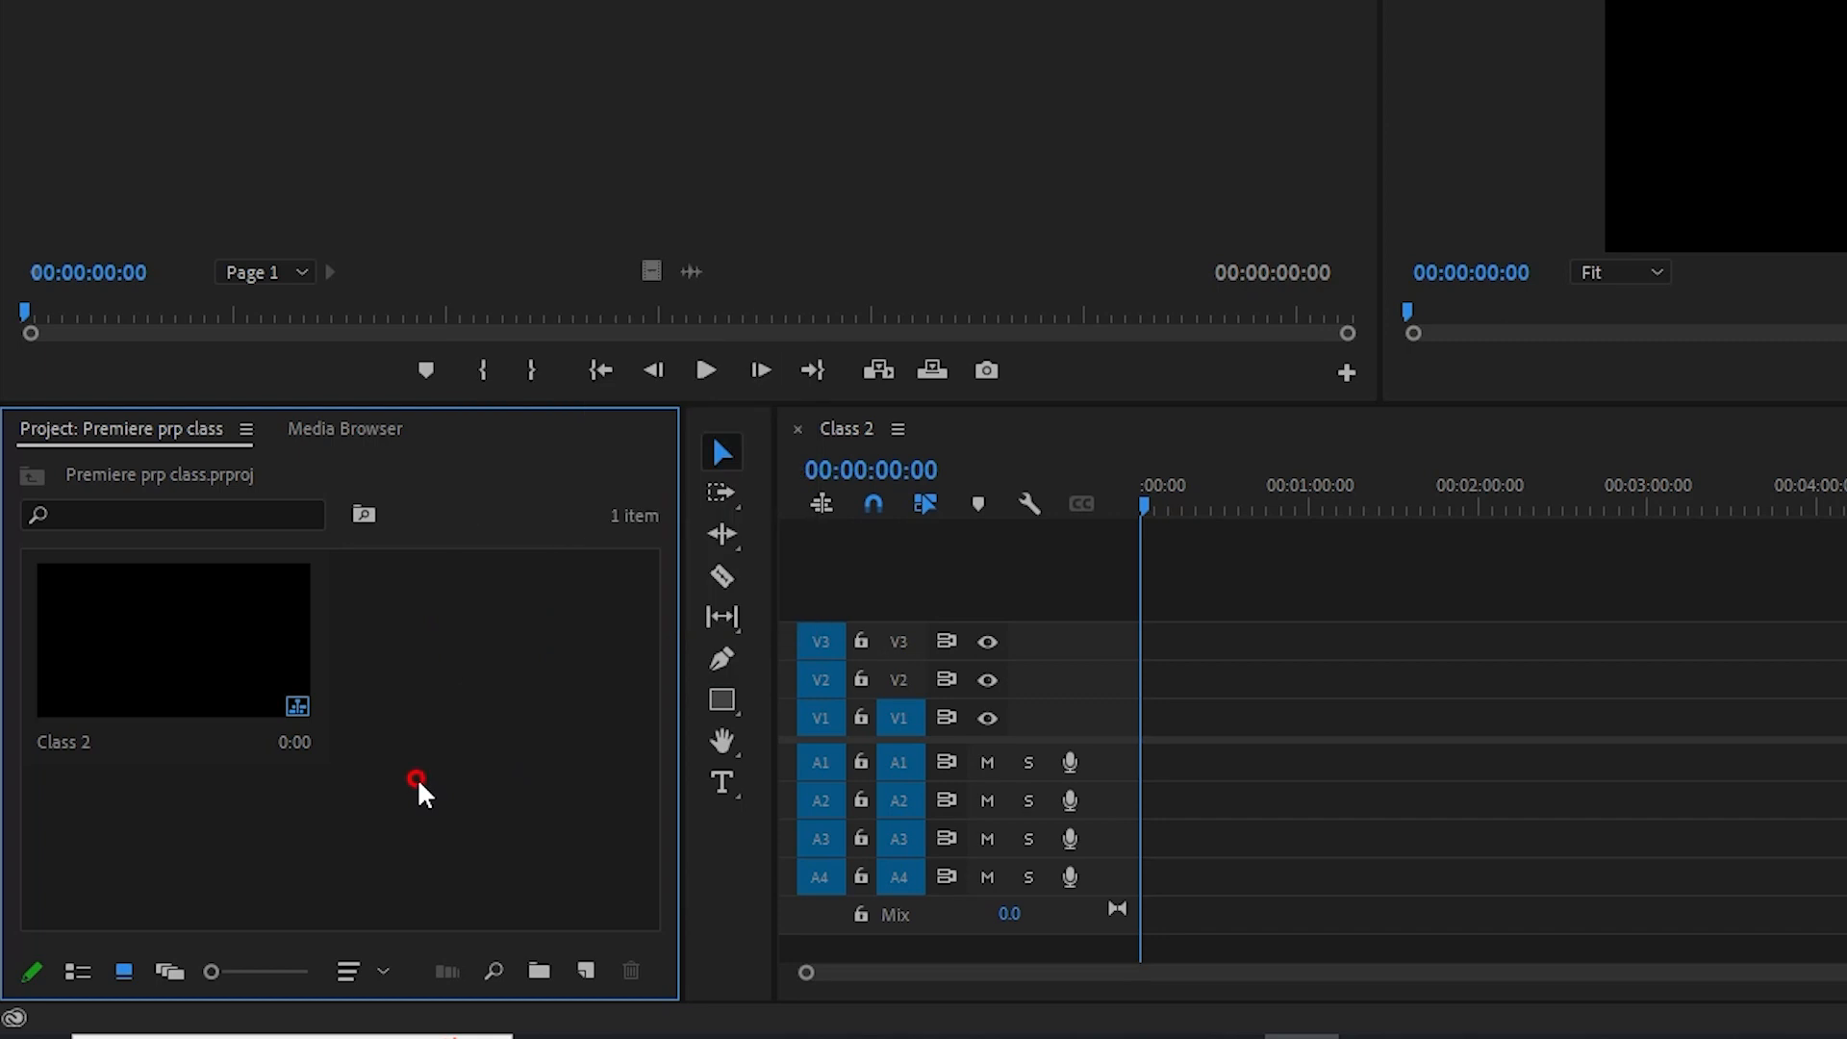
Start a second new sequence, keeping the ARRI 1080p 30 preset as its base.
click(585, 973)
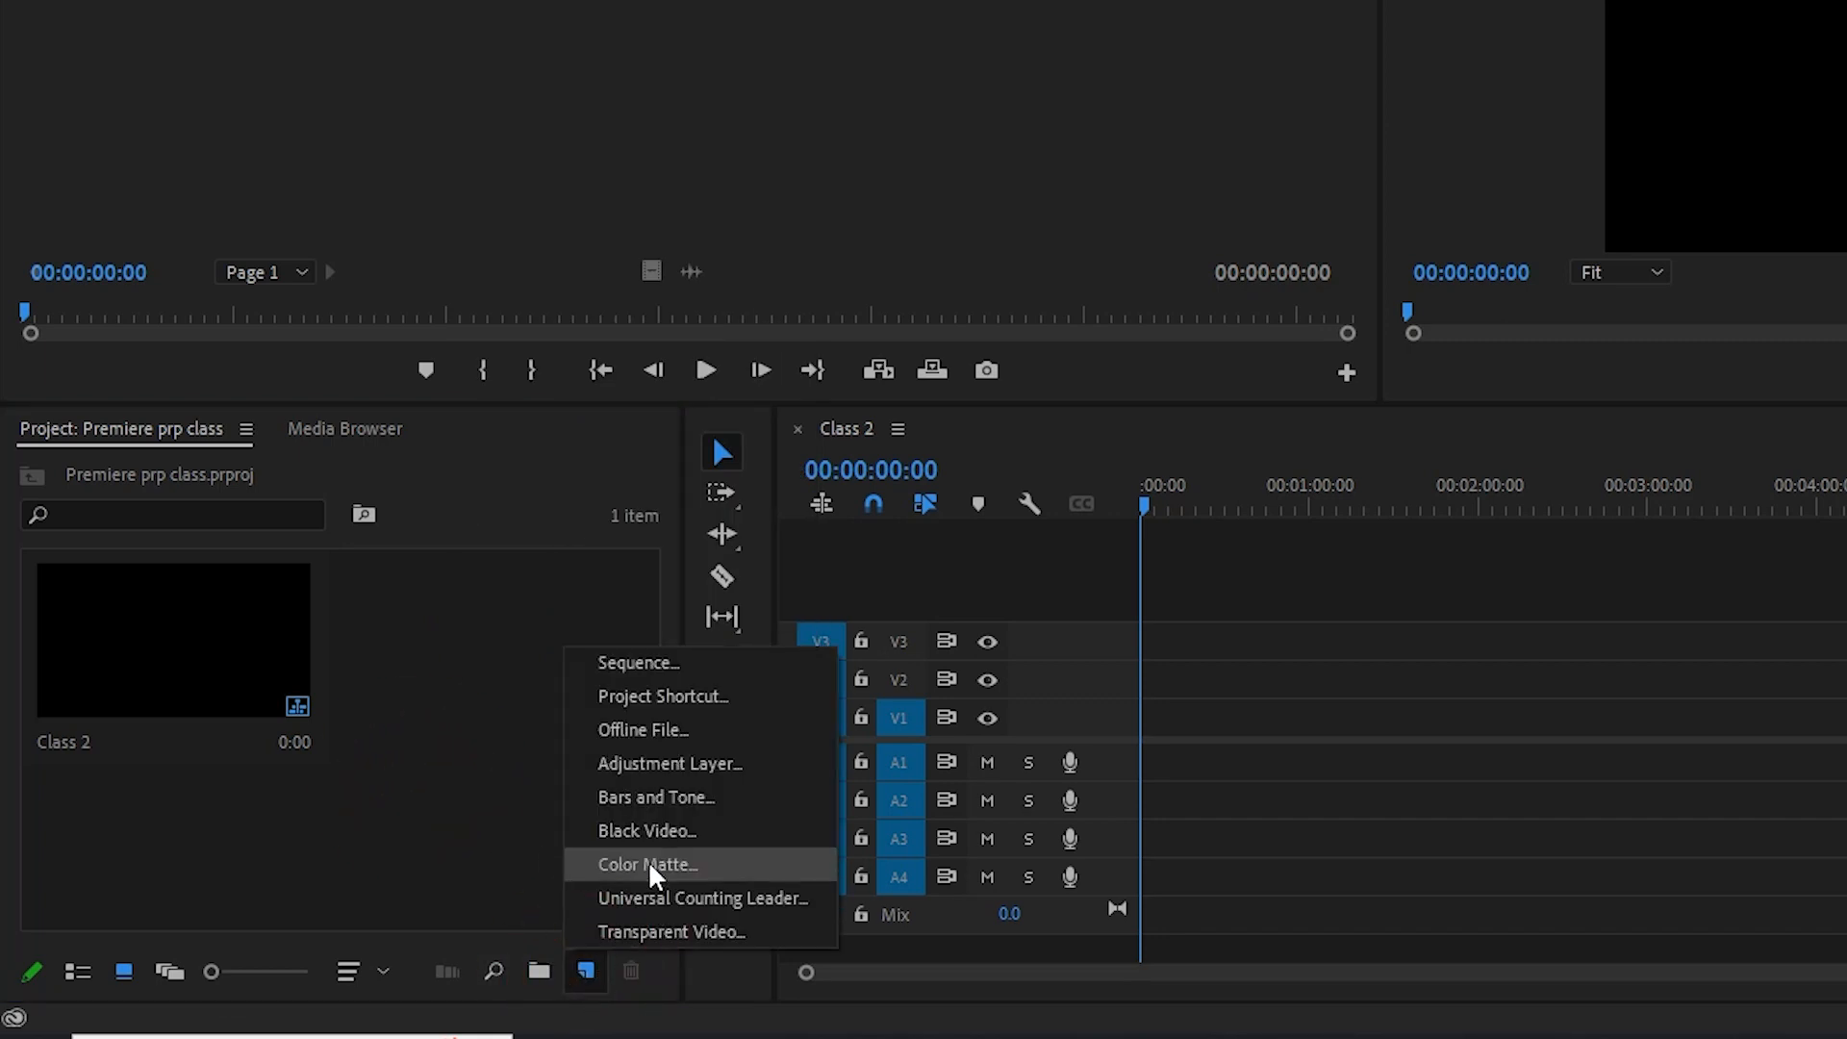
click(649, 666)
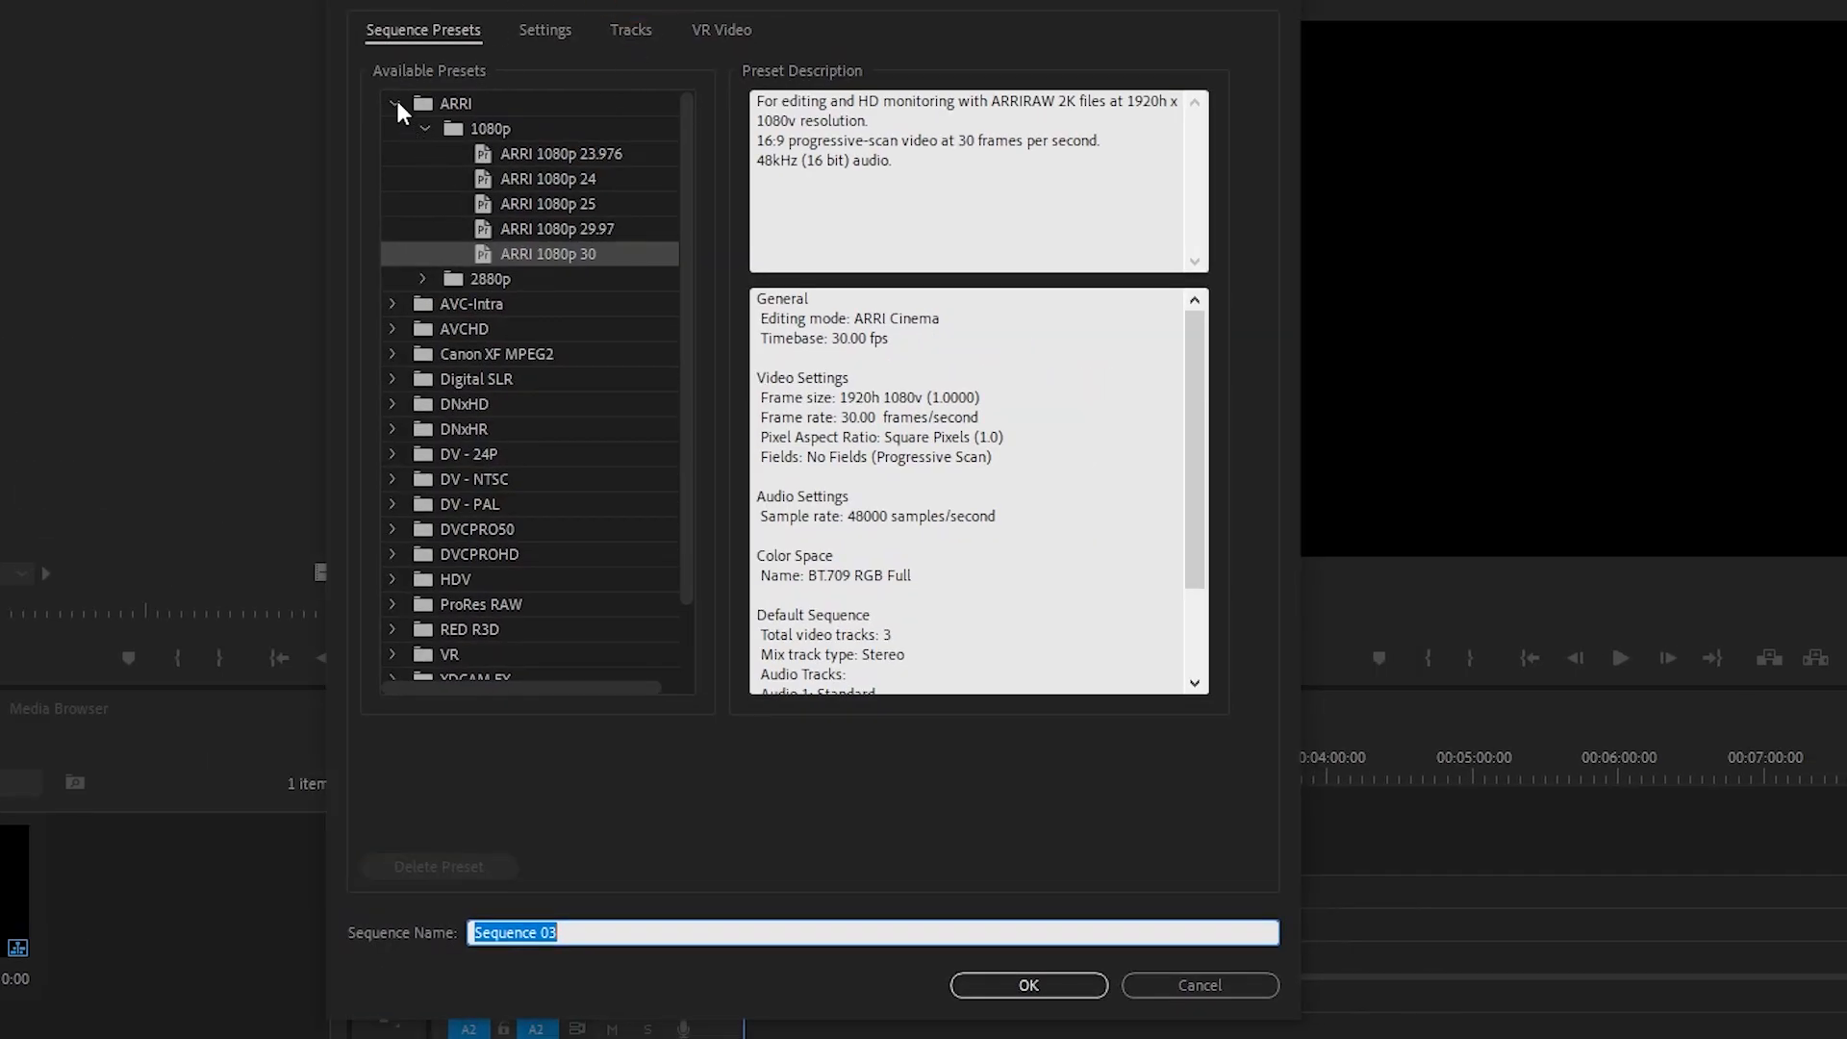
click(396, 102)
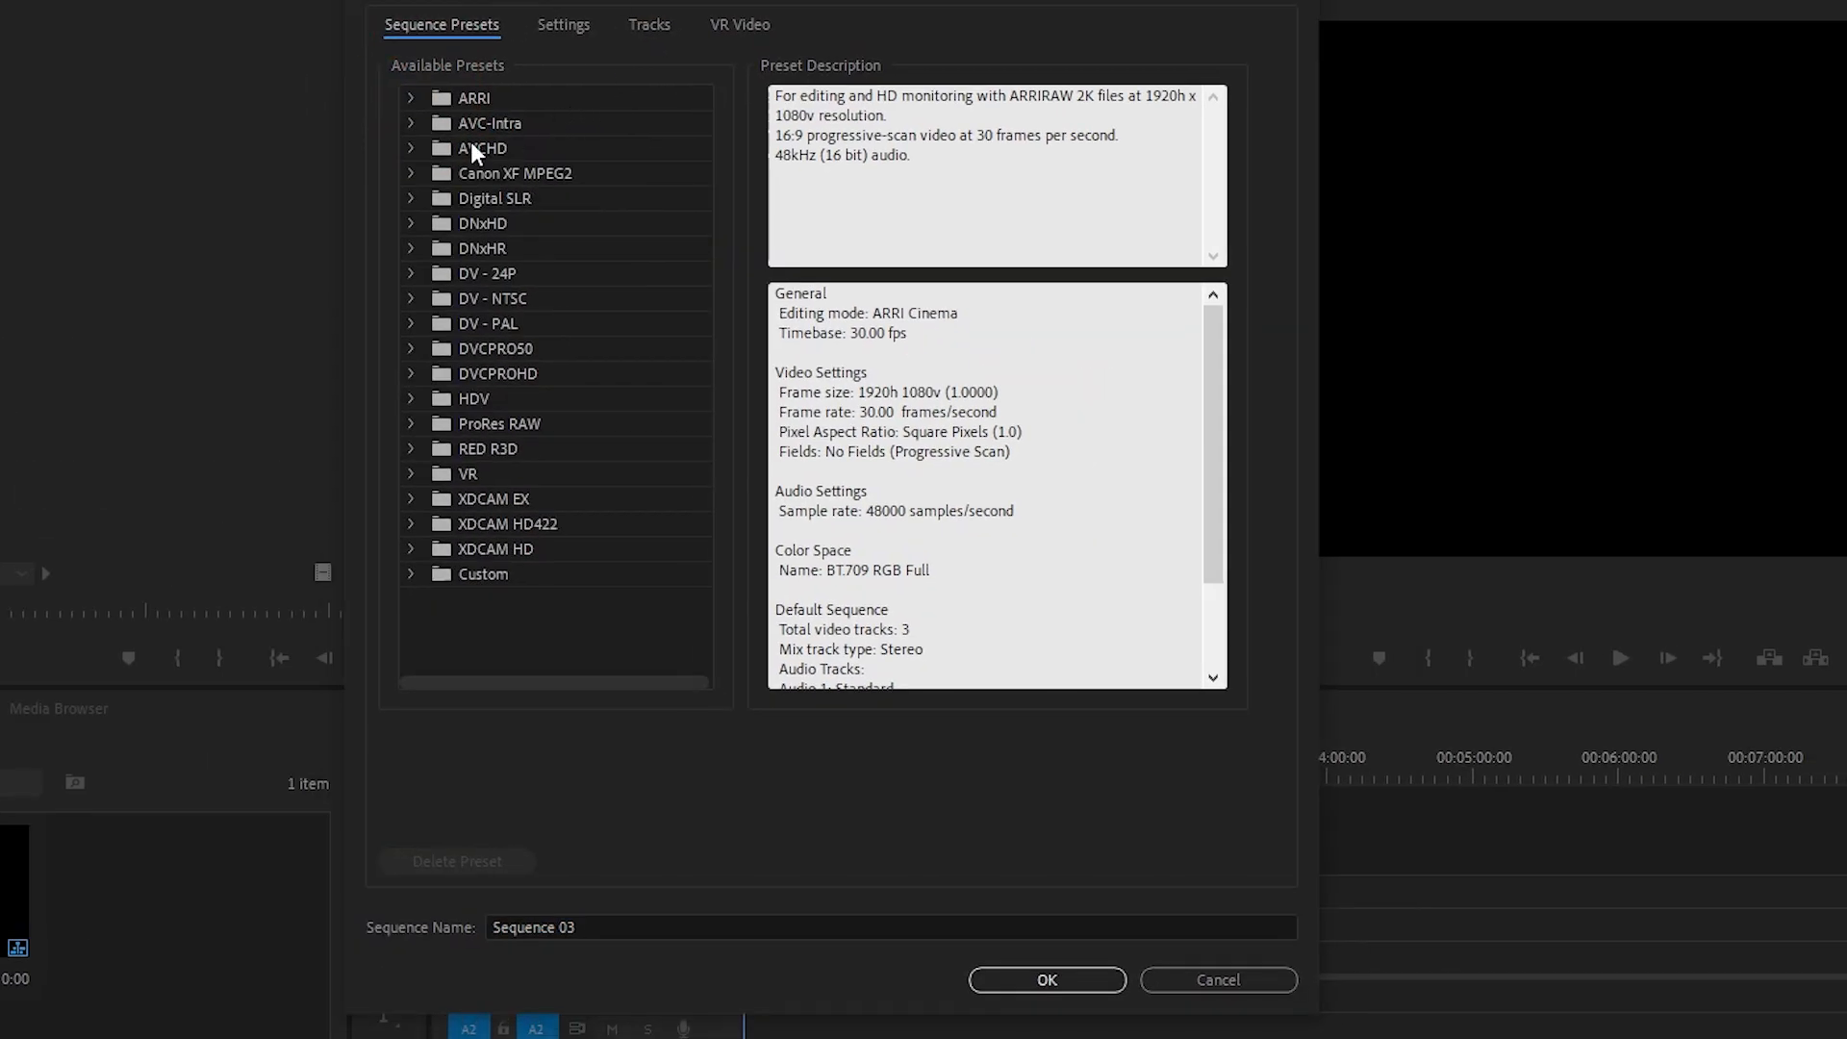
click(411, 99)
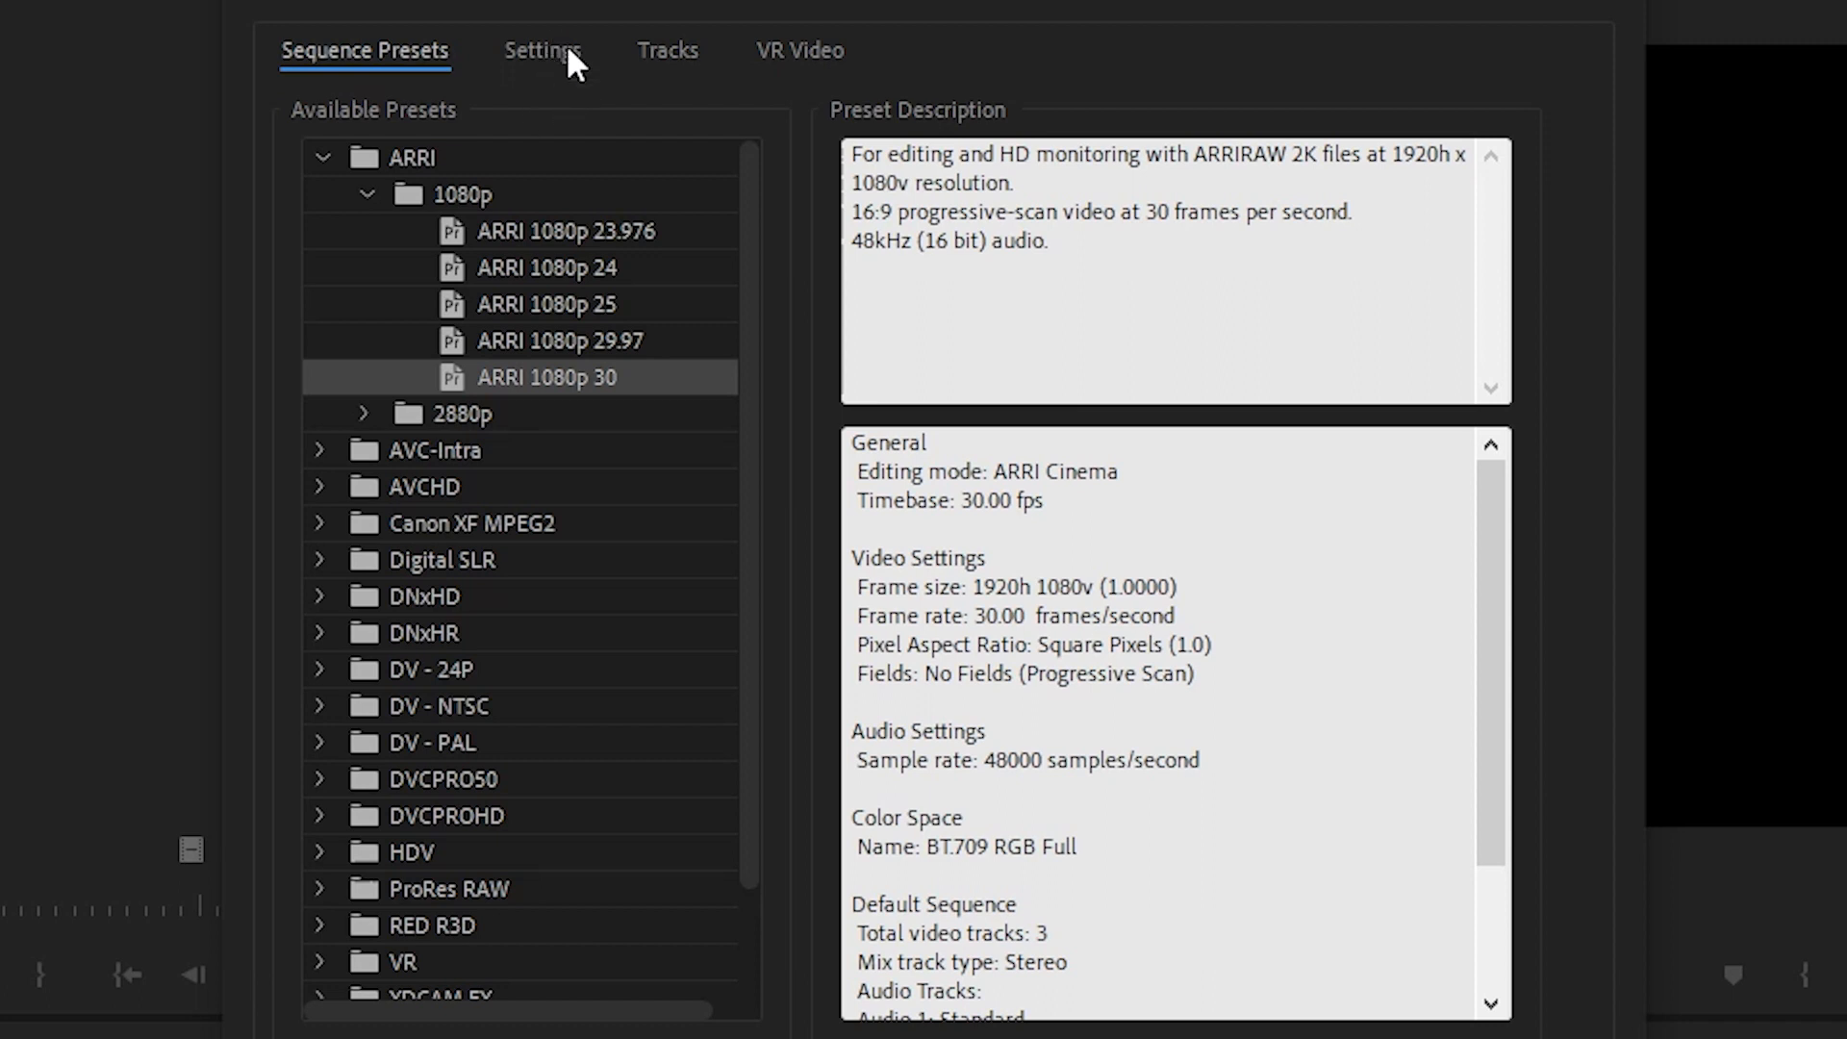
Set the new sequence's frame size to 1080 horizontal by 1920 vertical.
click(565, 51)
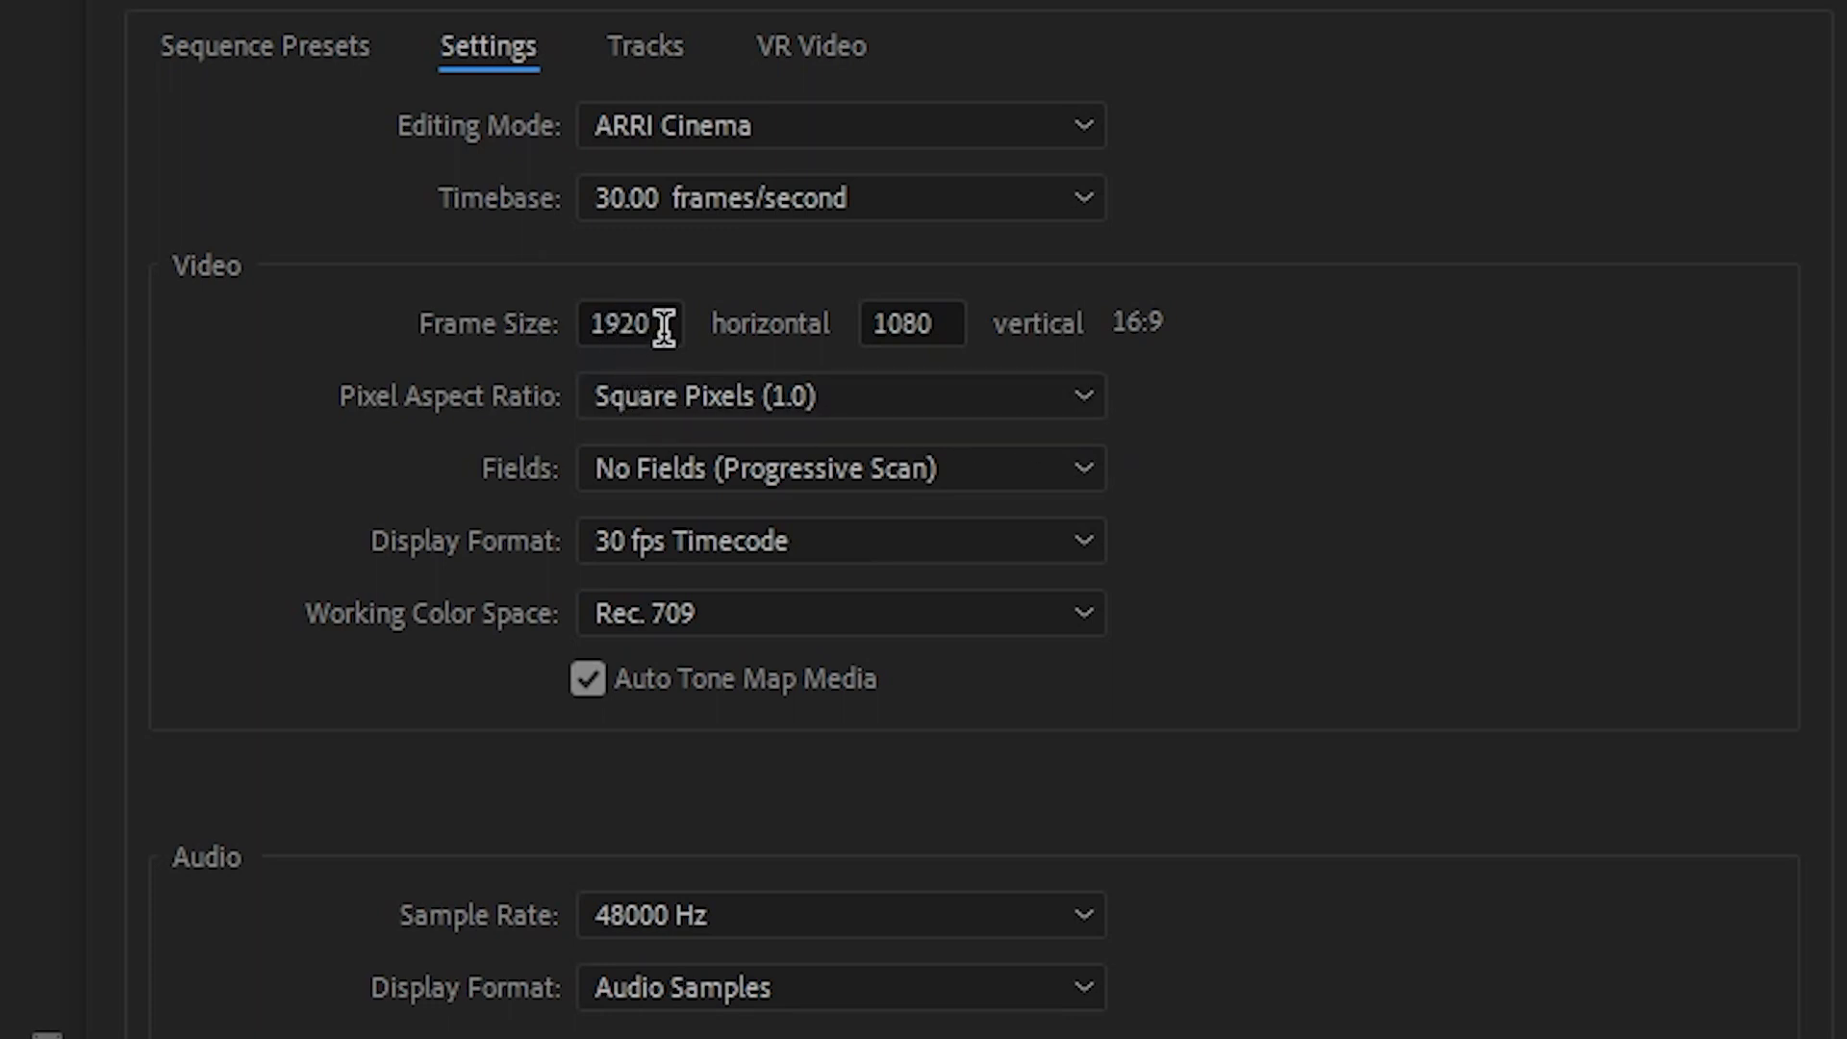
drag(664, 327, 551, 311)
text(1080)
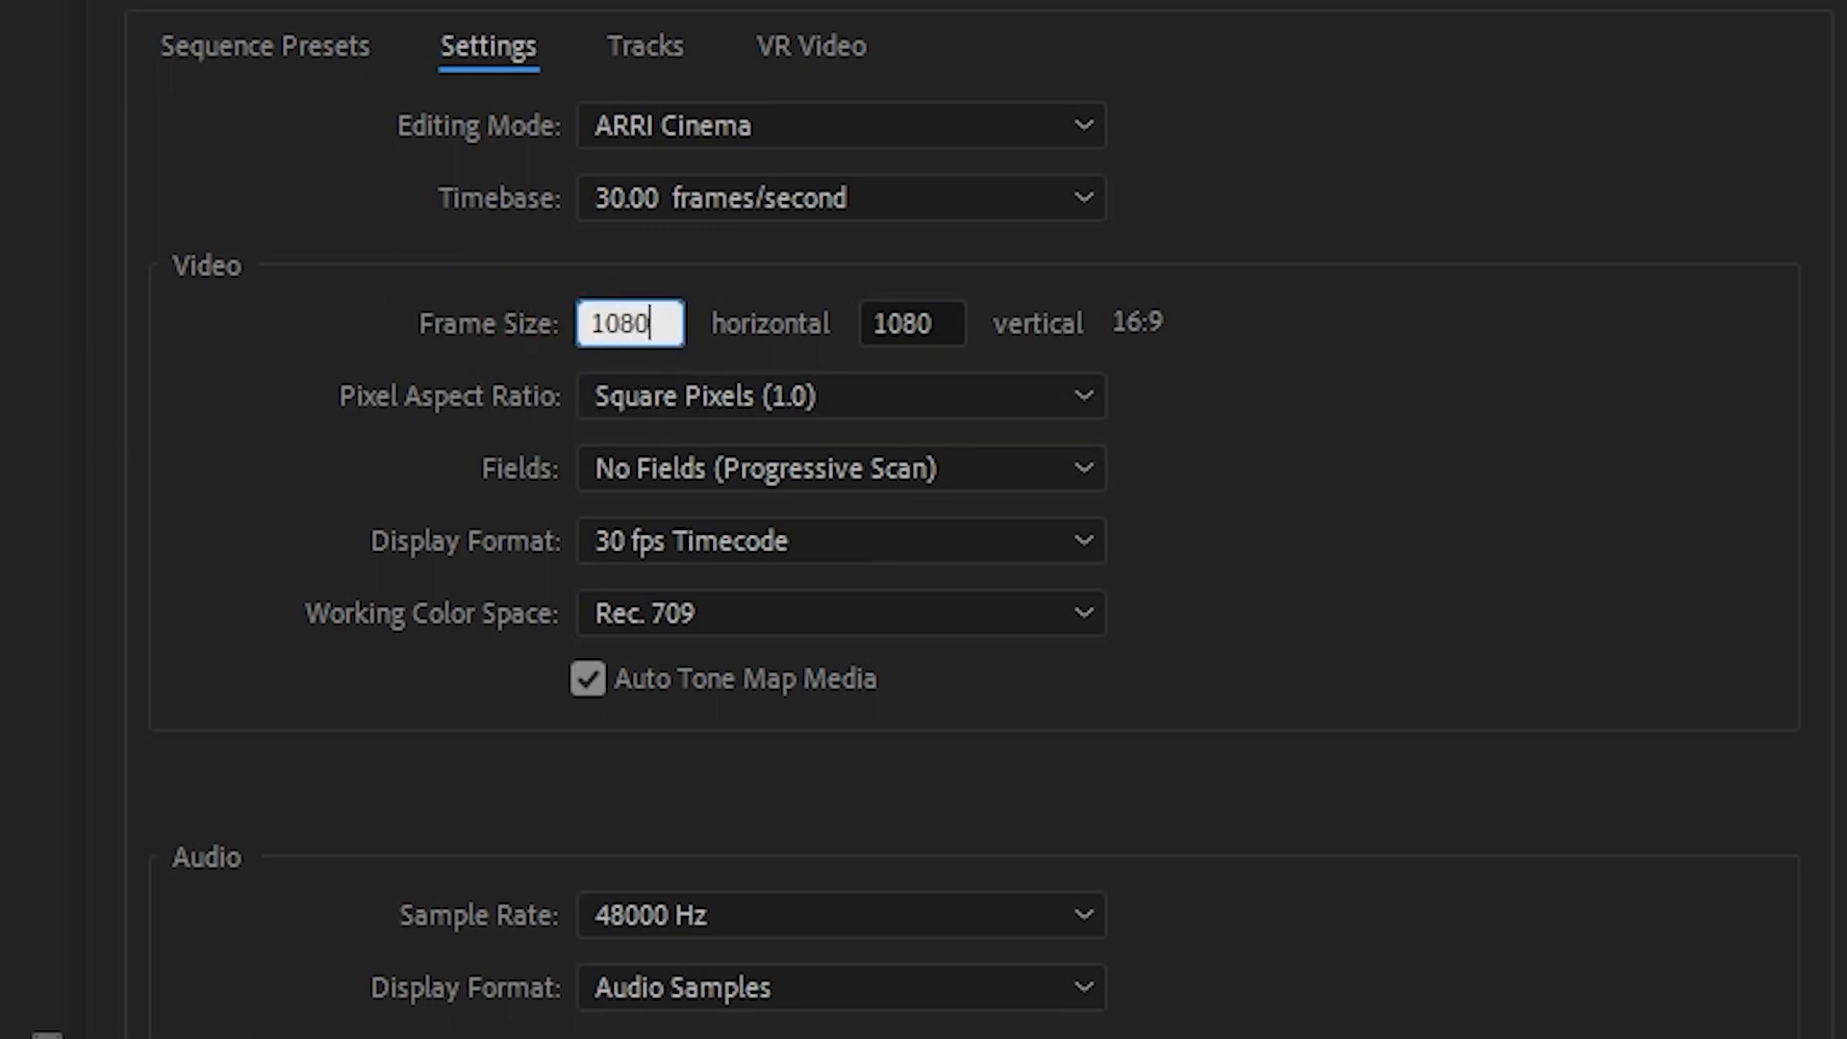
click(931, 323)
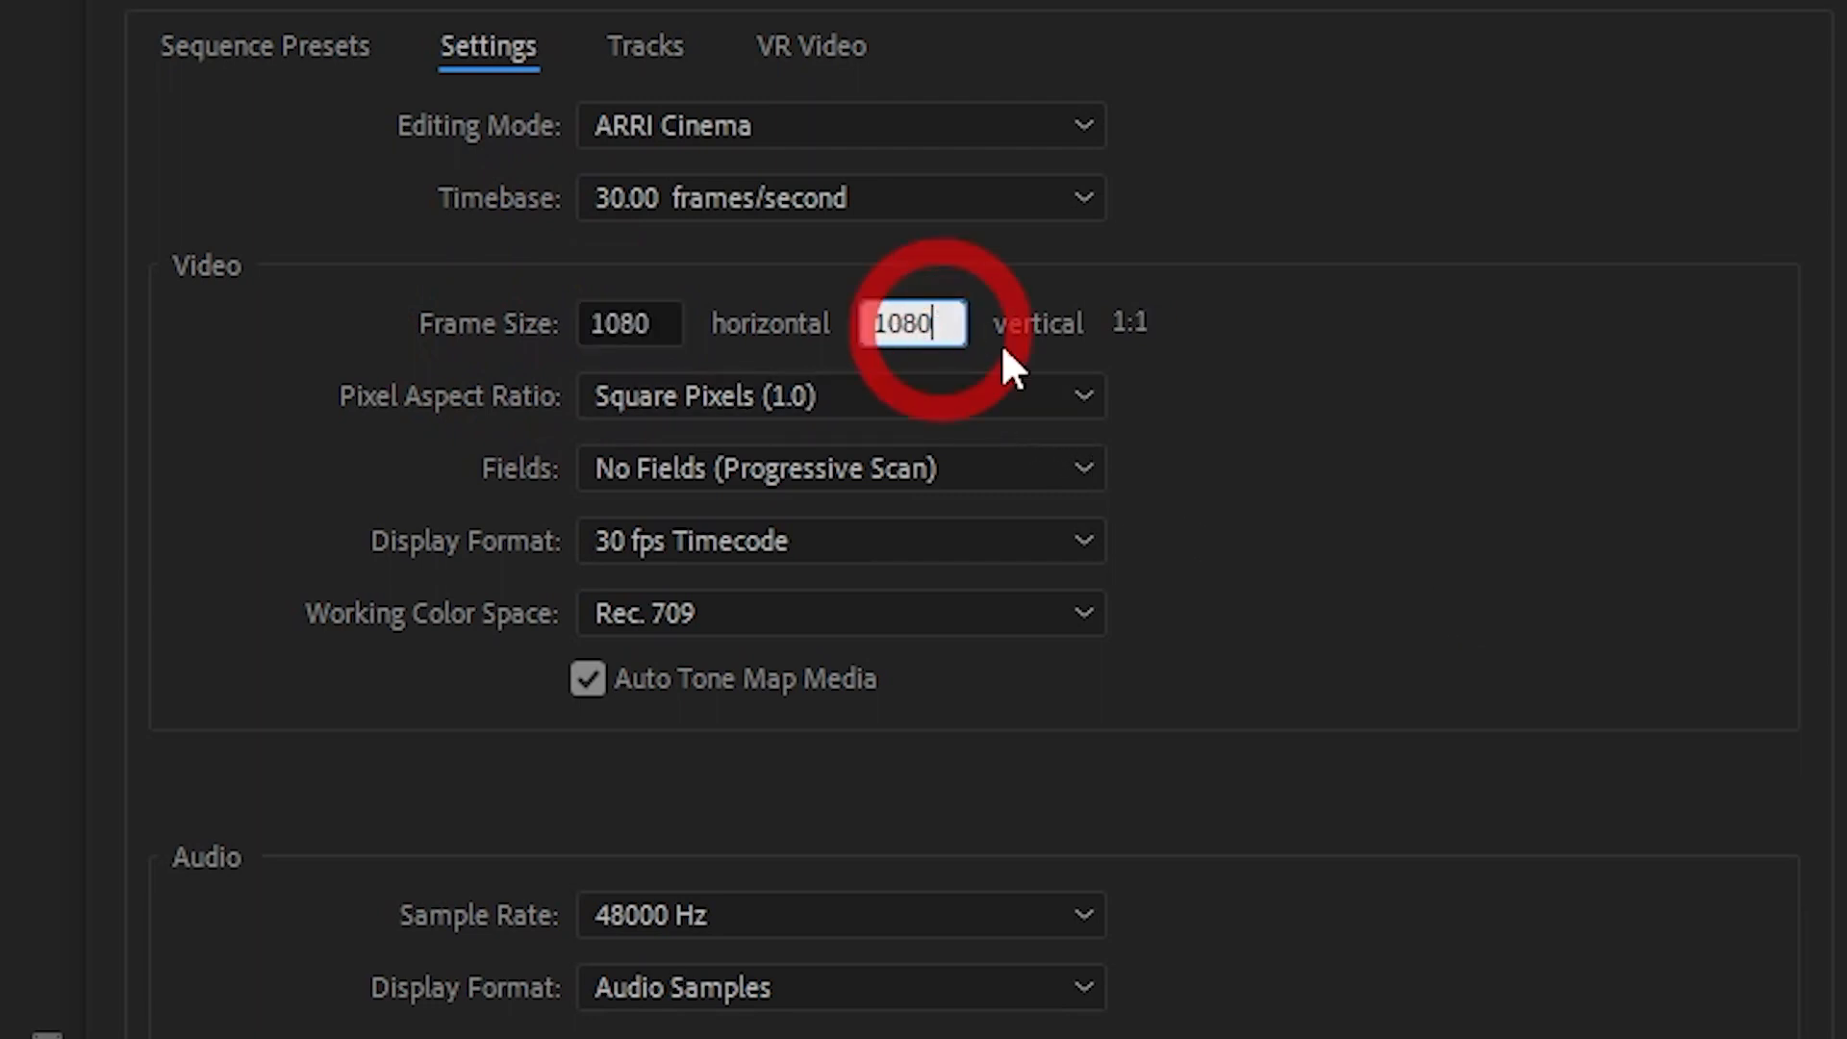
drag(936, 321, 812, 330)
text(19)
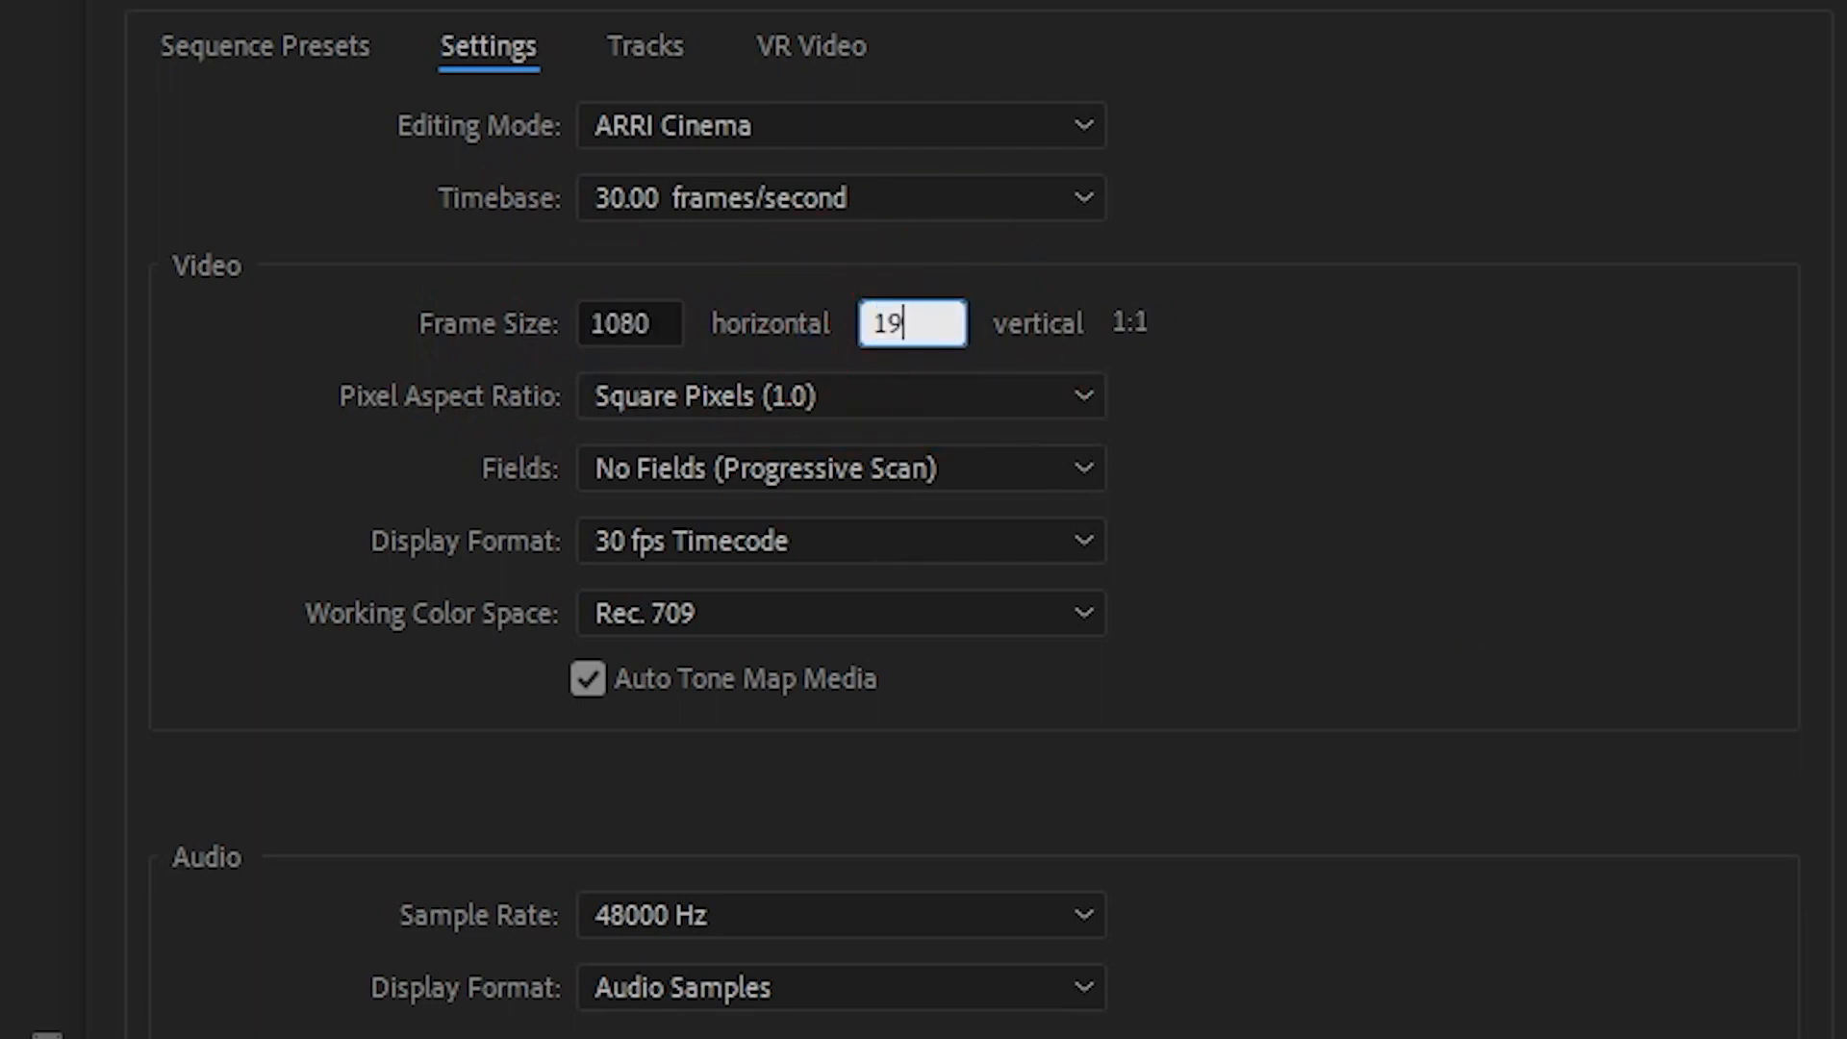
text(20)
click(1263, 507)
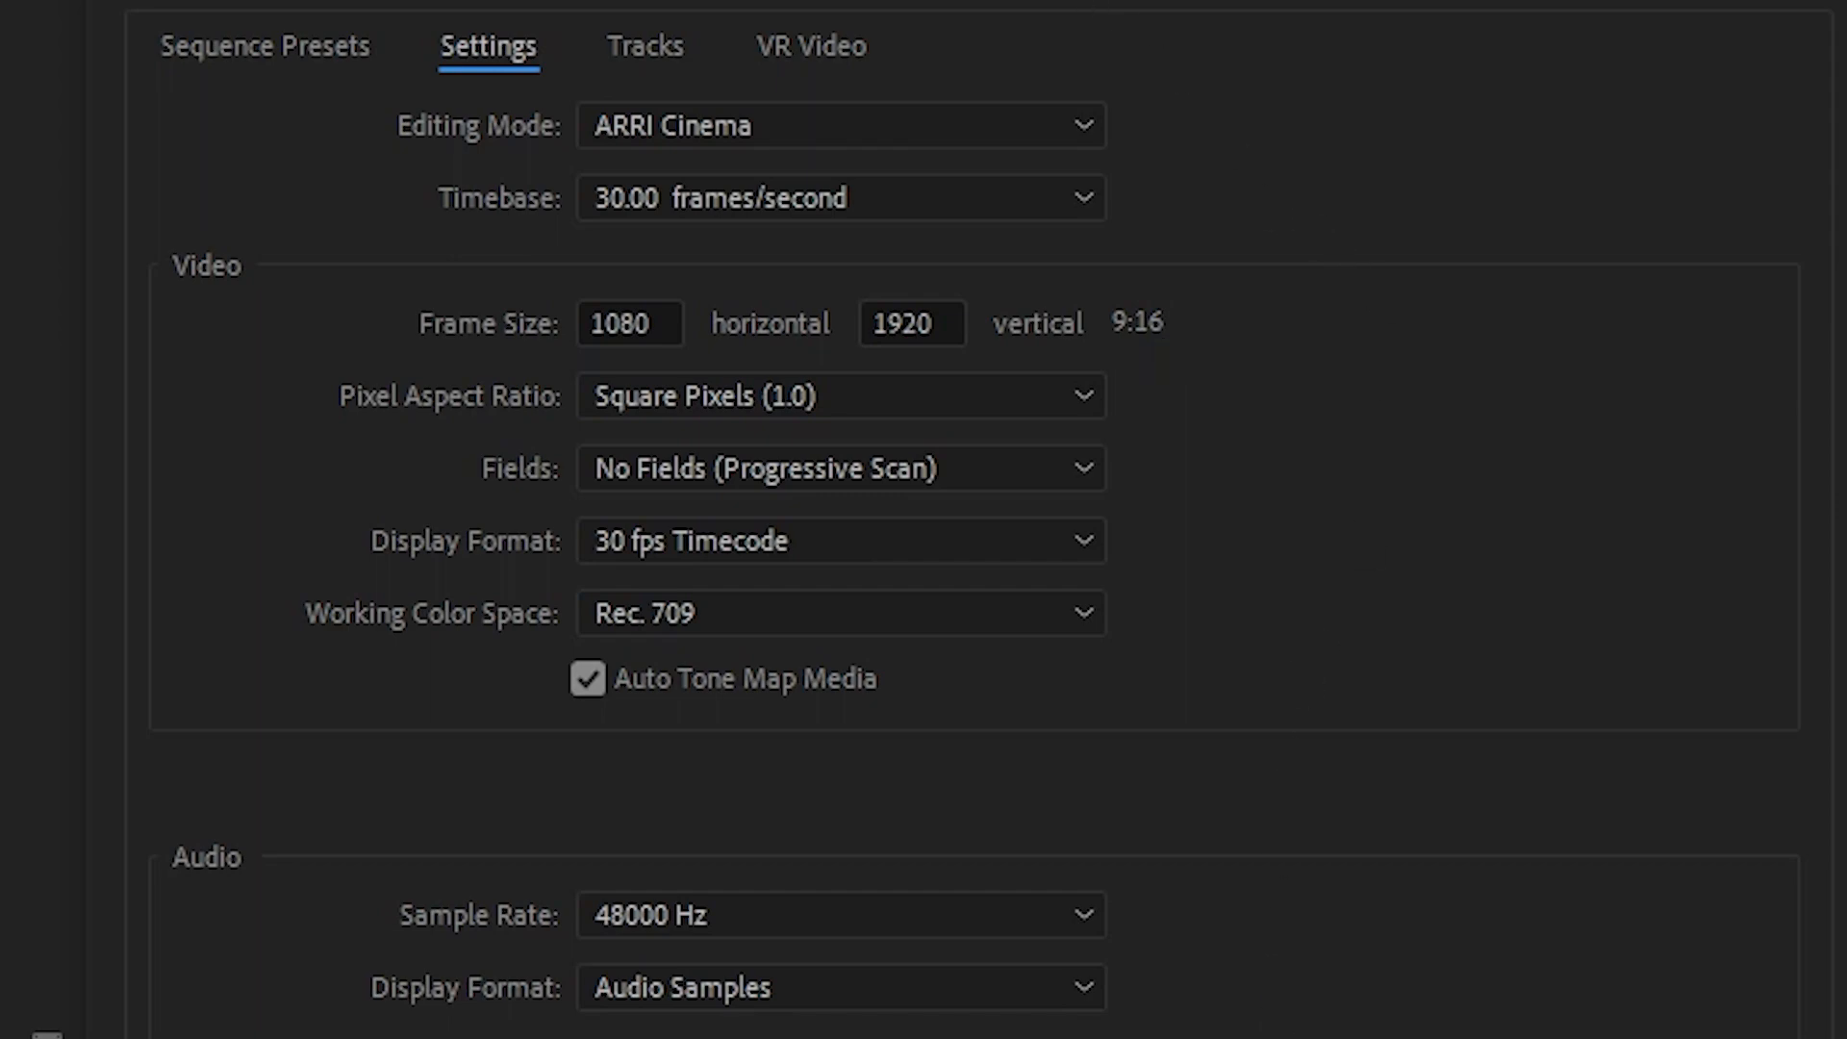
Name the vertical sequence "Reel" and create it.
click(640, 907)
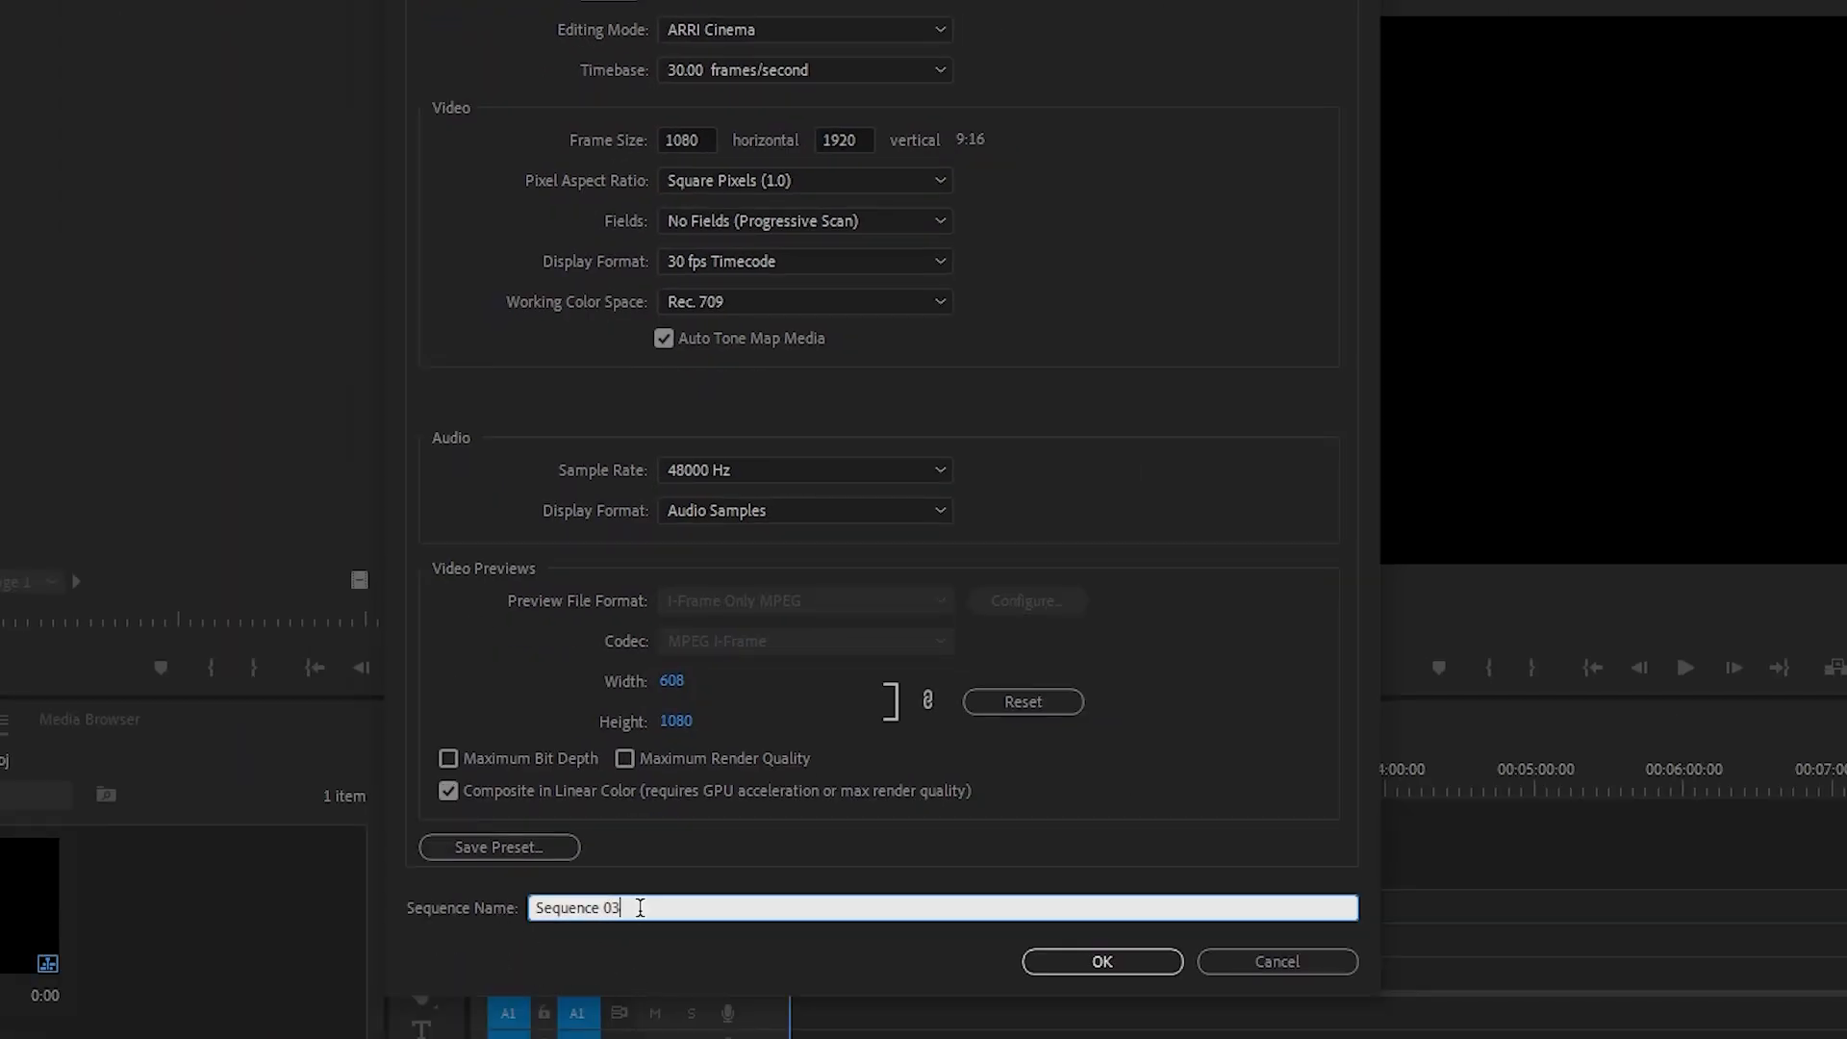
key(BackSpace)
text(Reel)
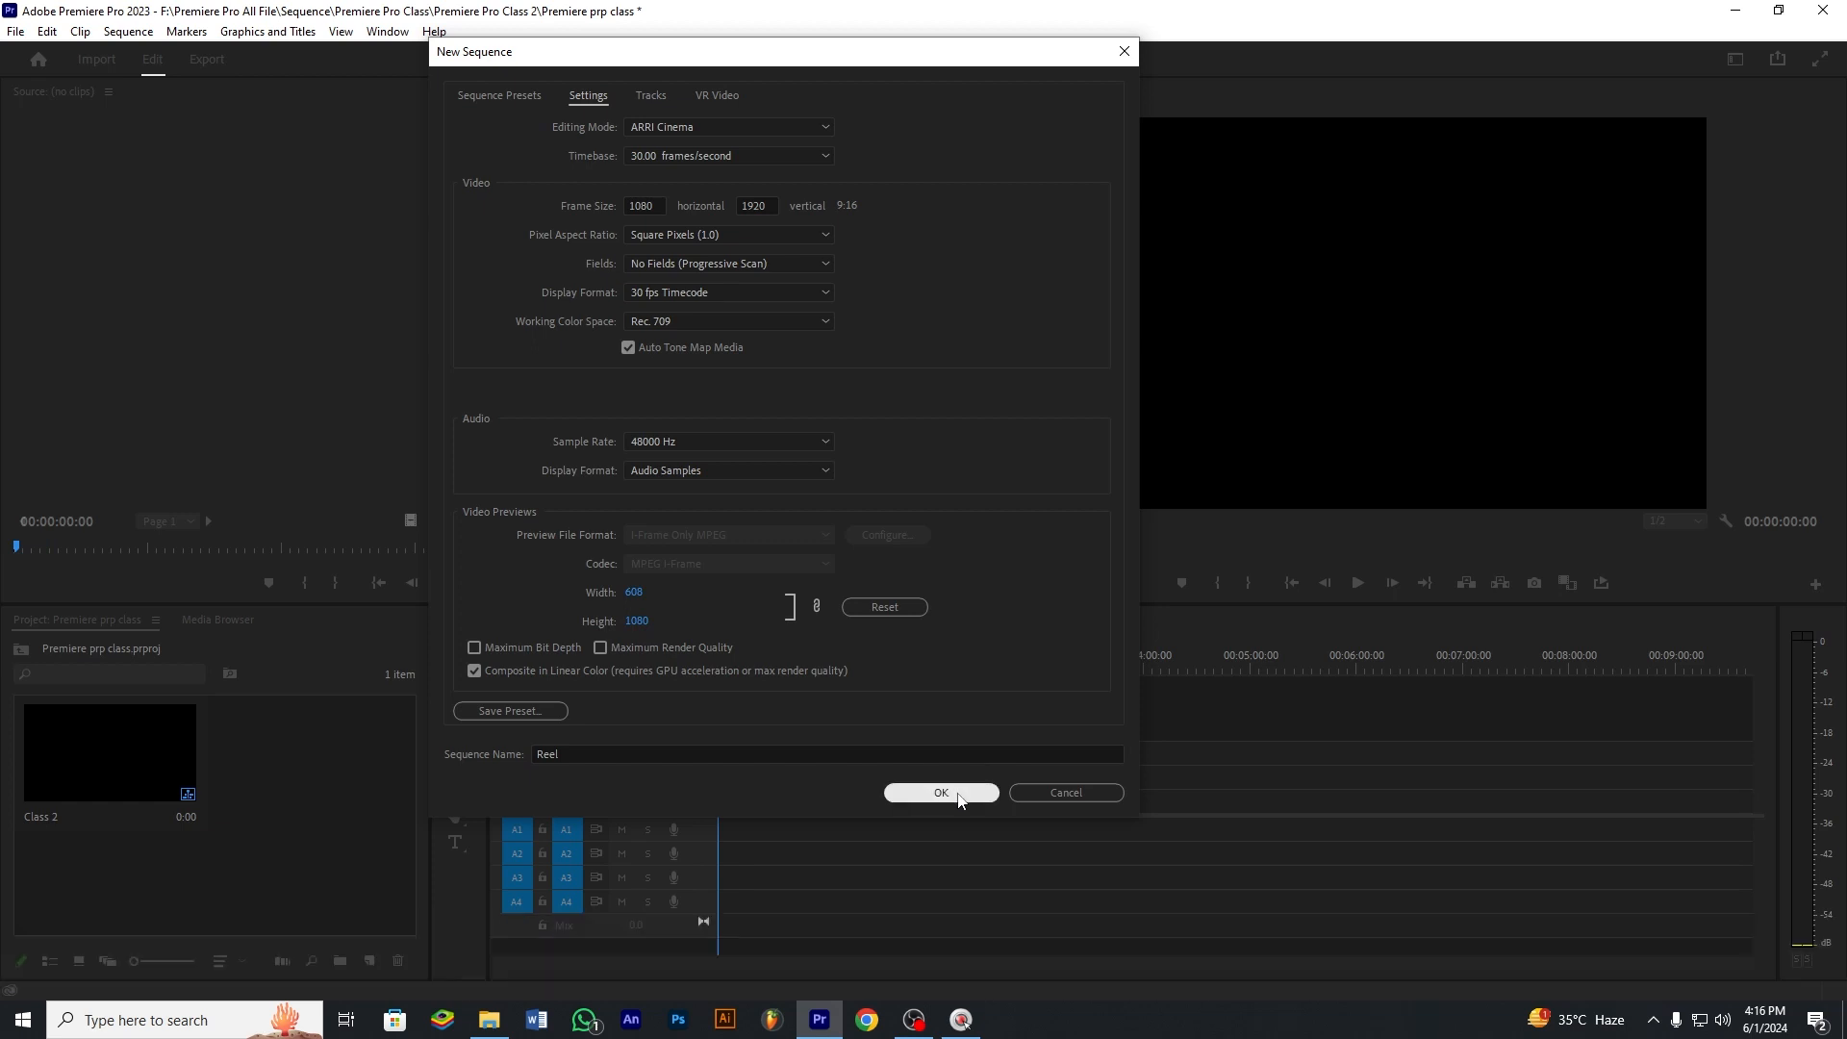
click(941, 793)
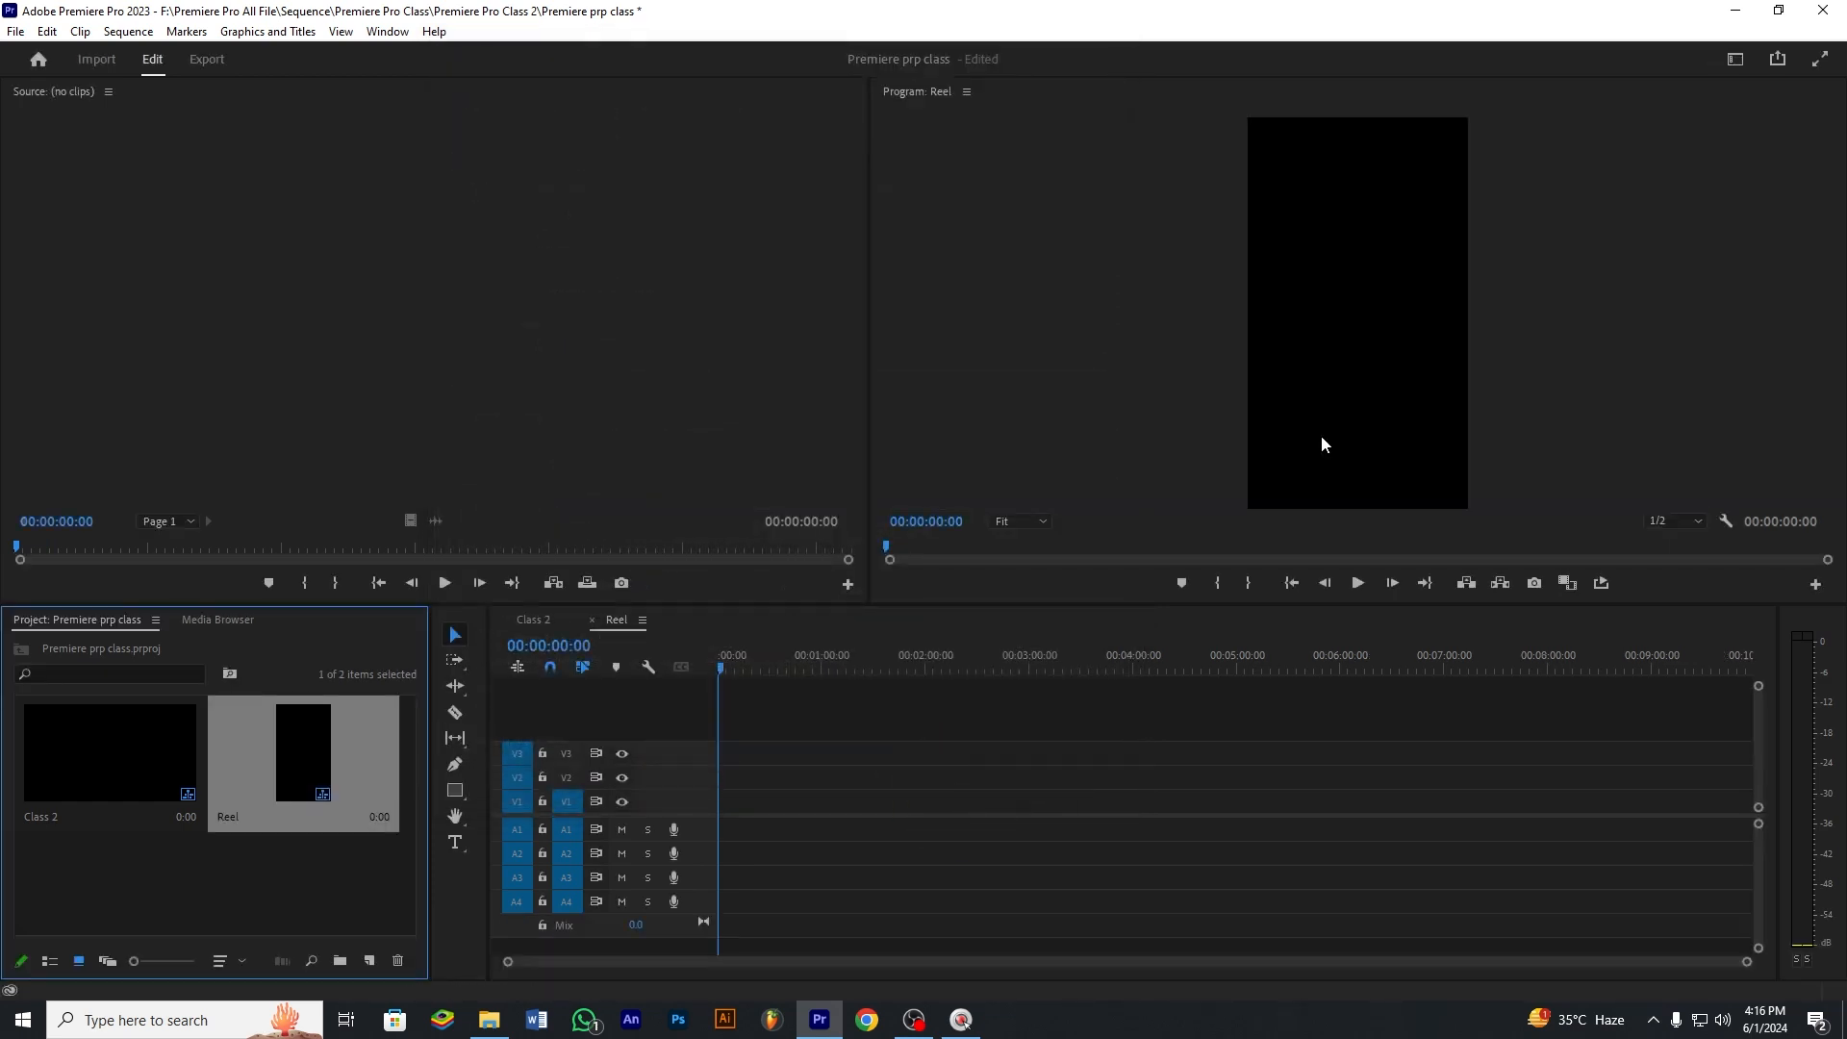
Switch the timeline back and forth between the Class 2 and Reel sequences.
drag(1318, 604, 1318, 598)
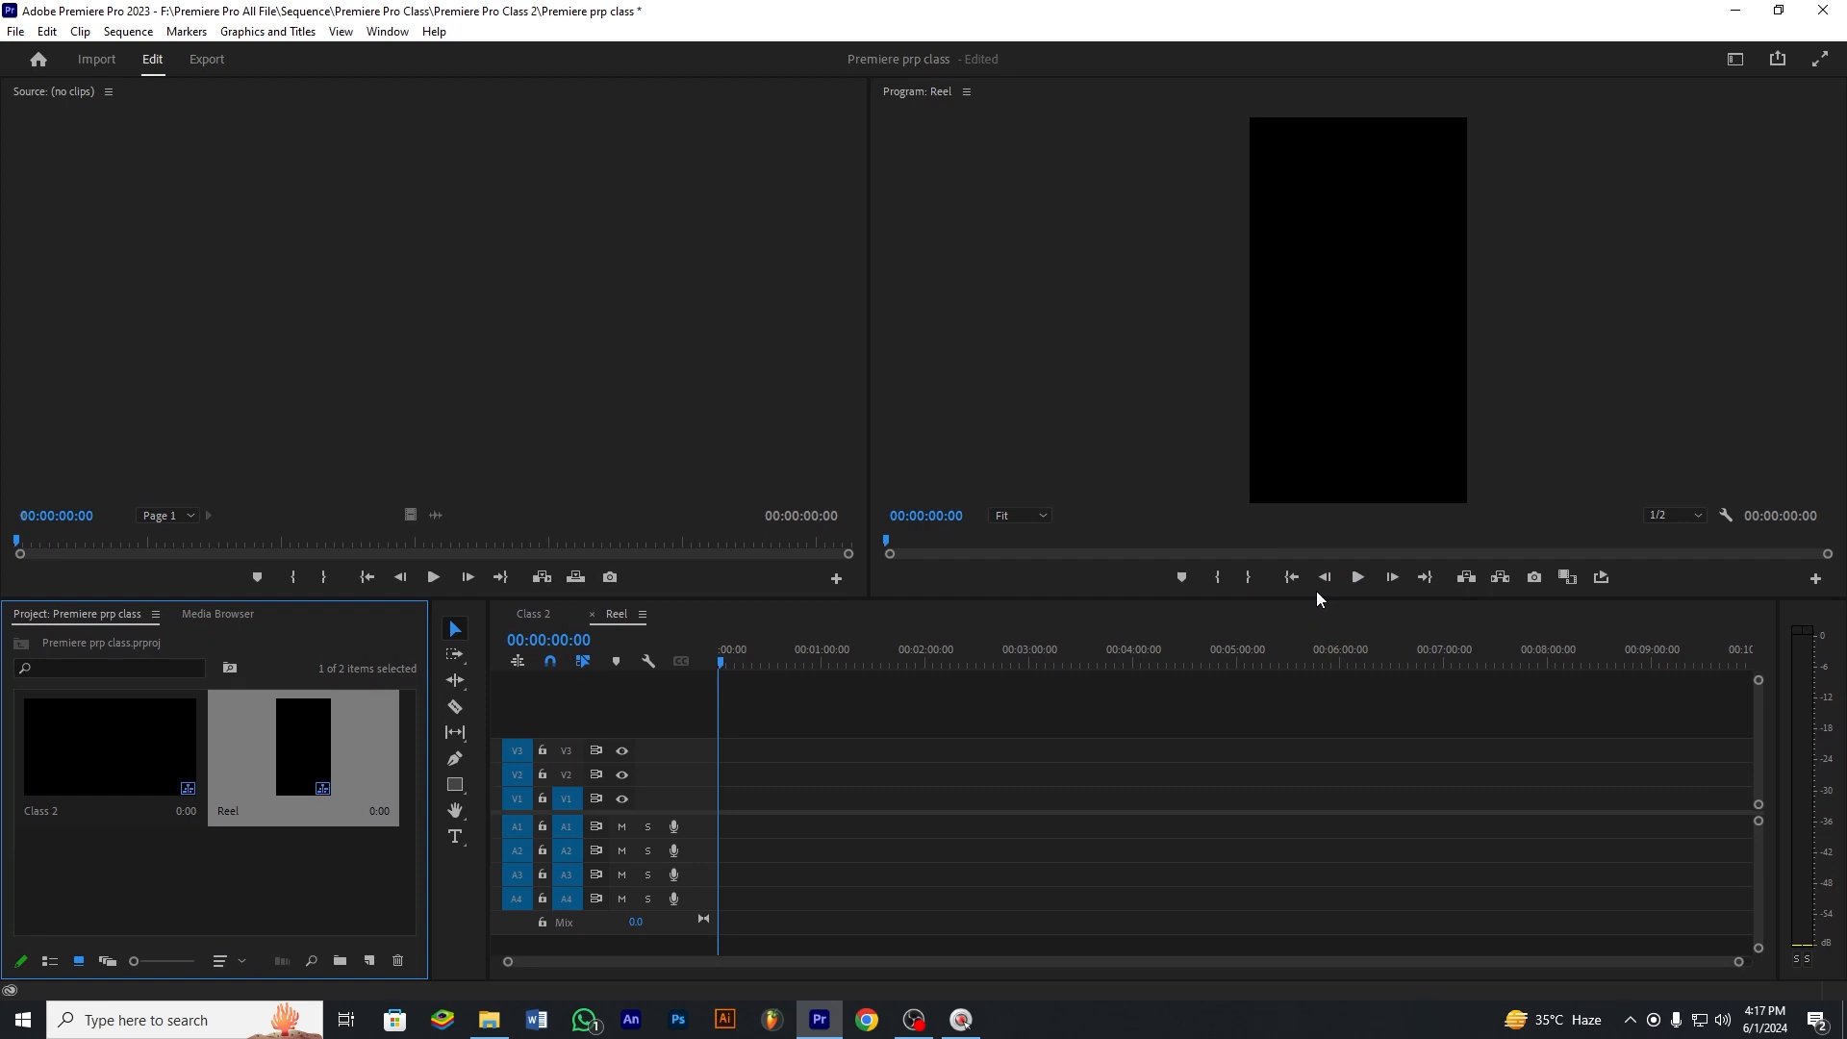
click(729, 699)
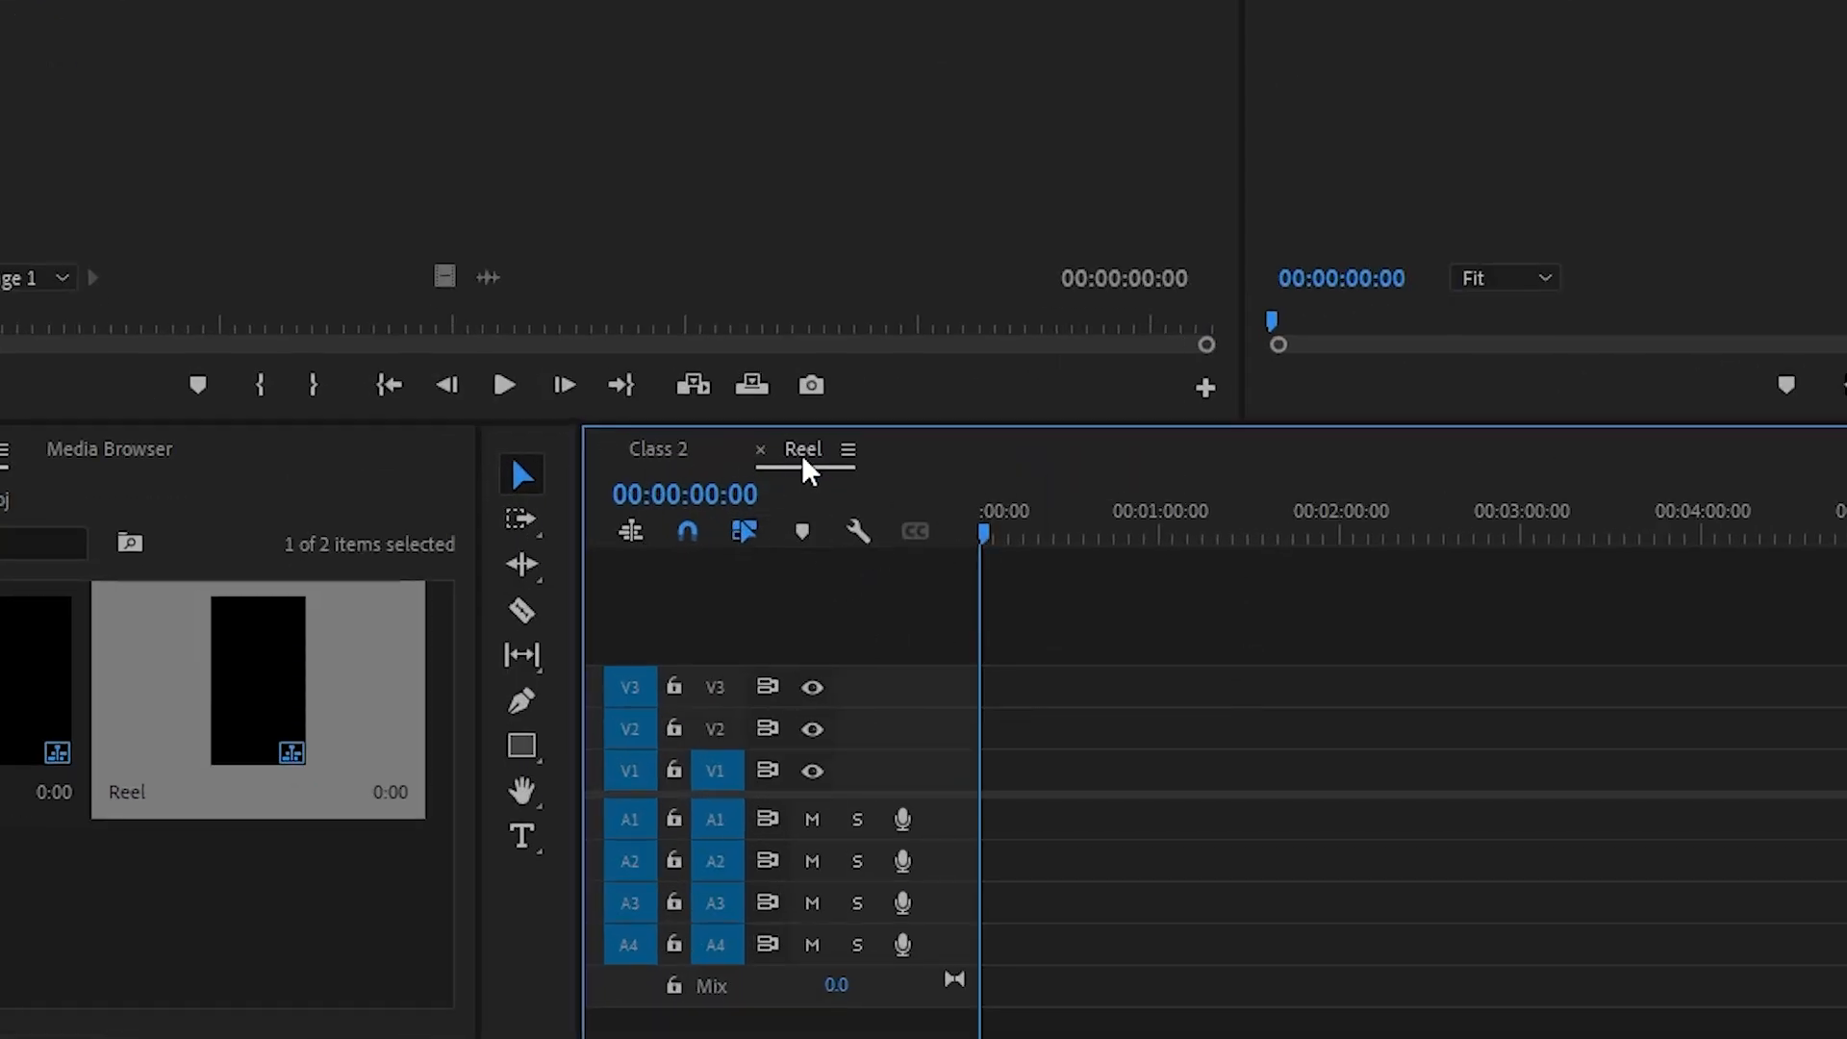
click(666, 452)
click(803, 468)
click(672, 456)
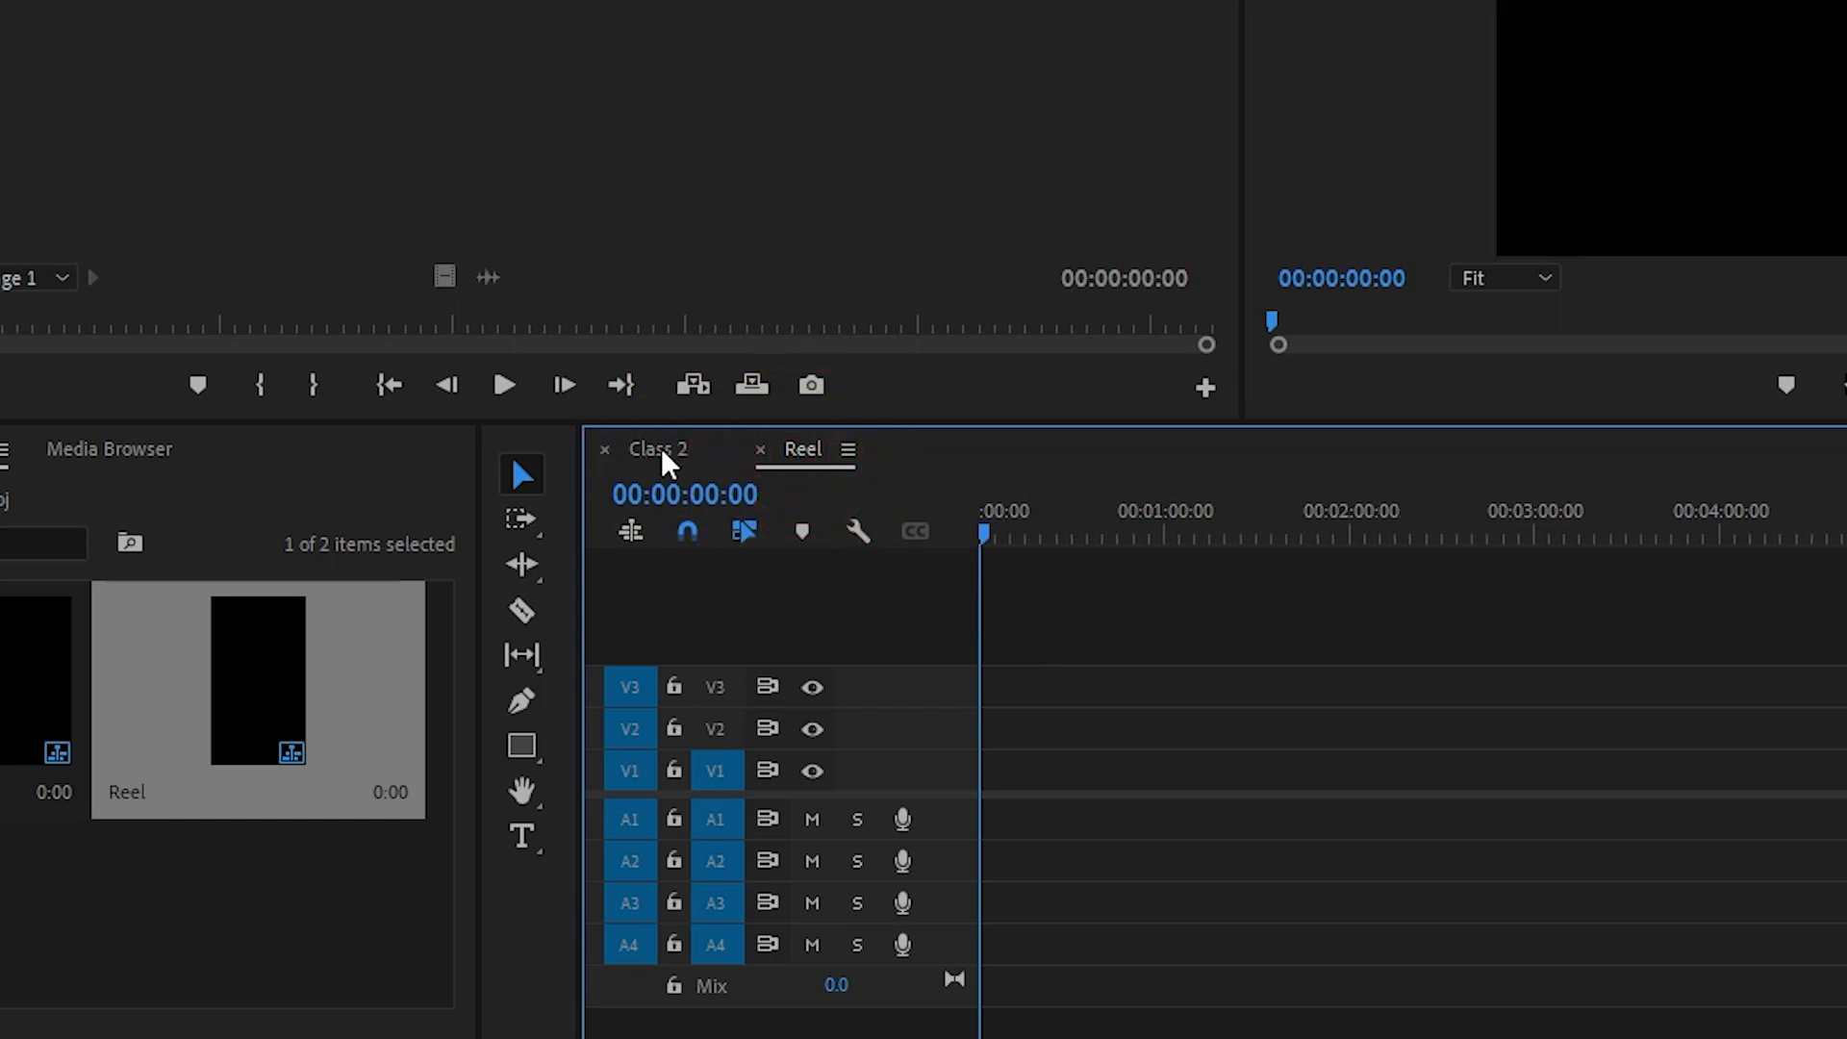
Switch from the Reel sequence back to Class 2 and move its playhead to several points along the timeline.
click(808, 459)
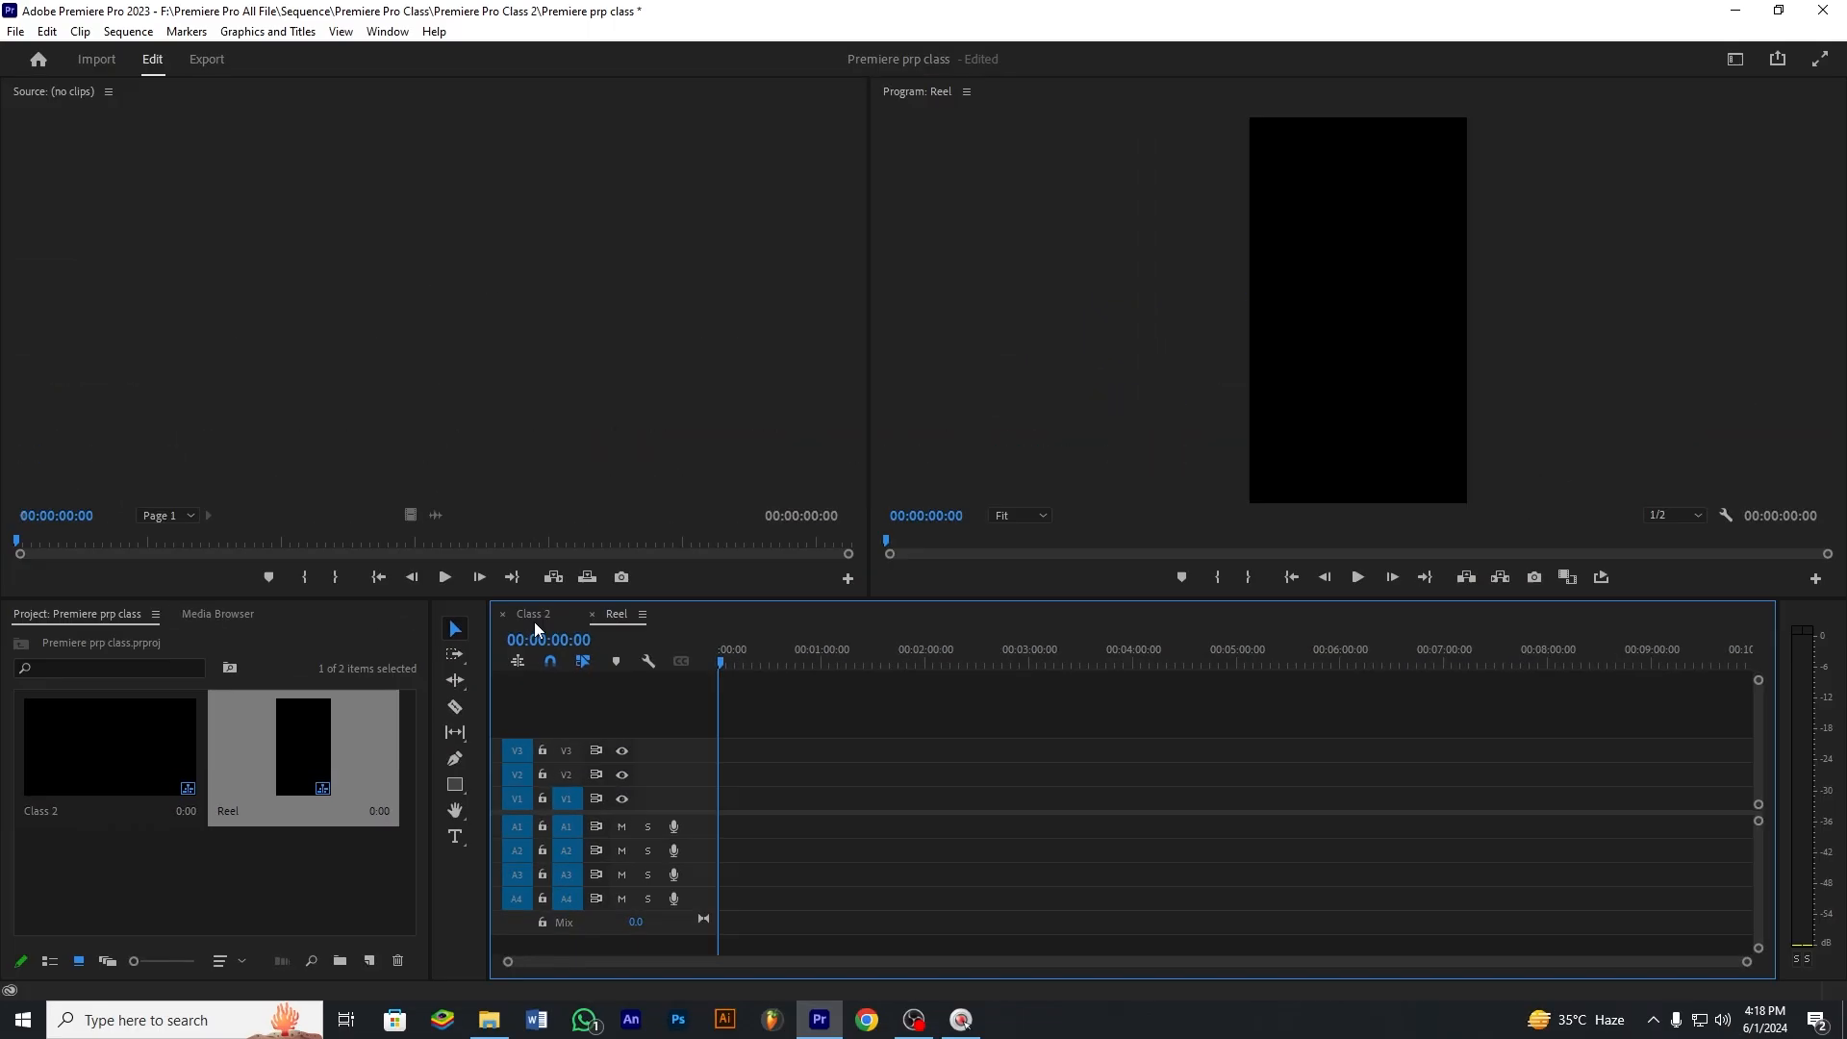
click(533, 616)
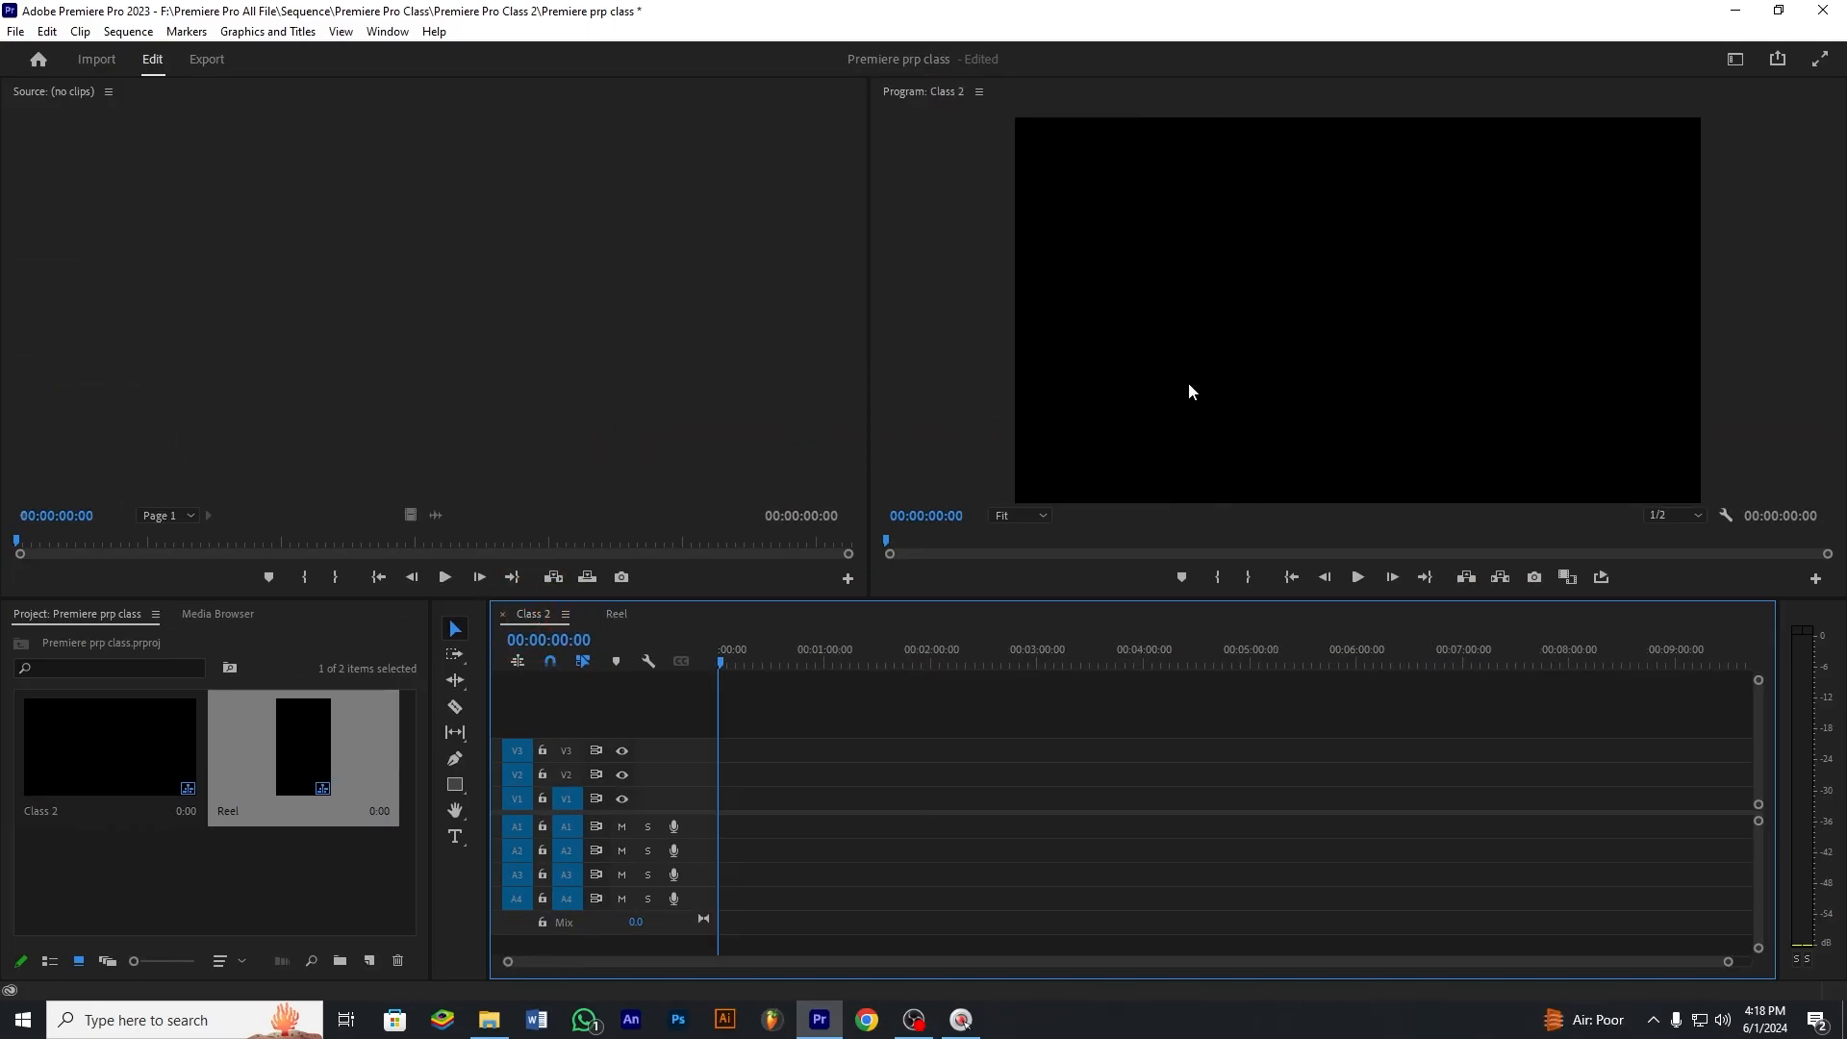
drag(803, 658, 899, 658)
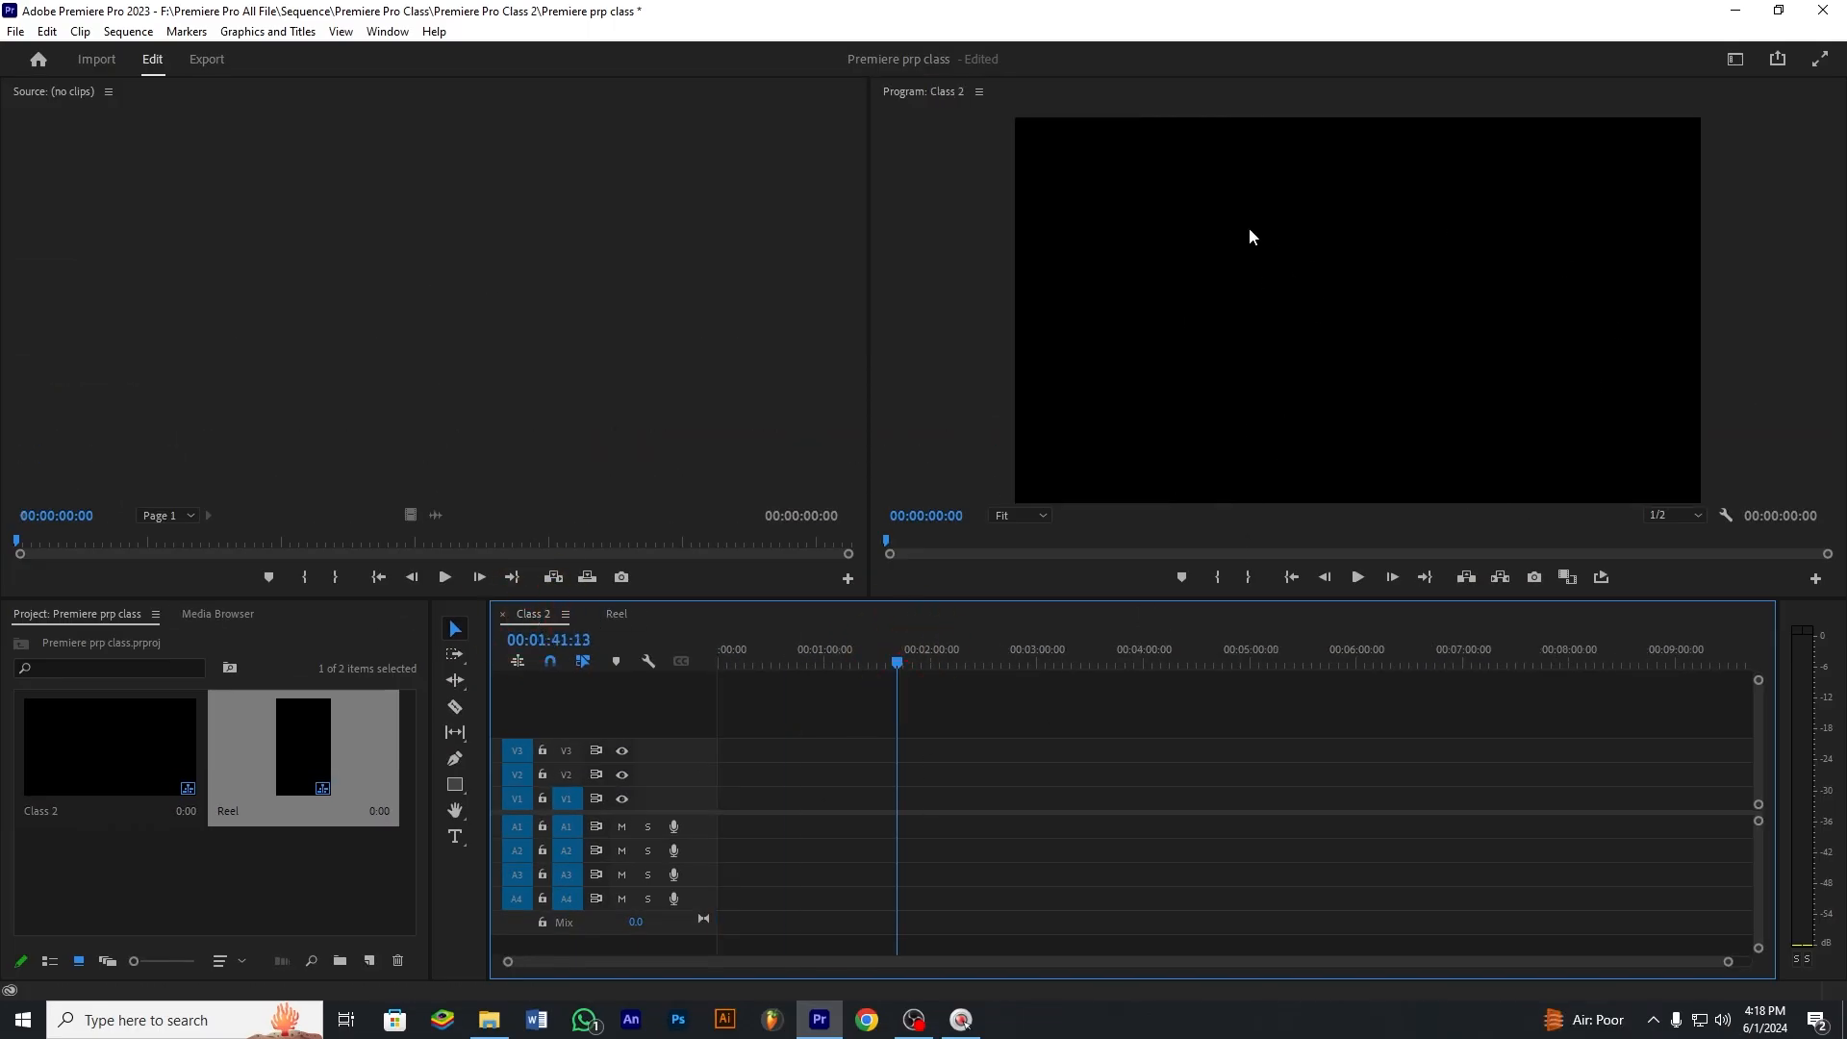
click(1045, 651)
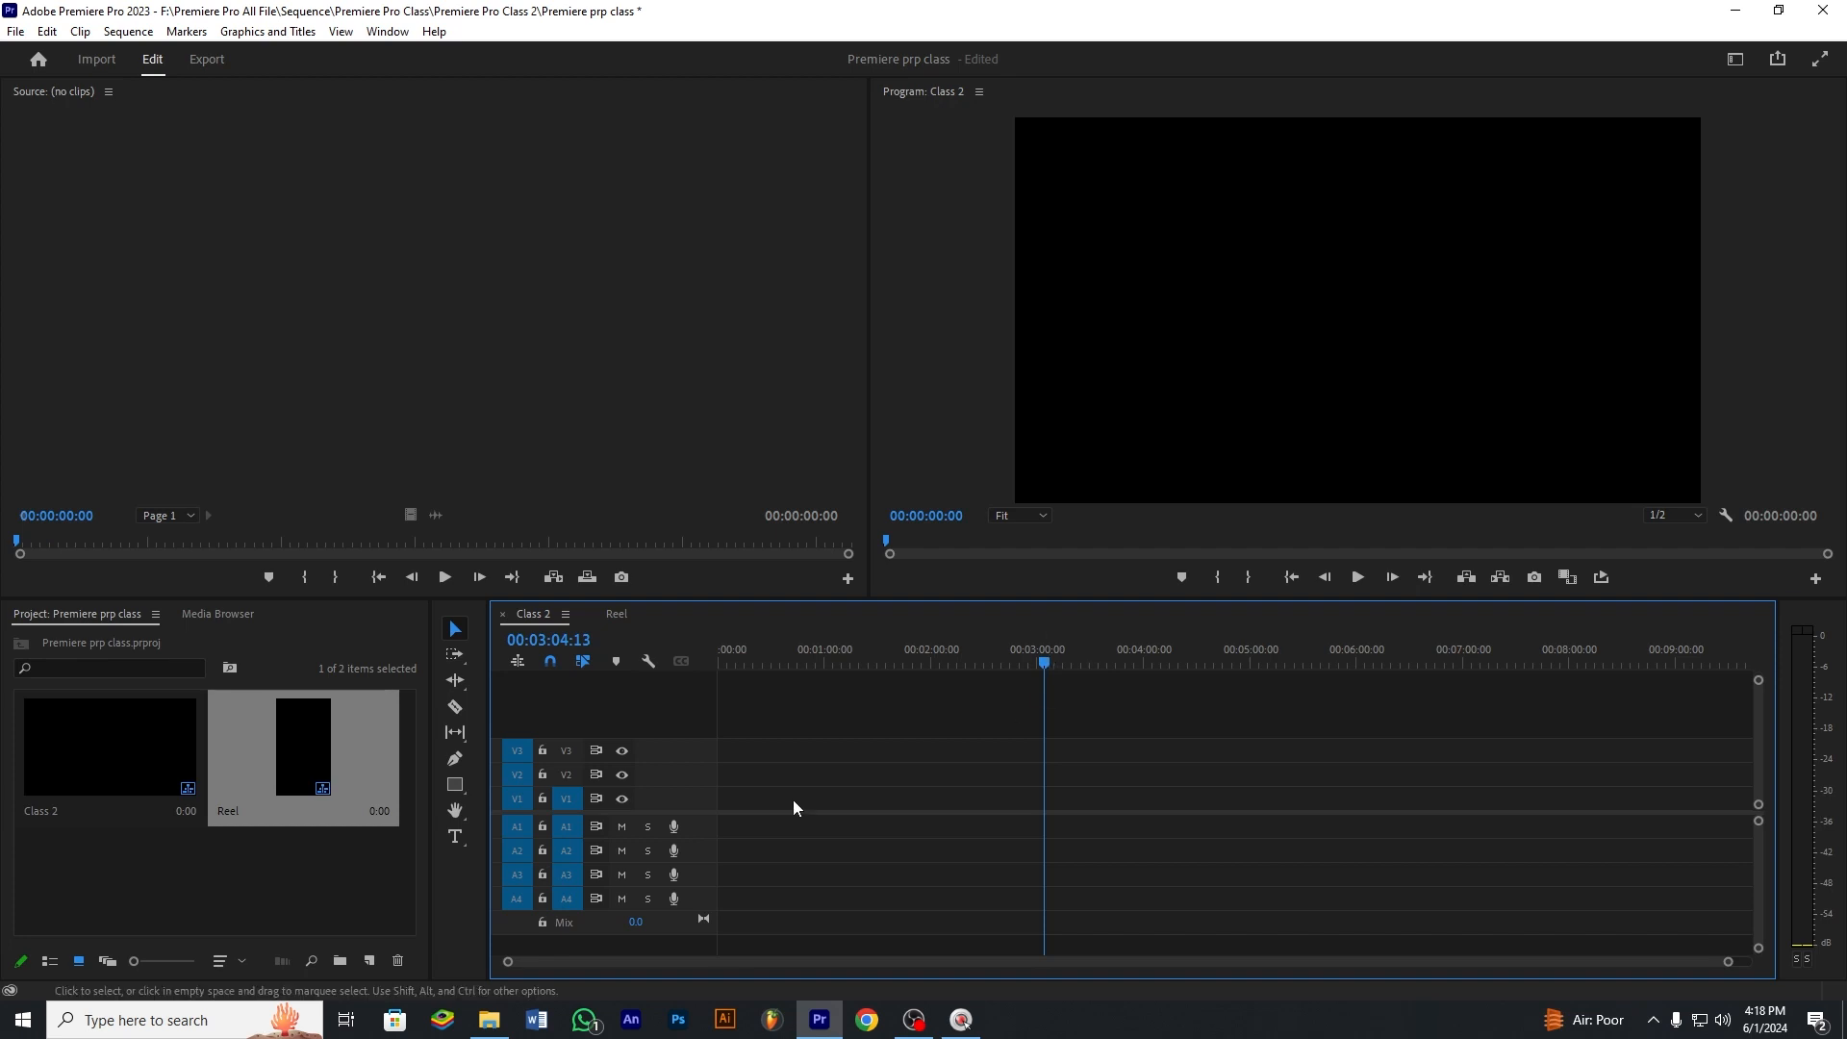
click(824, 653)
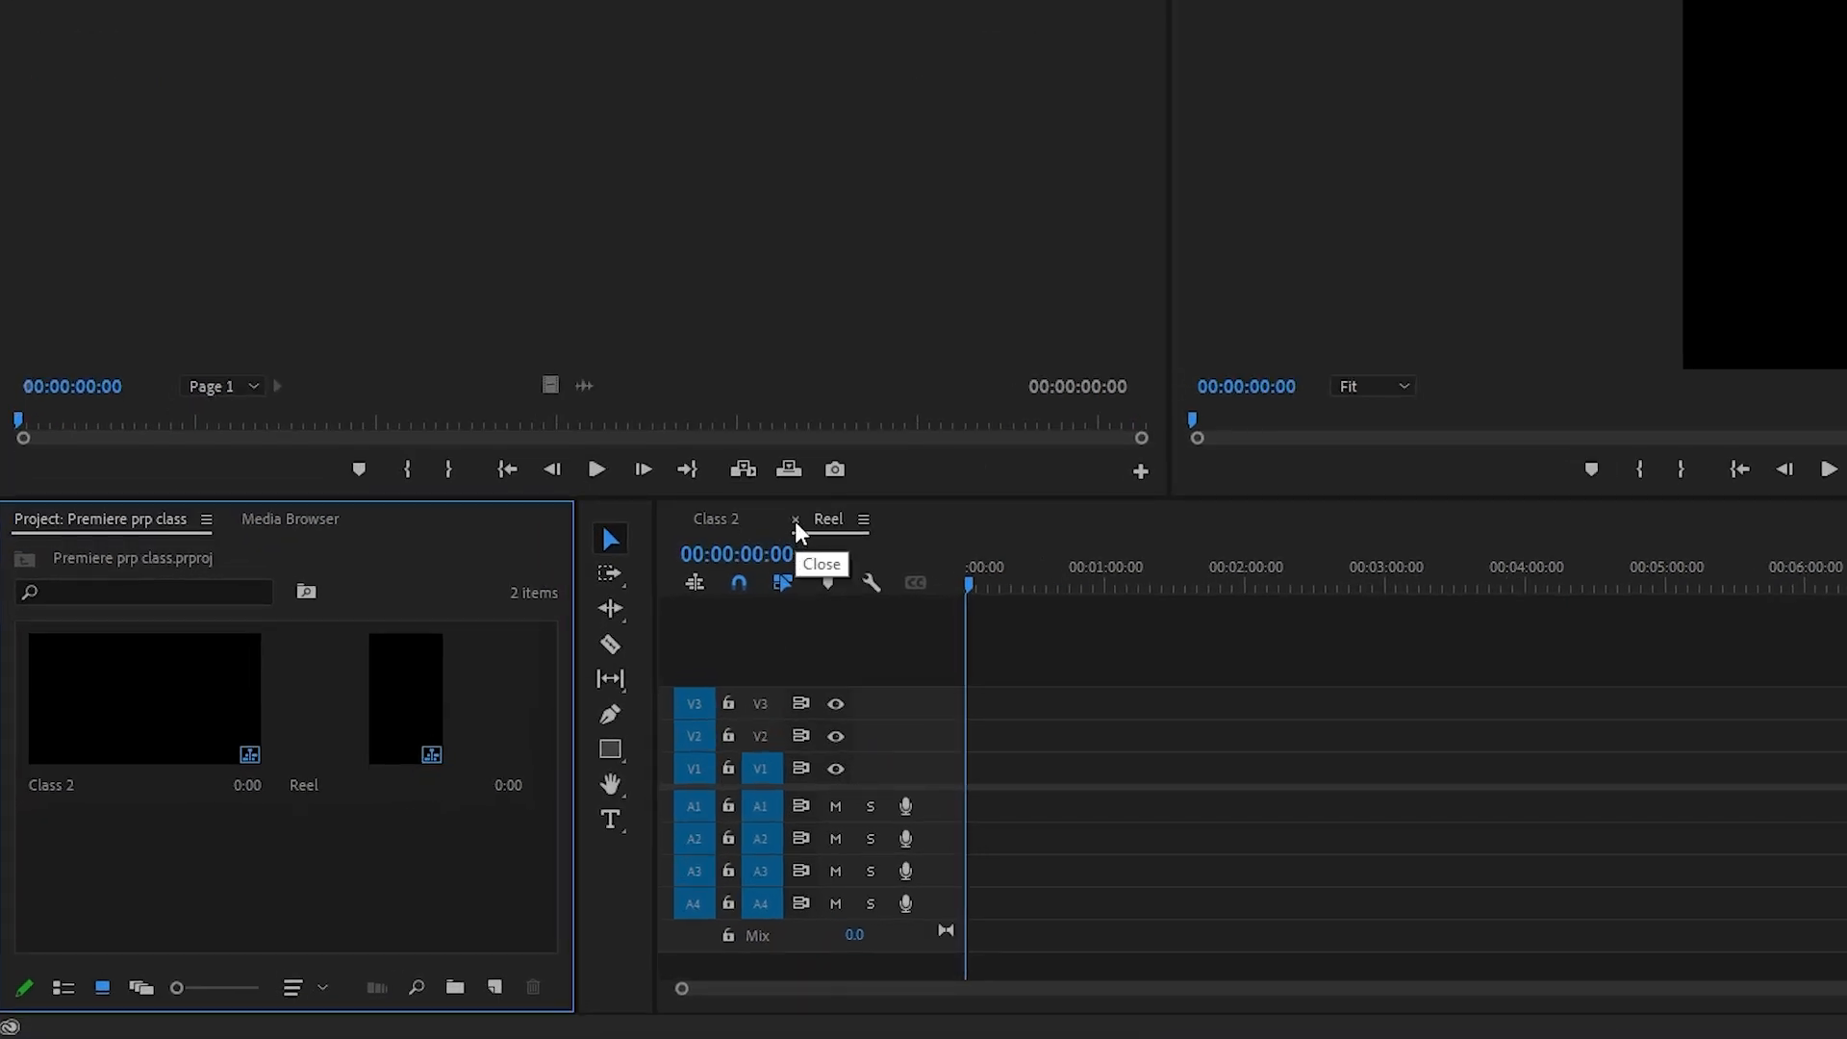
Close the Reel sequence in the timeline and delete it from the project.
click(794, 521)
click(412, 695)
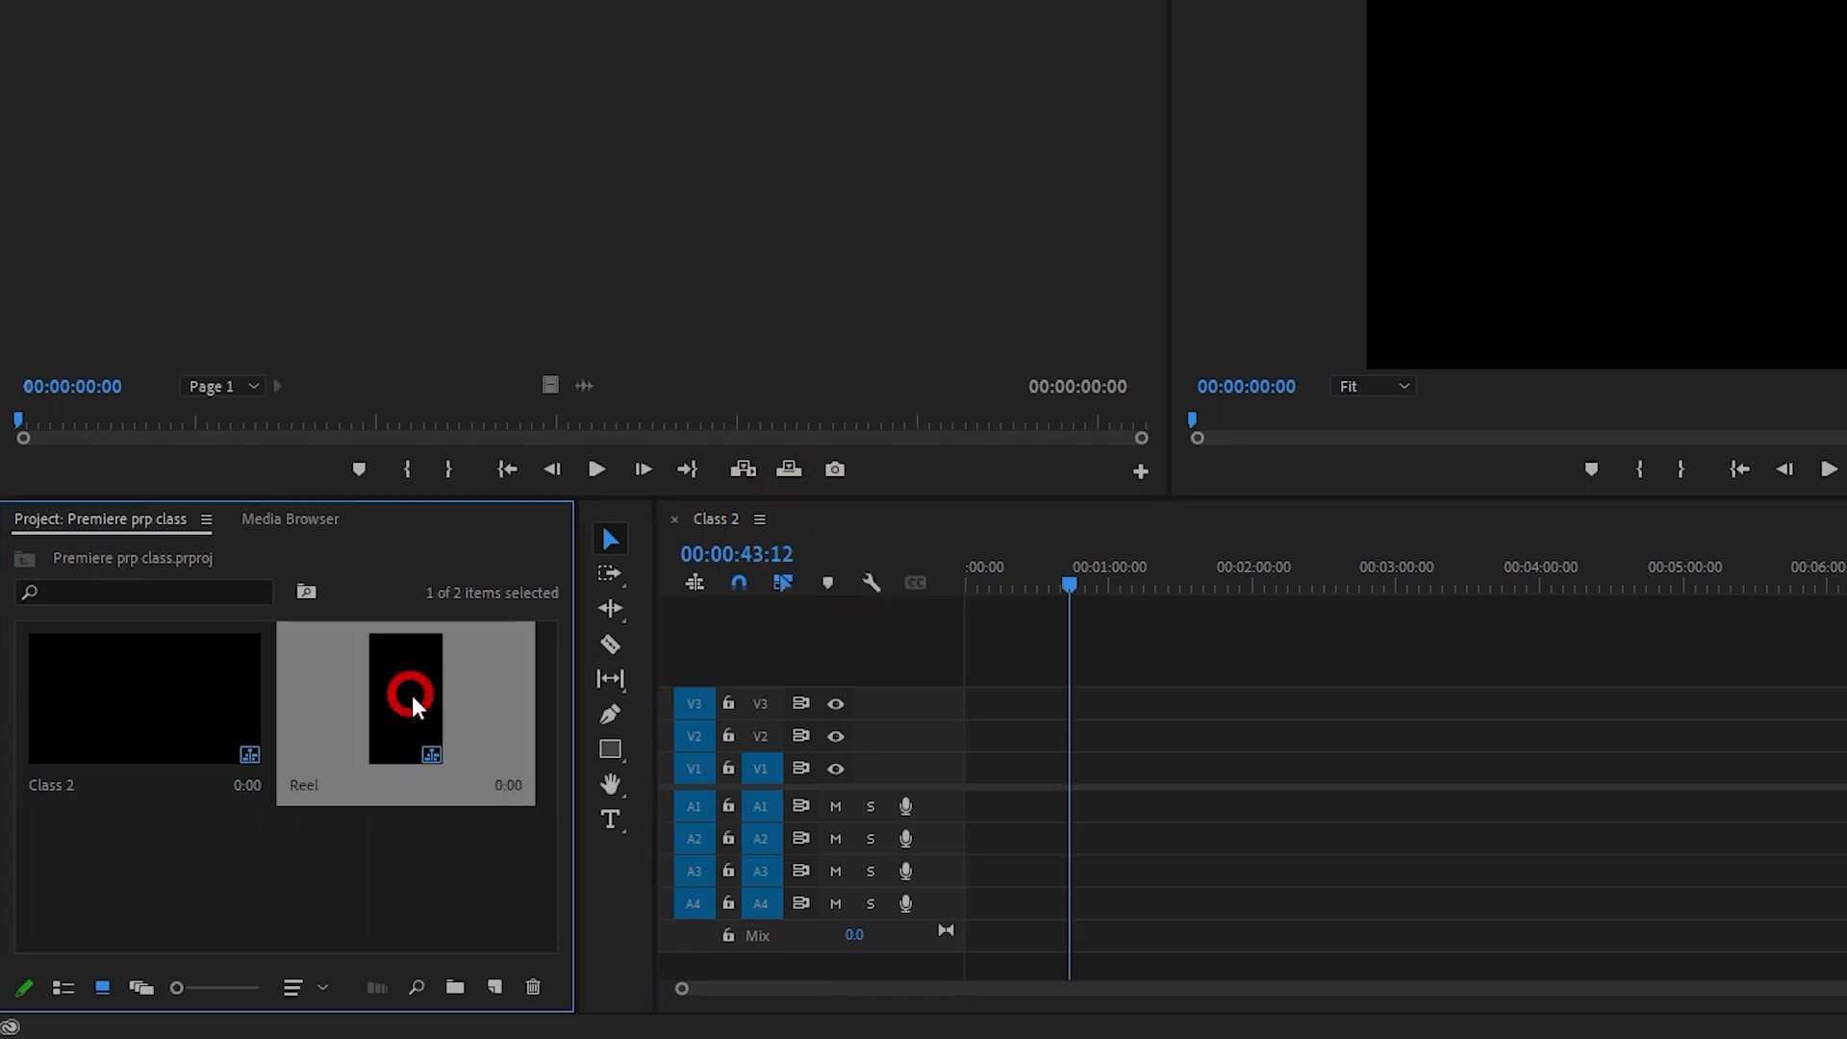
key(Delete)
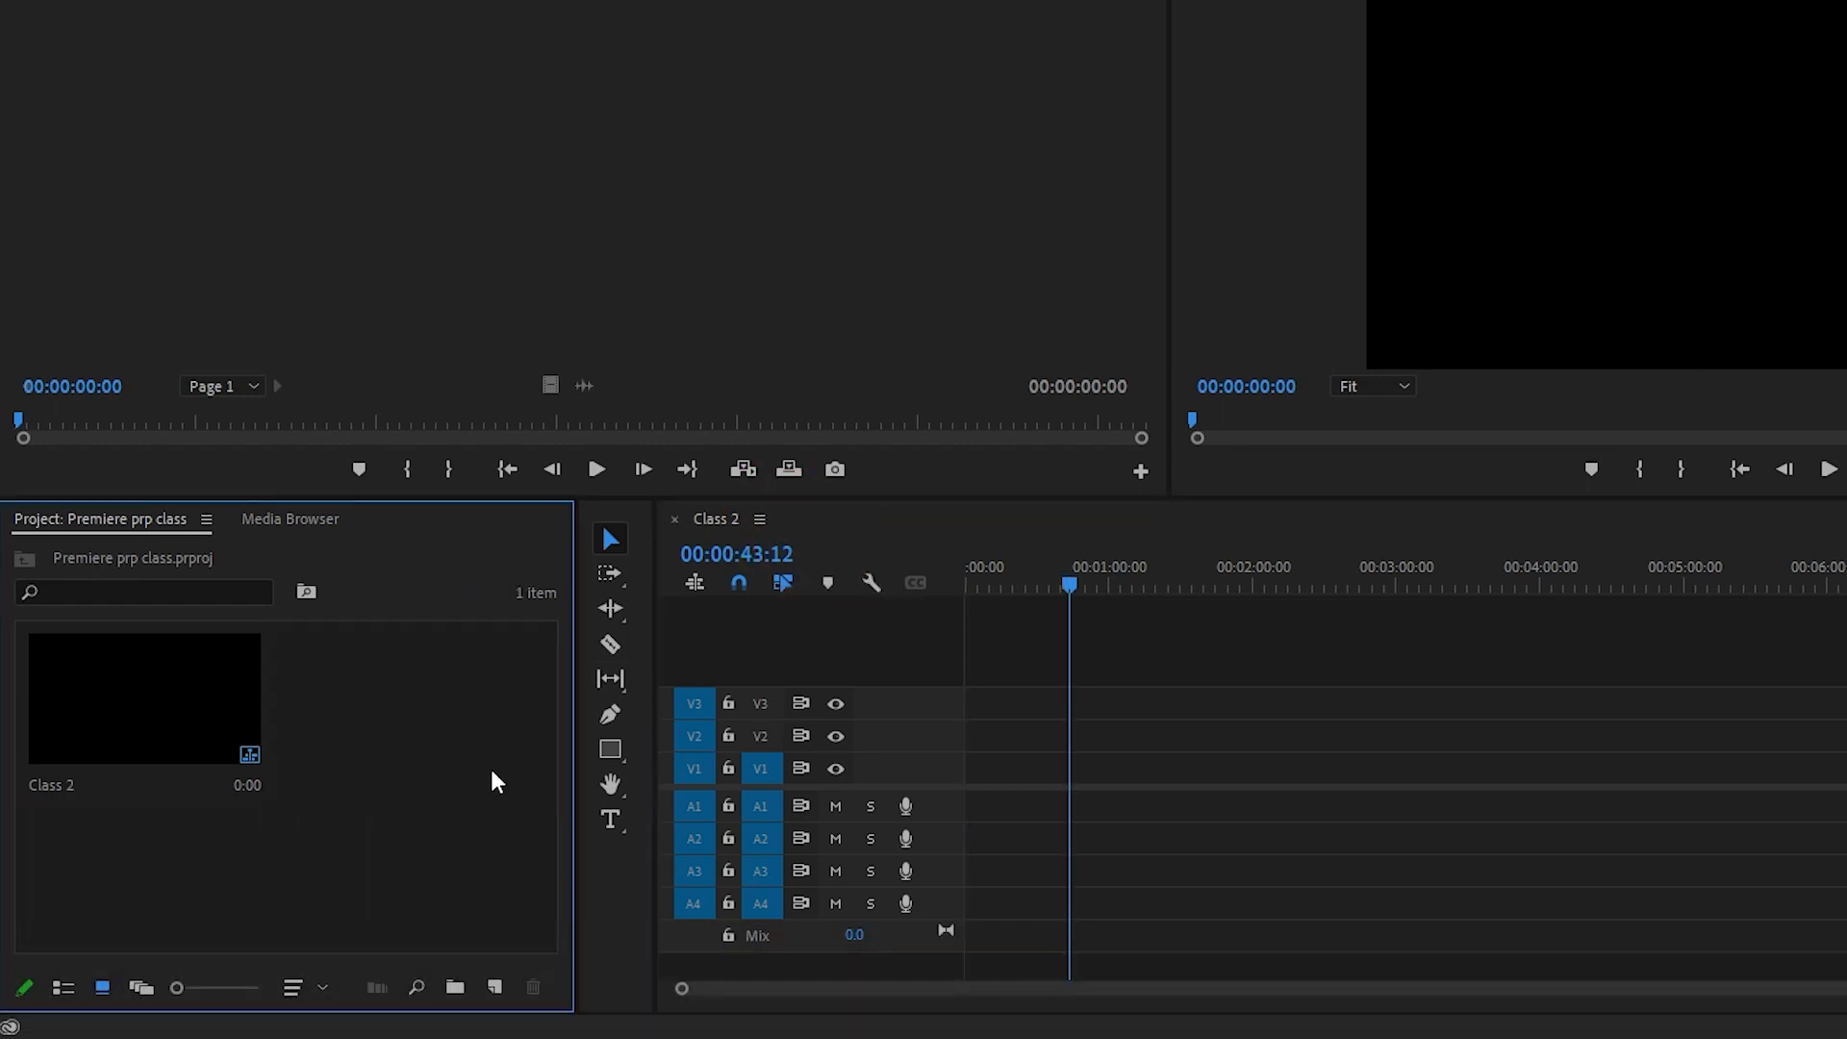
Start a new sequence and set its frame size to 1080 horizontal by 1920 vertical.
right_click(404, 729)
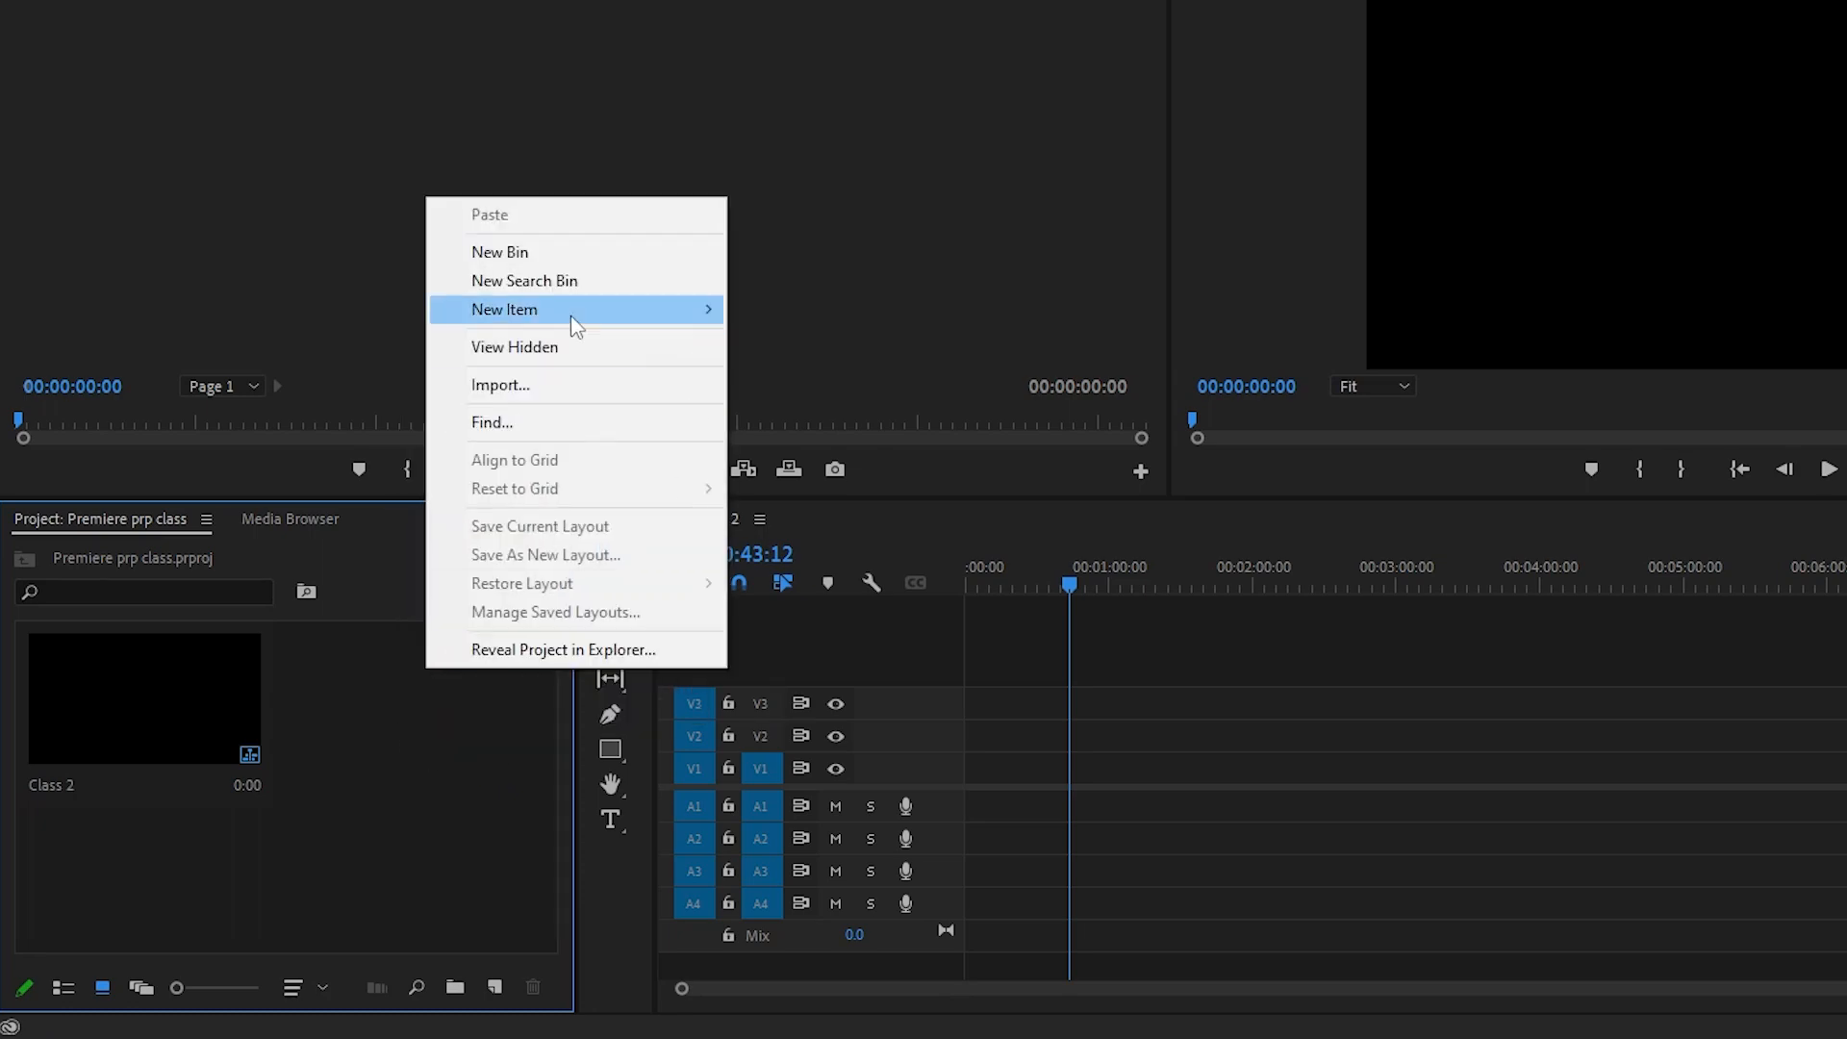
mouse_move(626, 308)
click(798, 310)
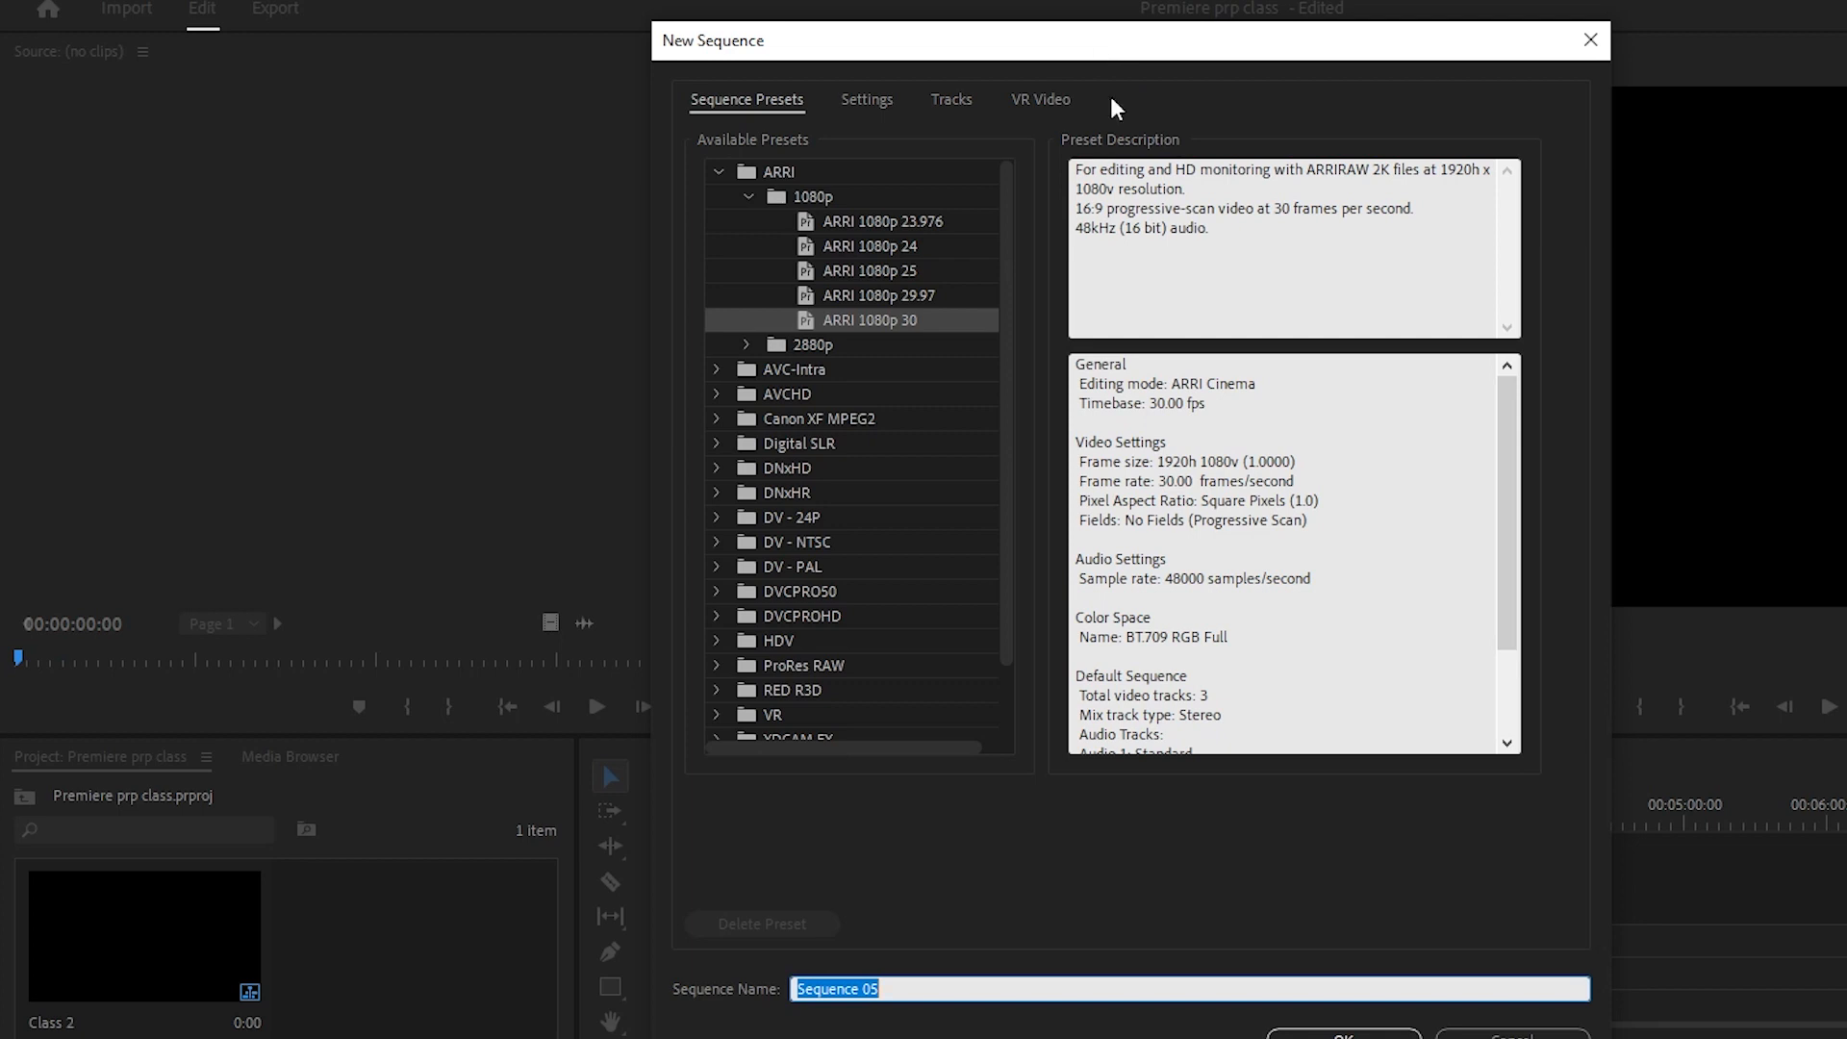
click(870, 102)
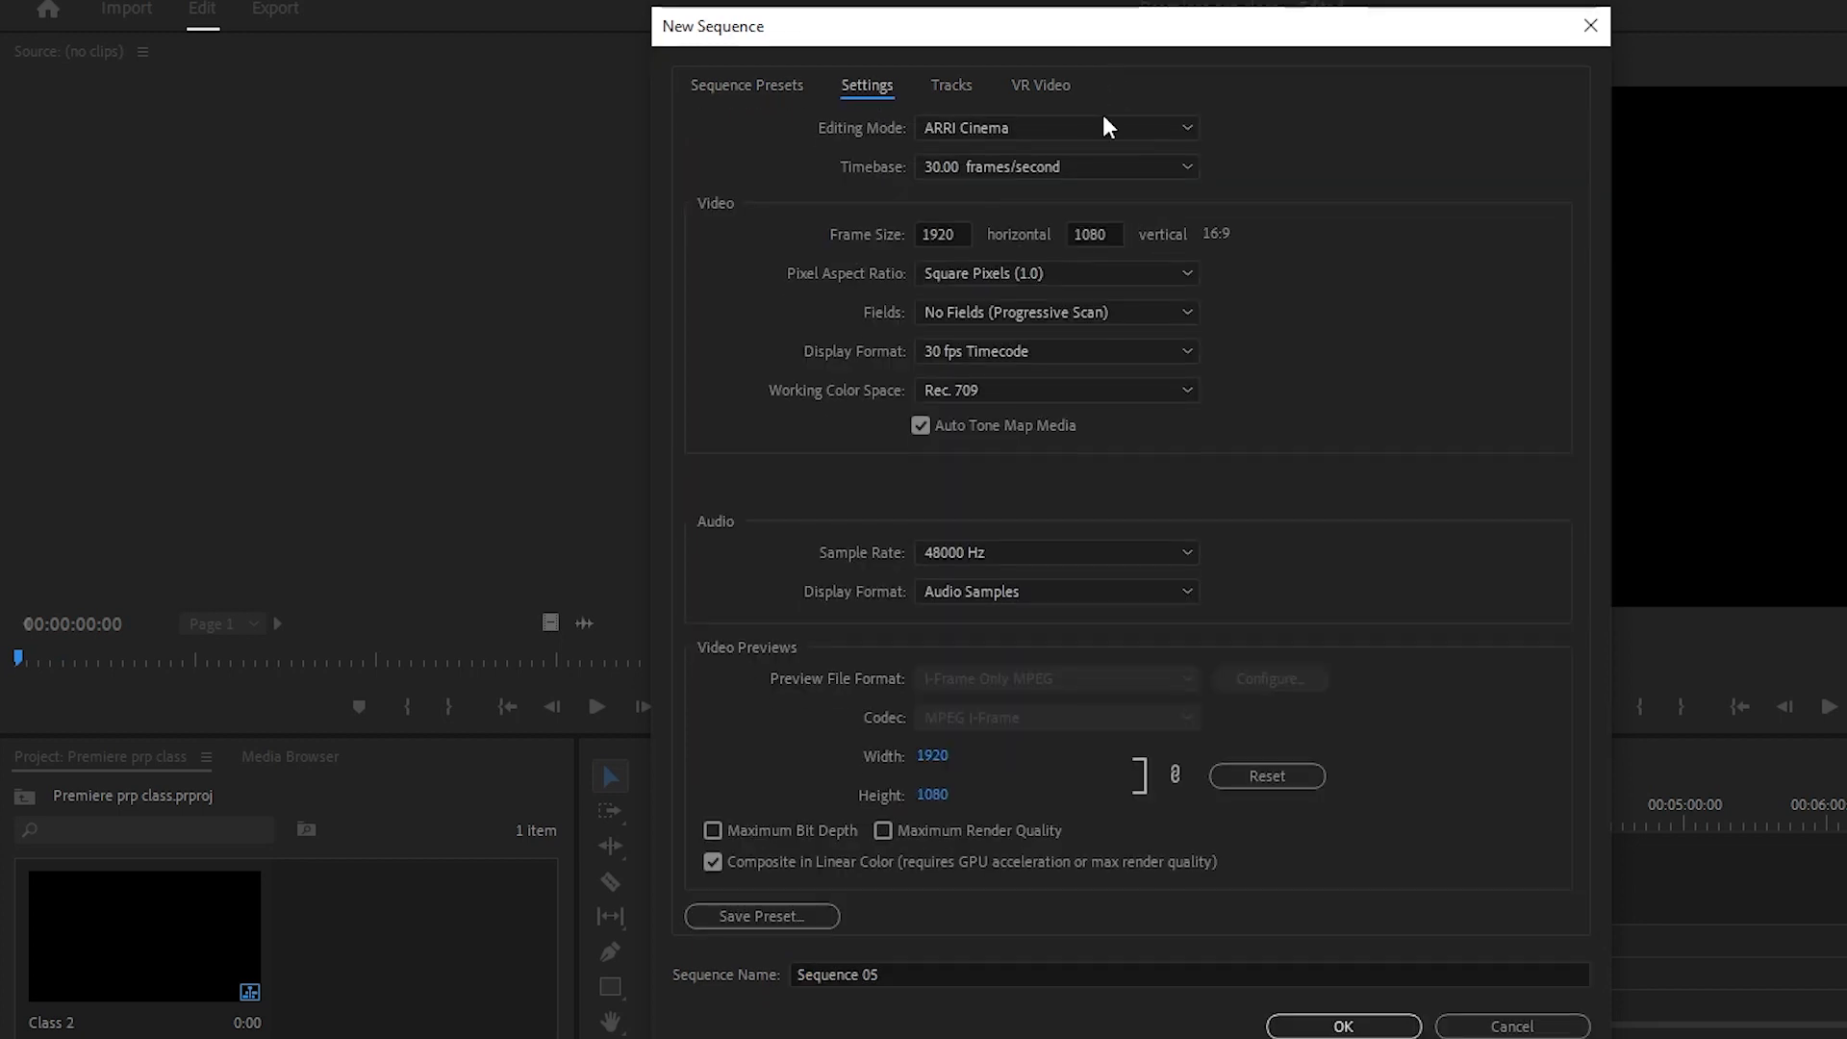
click(947, 231)
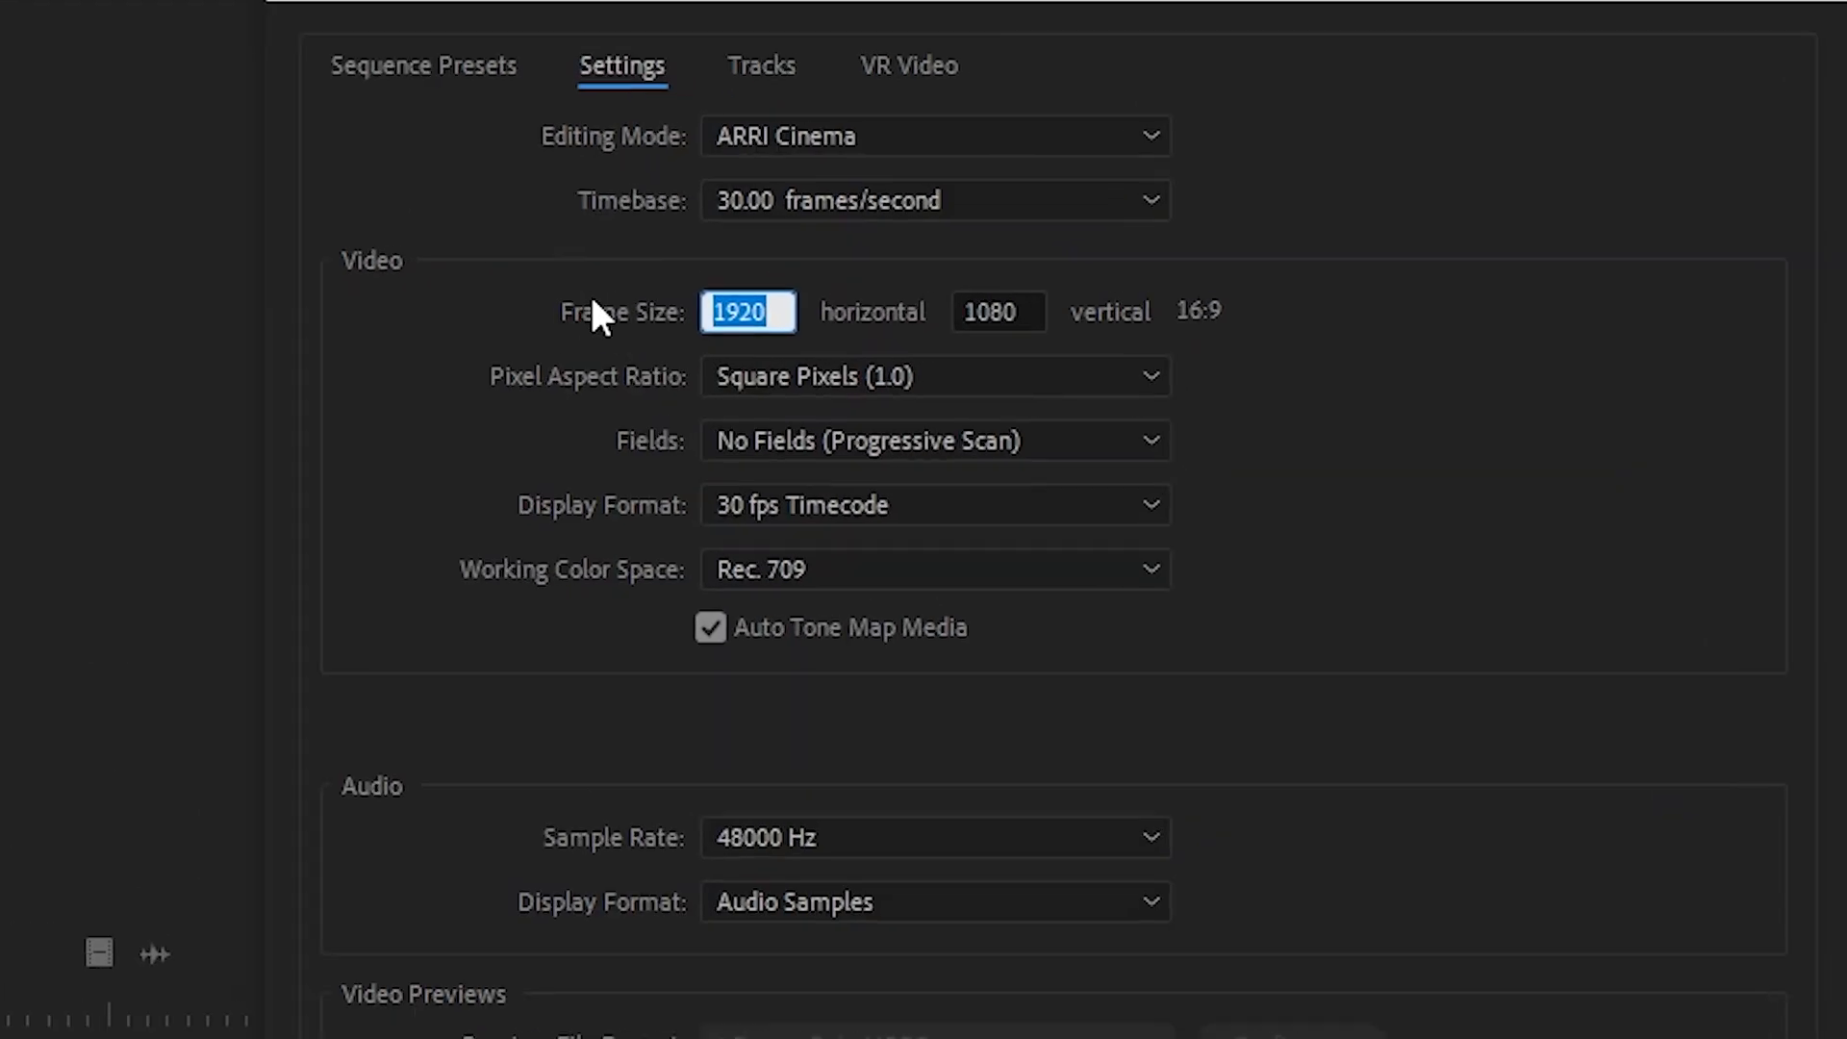
text(1080)
click(1025, 310)
text(1920)
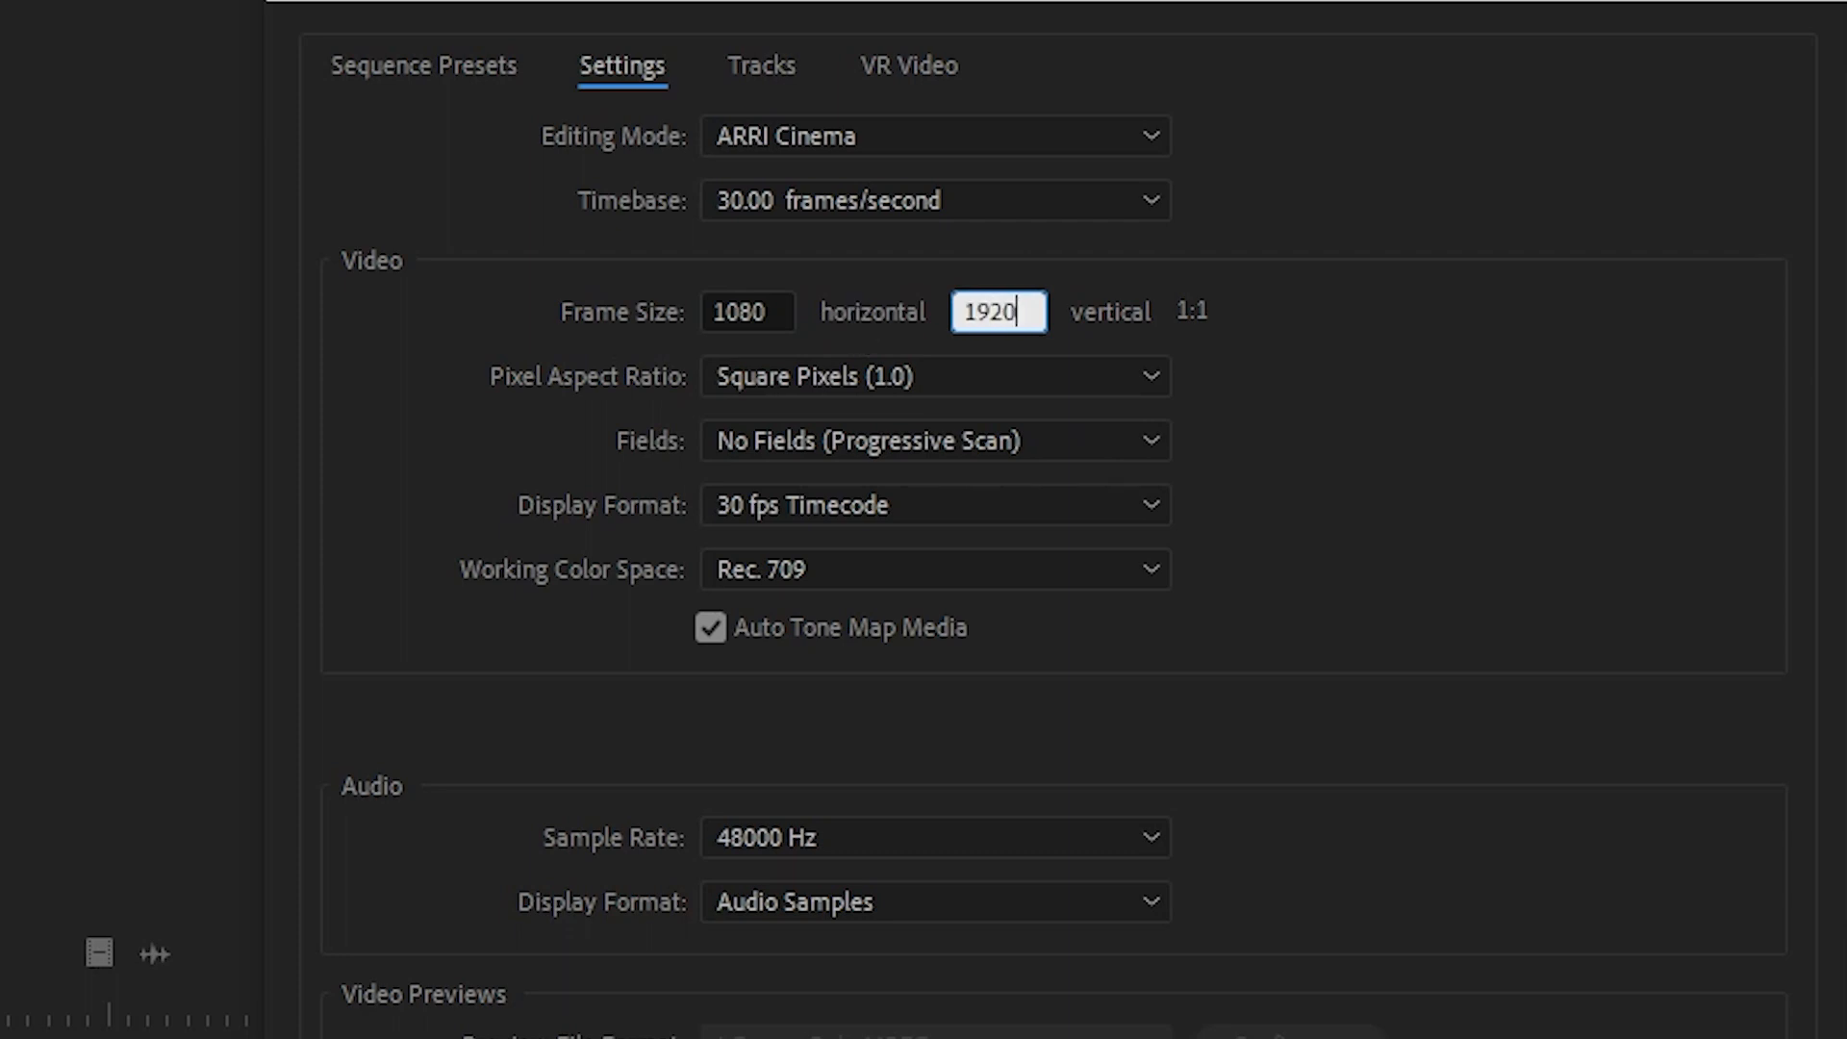
click(1377, 722)
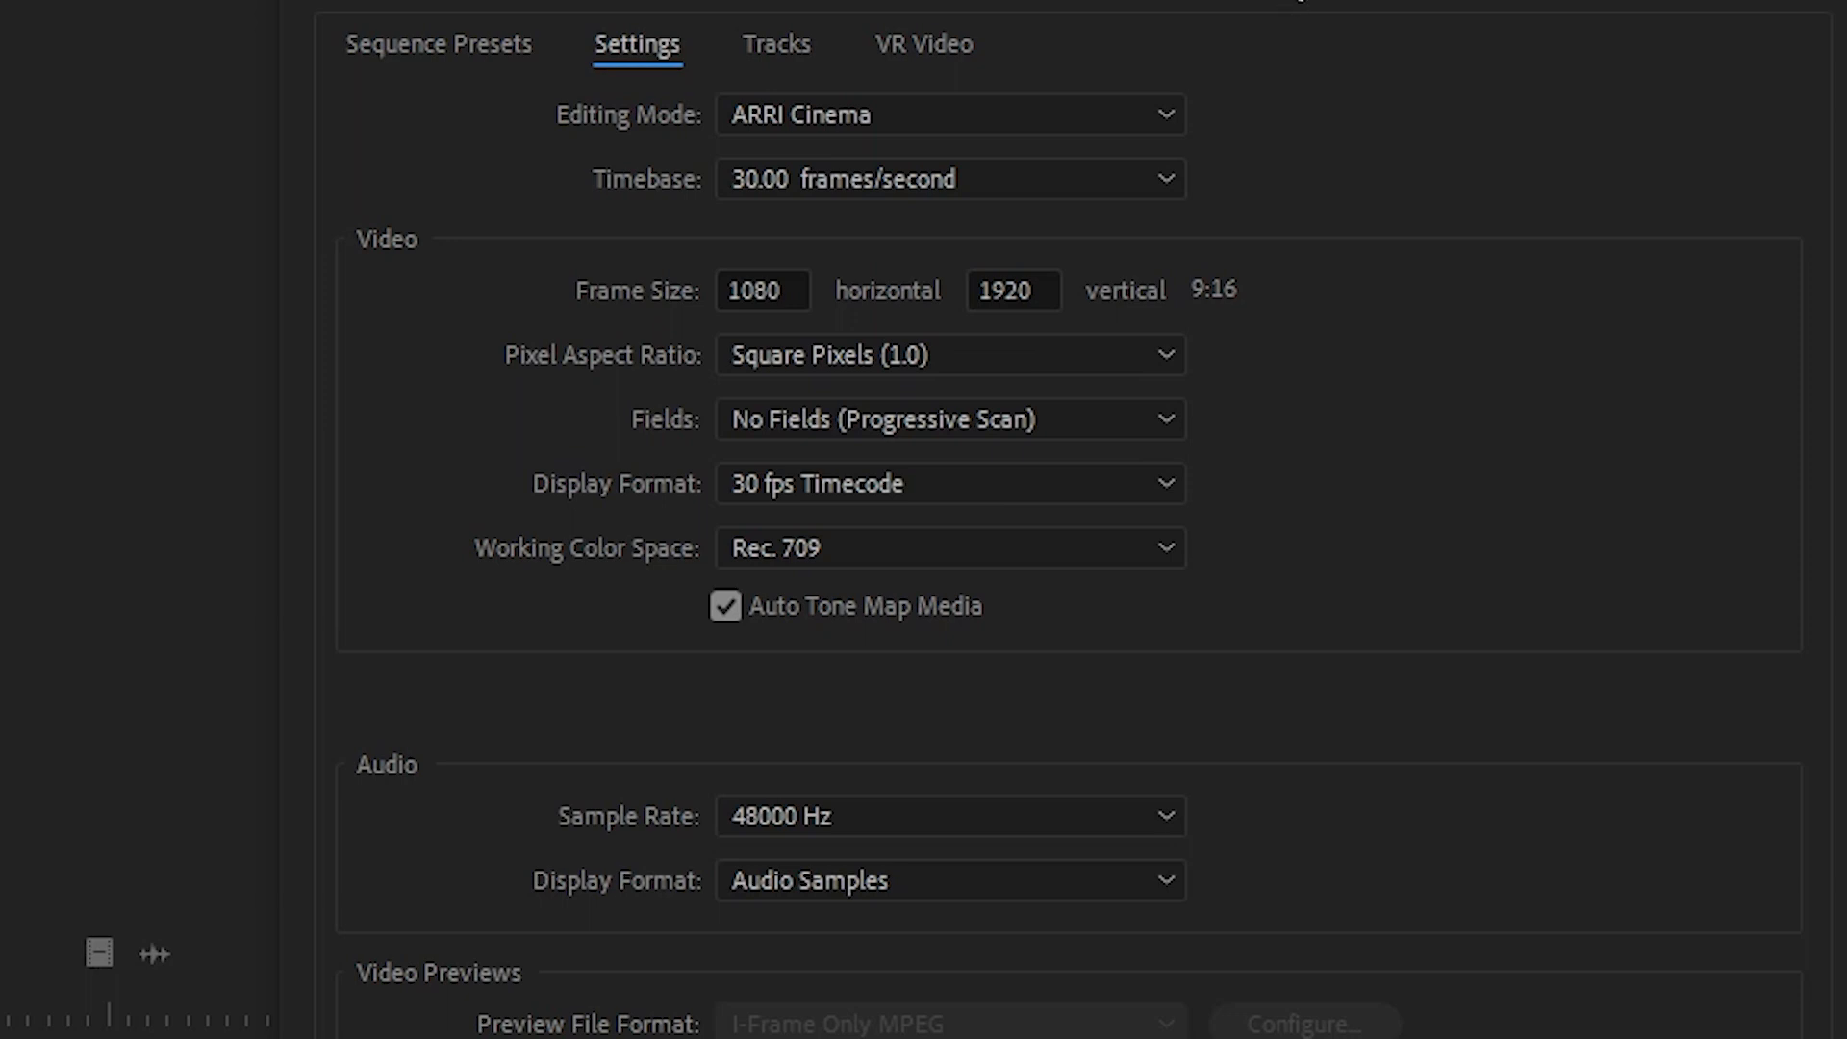
Name the new sequence "Reel" and save its settings as a sequence preset also named "Reel".
drag(1300, 2, 1651, 4)
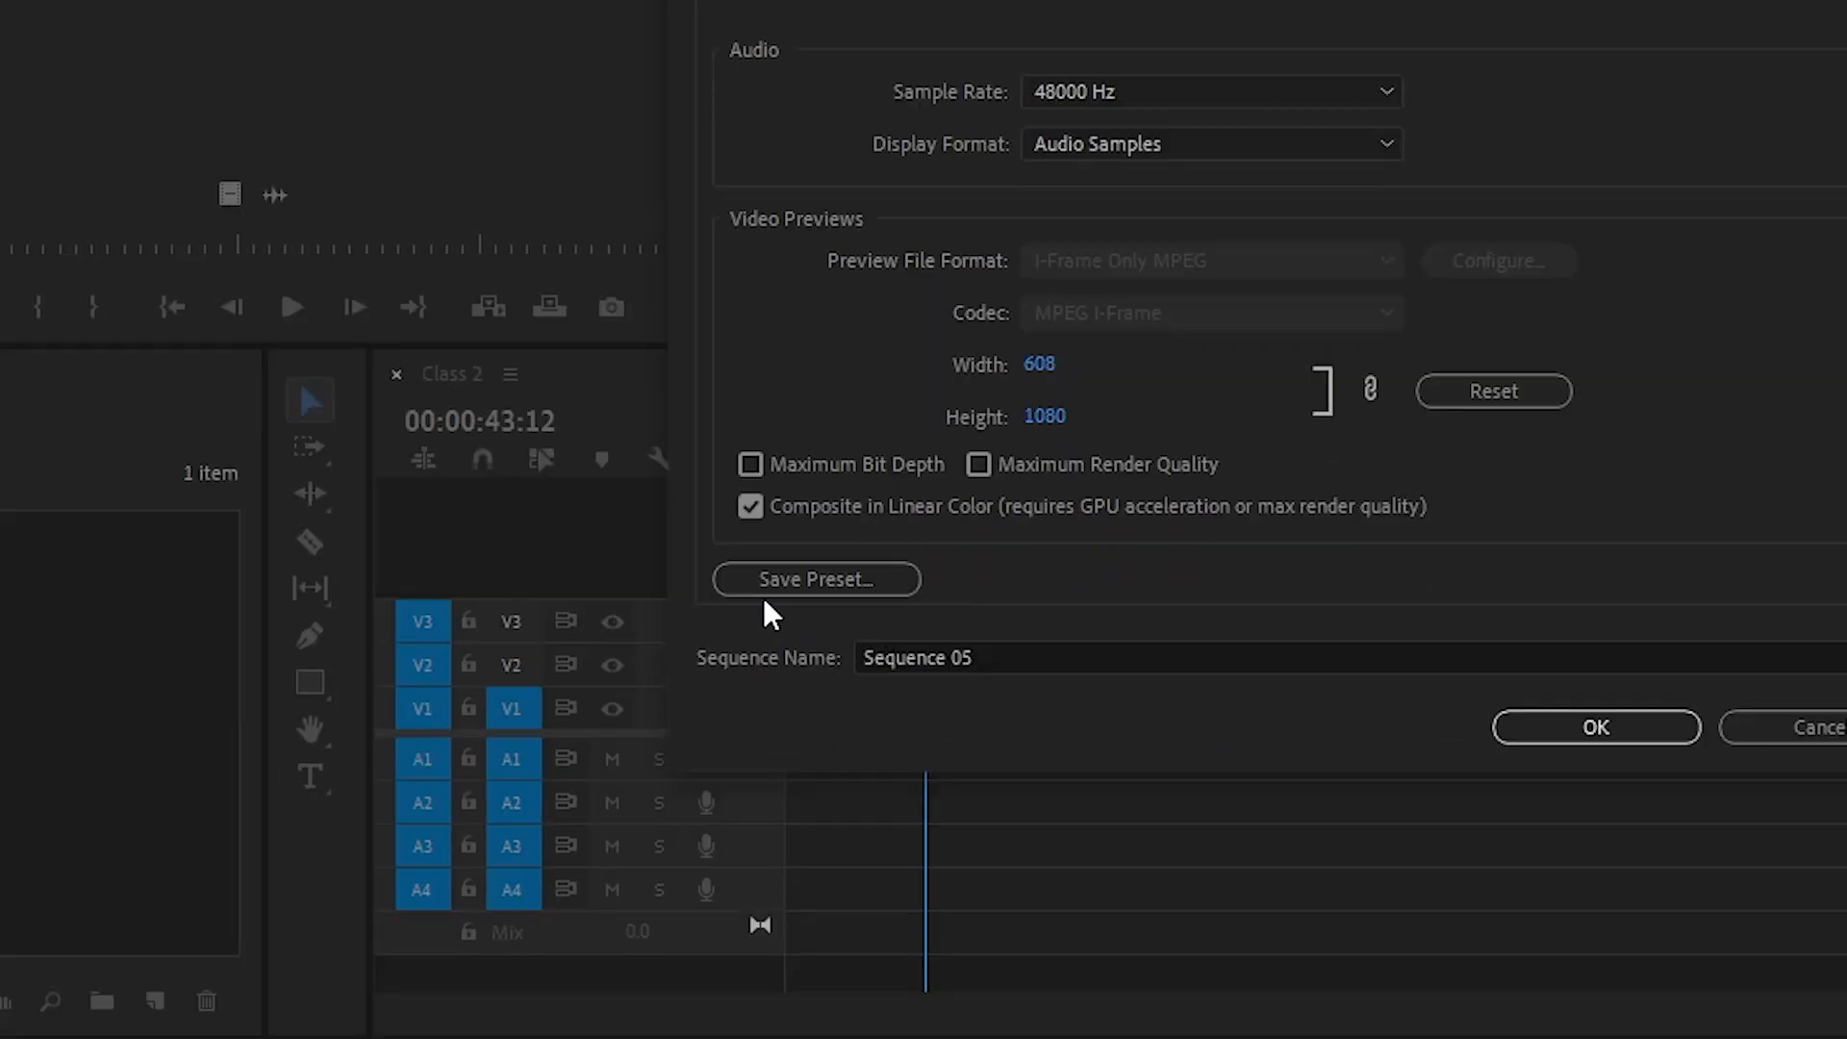
click(1005, 664)
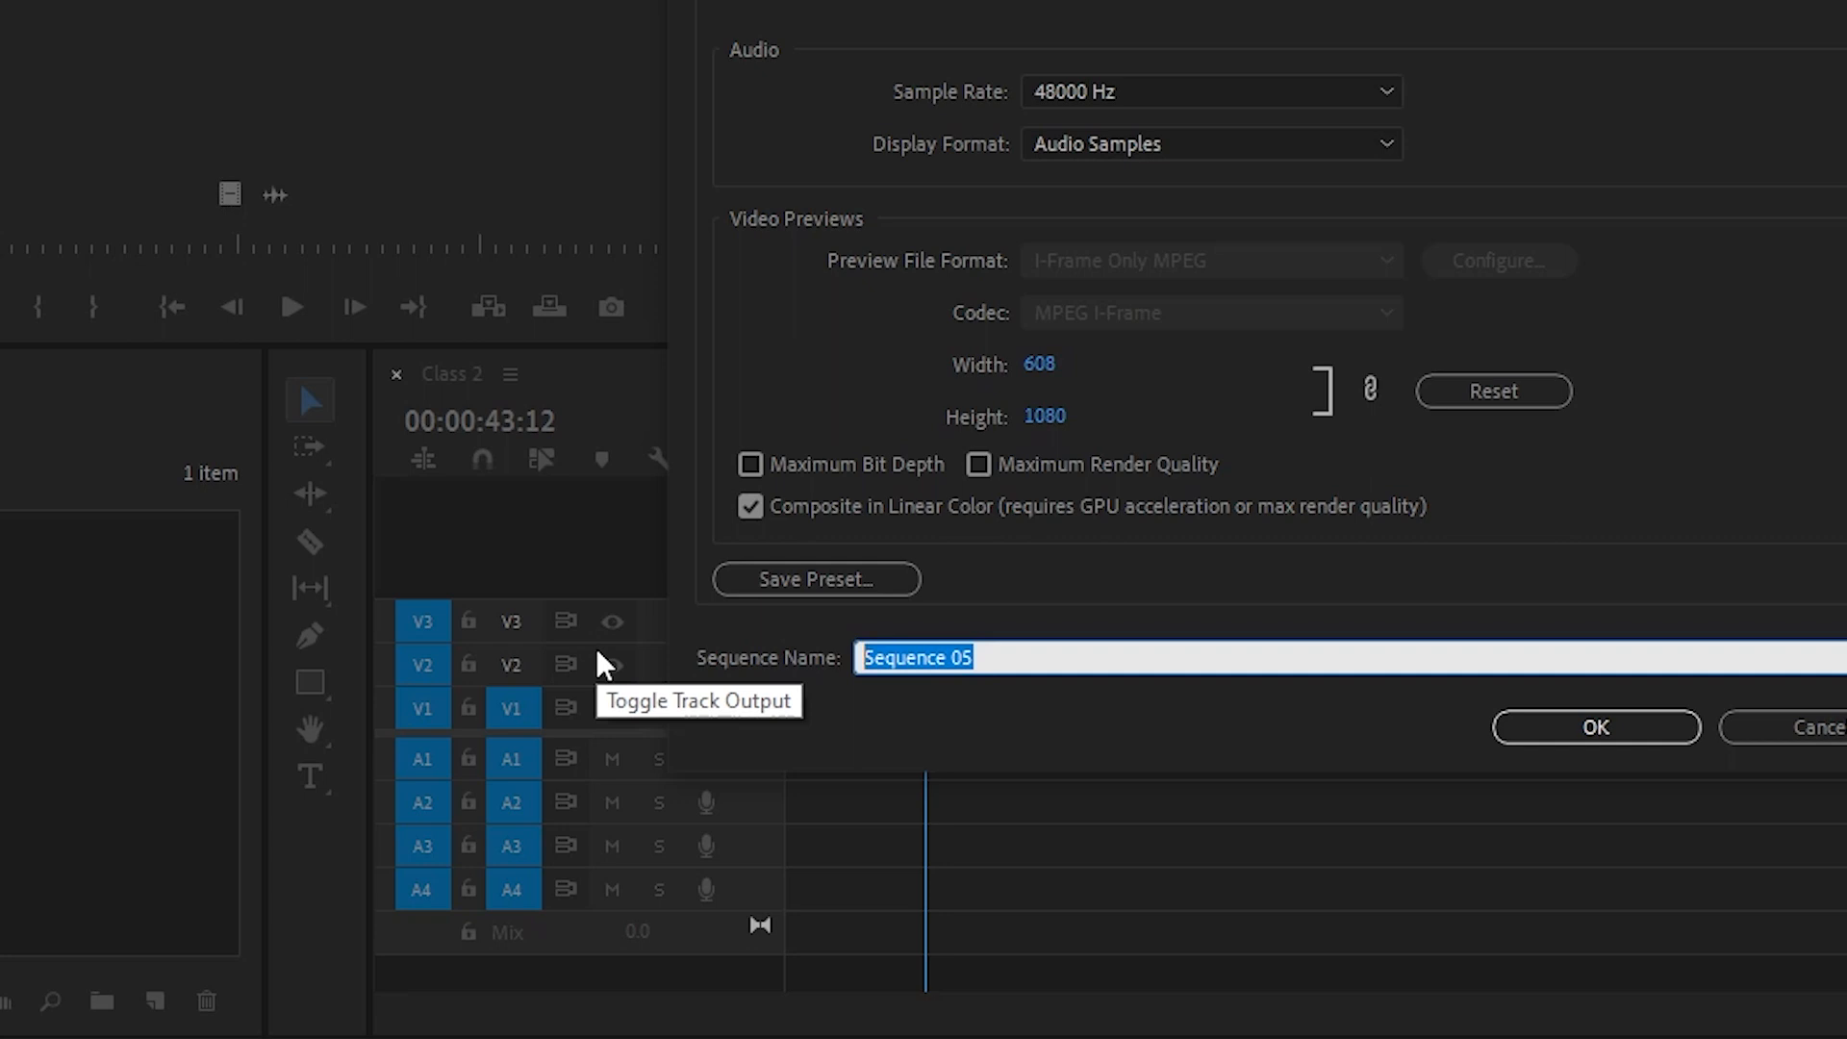
text(Reel)
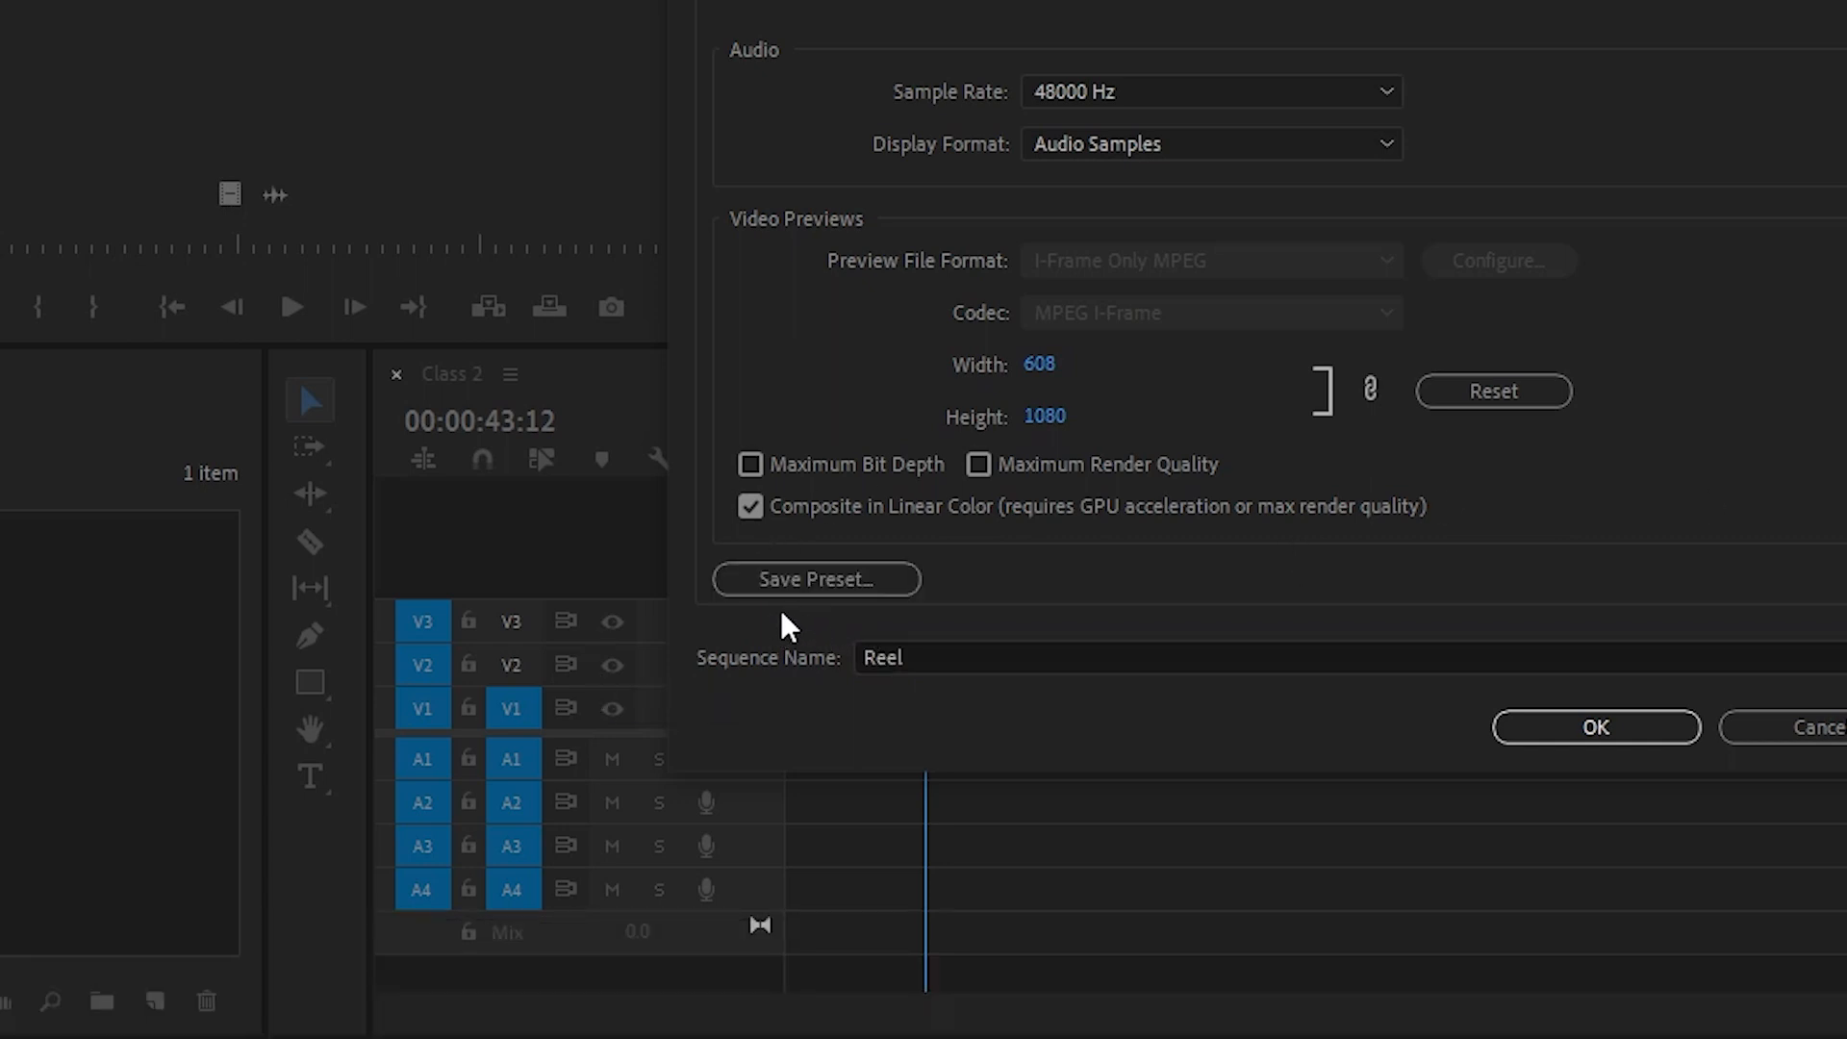
click(840, 592)
drag(1176, 0, 1388, 0)
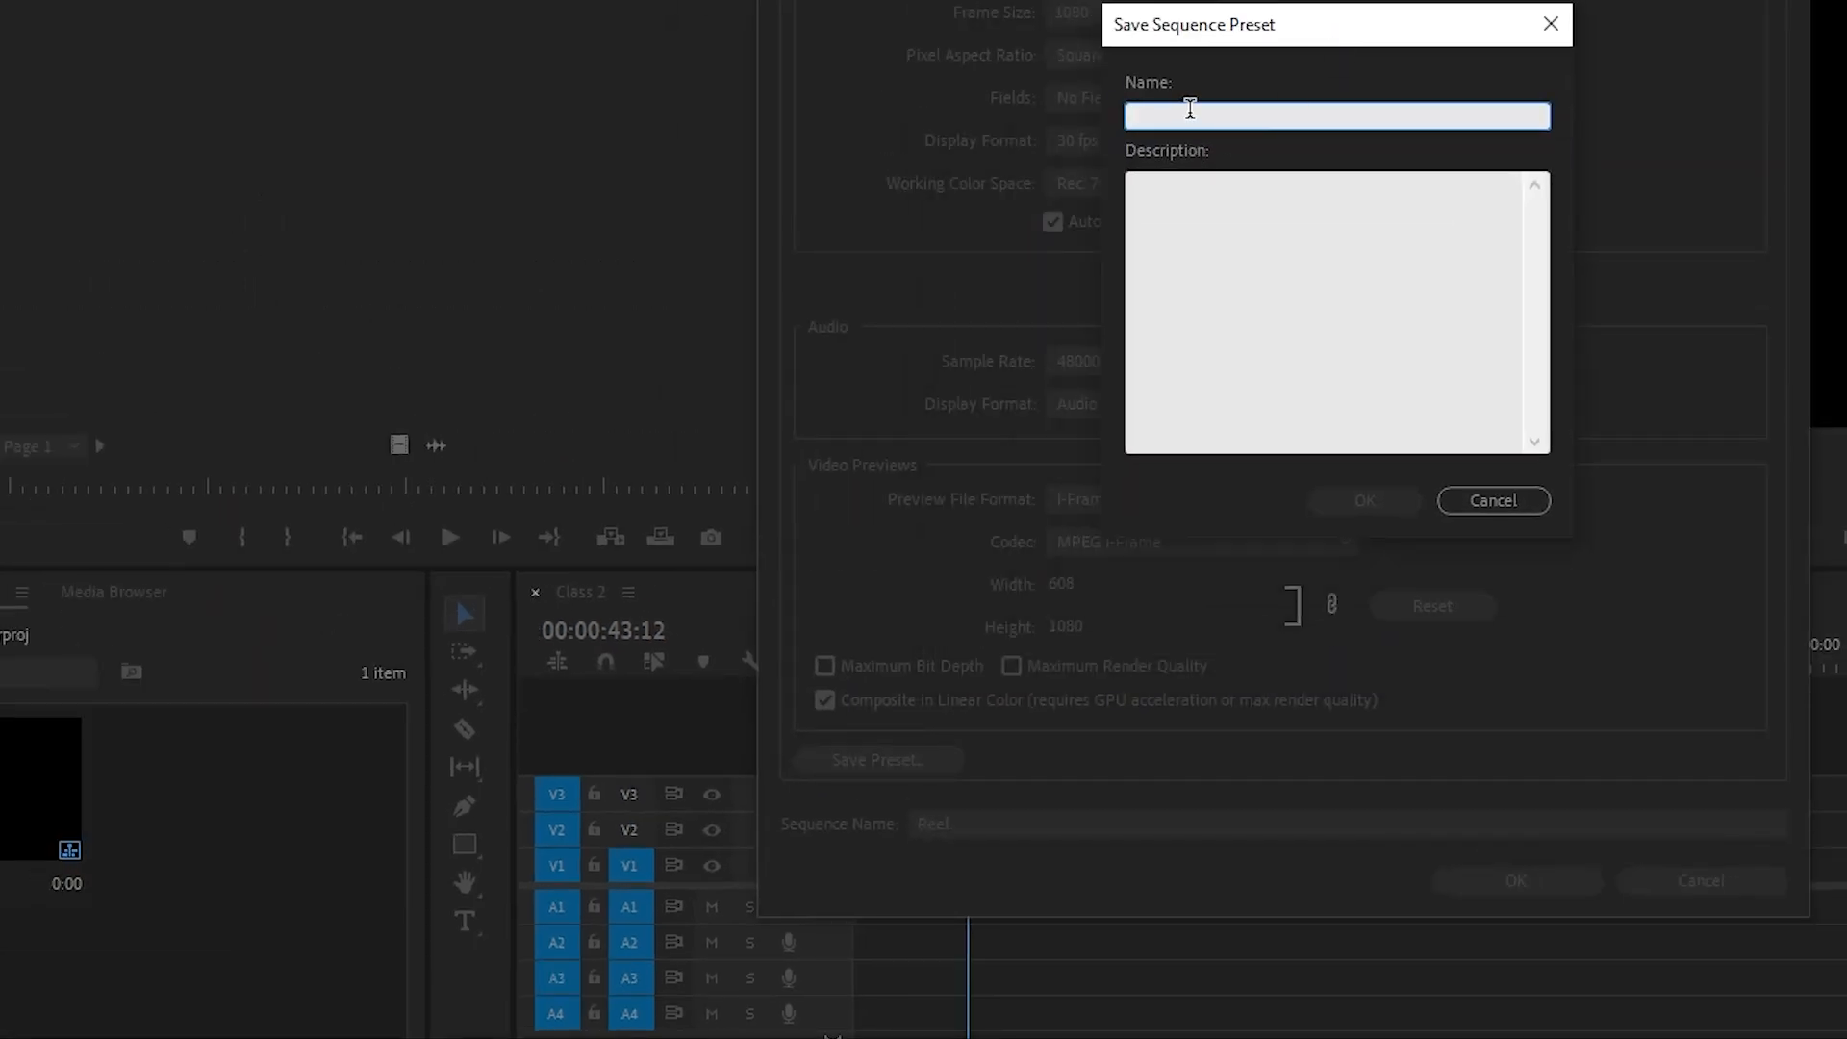
text(Reel)
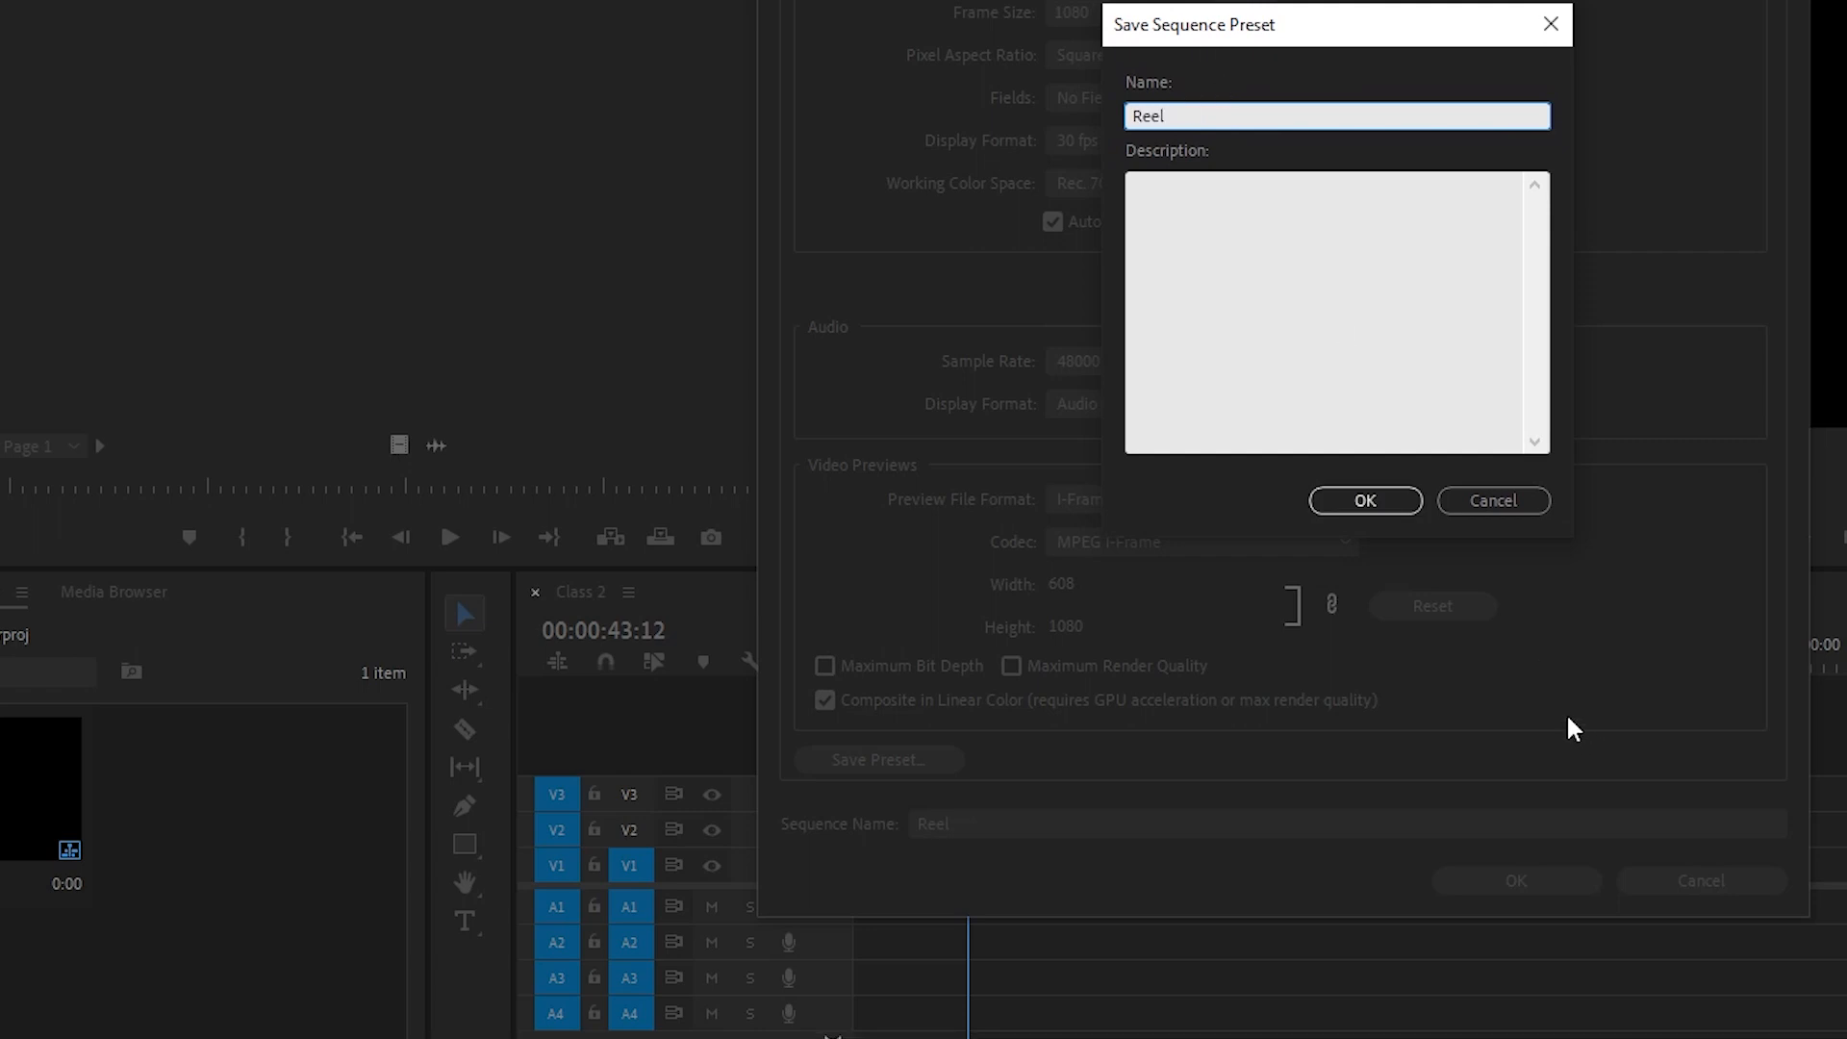
click(1365, 500)
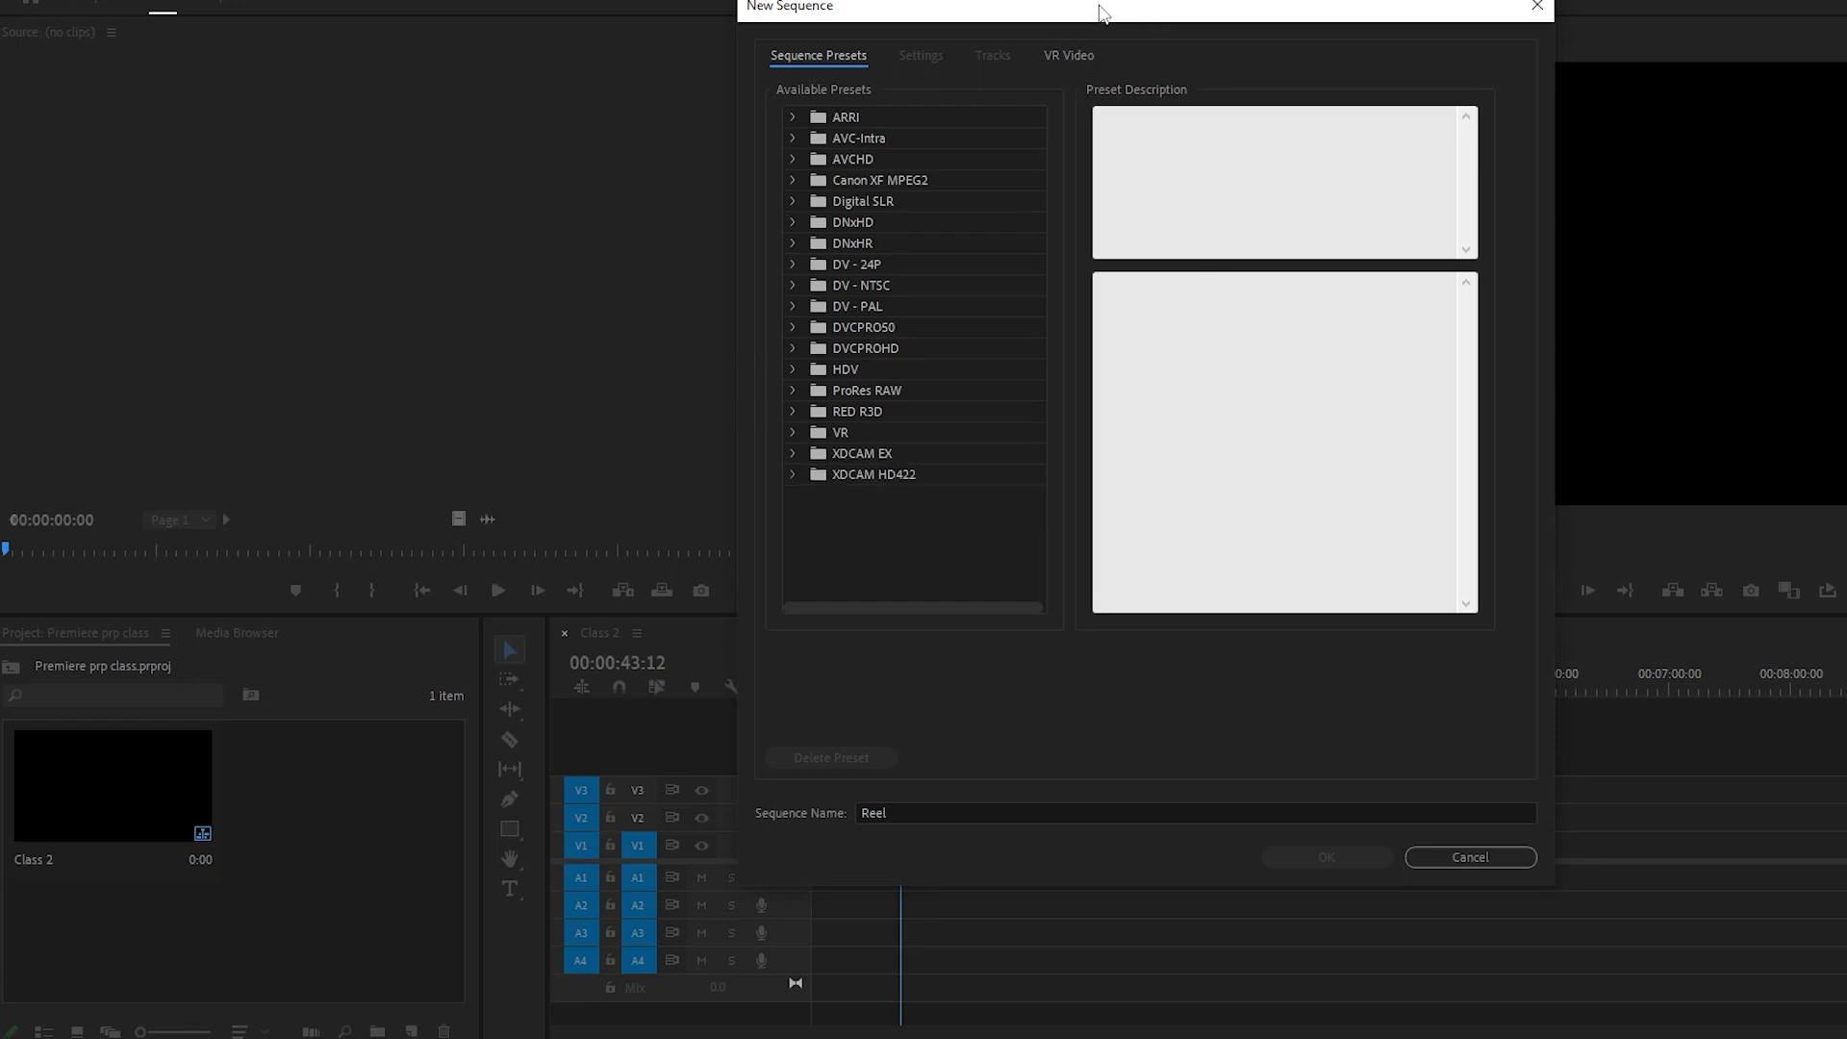
drag(1140, 21, 1012, 29)
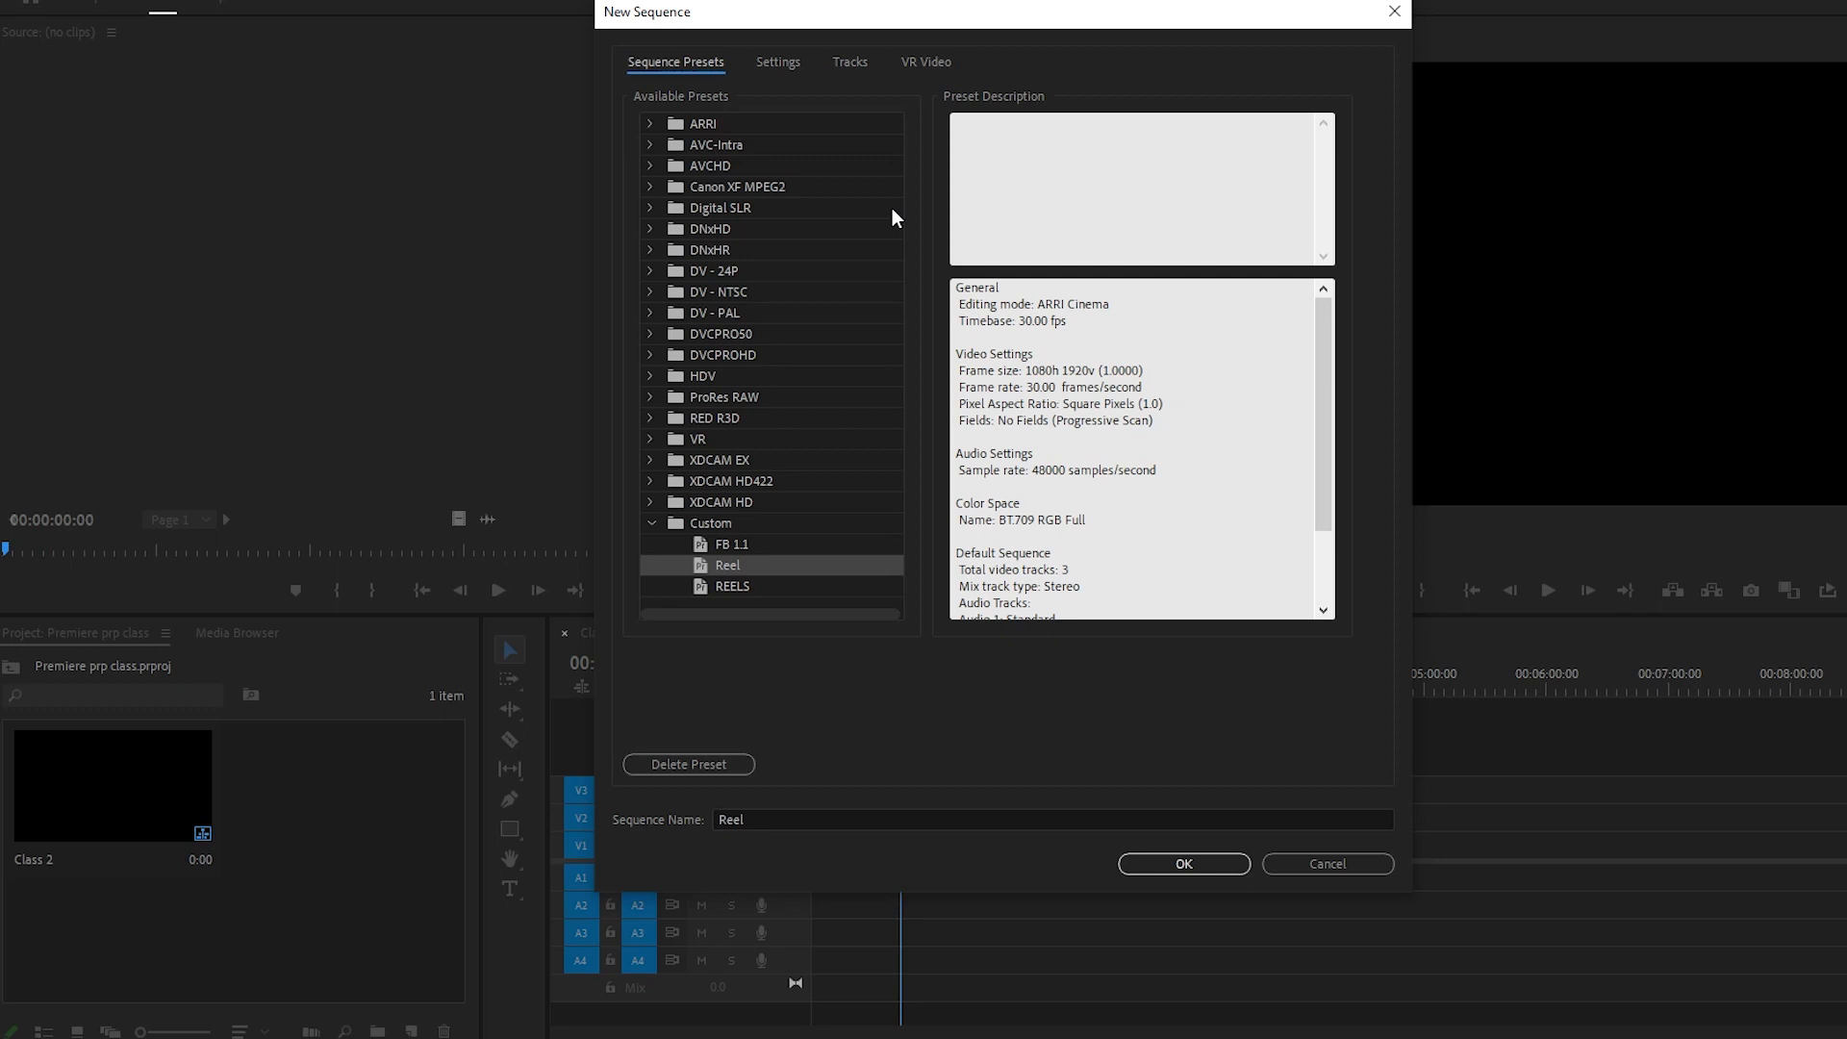
Create the Reel sequence from the saved preset and delete it from the project.
click(1166, 852)
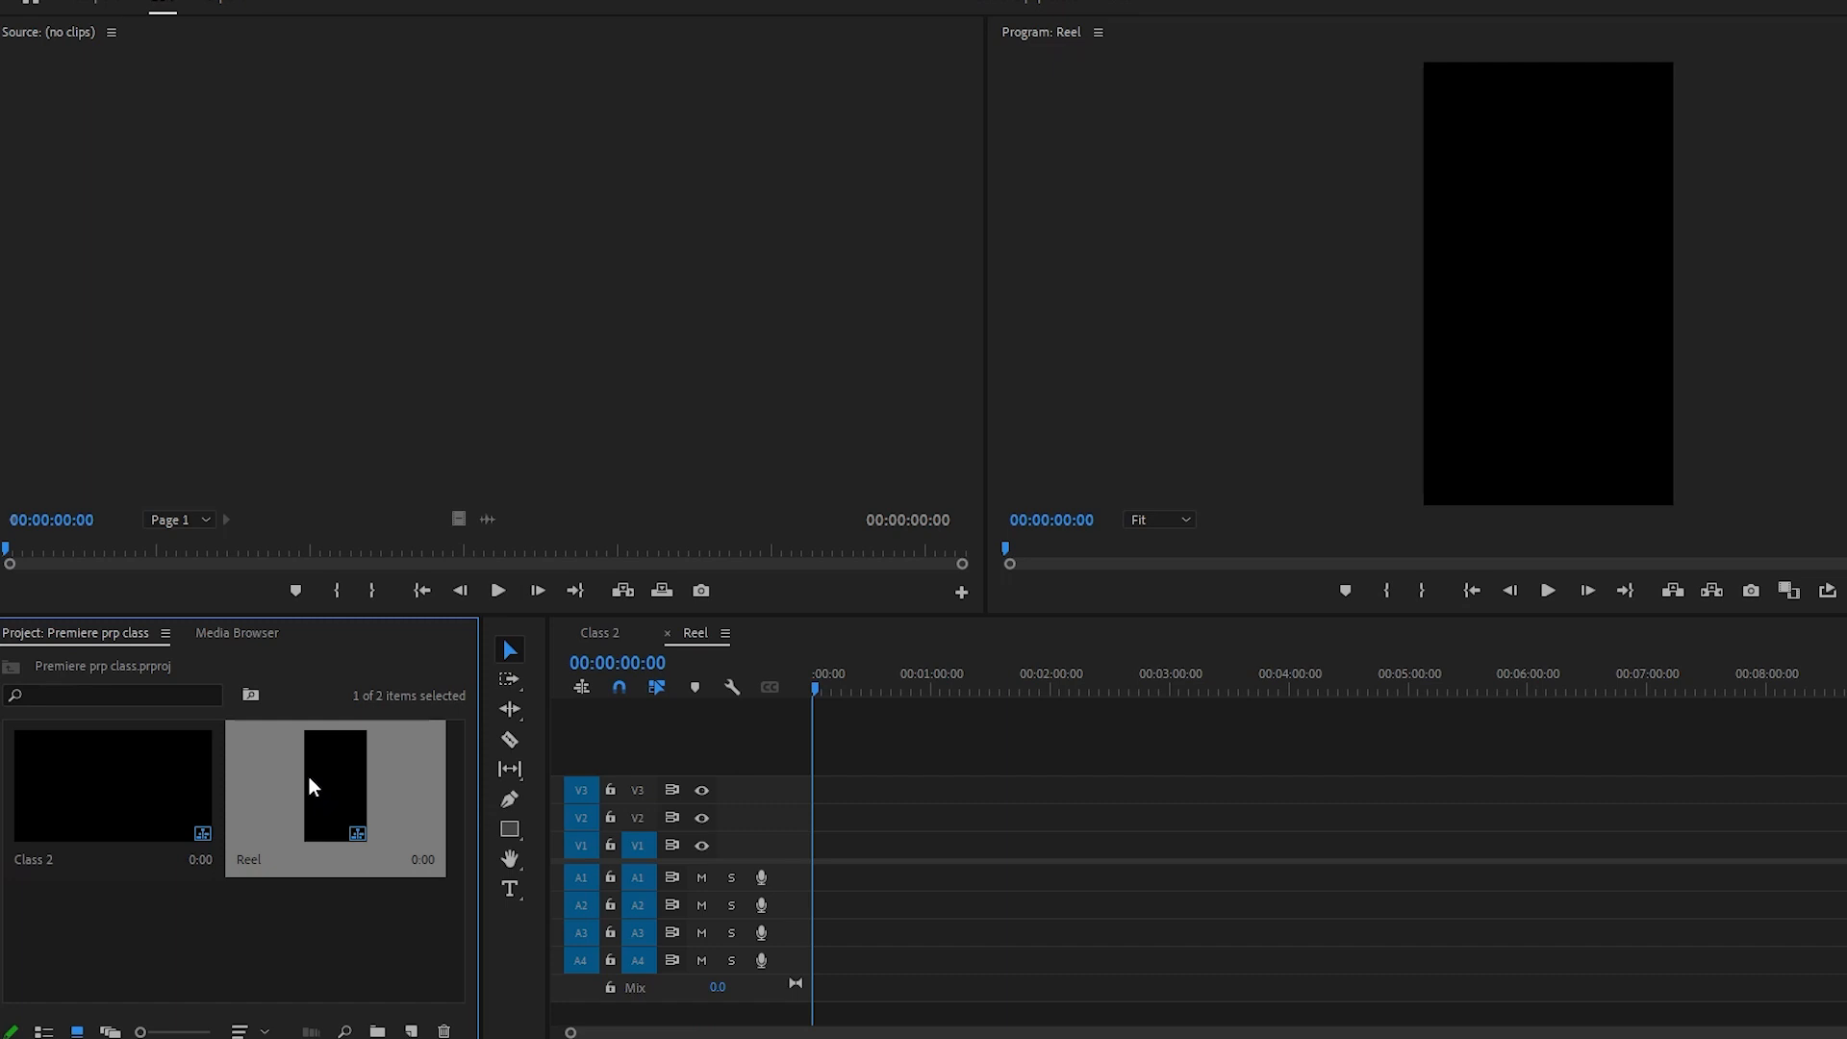
key(Delete)
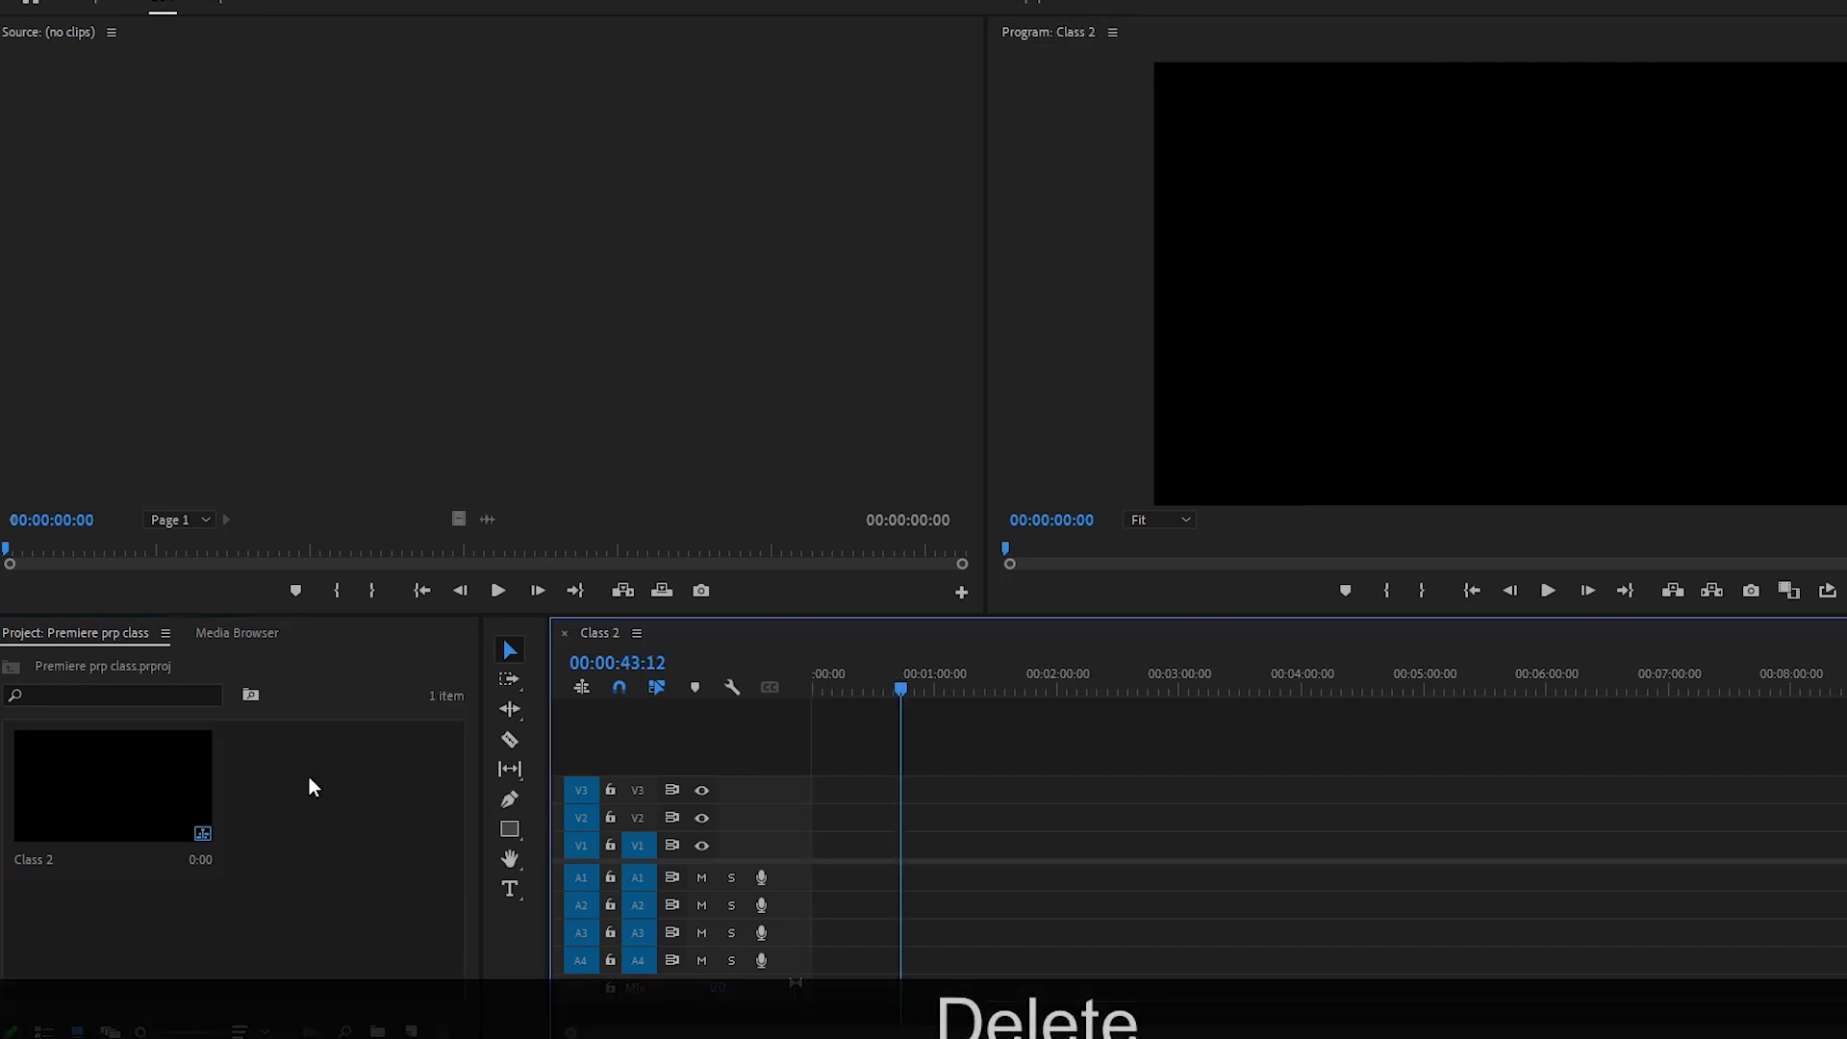
Create another sequence named "Reel" from the custom Reel preset and delete it from the project.
right_click(309, 778)
mouse_move(395, 472)
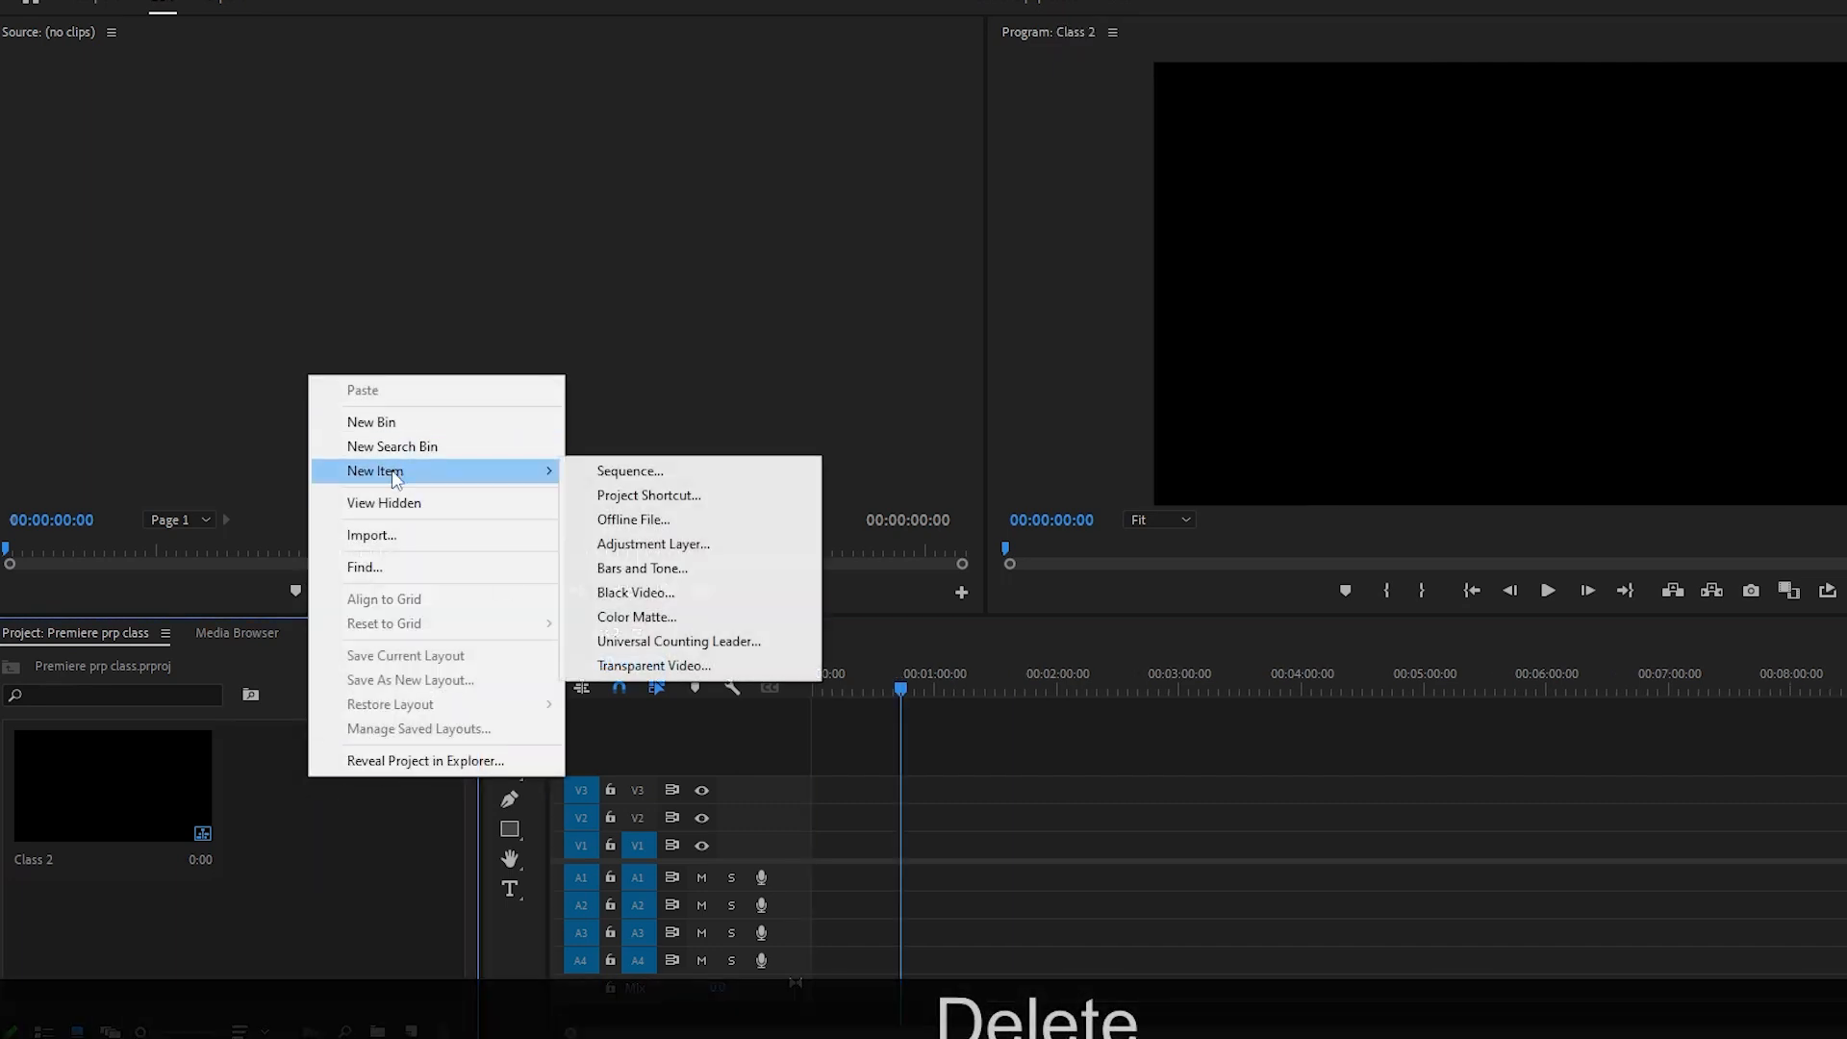
click(627, 471)
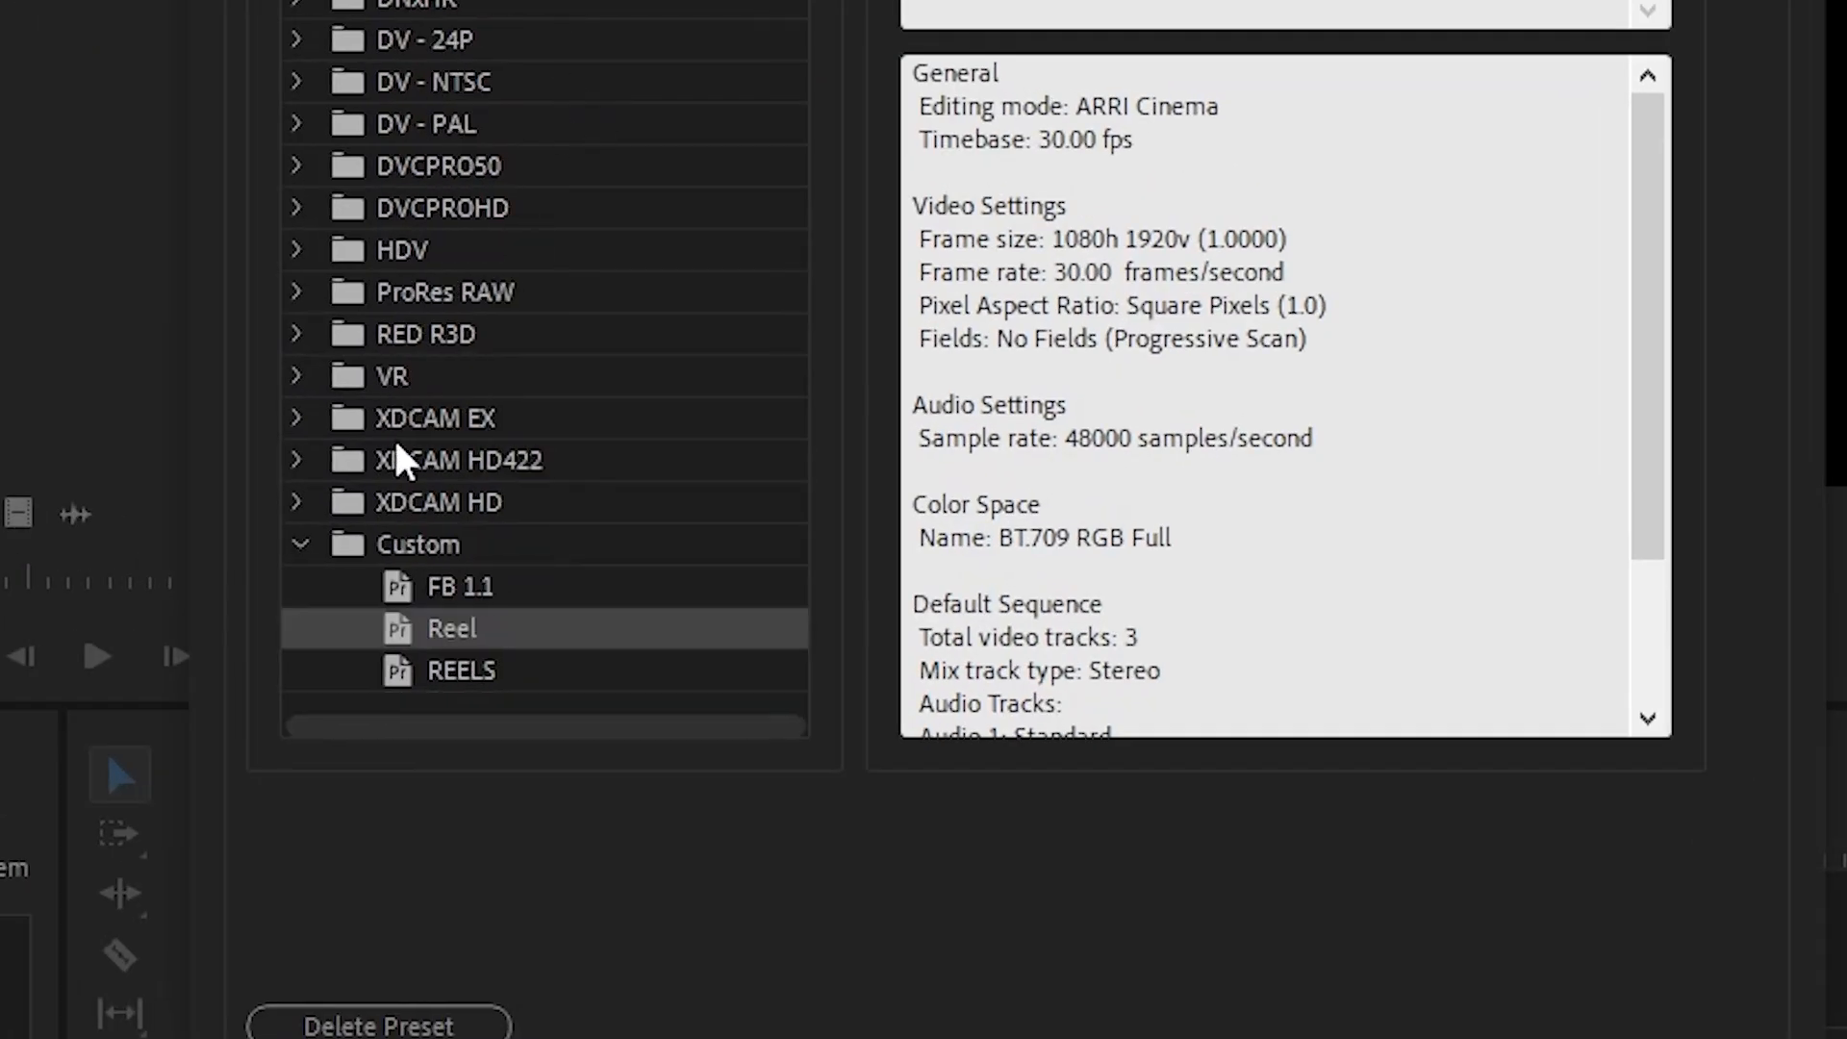
click(299, 542)
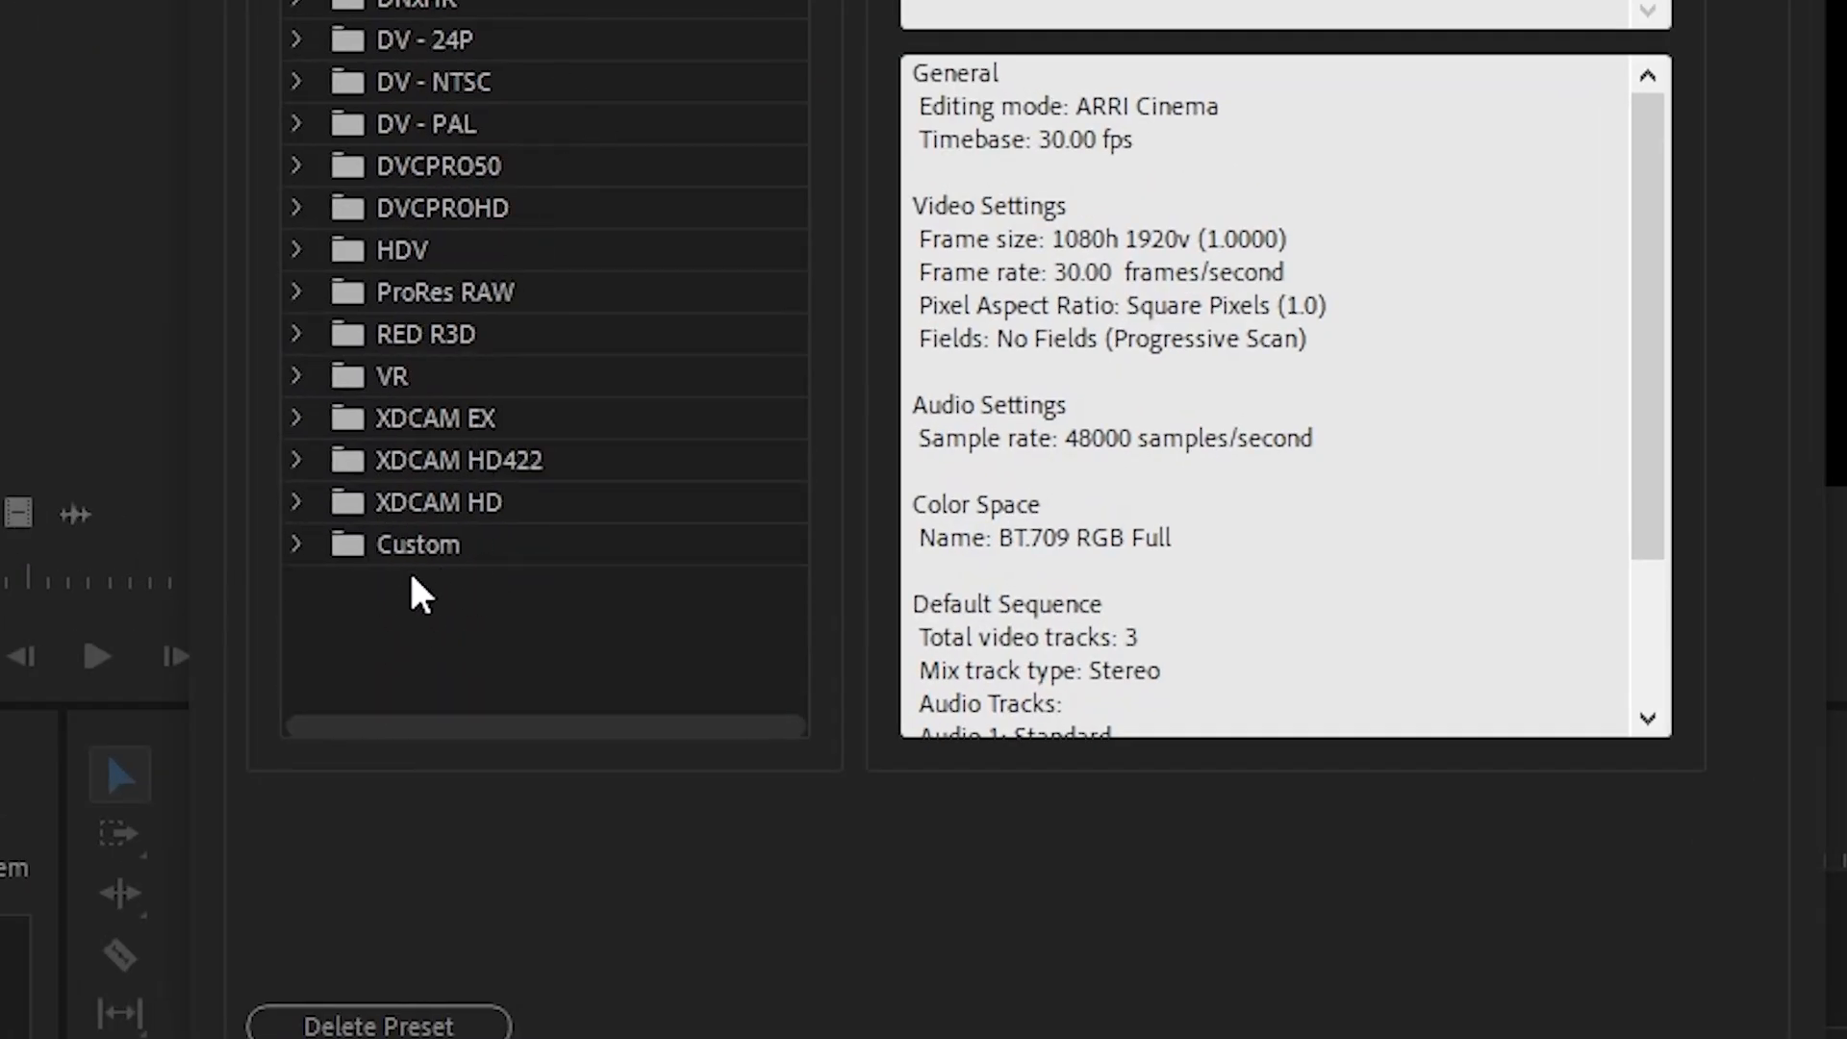
click(299, 545)
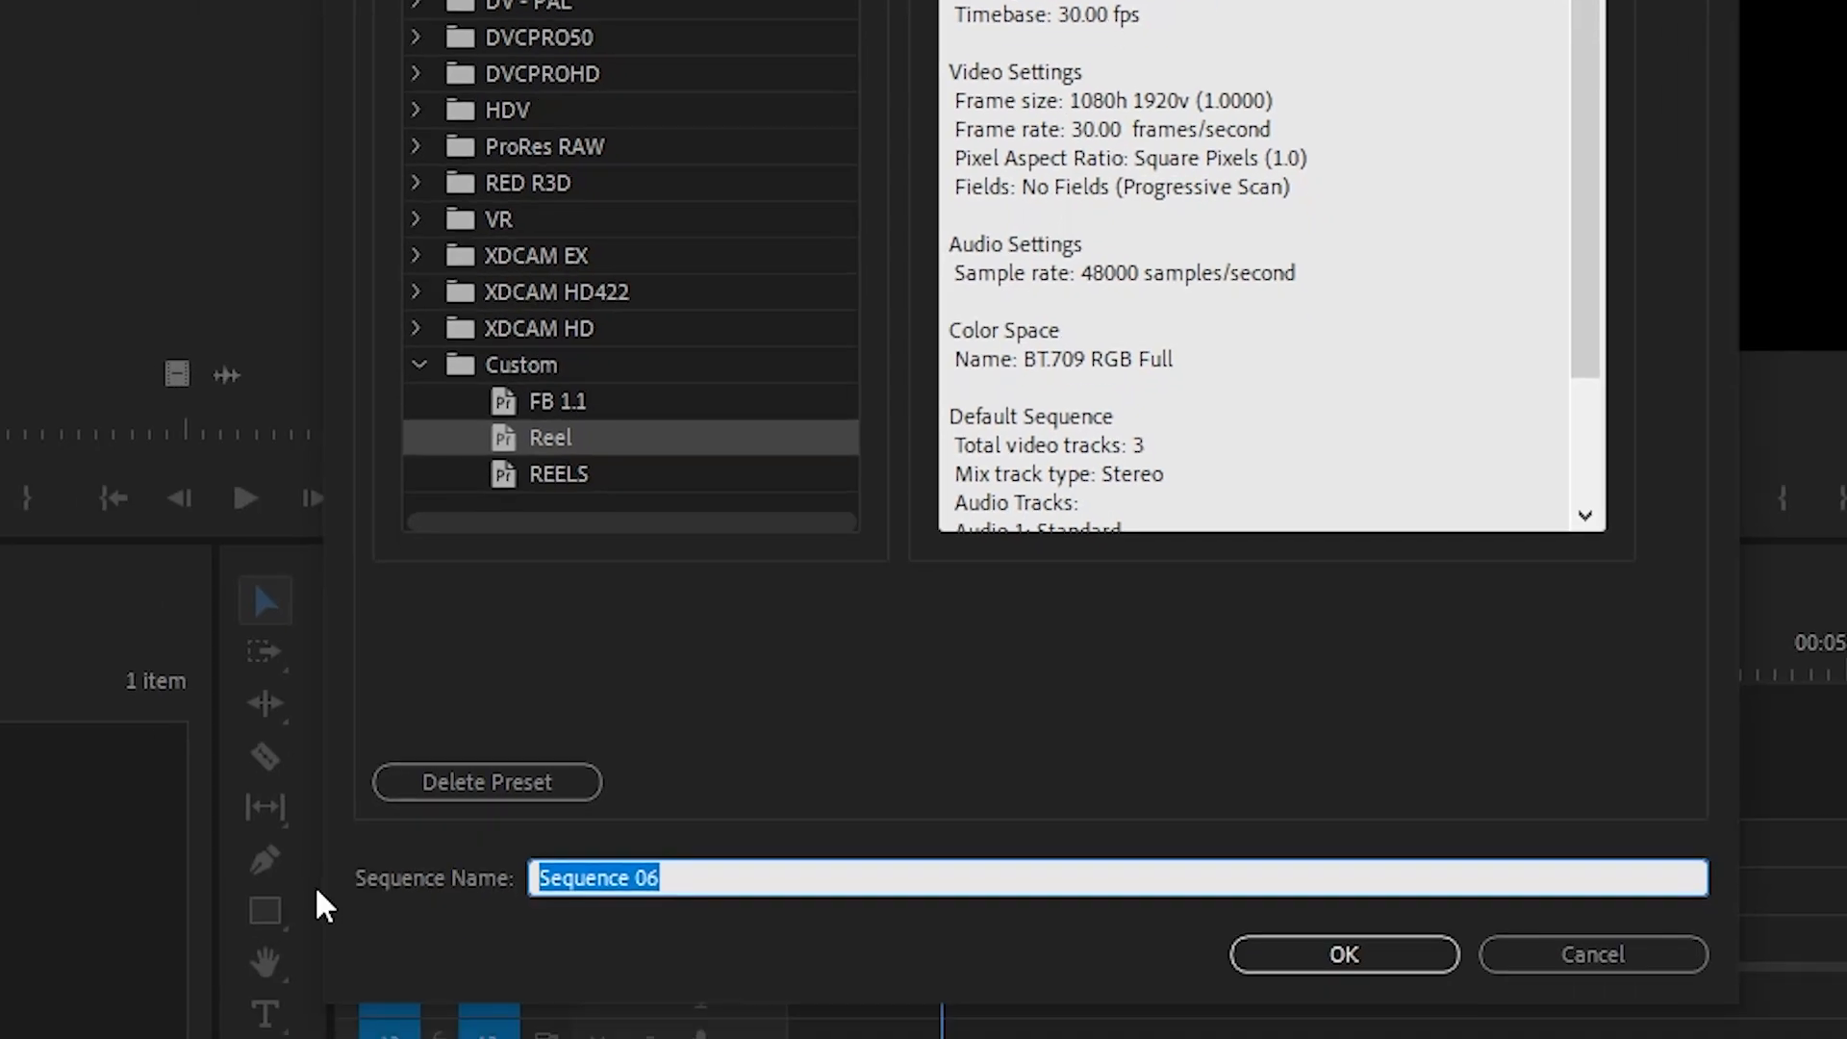
text(Reel)
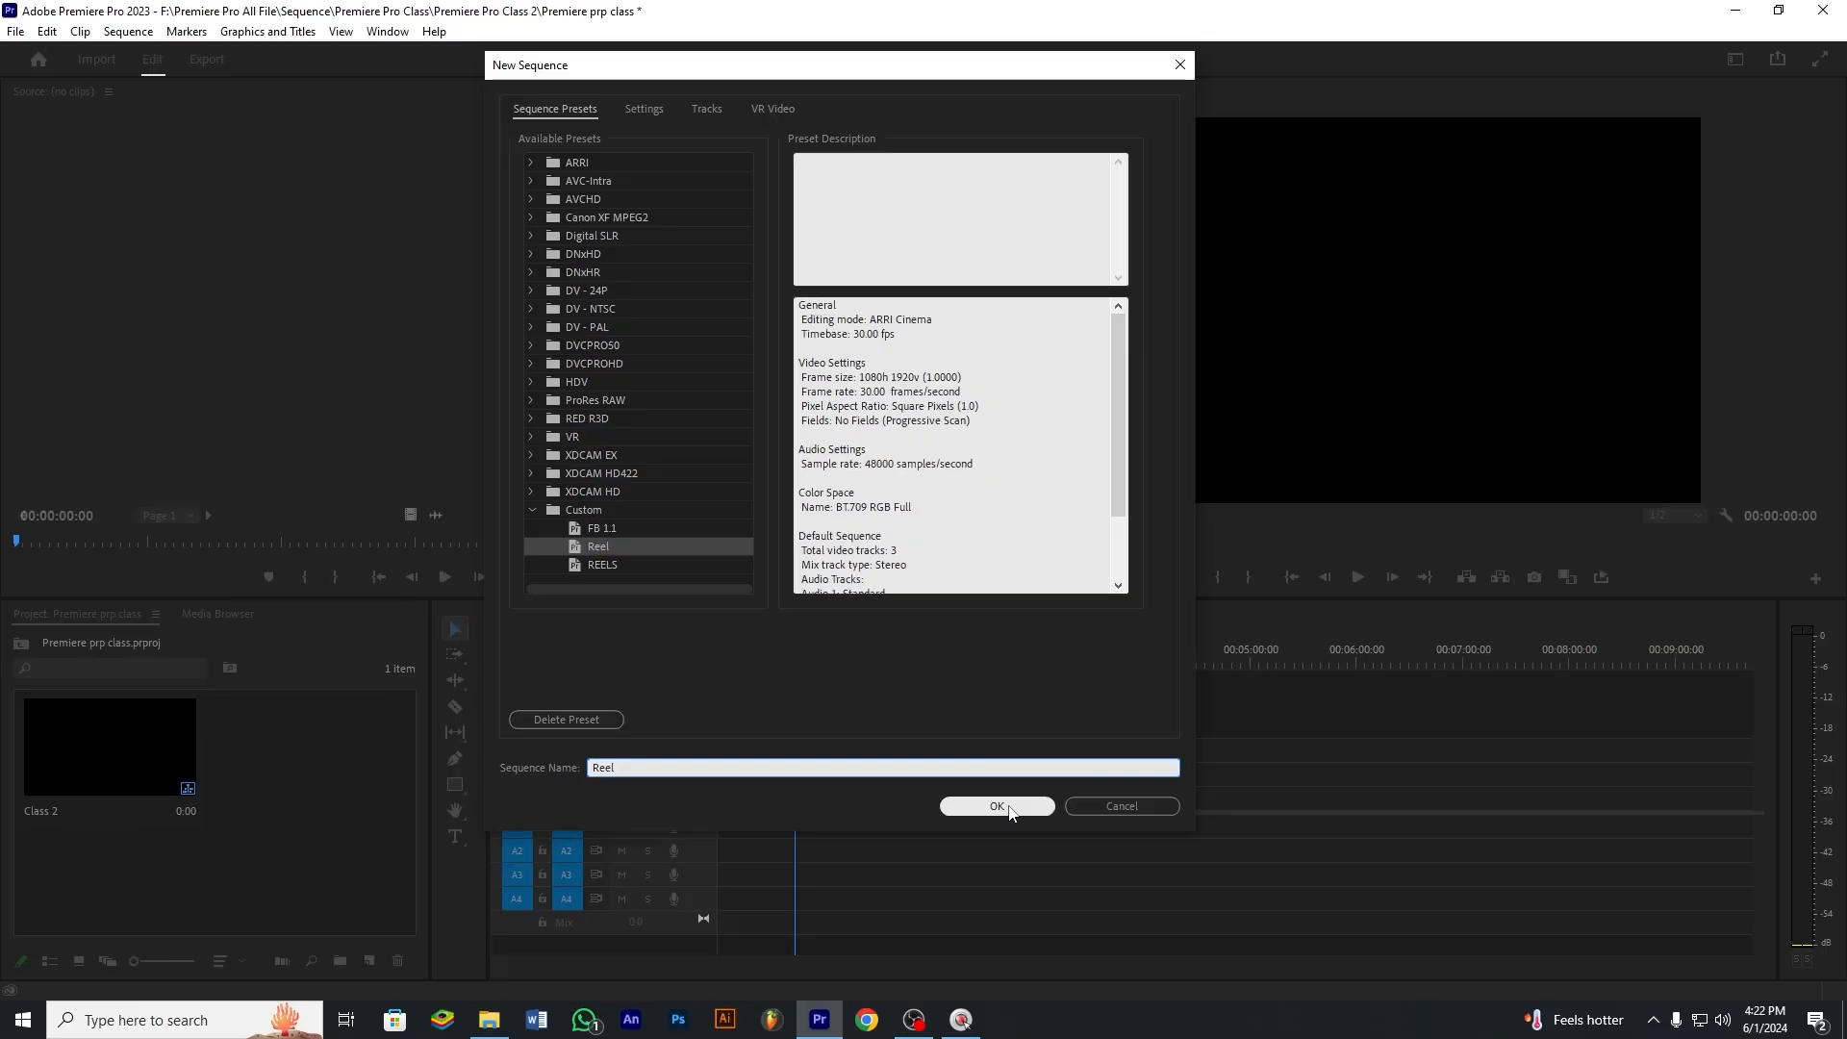
click(997, 806)
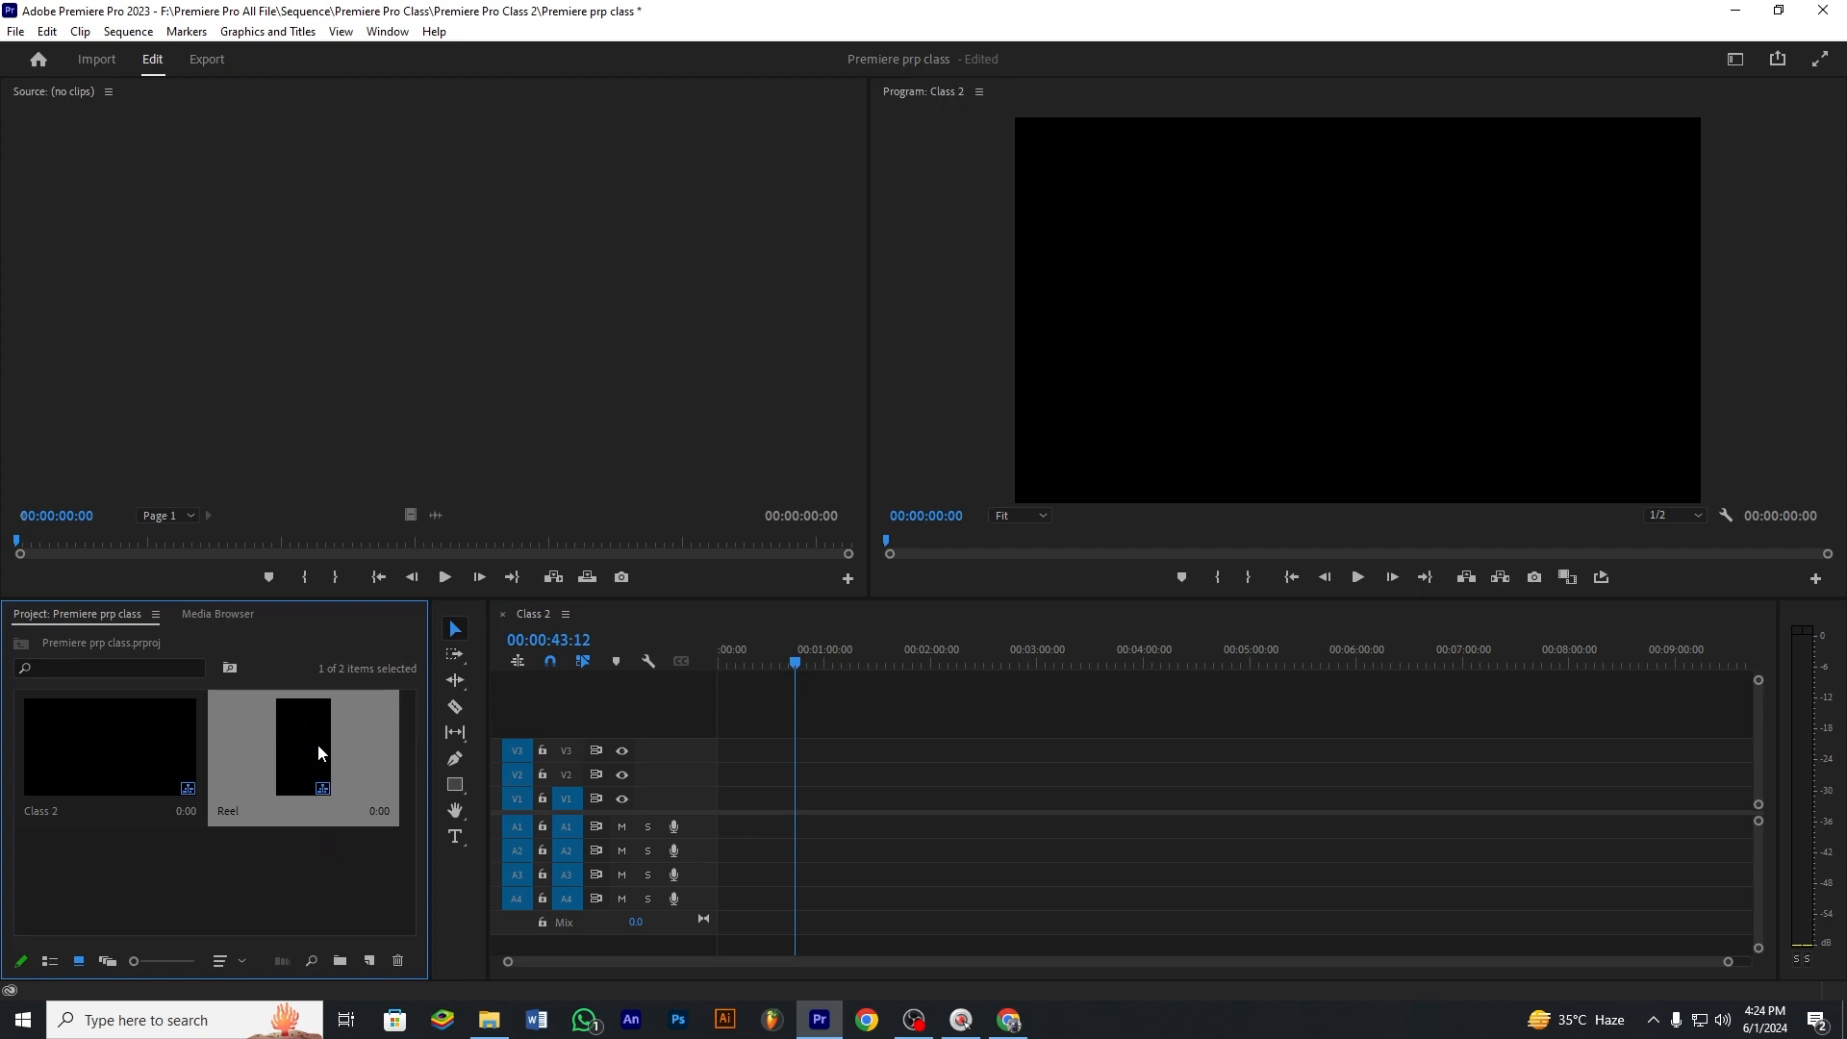
key(Delete)
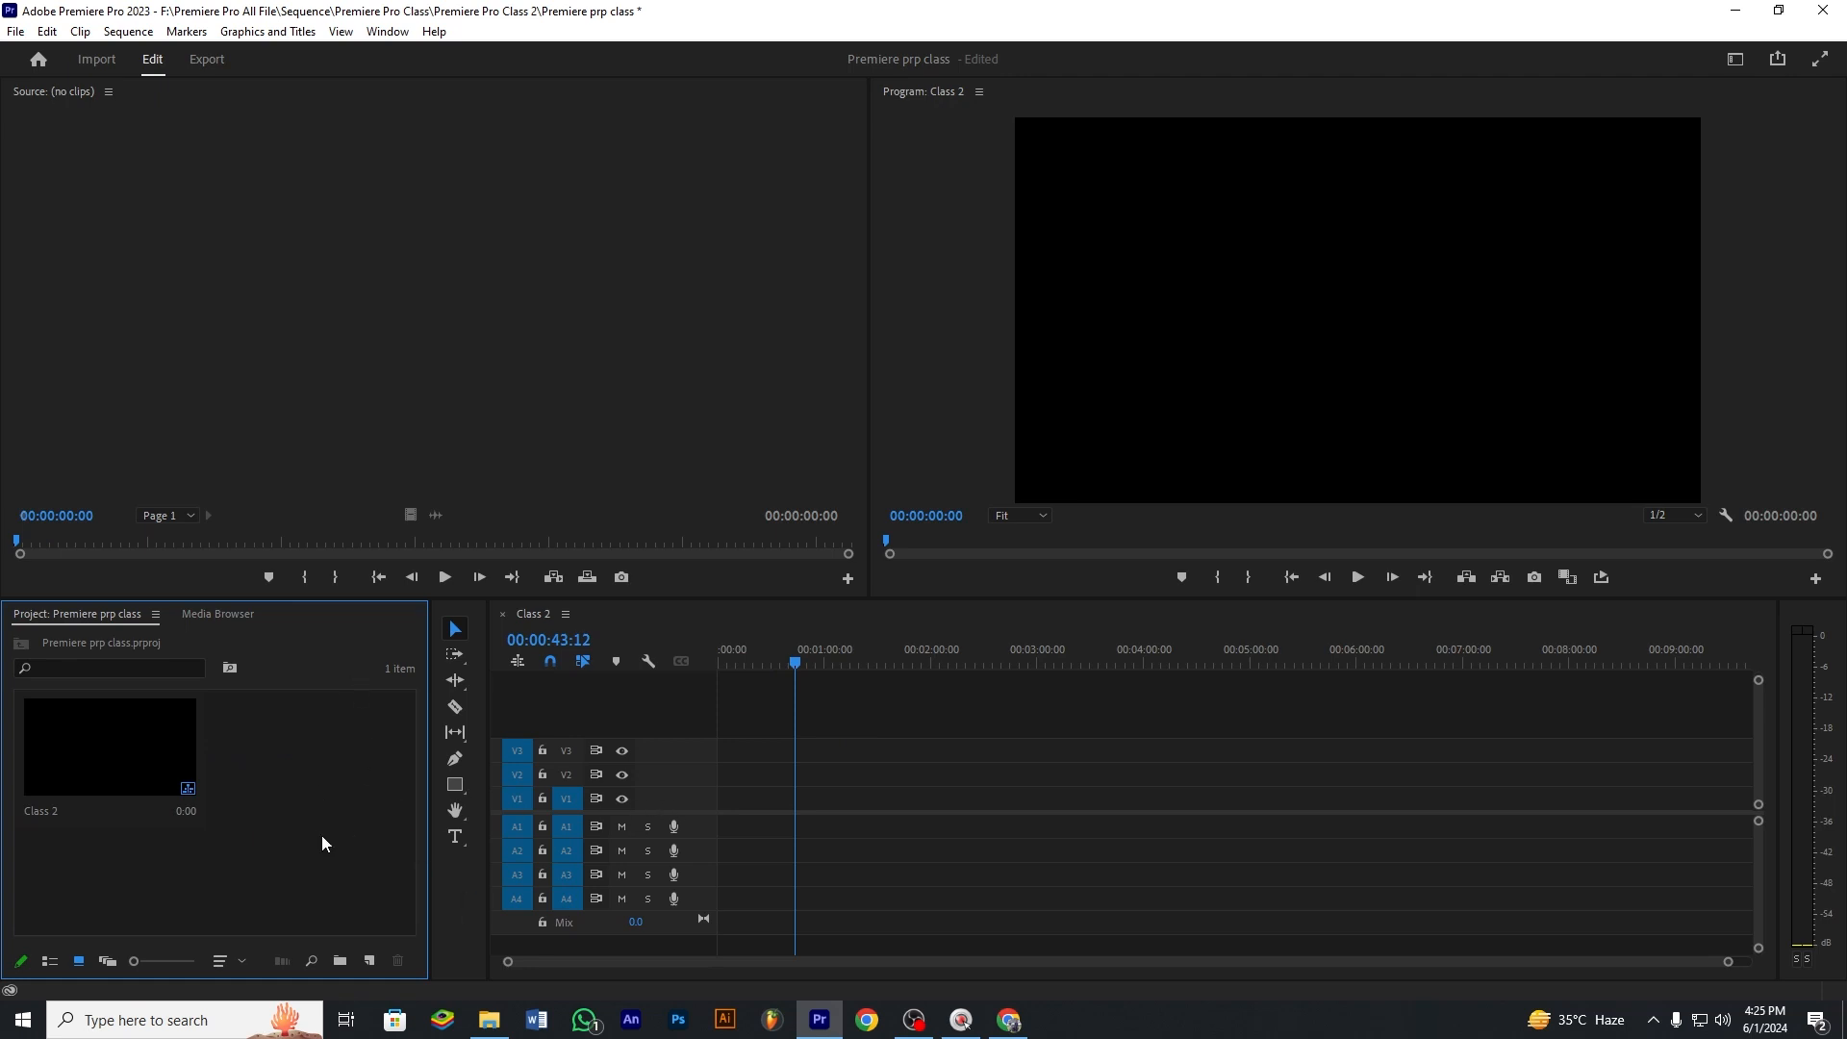
Switch to File Explorer and open the Stock Video folder under F:, Premiere Pro All File, All File.
click(489, 1019)
click(138, 511)
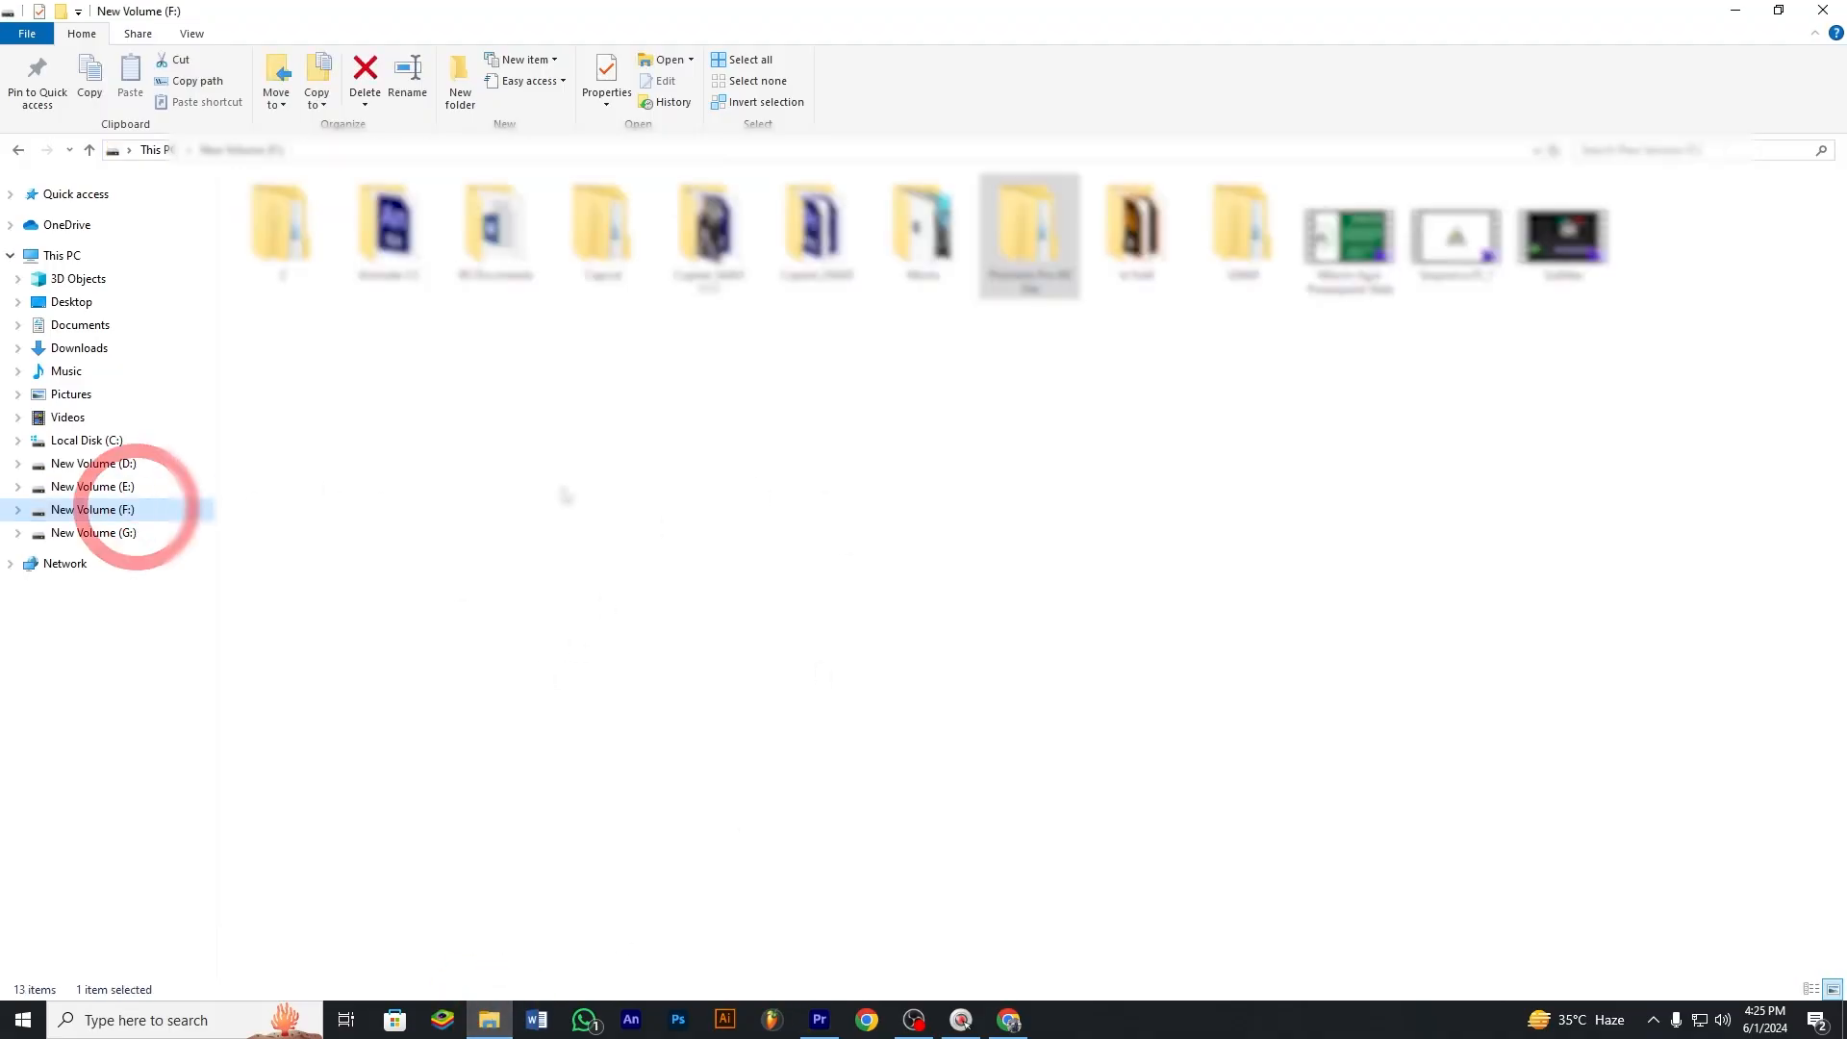
double_click(985, 252)
double_click(284, 268)
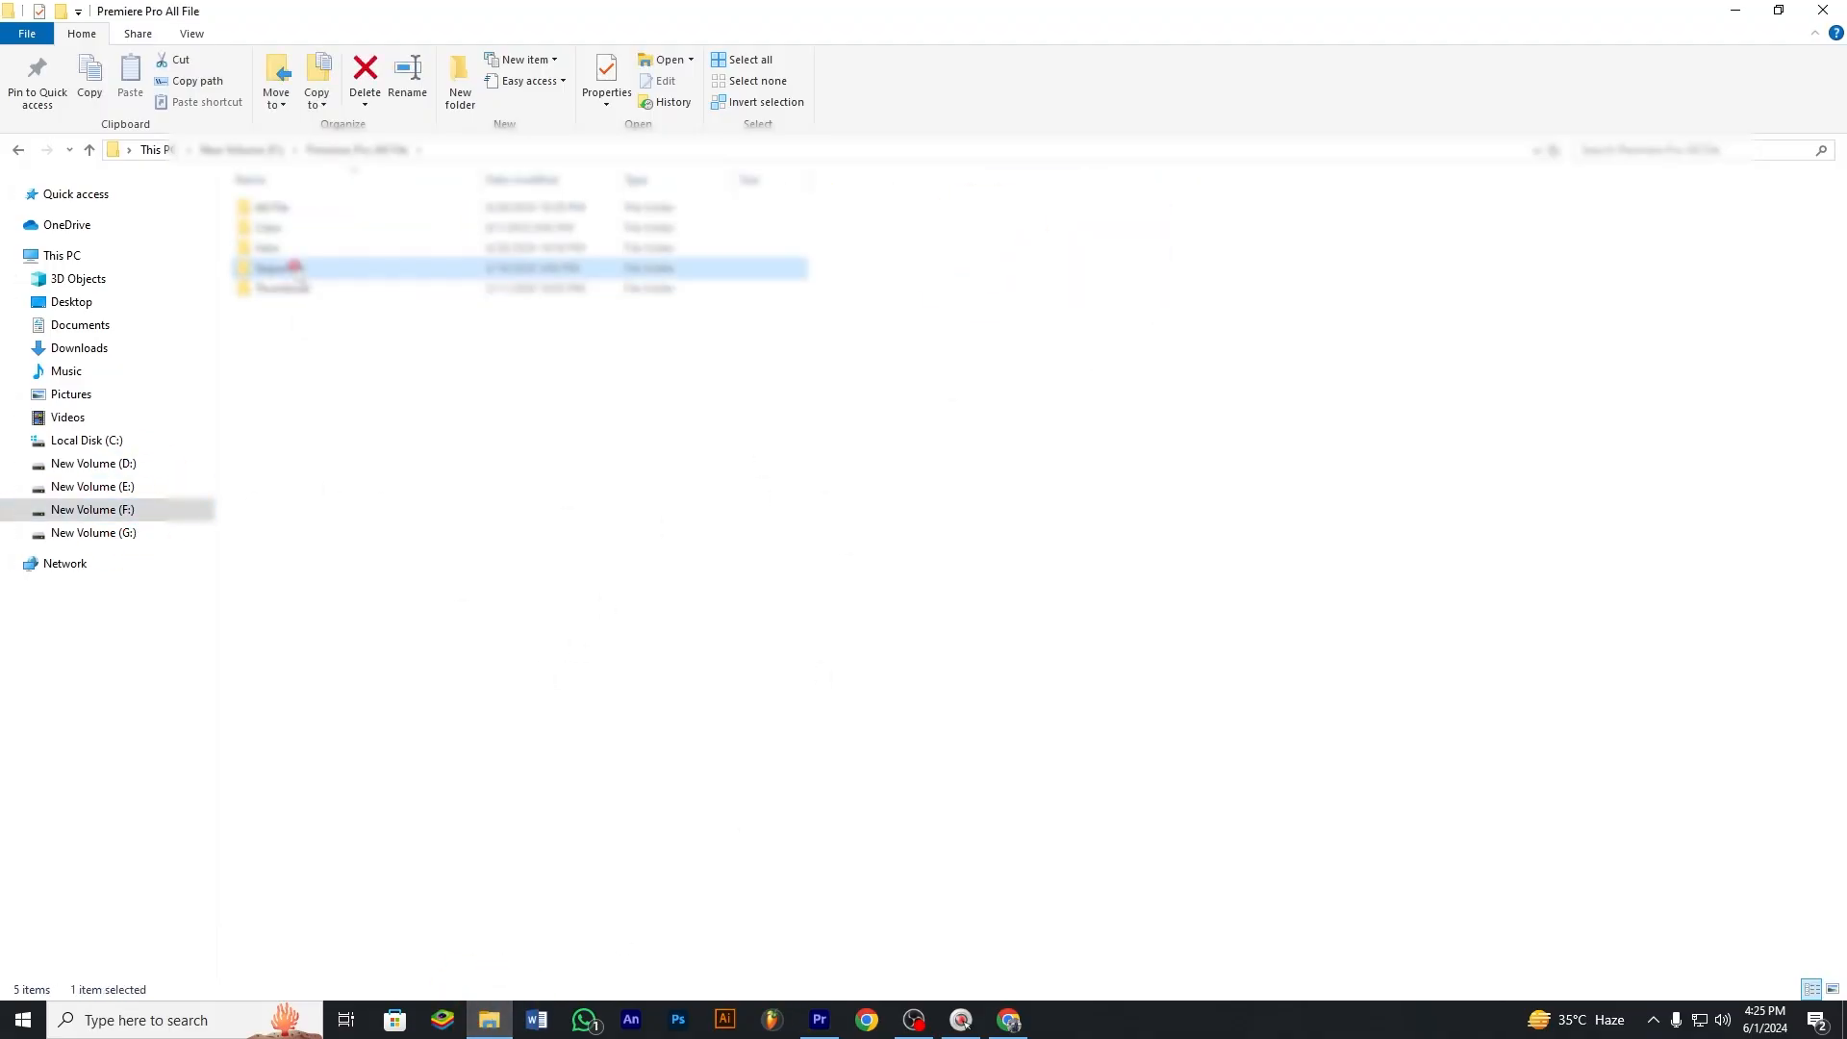
click(19, 150)
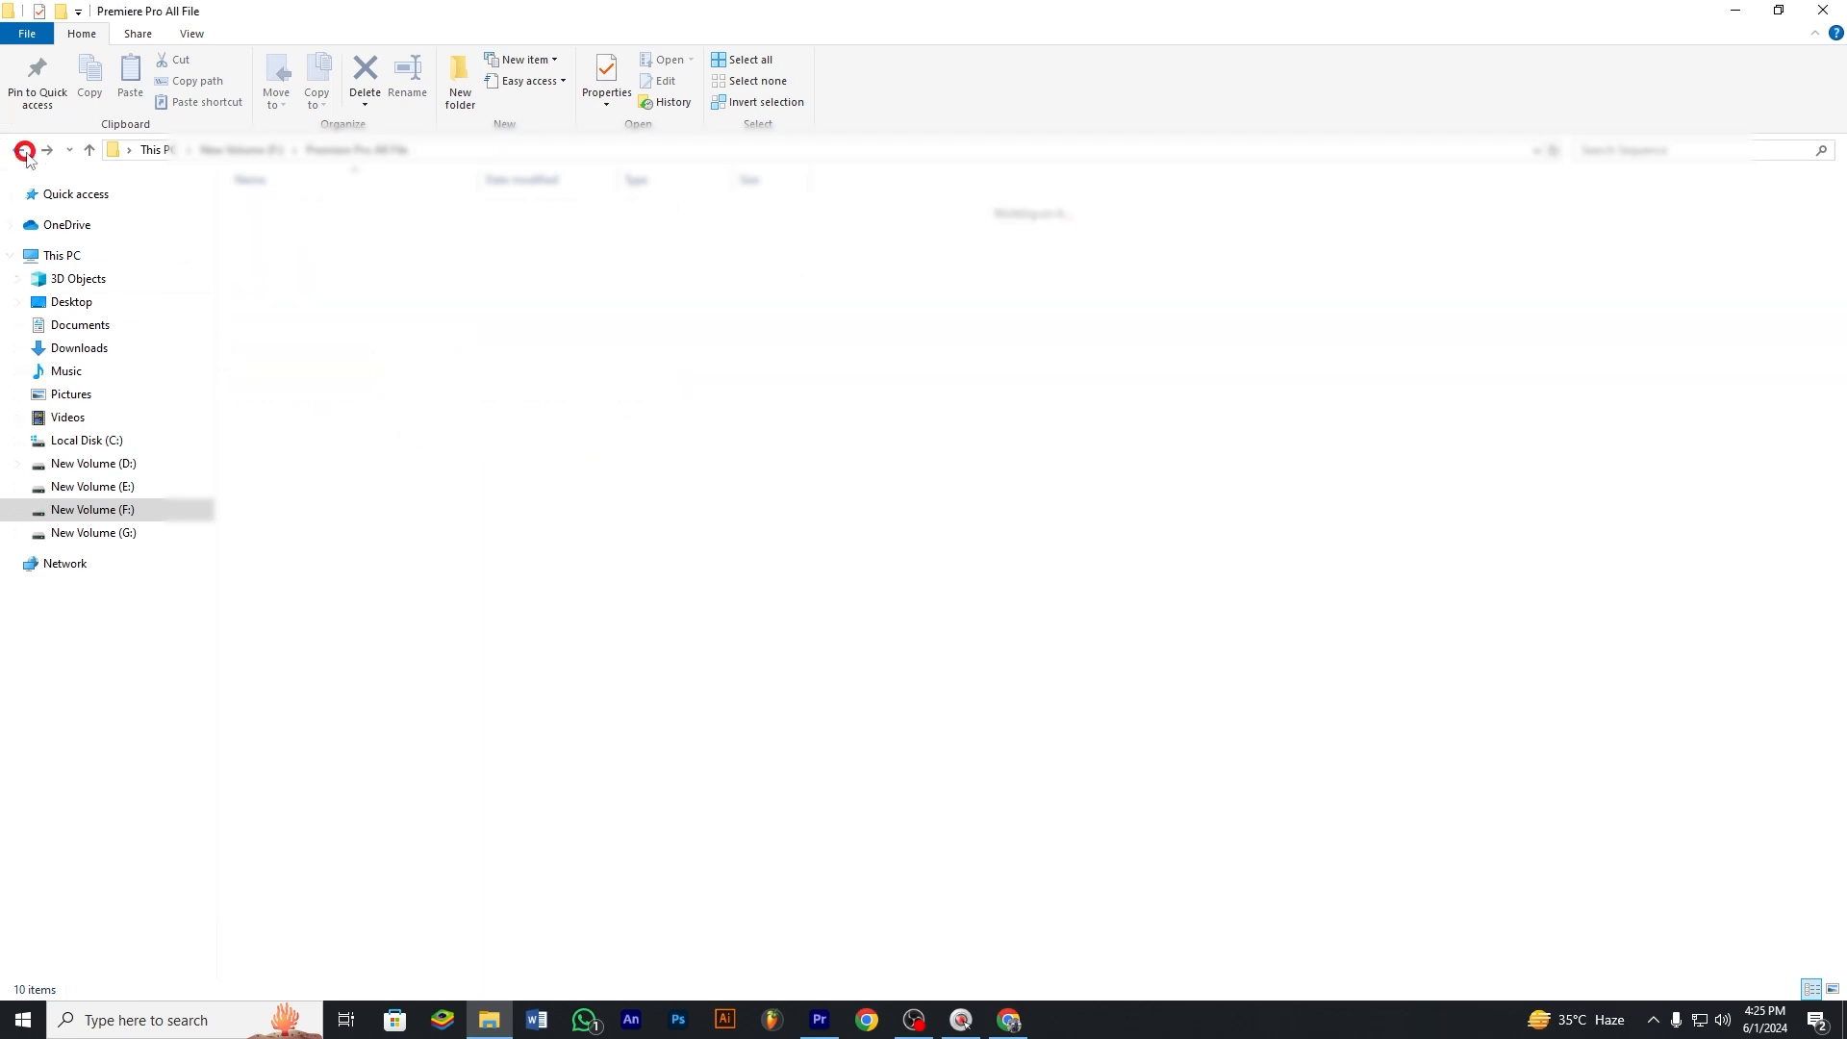
double_click(293, 210)
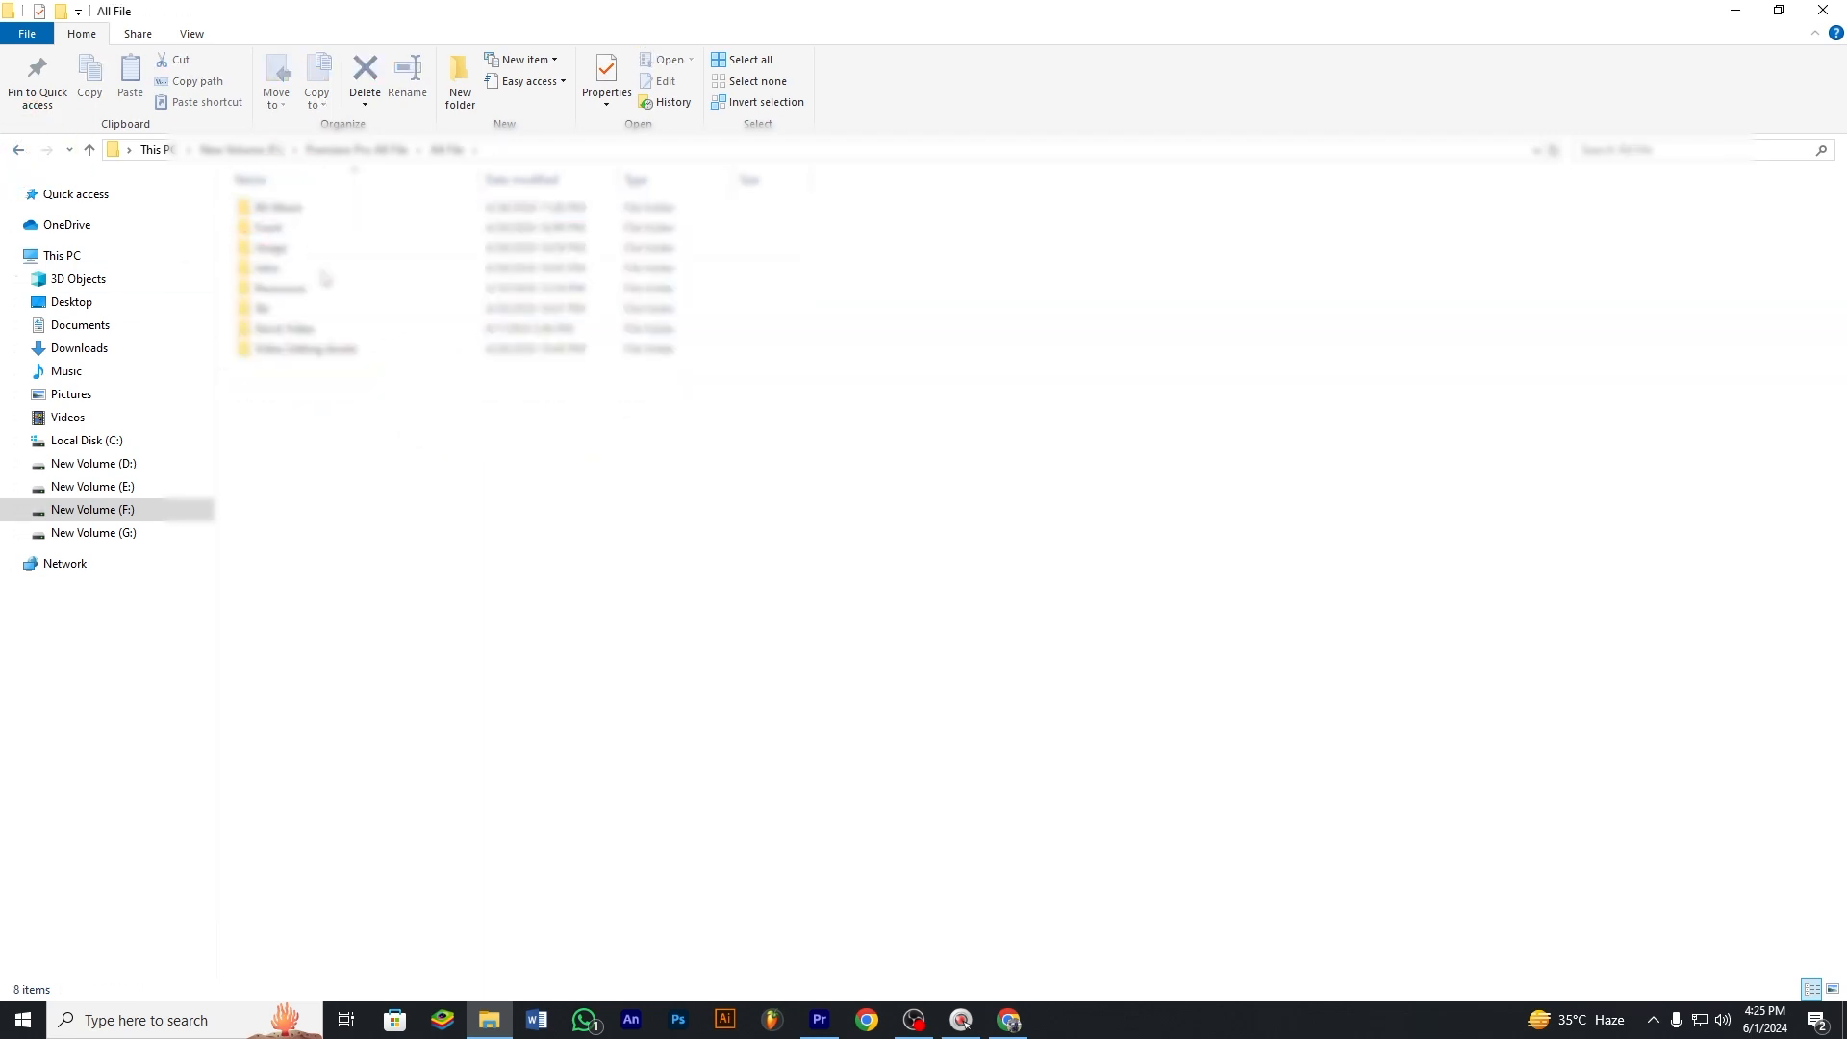
double_click(317, 319)
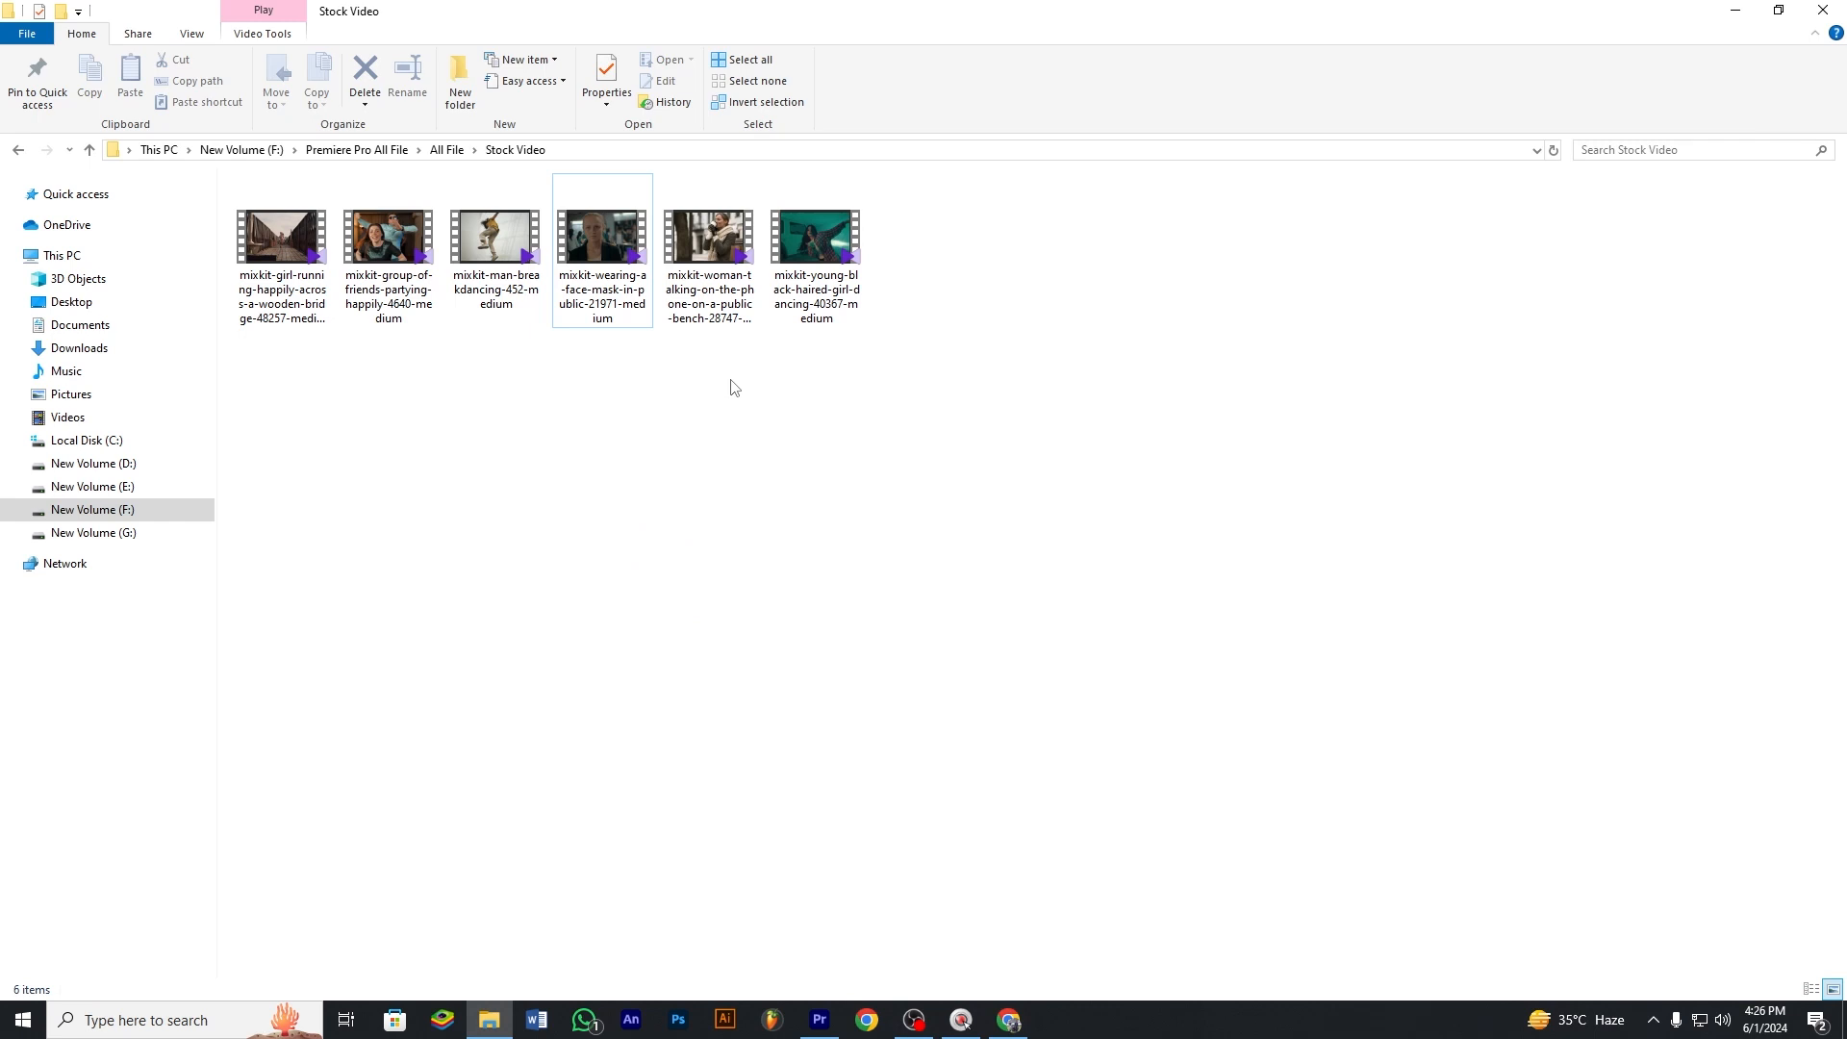
Import the mixkit wearing-a-face-mask-in-public and woman-talking-on-the-phone clips from the Stock Video folder into the Premiere Pro project.
drag(733, 381, 257, 811)
click(258, 810)
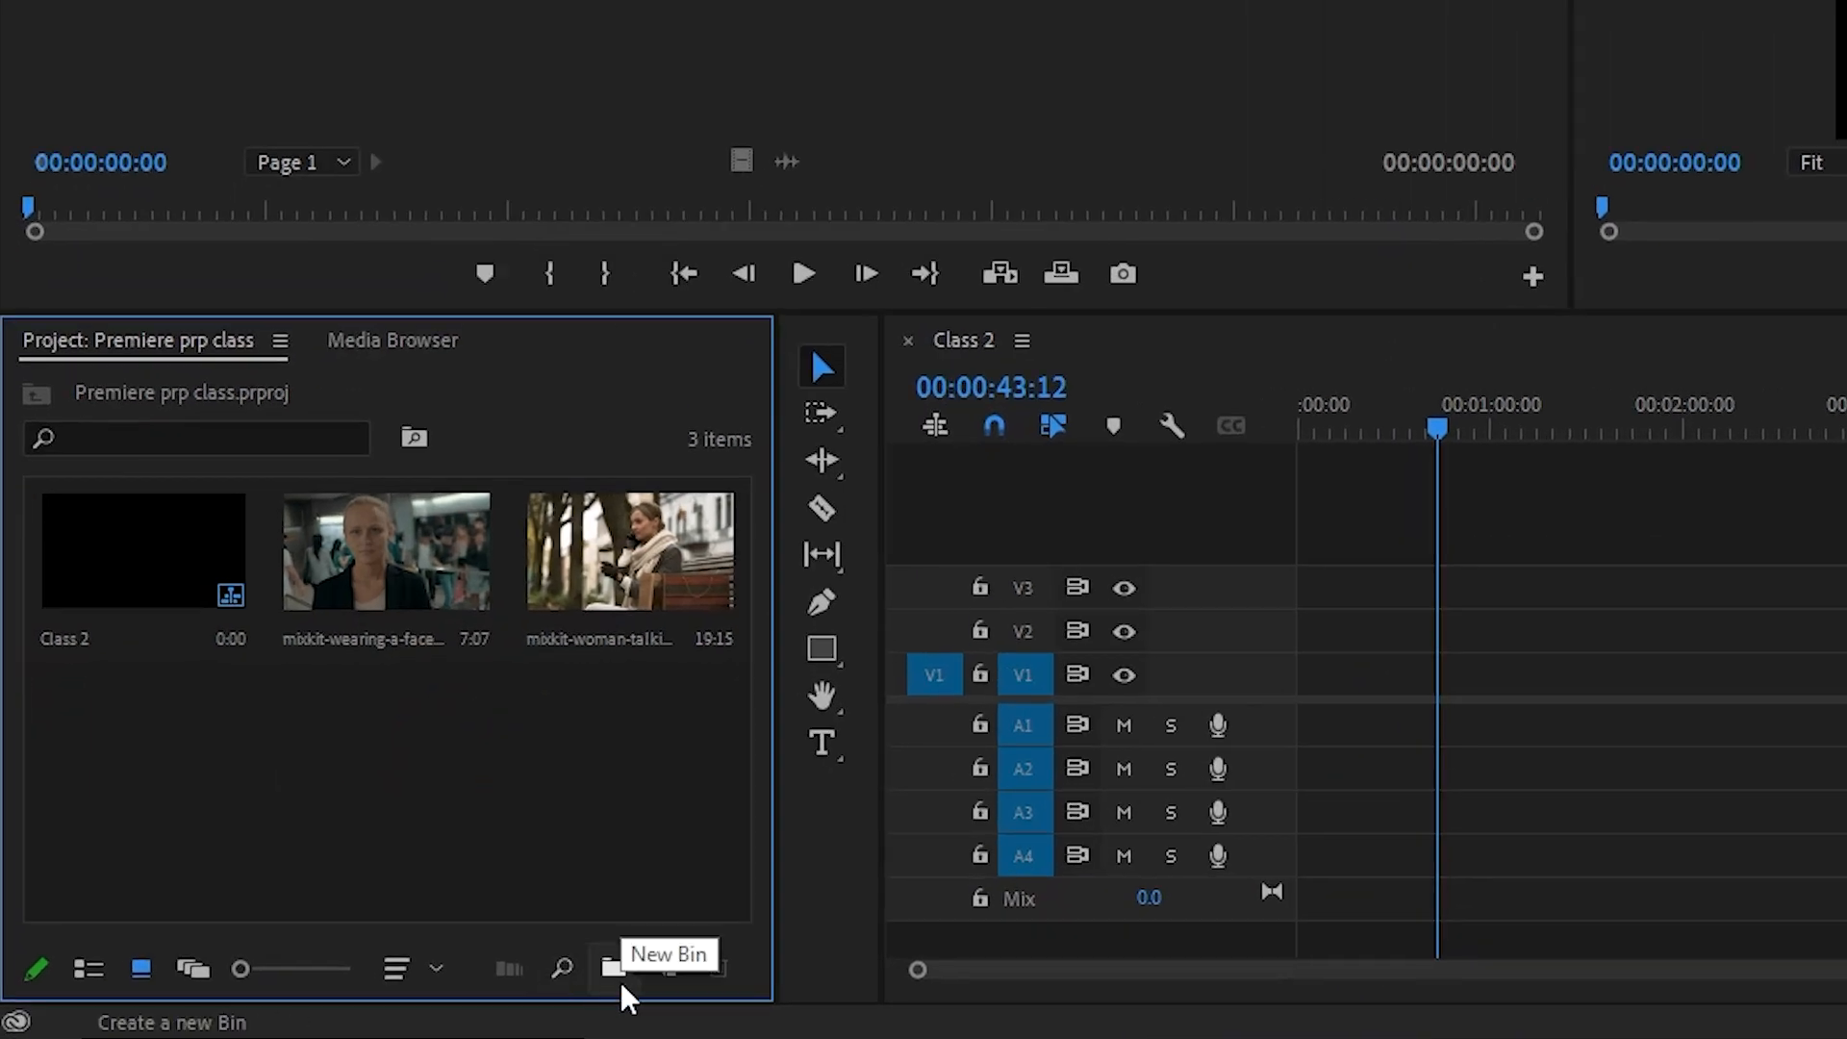
Create a new bin named Video in the project.
click(621, 981)
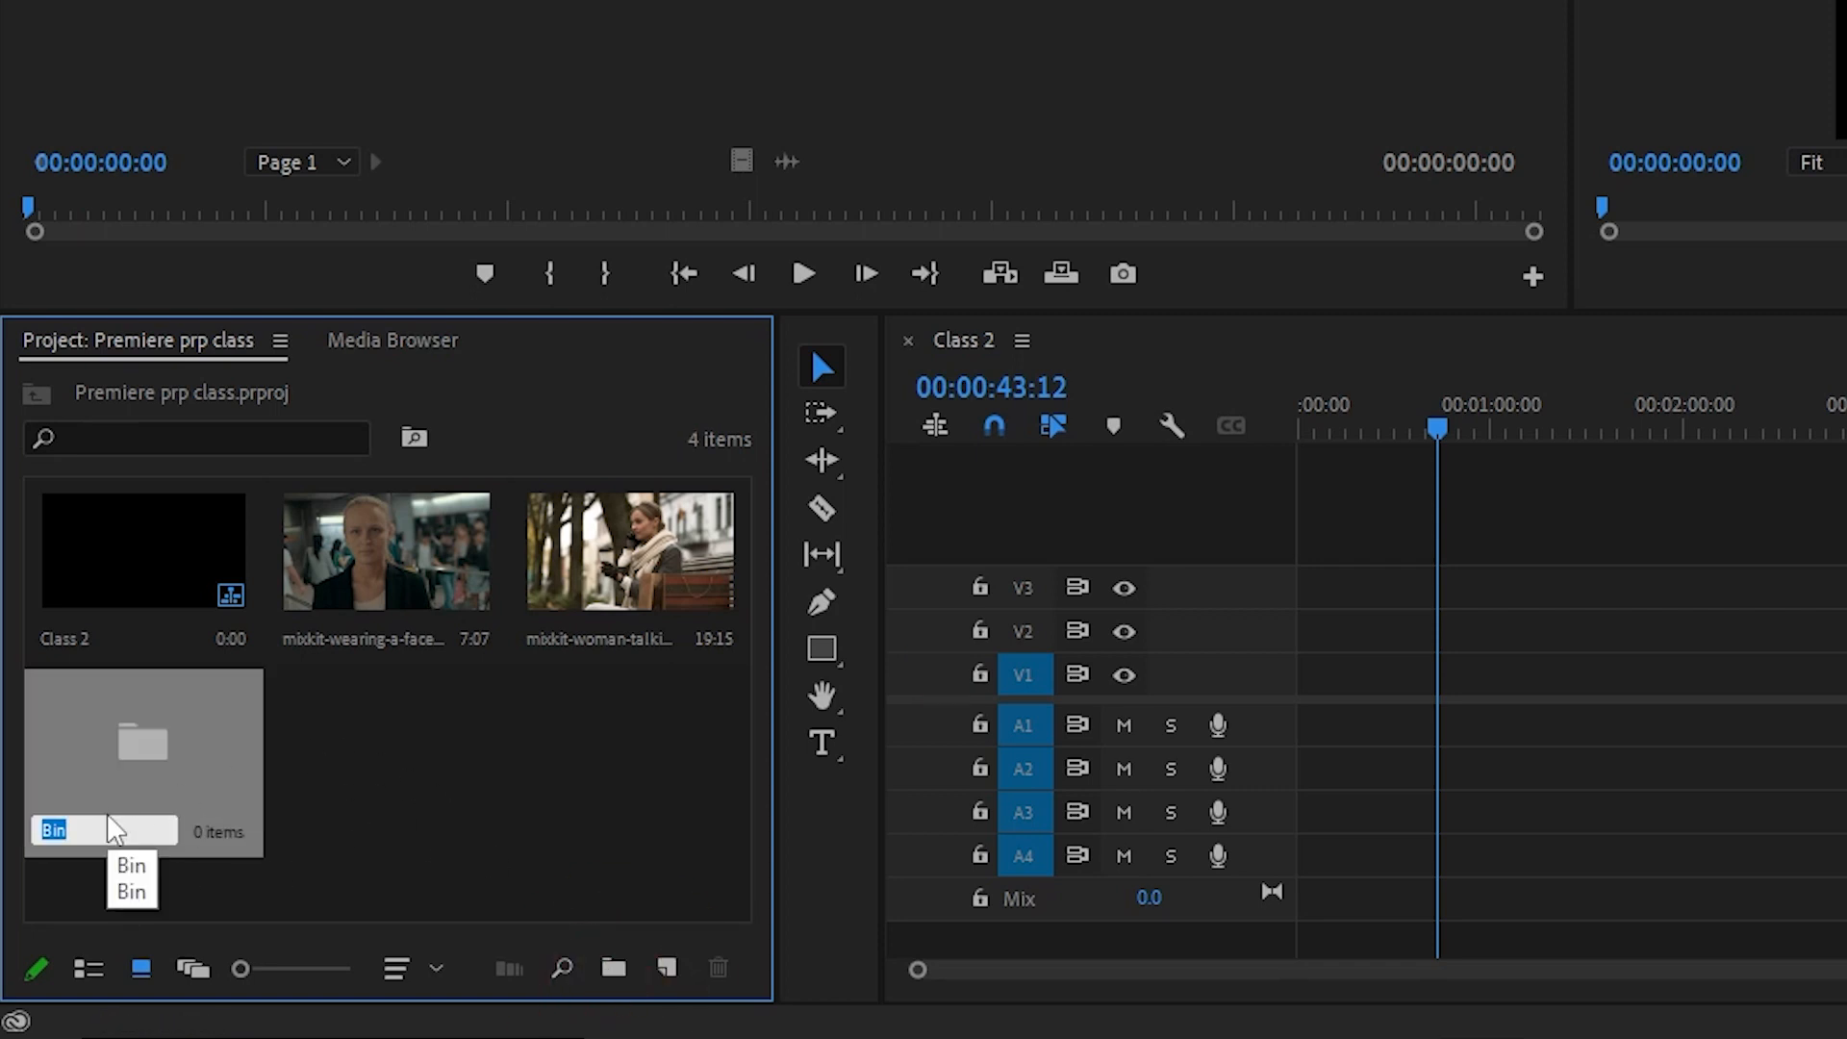
text(Video)
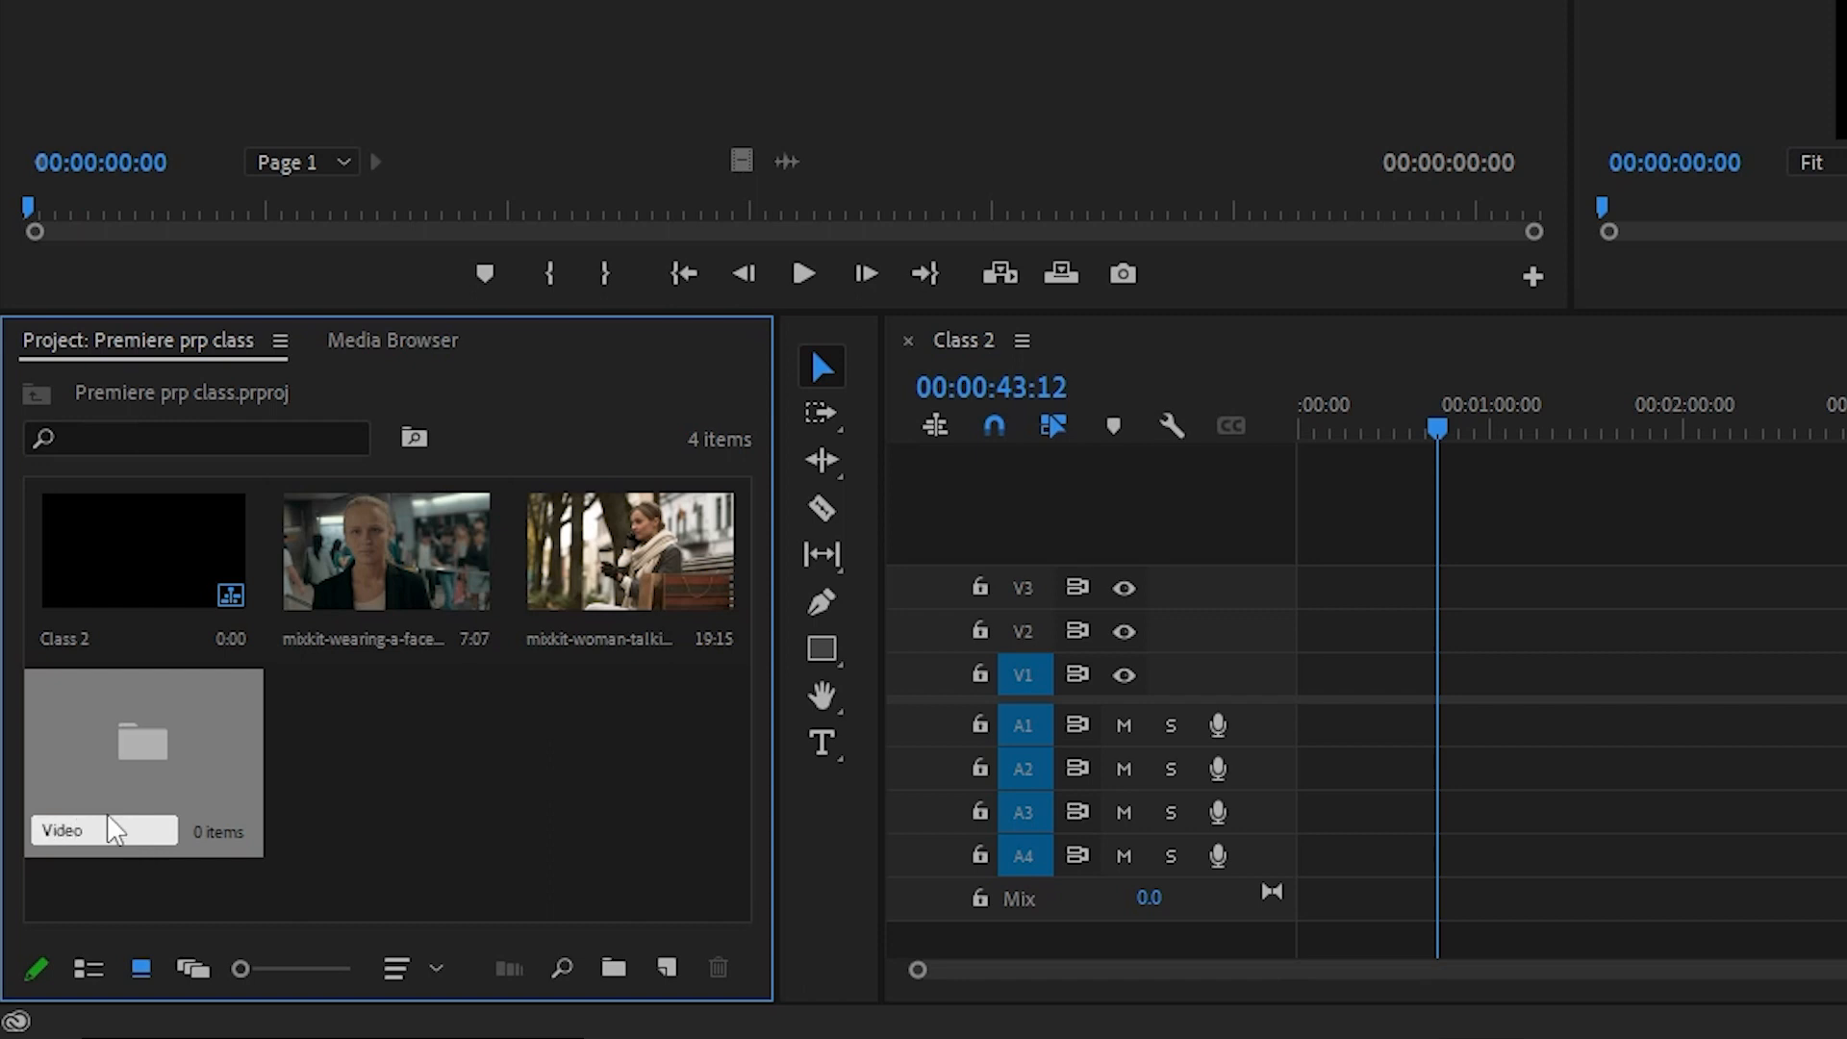
click(452, 839)
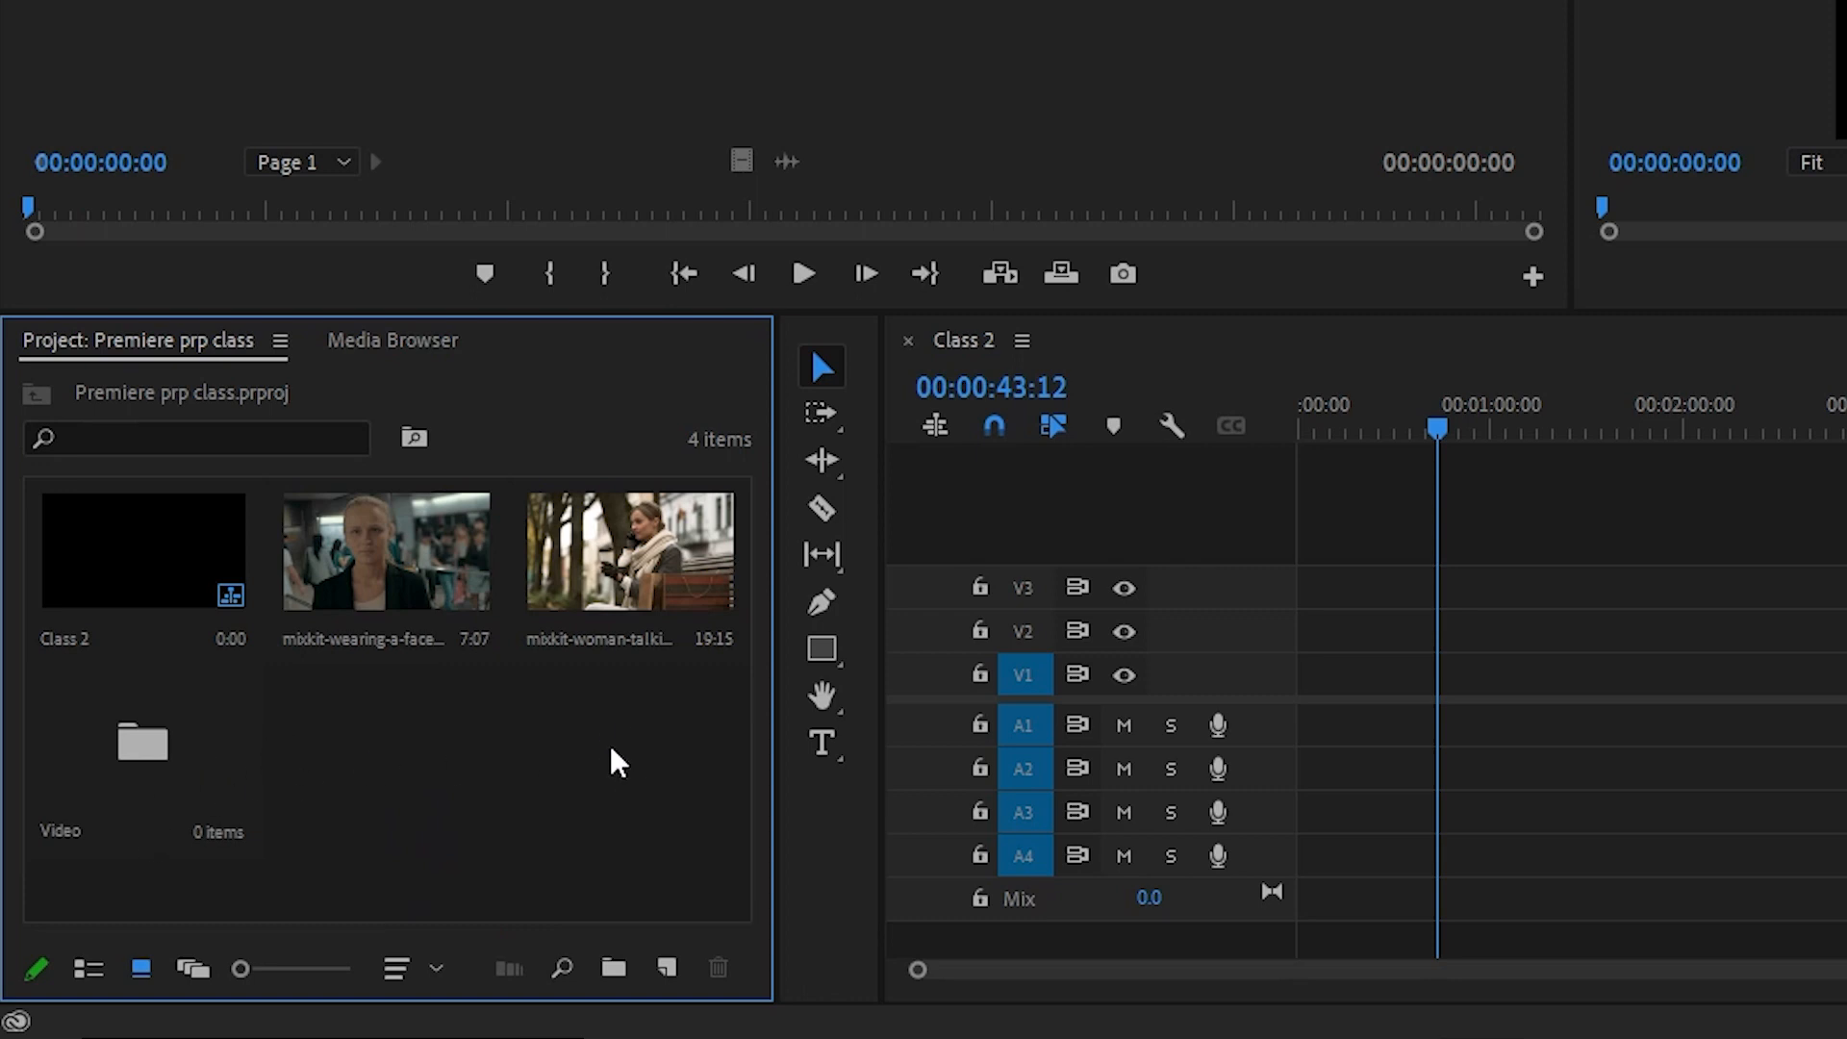
Move the mixkit-wearing-a-face-mask clip into the Video bin and check the bin's contents.
click(547, 729)
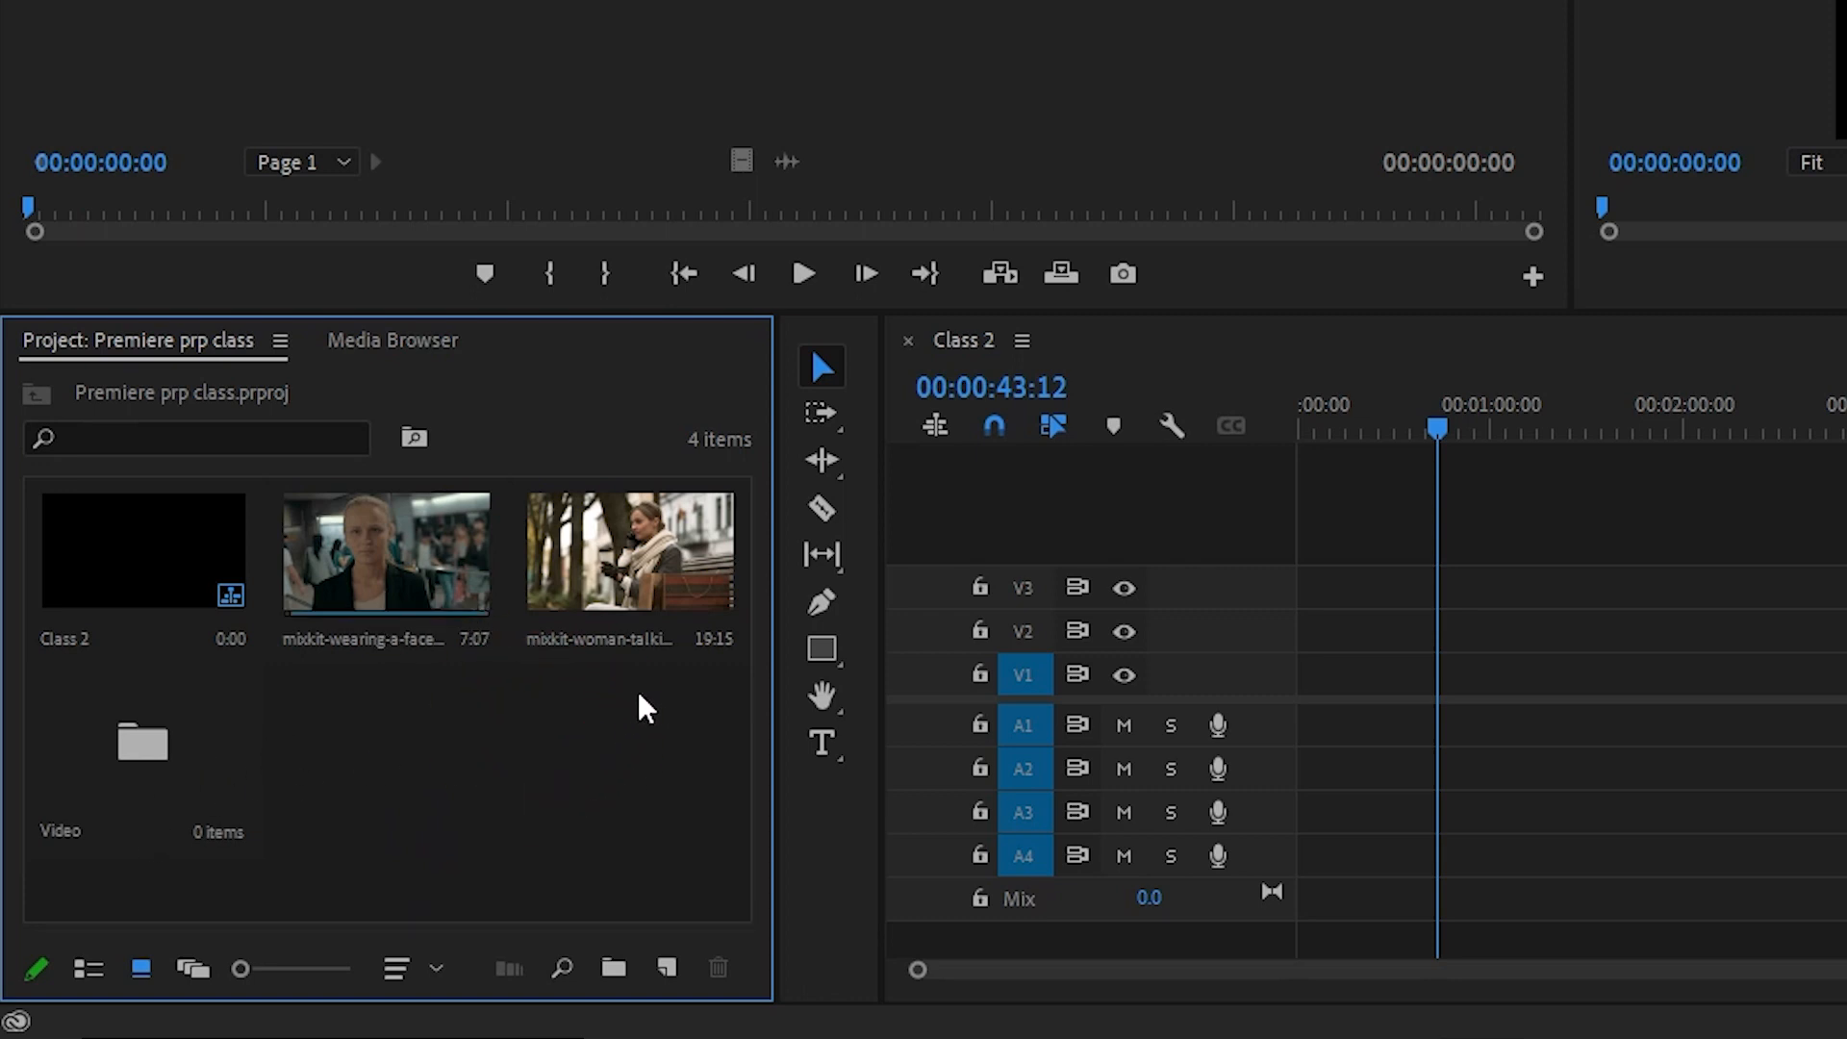
drag(626, 668, 400, 581)
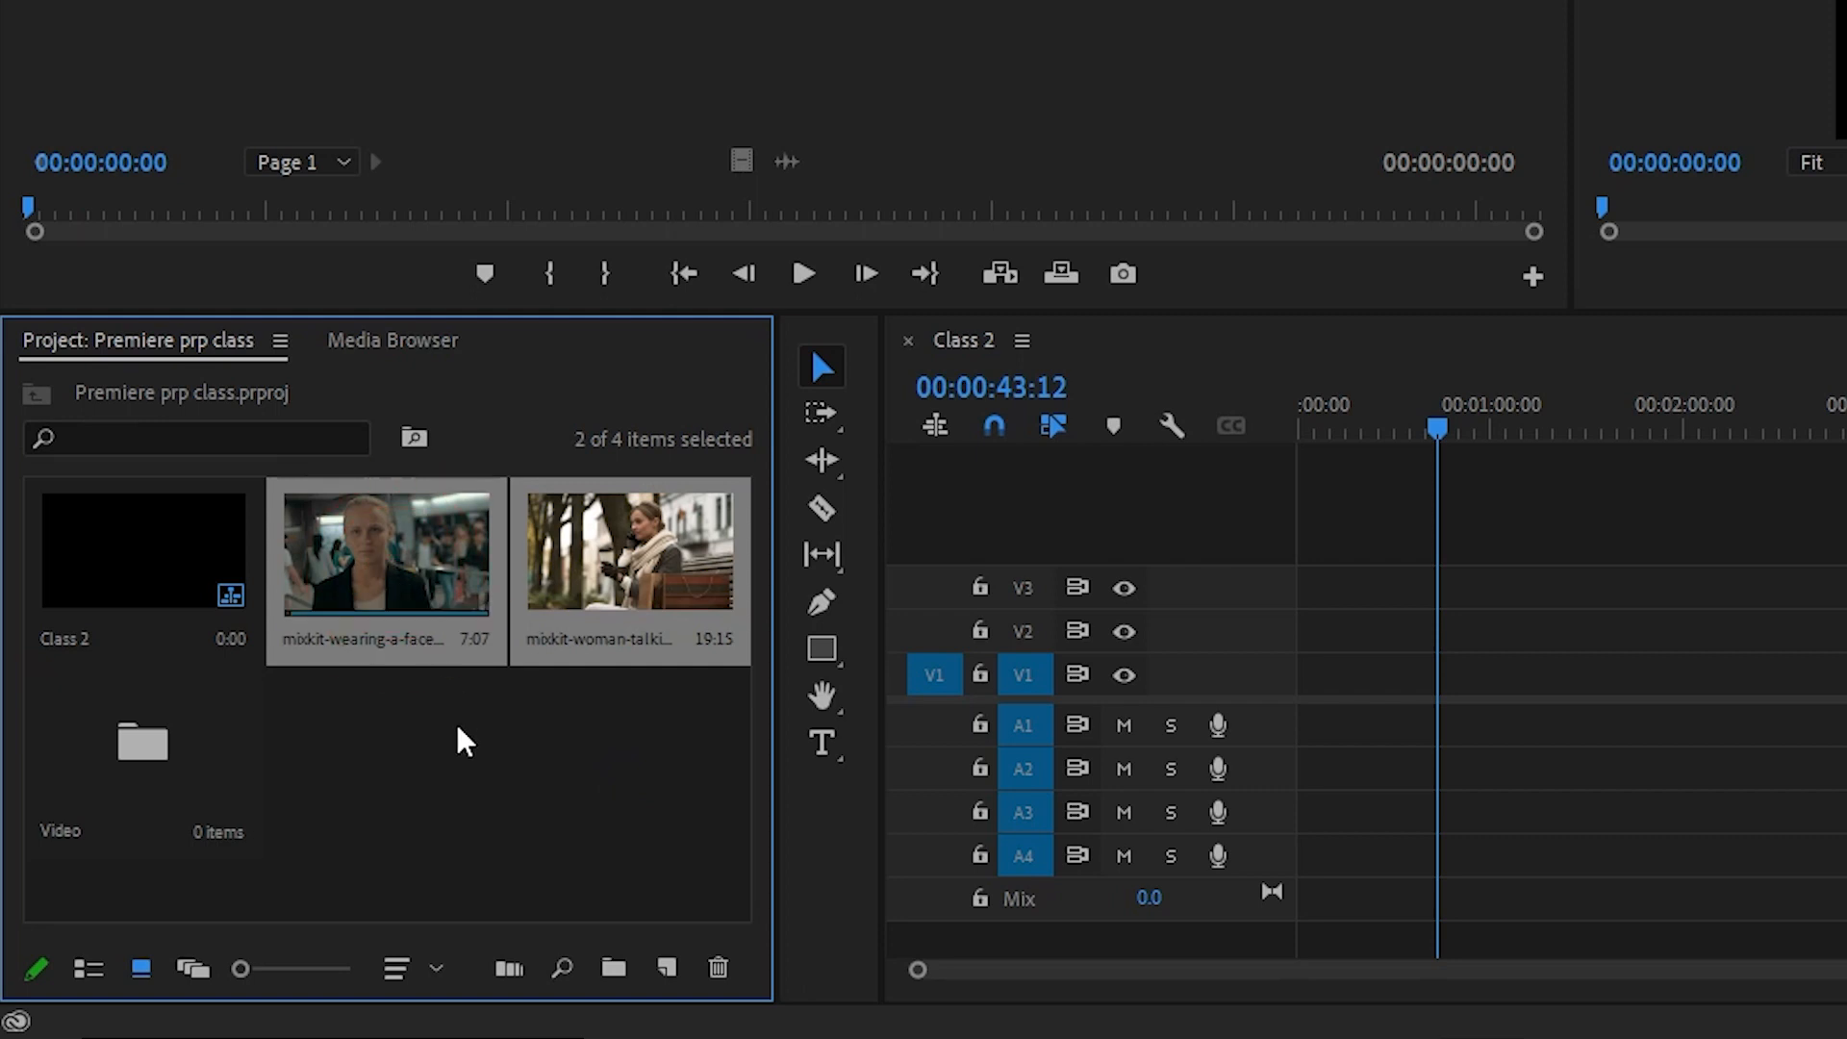
click(539, 751)
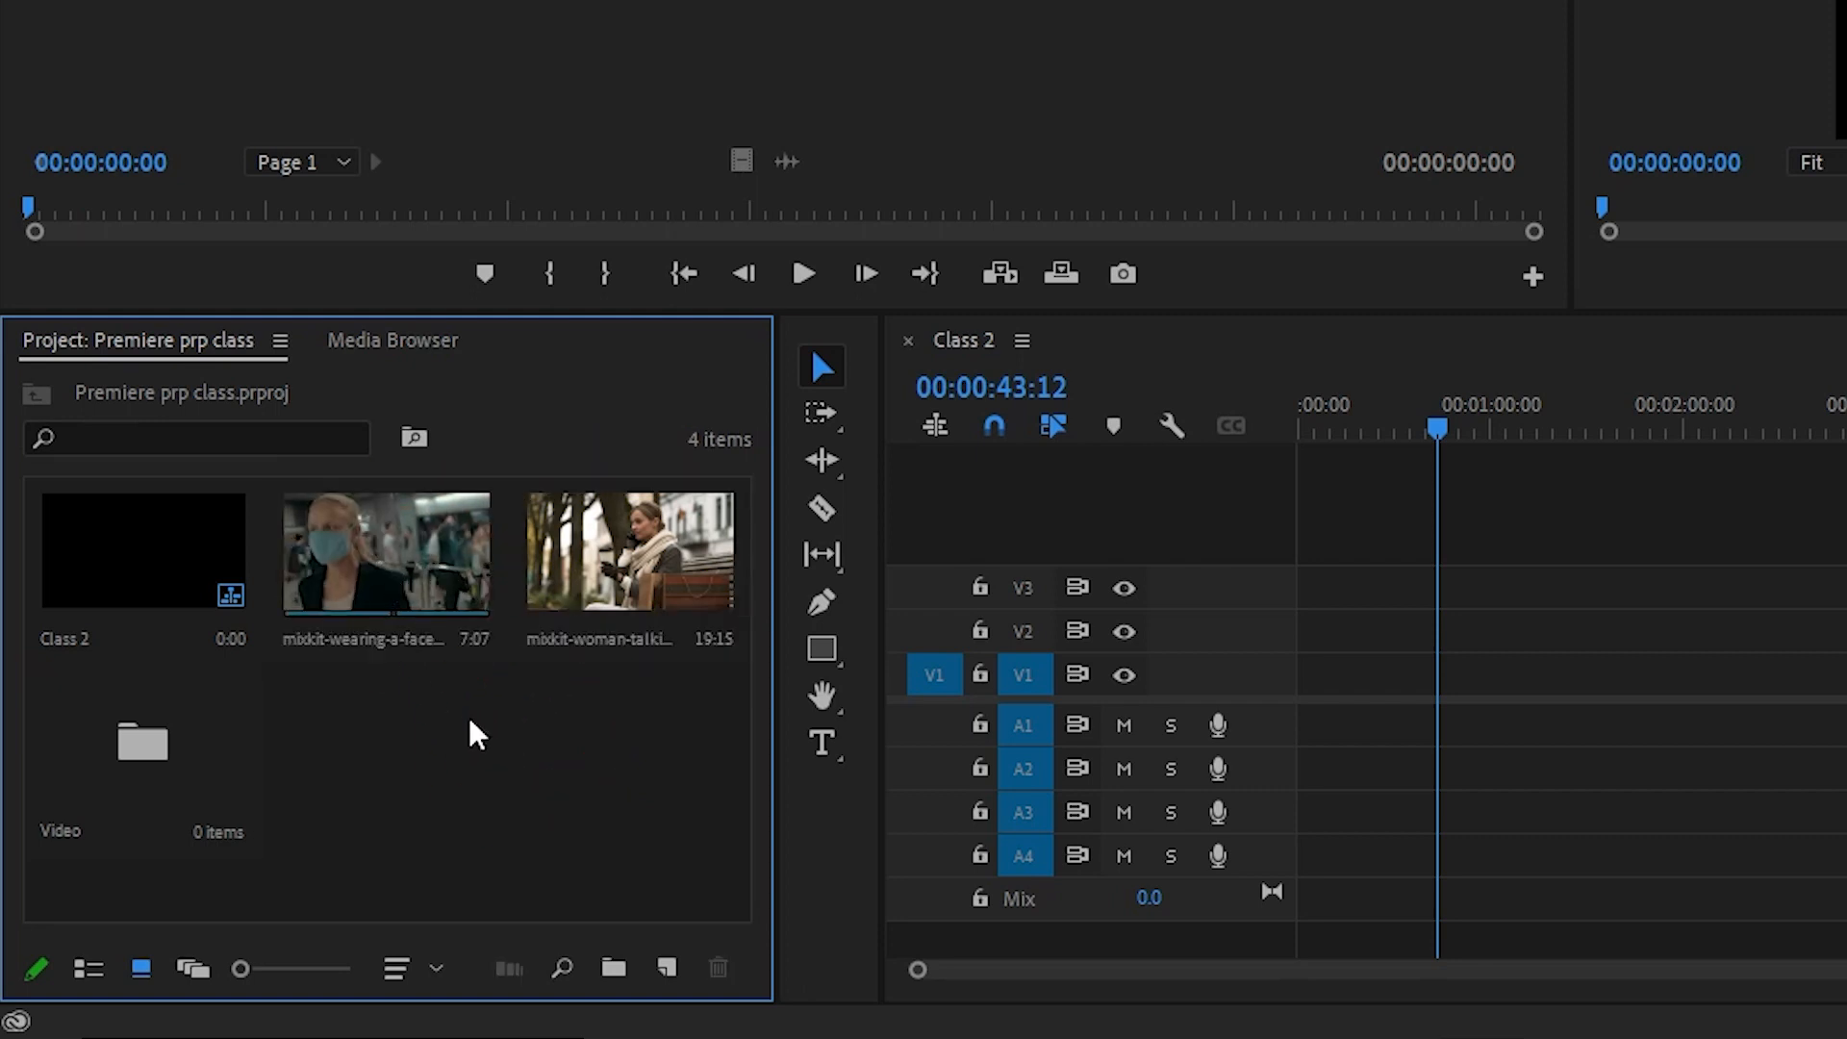
click(391, 577)
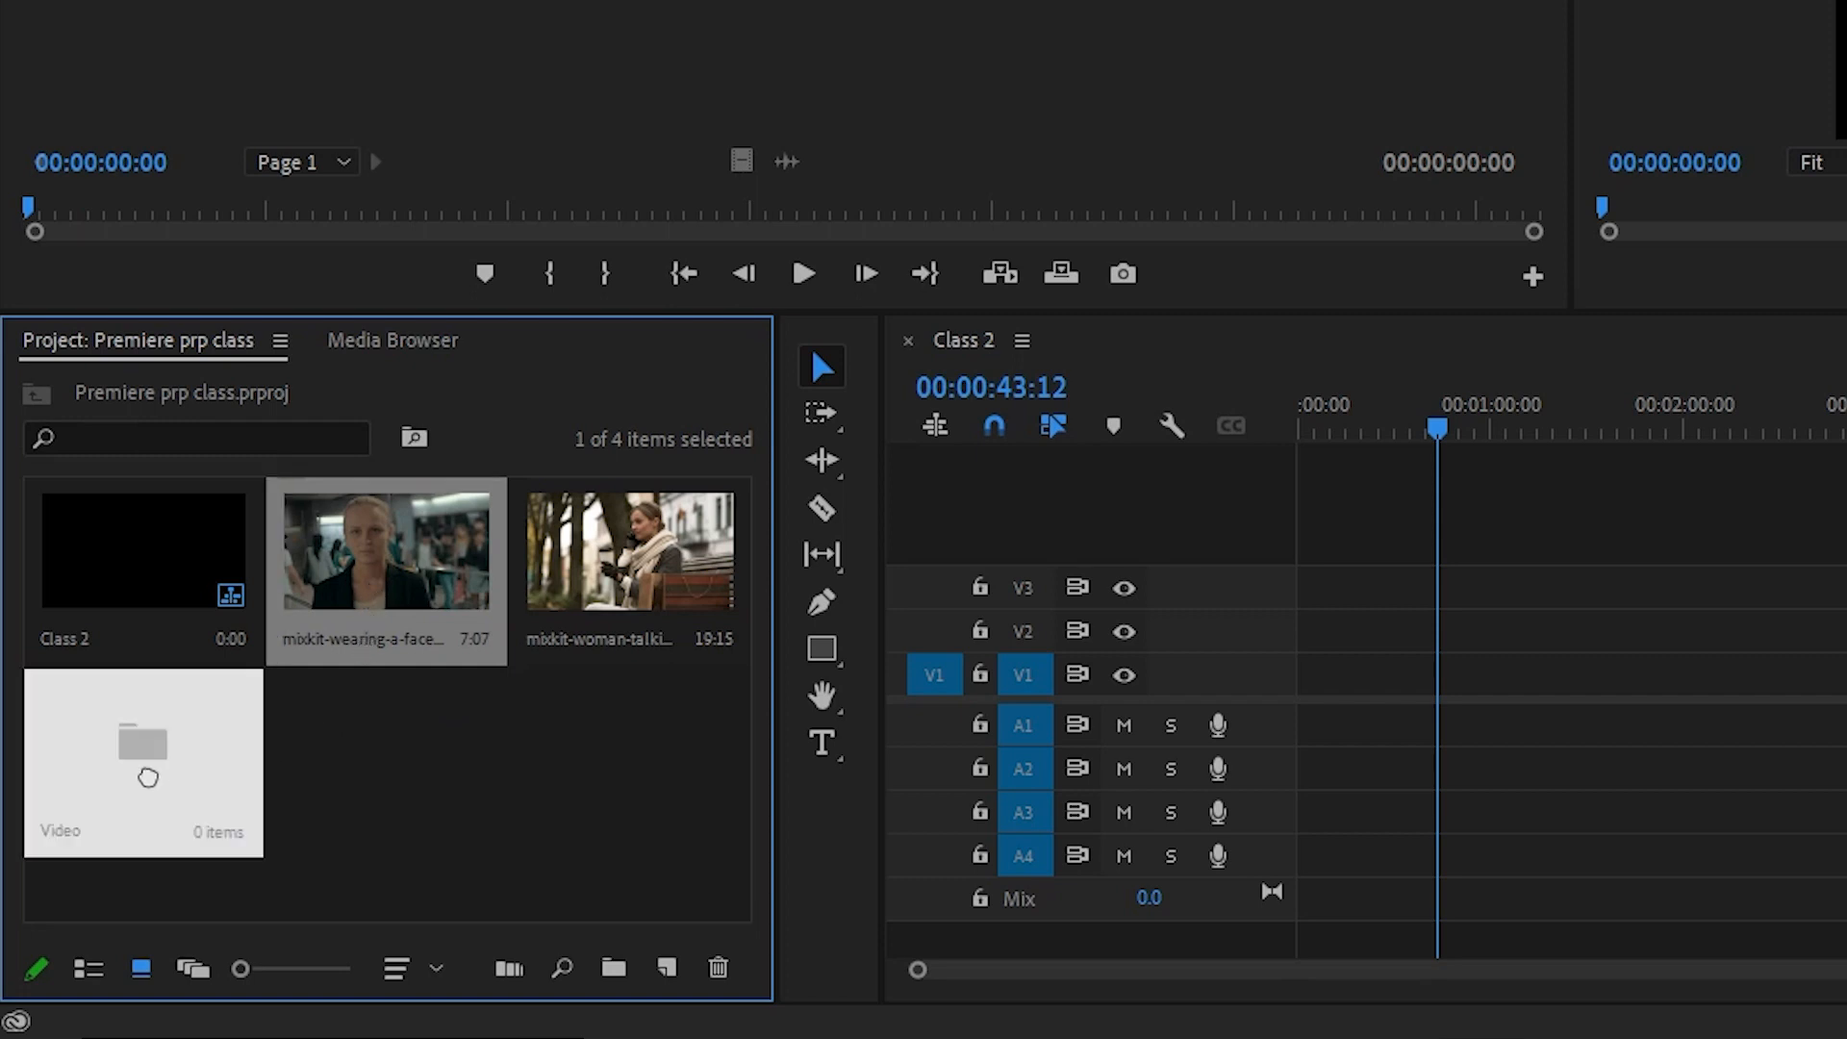
drag(147, 777, 149, 777)
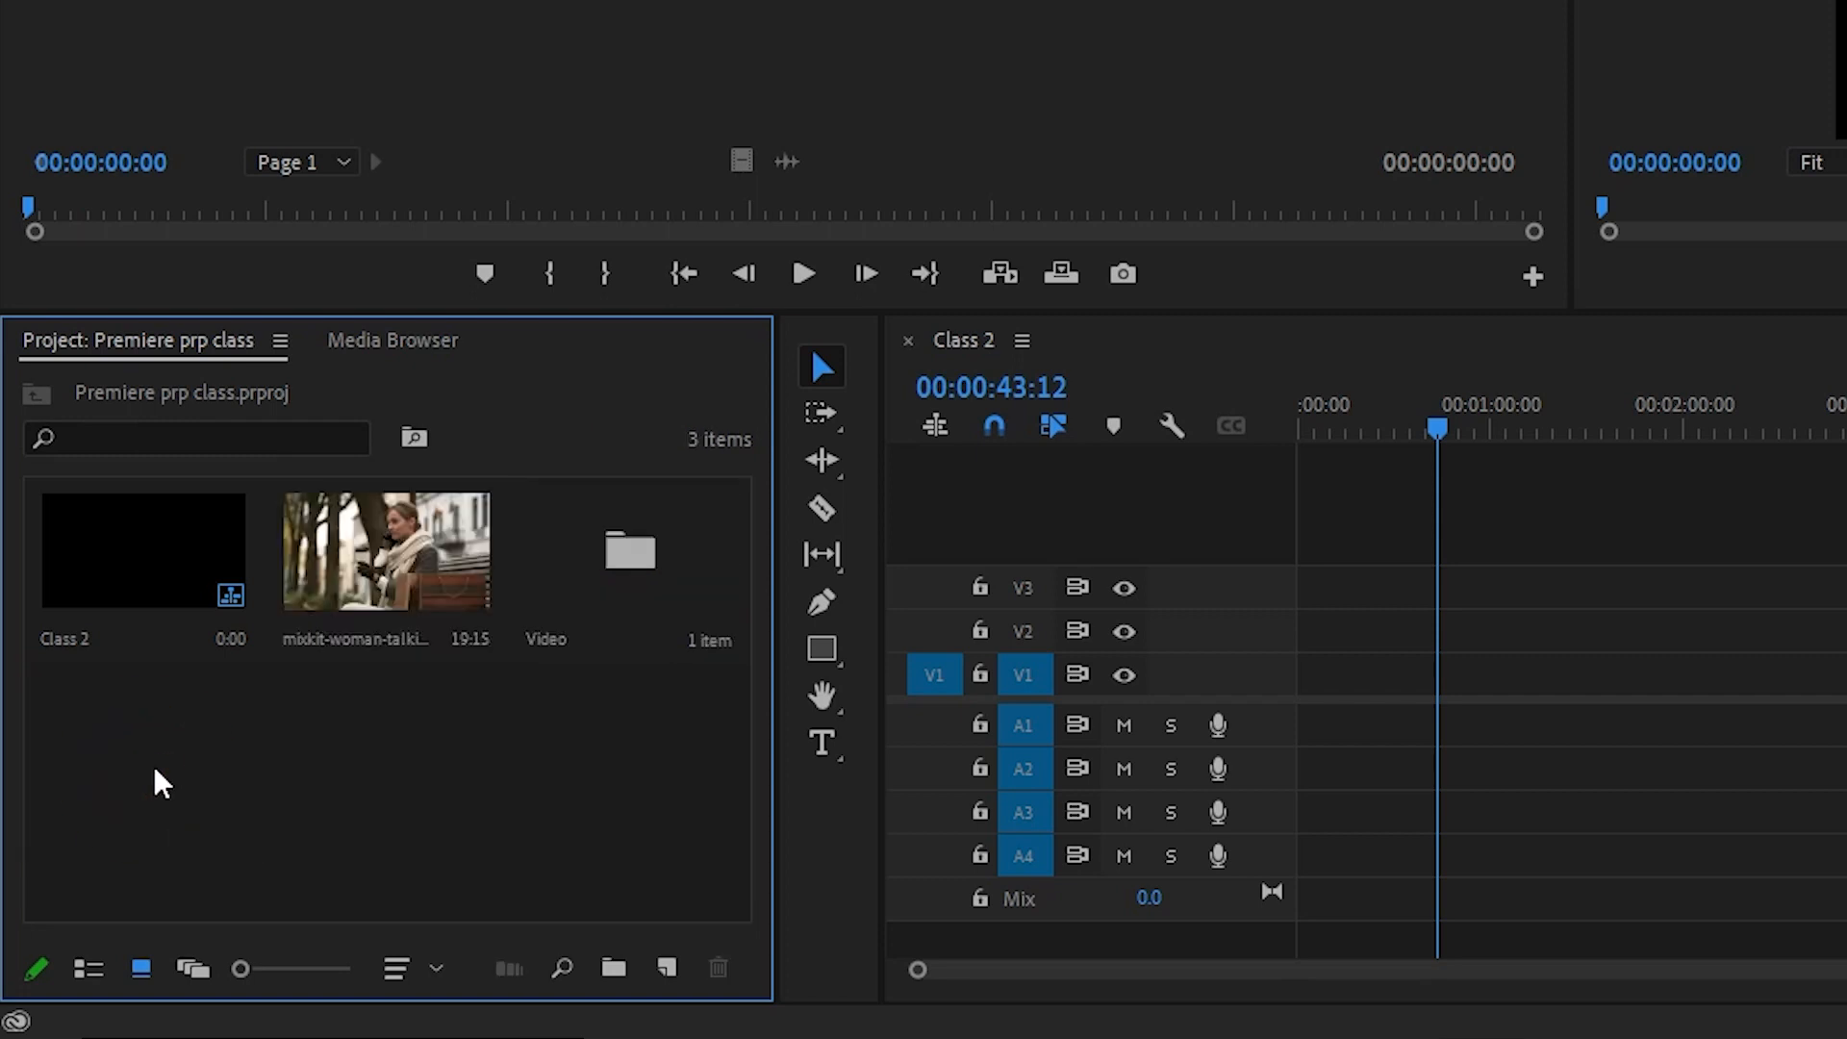
double_click(613, 589)
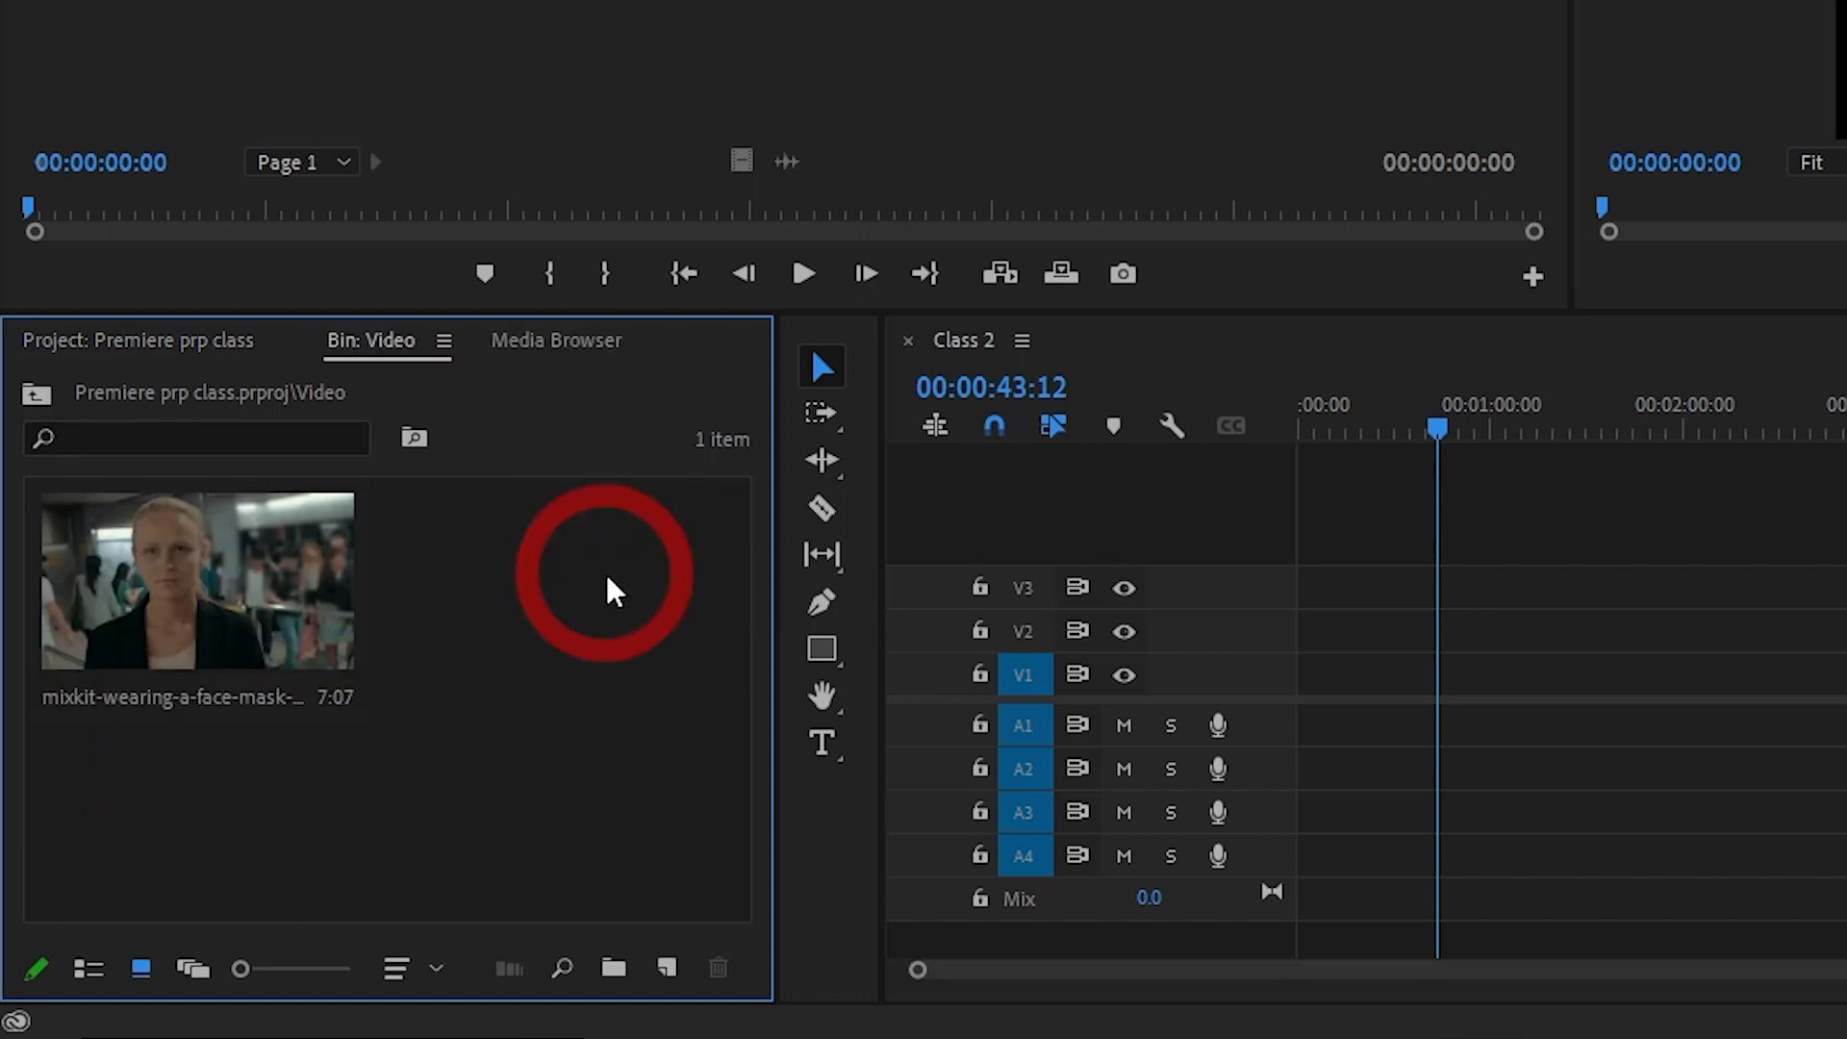
click(37, 394)
Move the mixkit-woman-talking-on-the-phone clip into the Video bin, check the bin's contents and return to the project root.
click(430, 581)
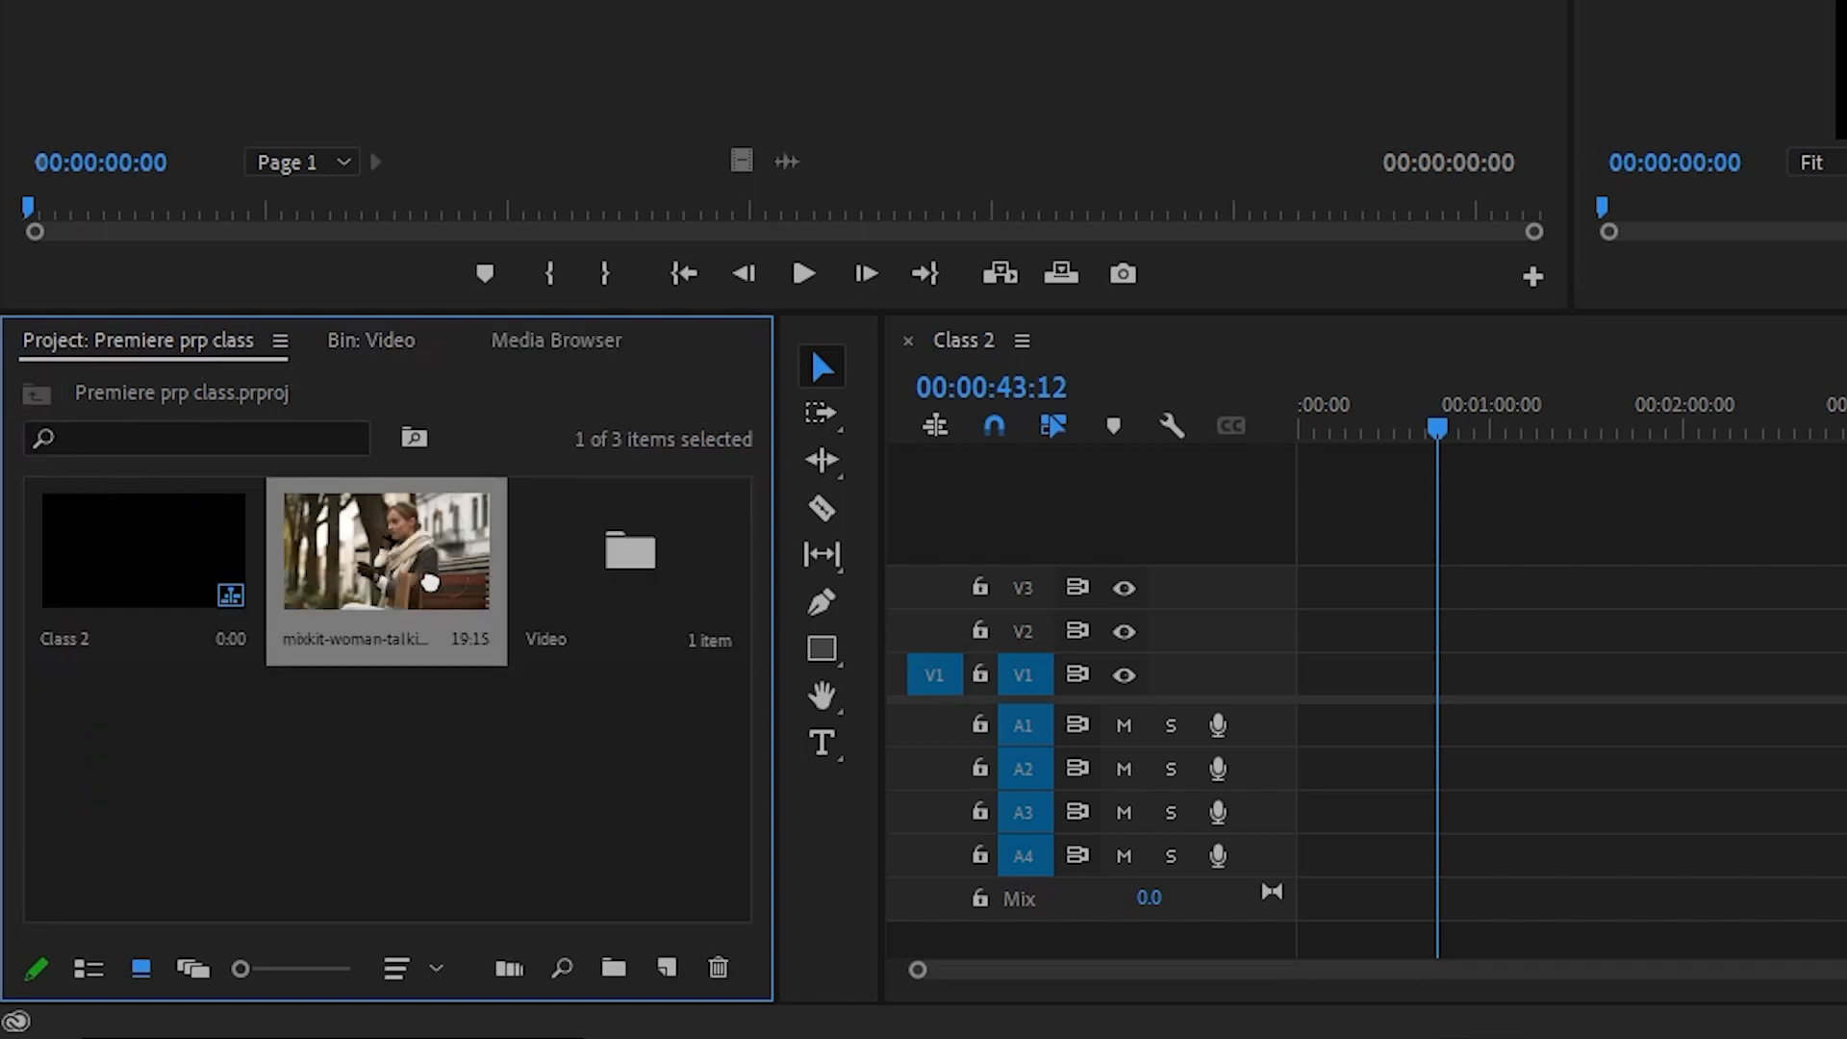
drag(430, 581, 620, 604)
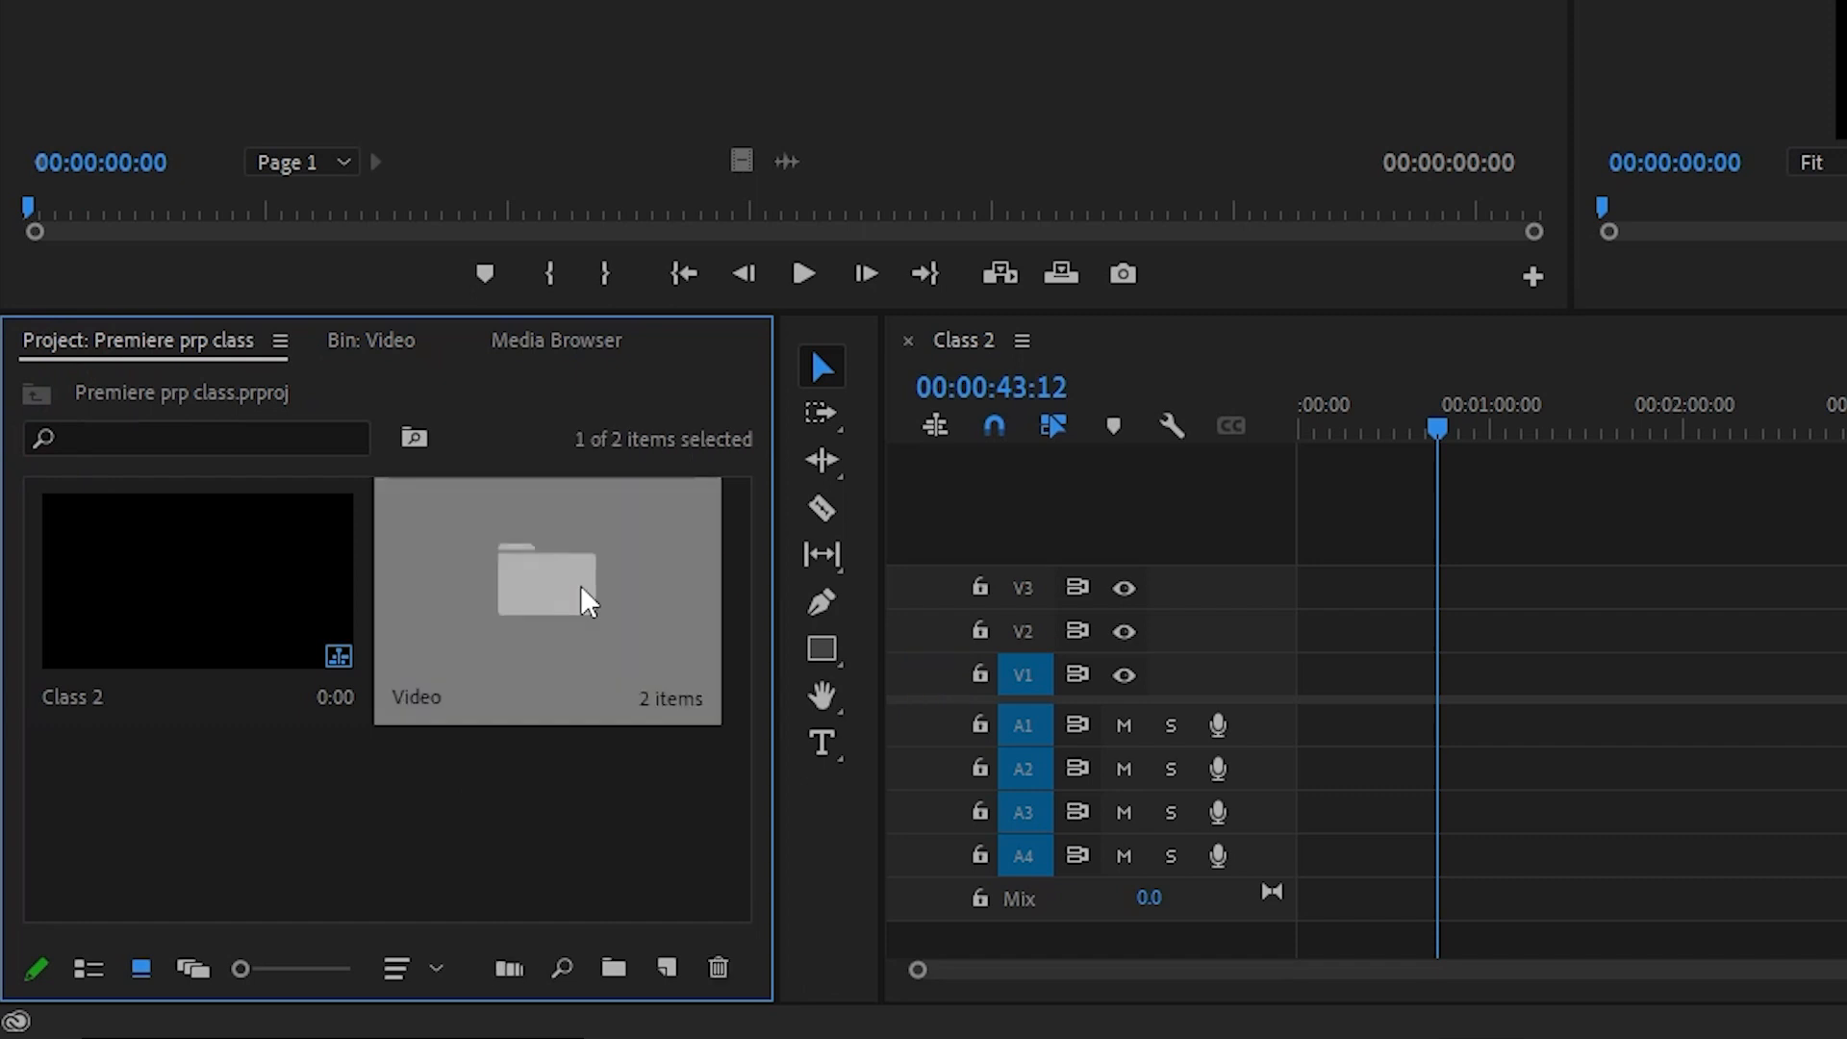
double_click(582, 596)
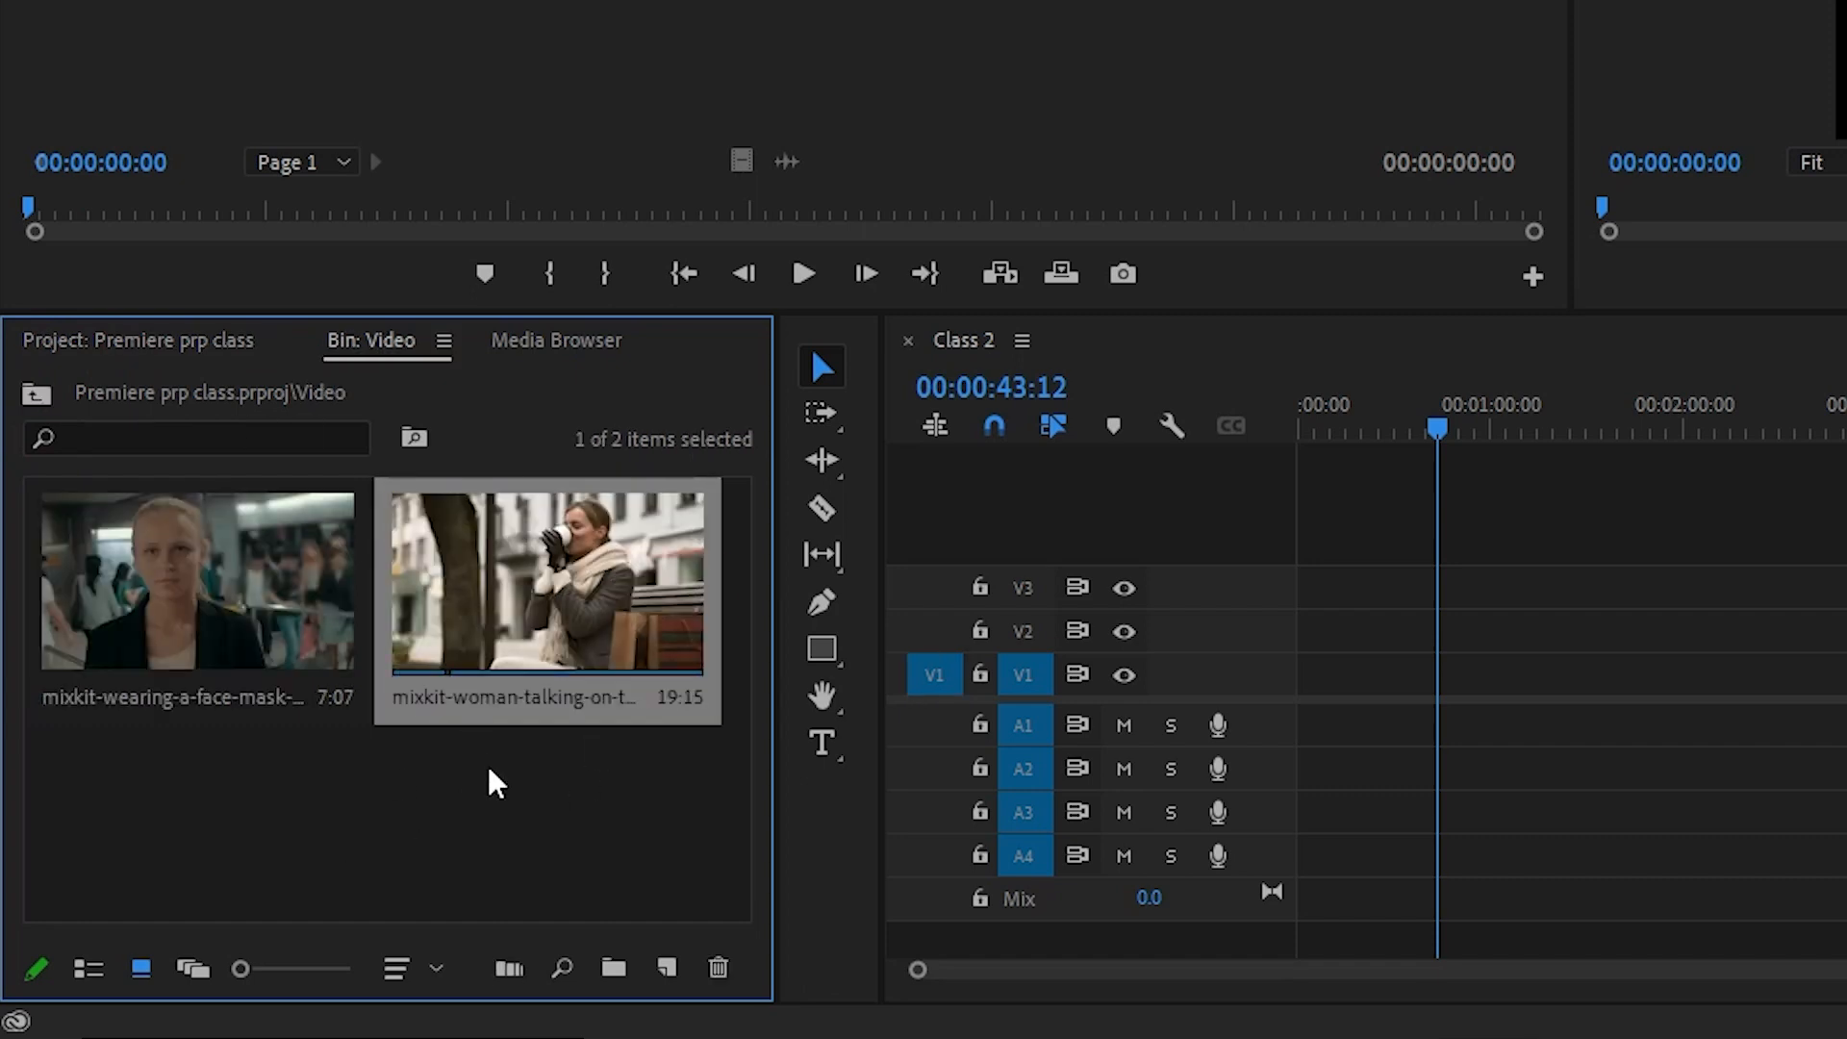
click(36, 392)
click(424, 866)
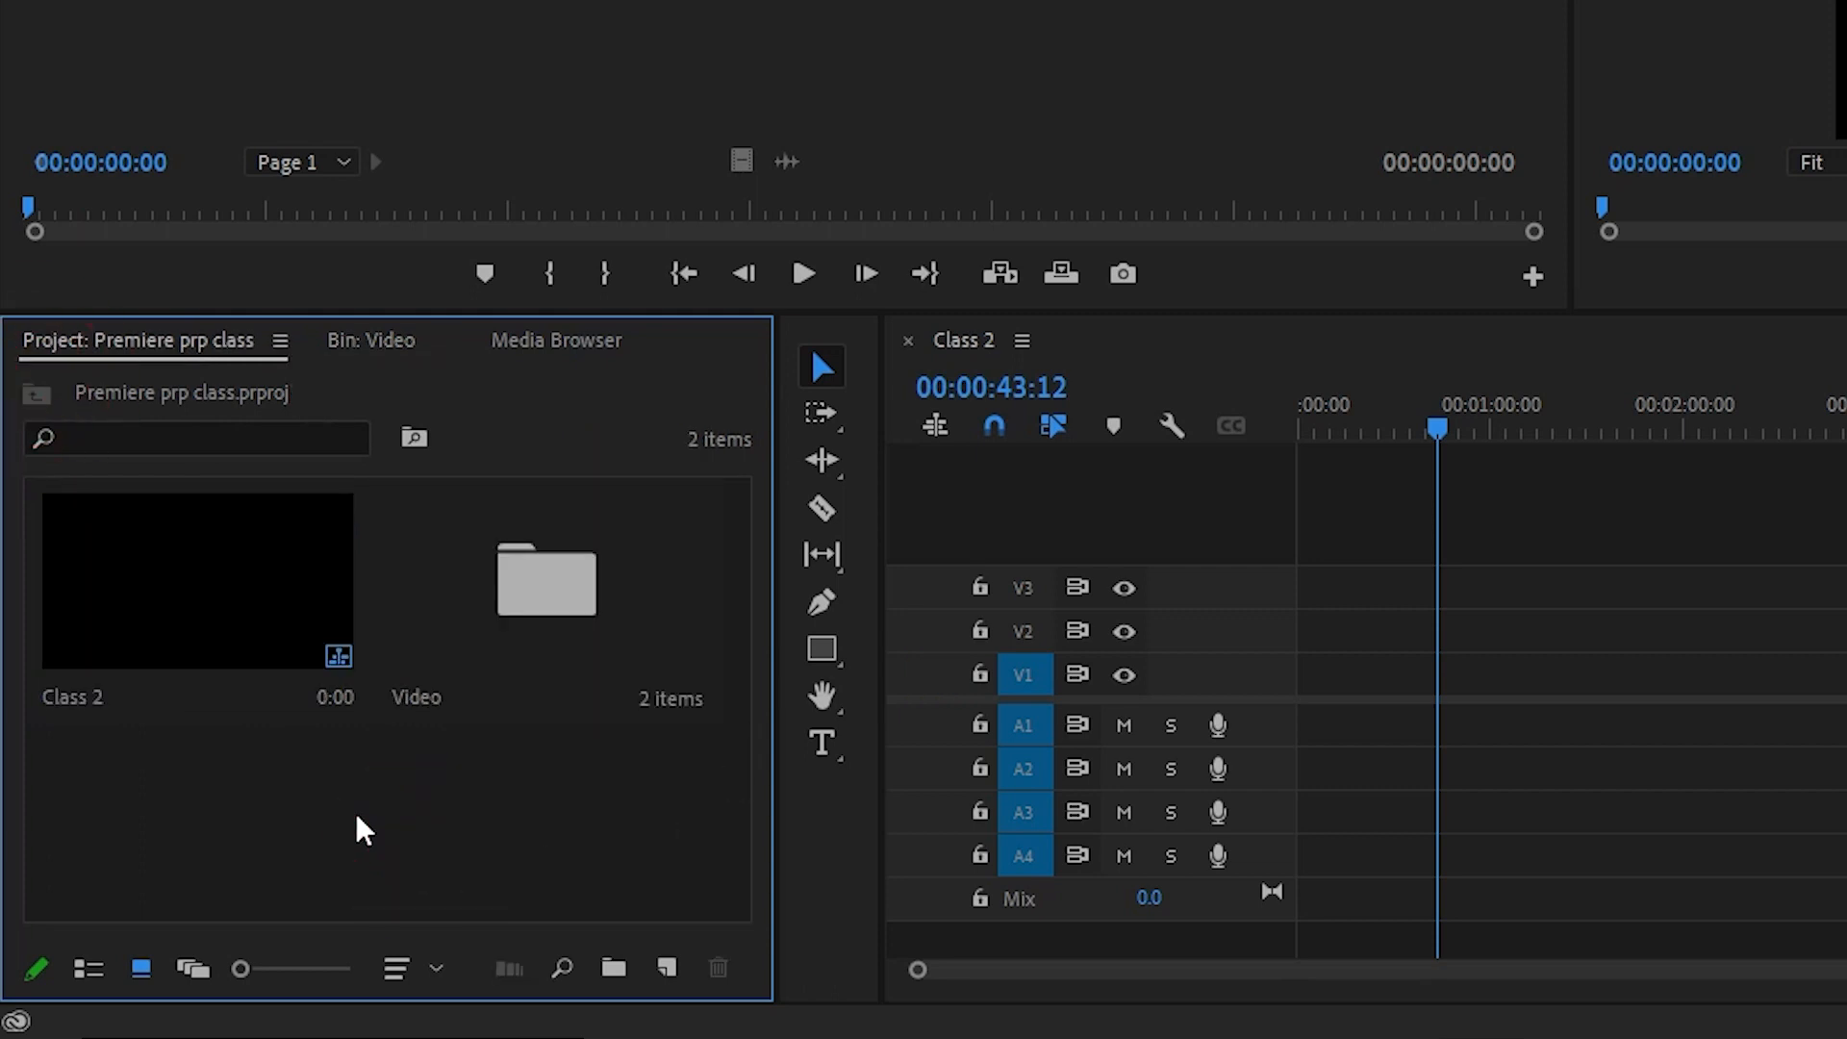
Create another bin named Audio at the project root, beside the Video bin.
right_click(360, 826)
click(280, 845)
click(613, 967)
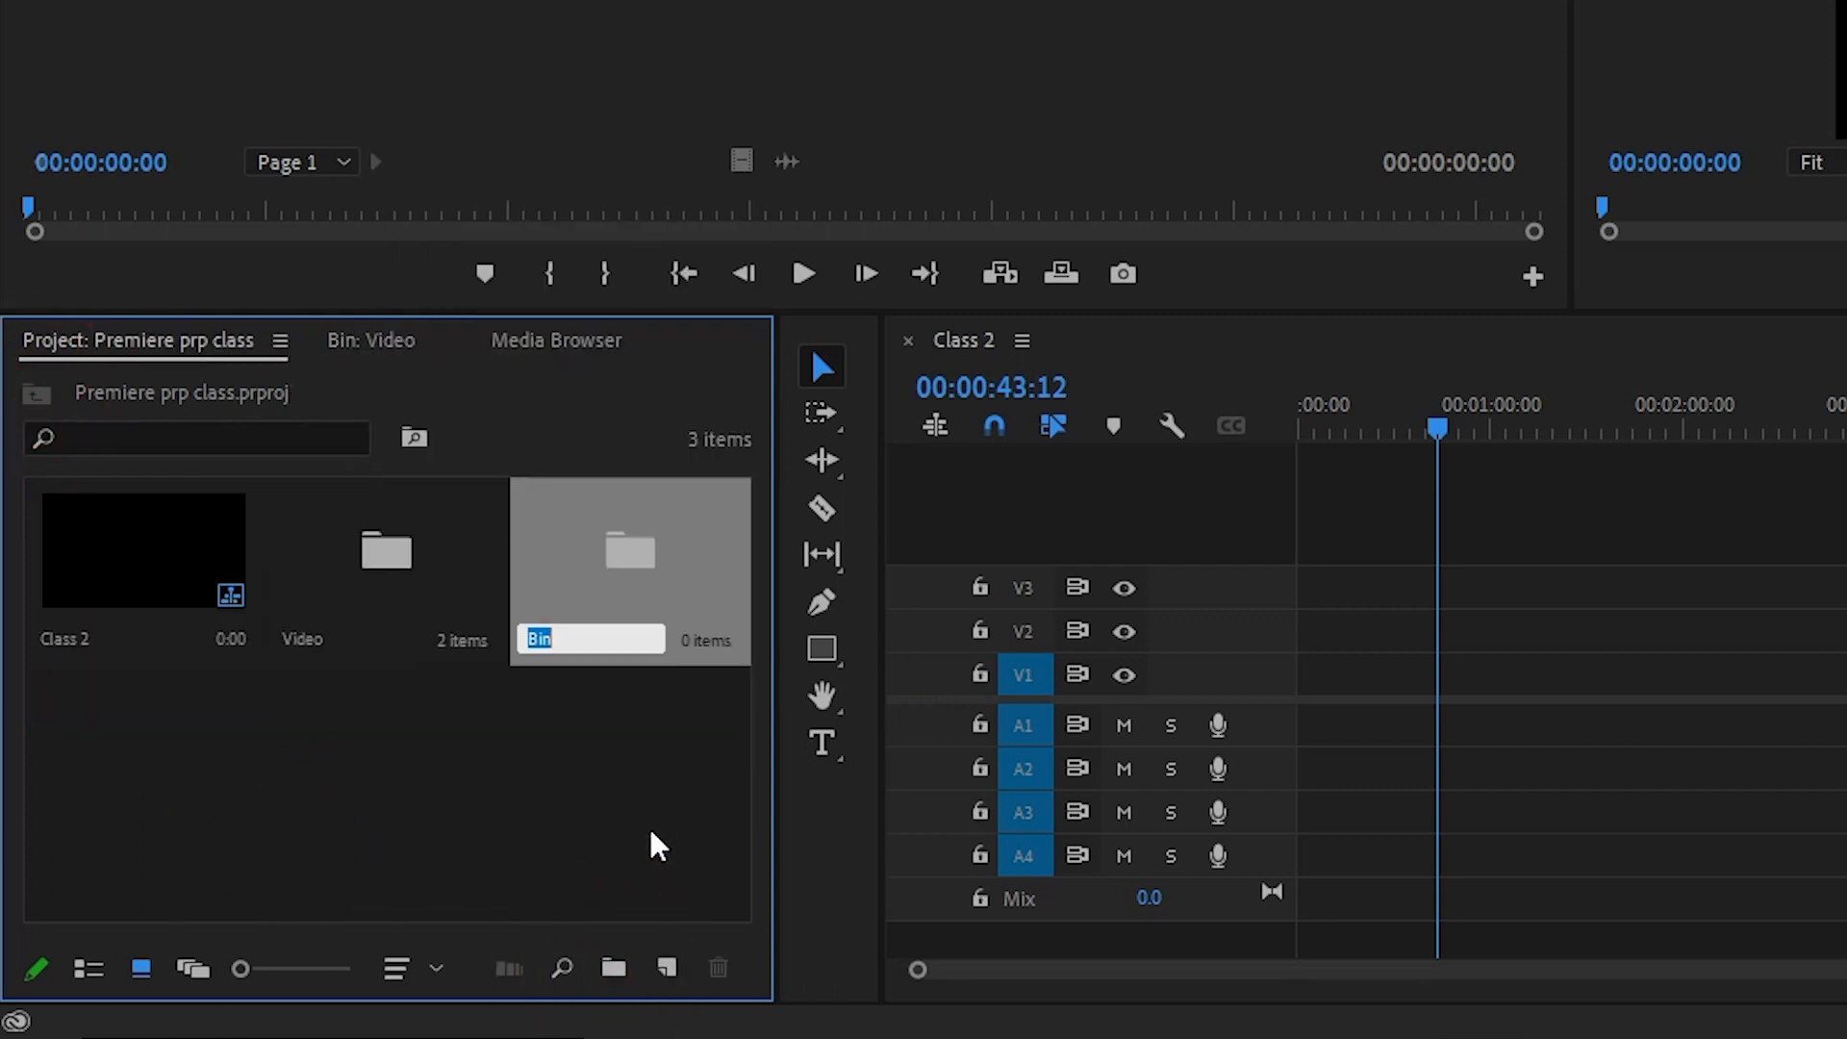
text(Aude)
key(BackSpace)
text(io)
click(638, 774)
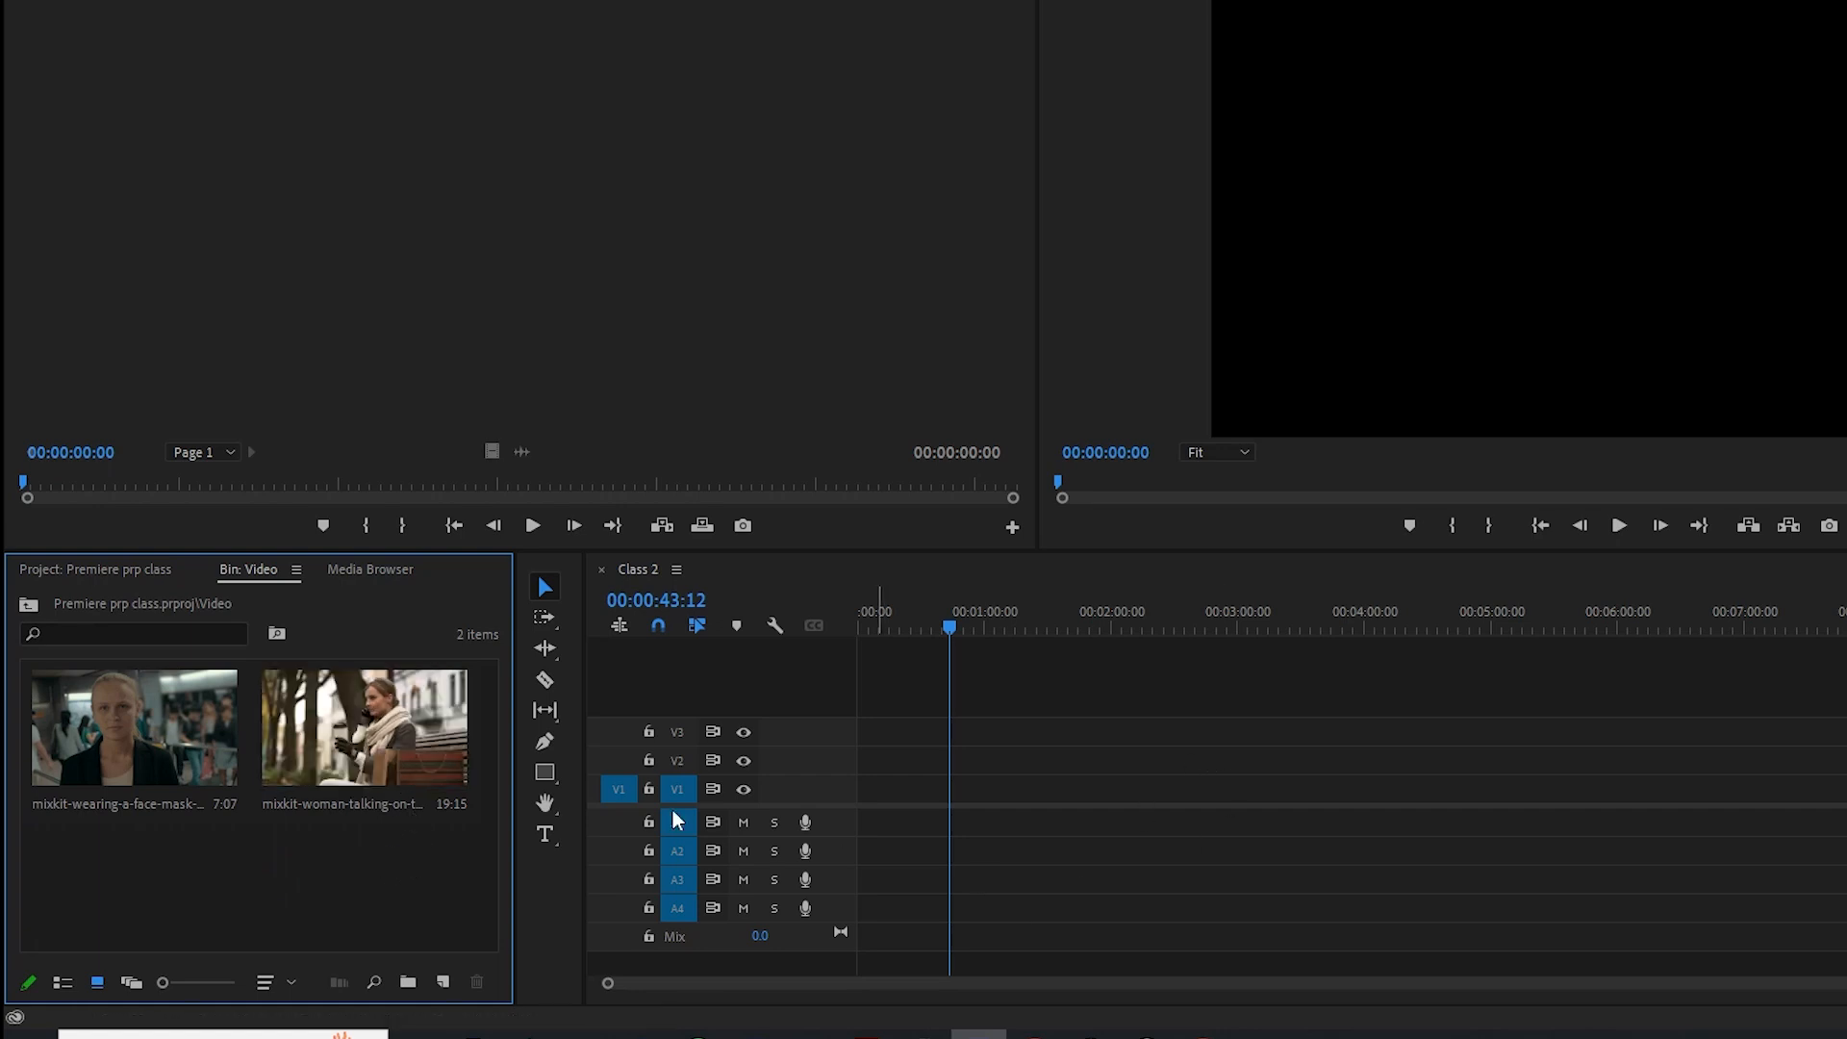
Place the woman-talking clip at the start of V1 in the Class 2 sequence, keeping the existing sequence settings.
drag(394, 760, 890, 795)
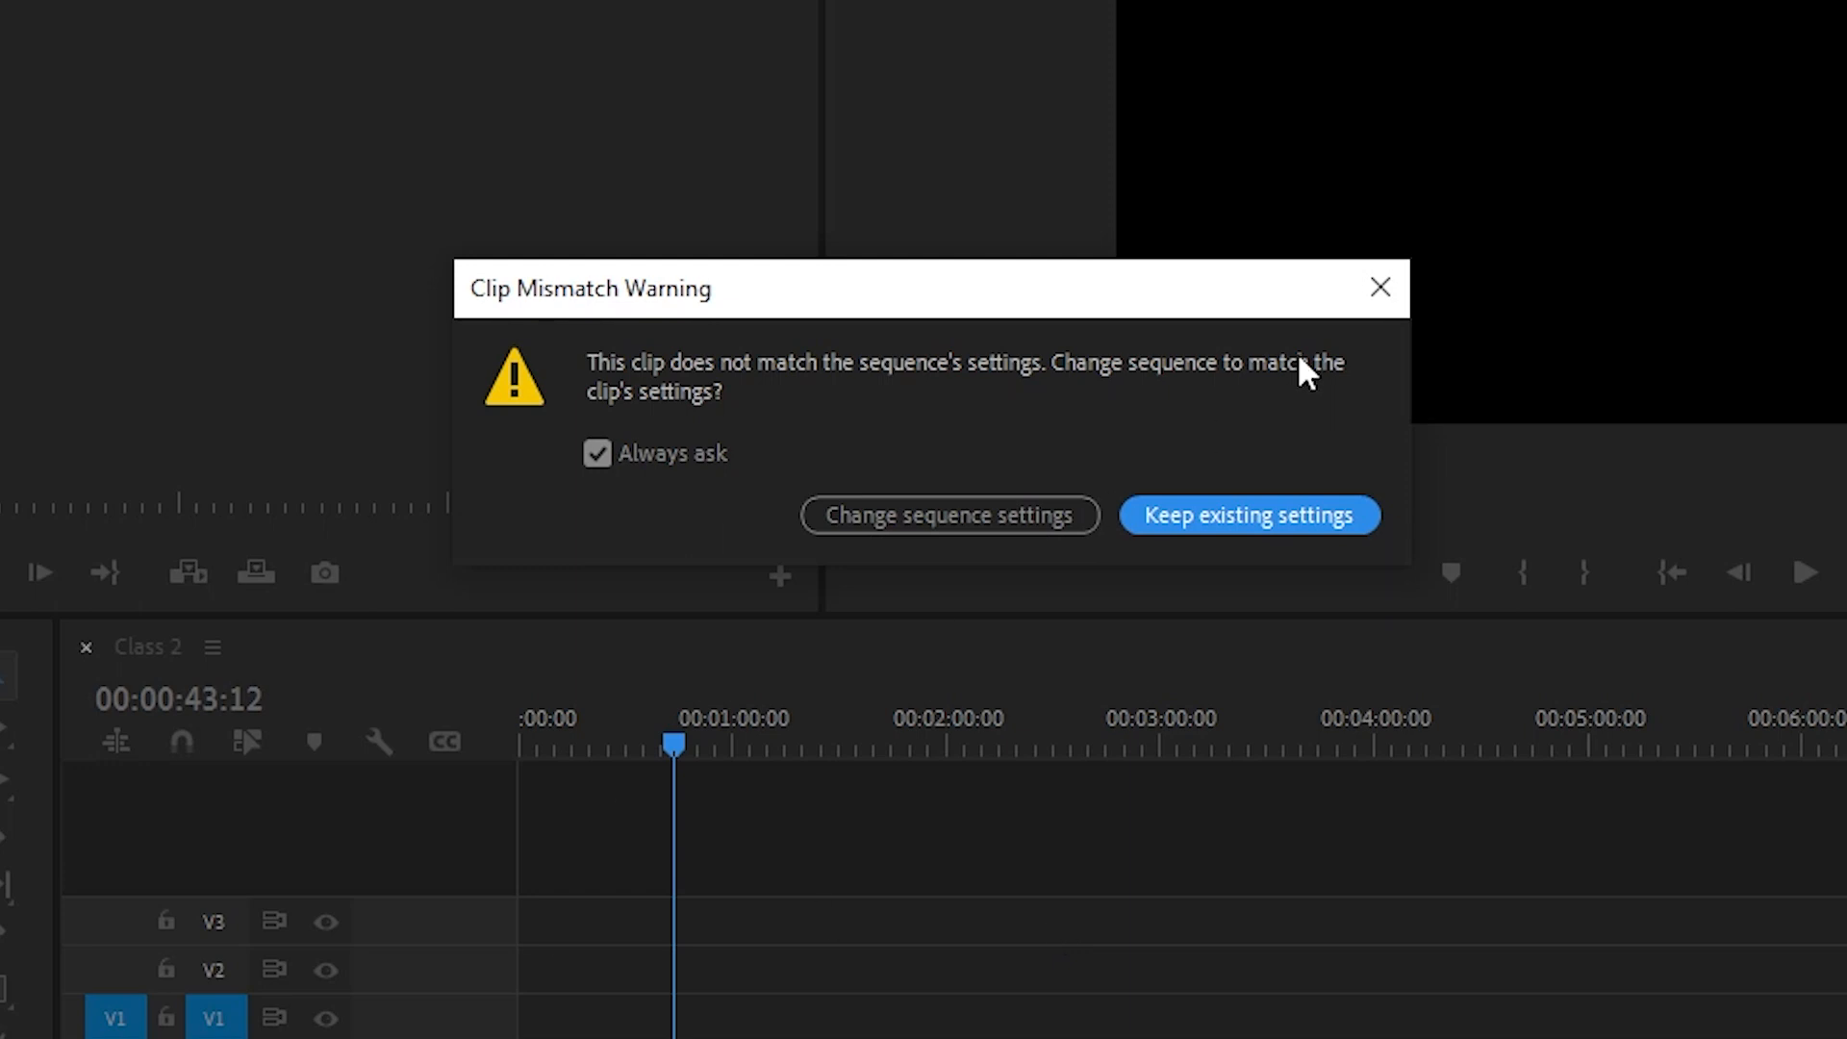
drag(987, 307, 1070, 197)
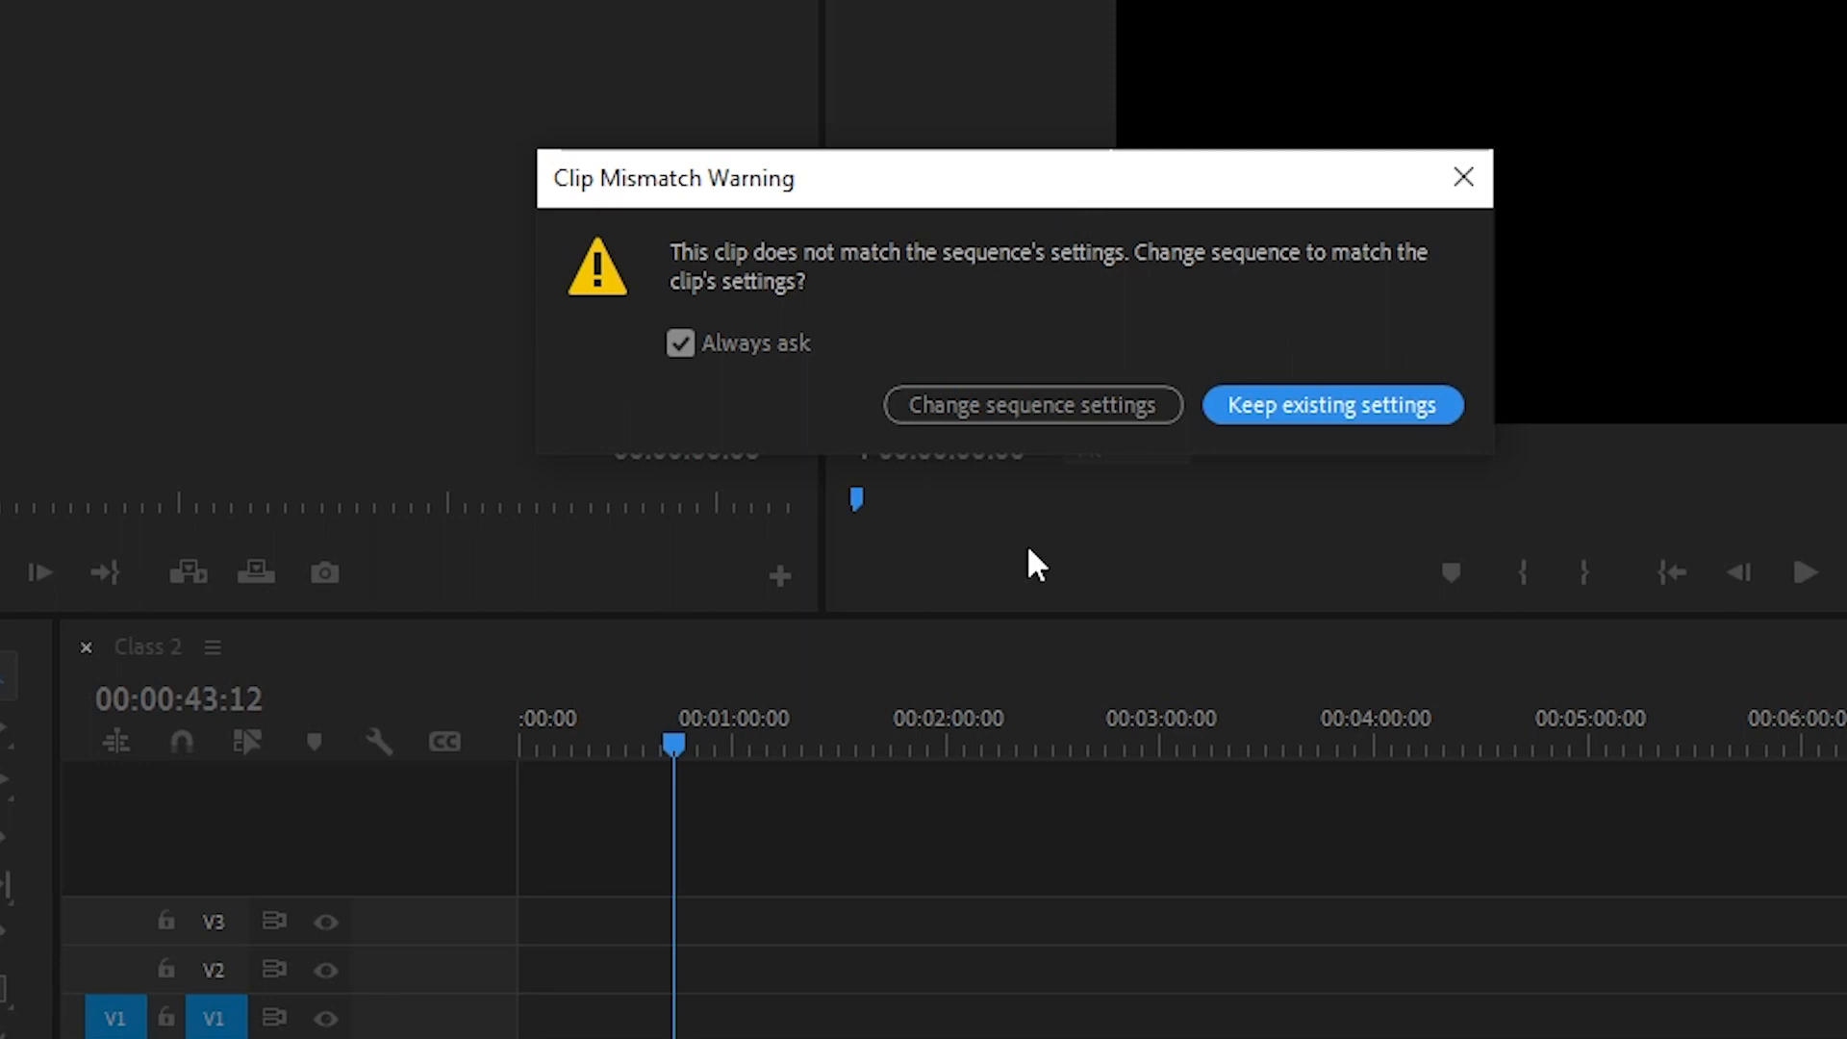
drag(993, 175, 969, 117)
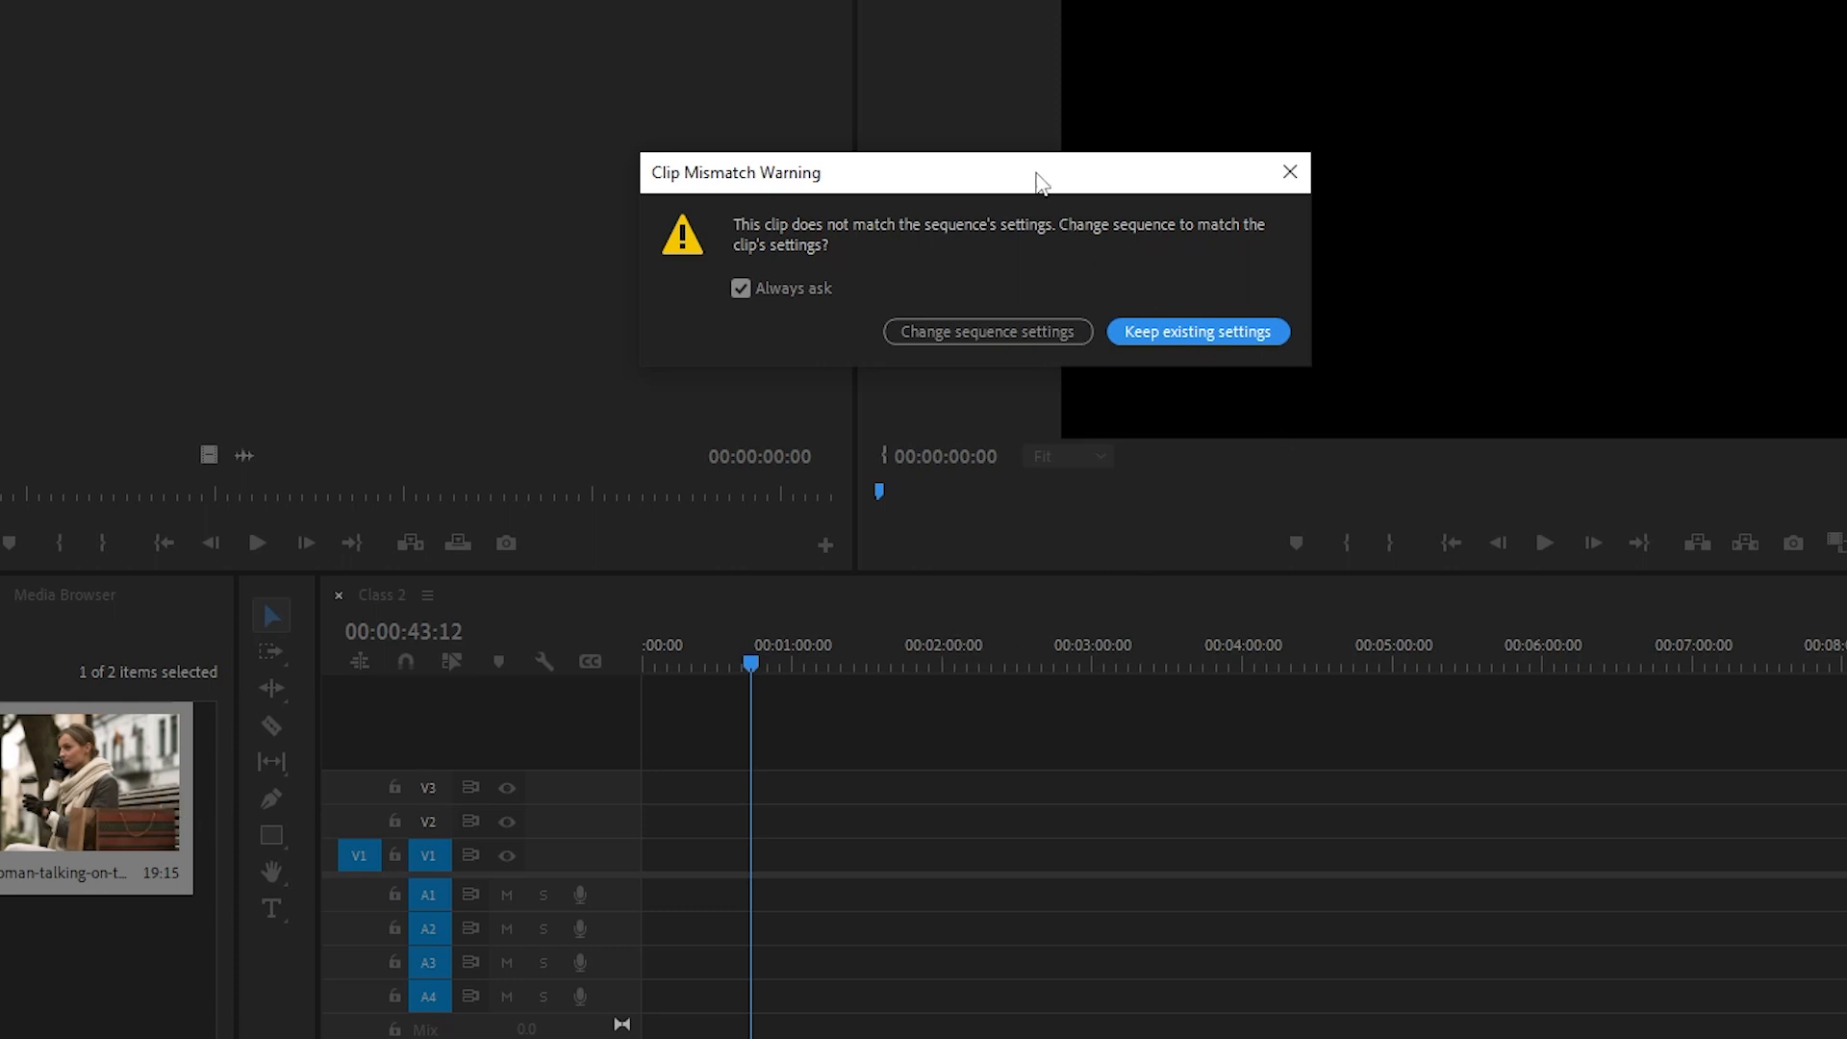
drag(1037, 181, 1037, 164)
click(1172, 317)
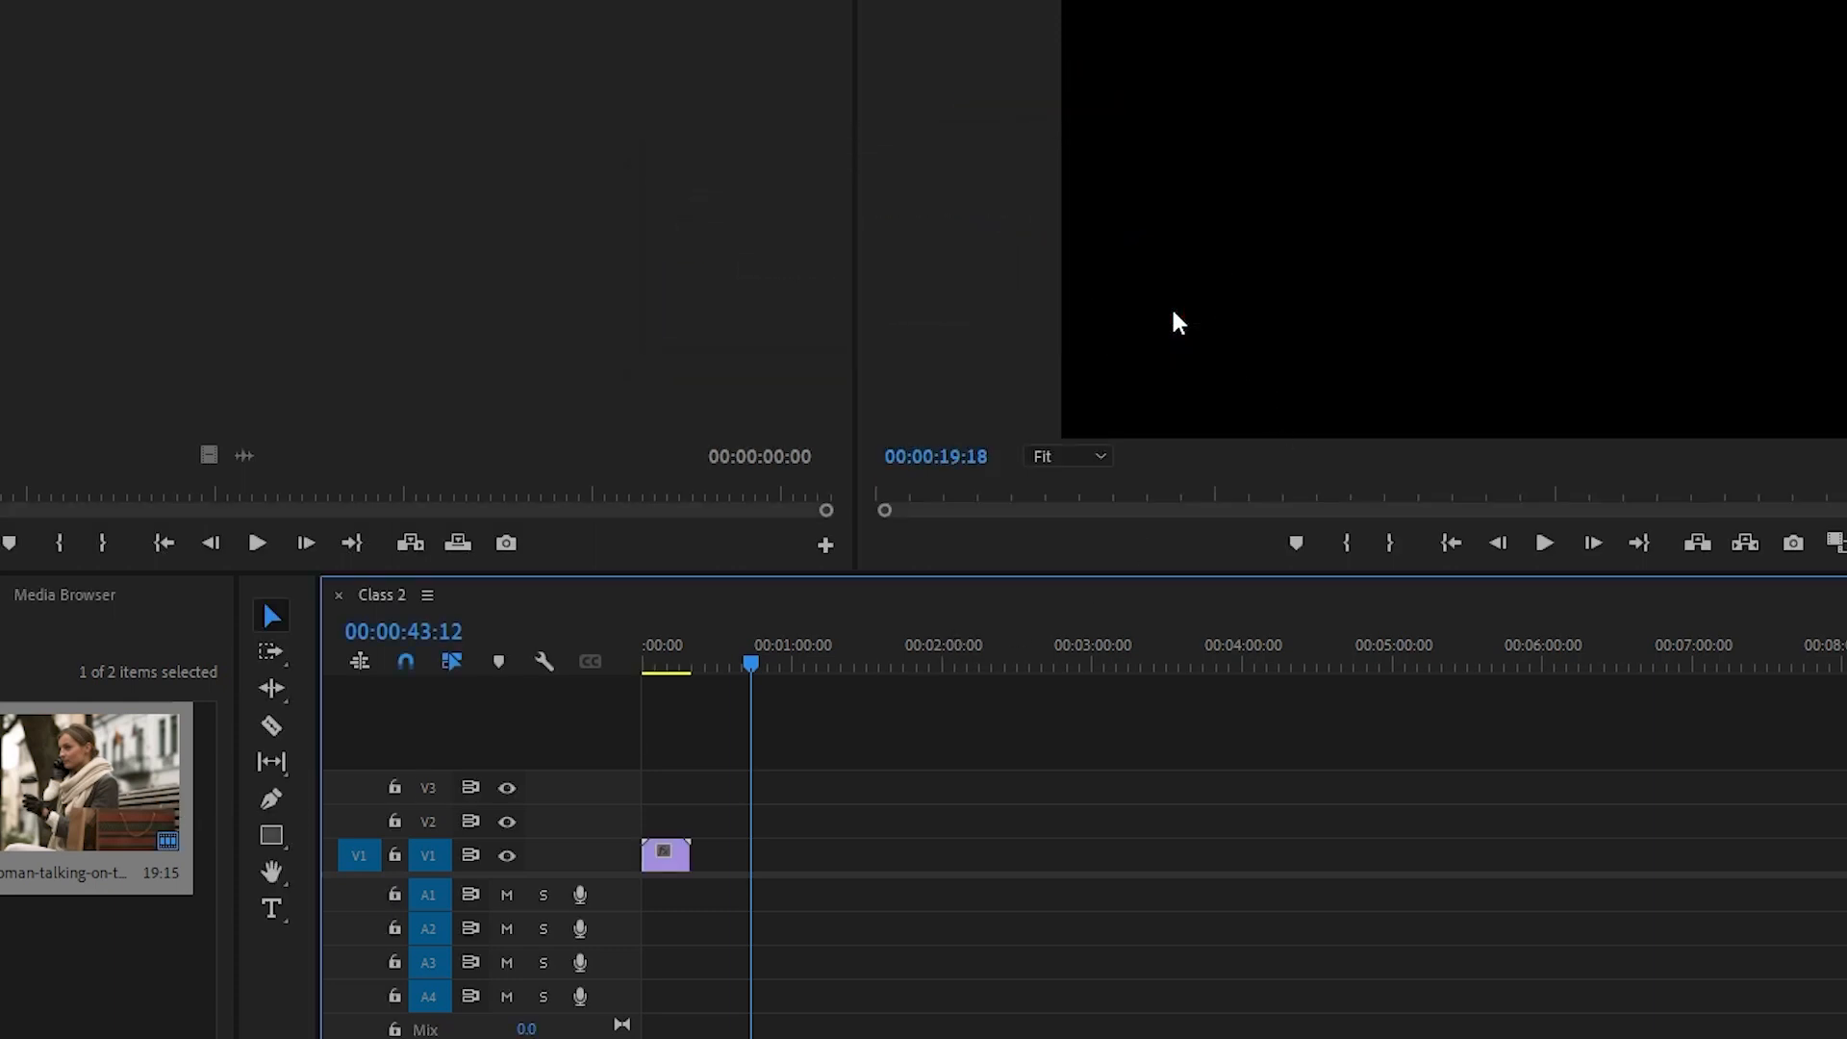
Apply Scale to Frame Size to the woman-talking clip on V1 and preview how it fills the frame.
click(738, 666)
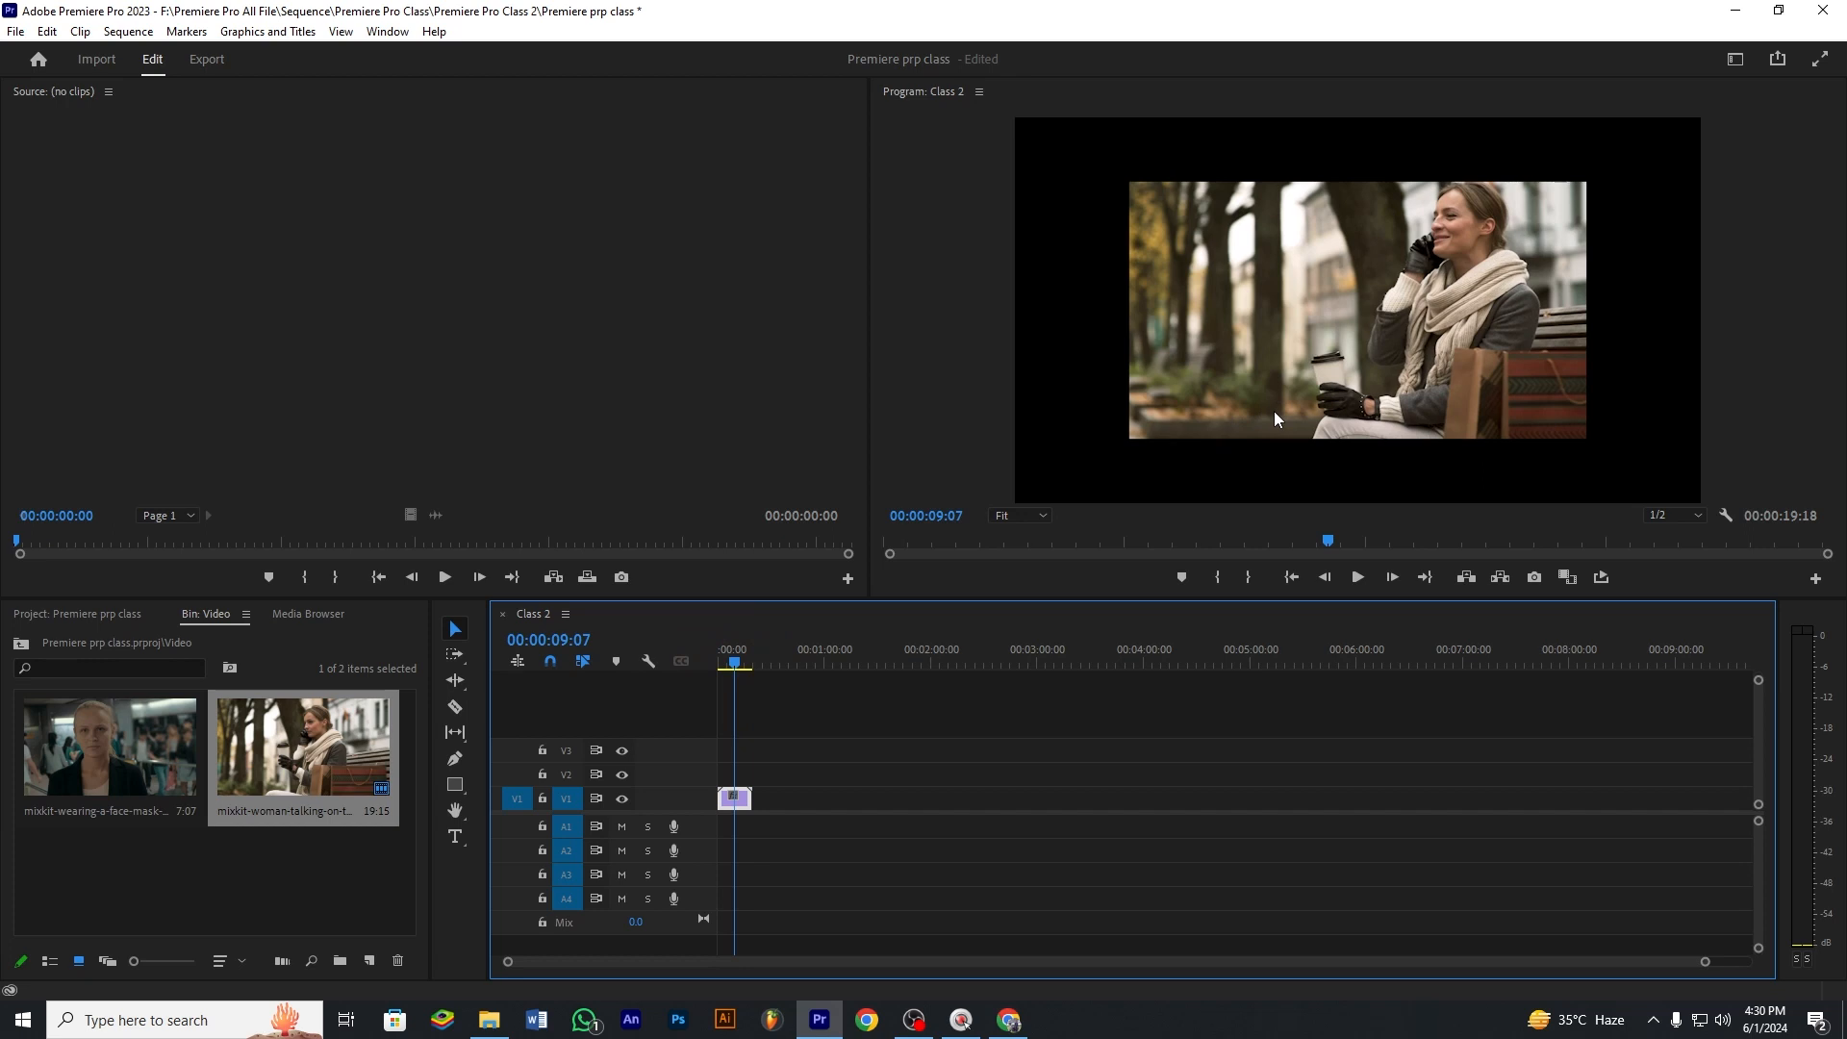
drag(744, 665, 731, 665)
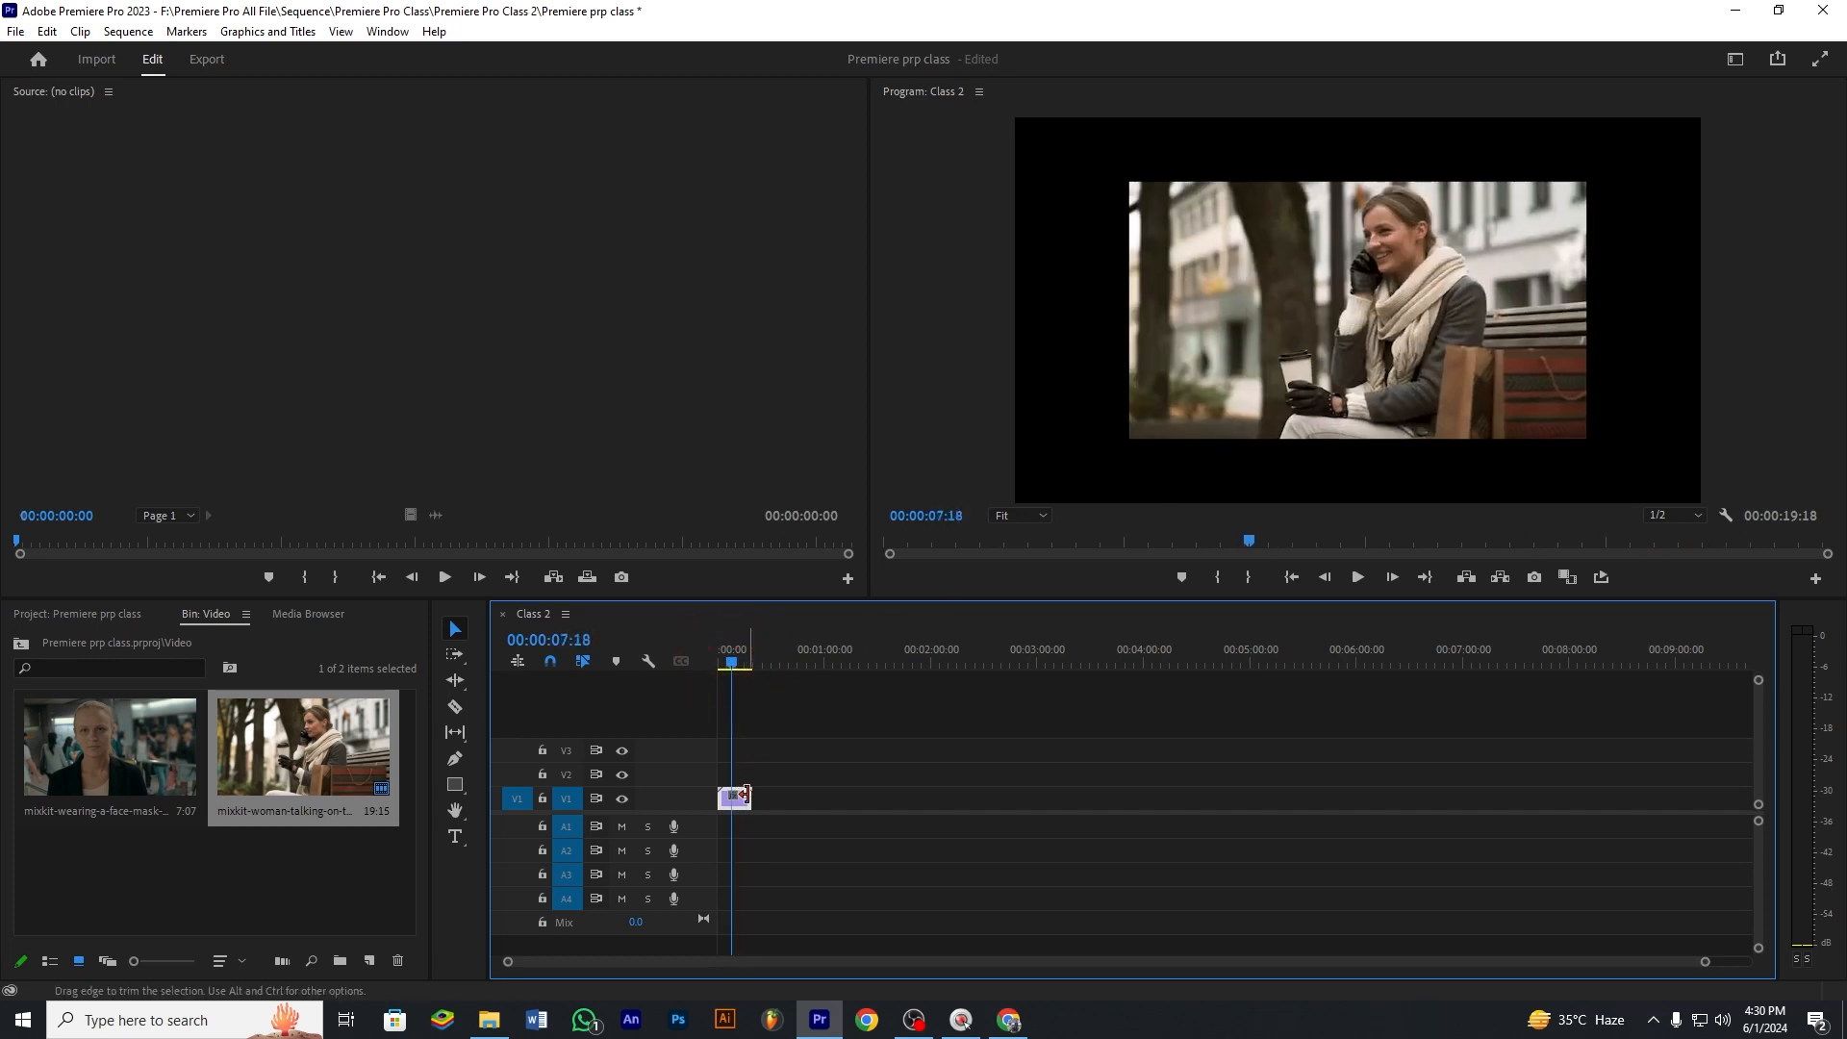
click(725, 664)
click(730, 663)
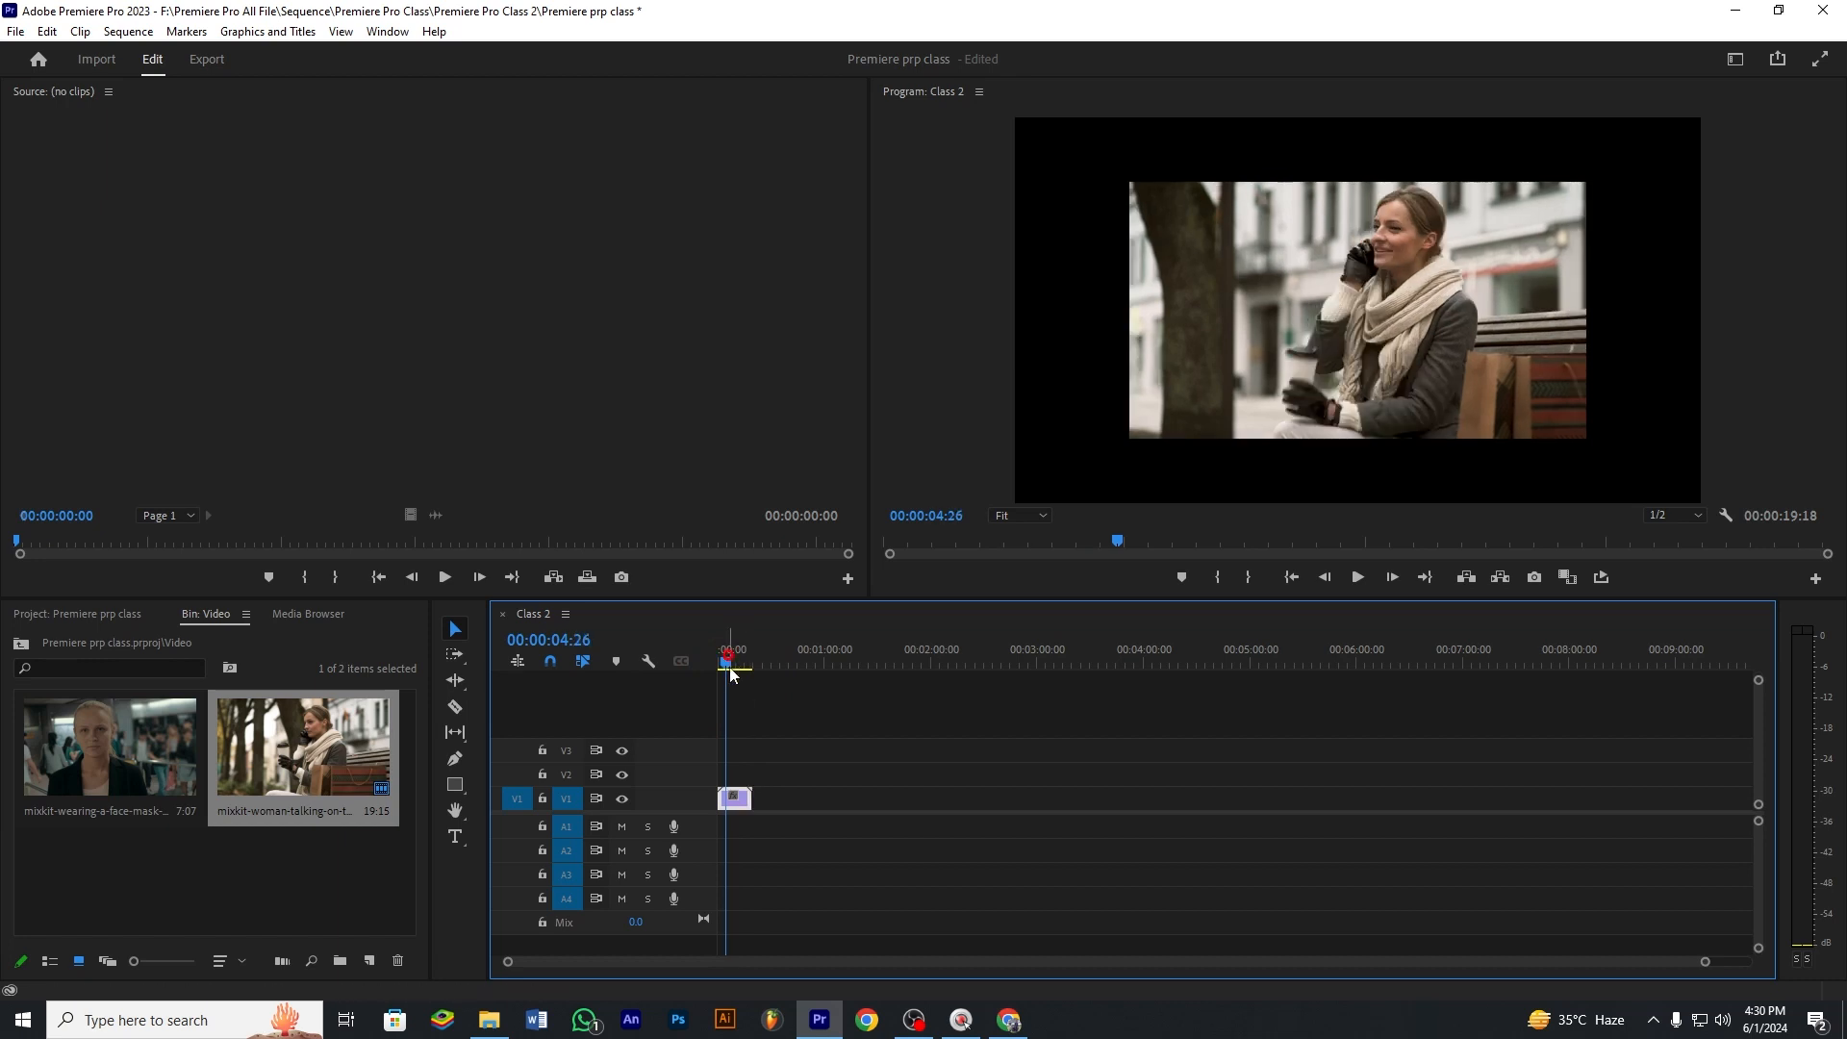
right_click(735, 808)
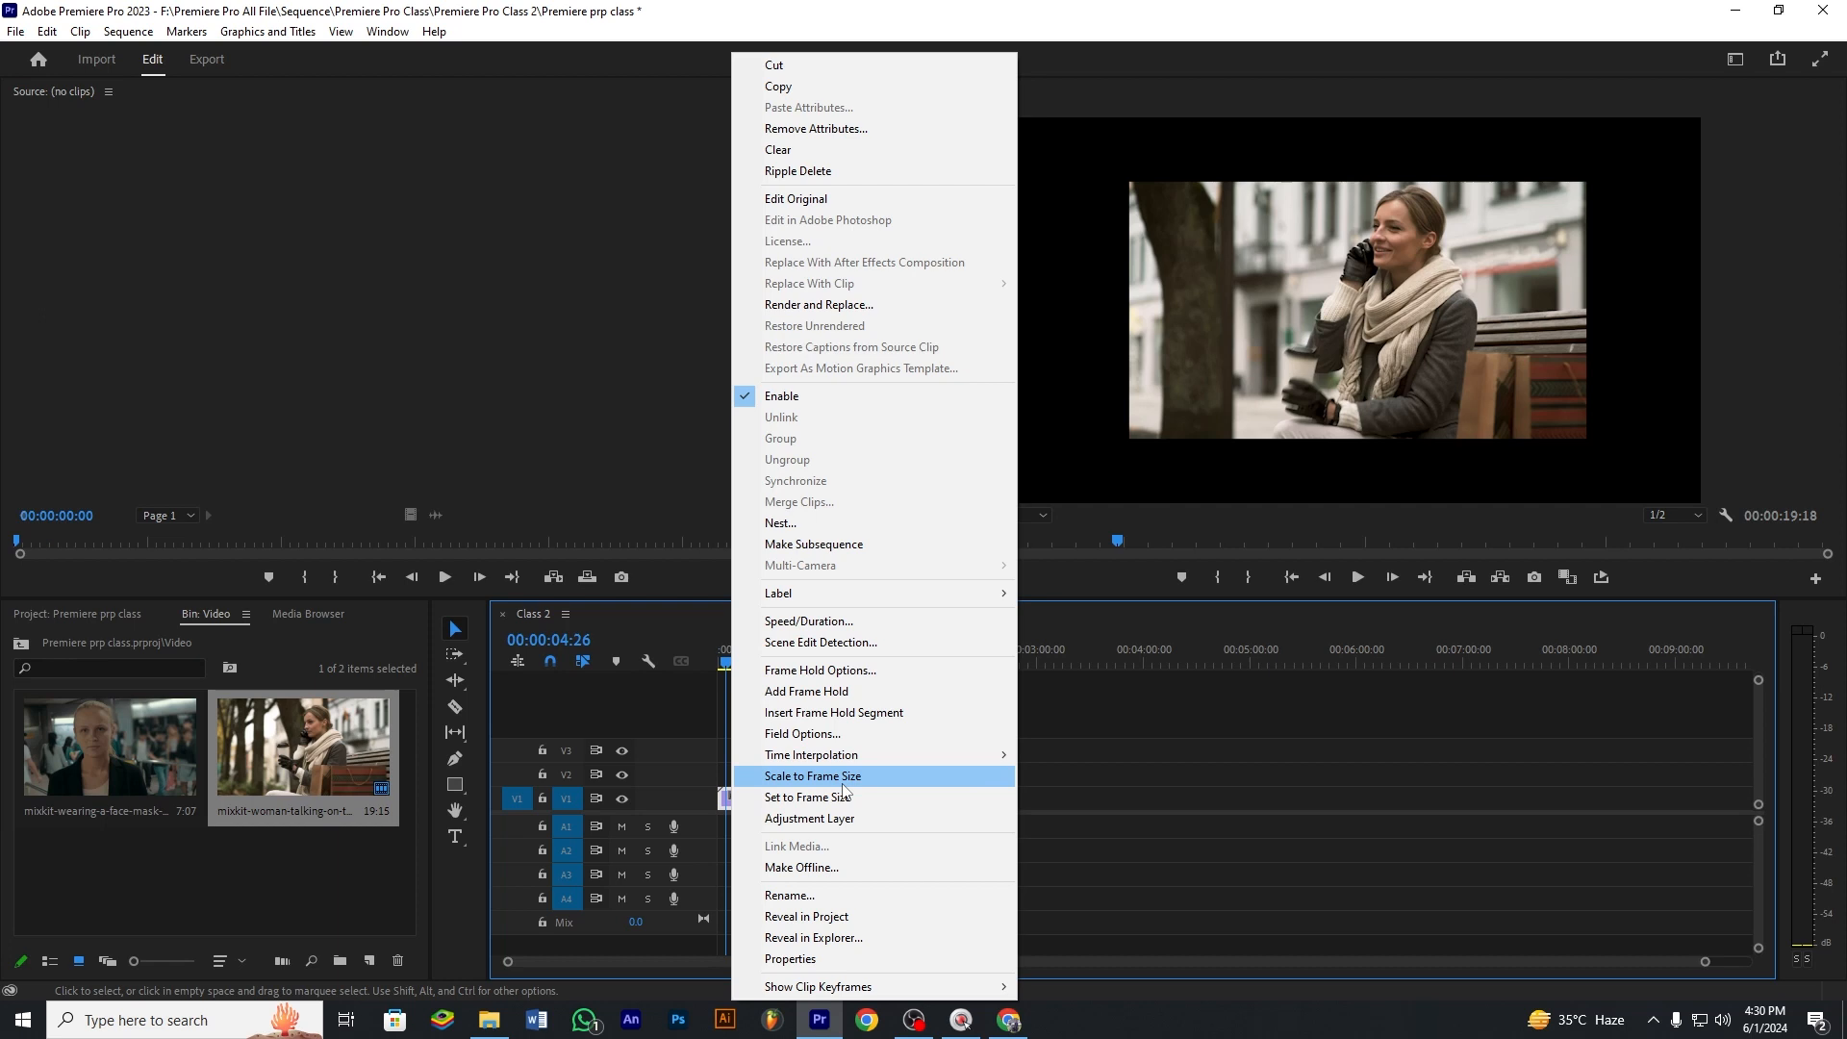
click(843, 782)
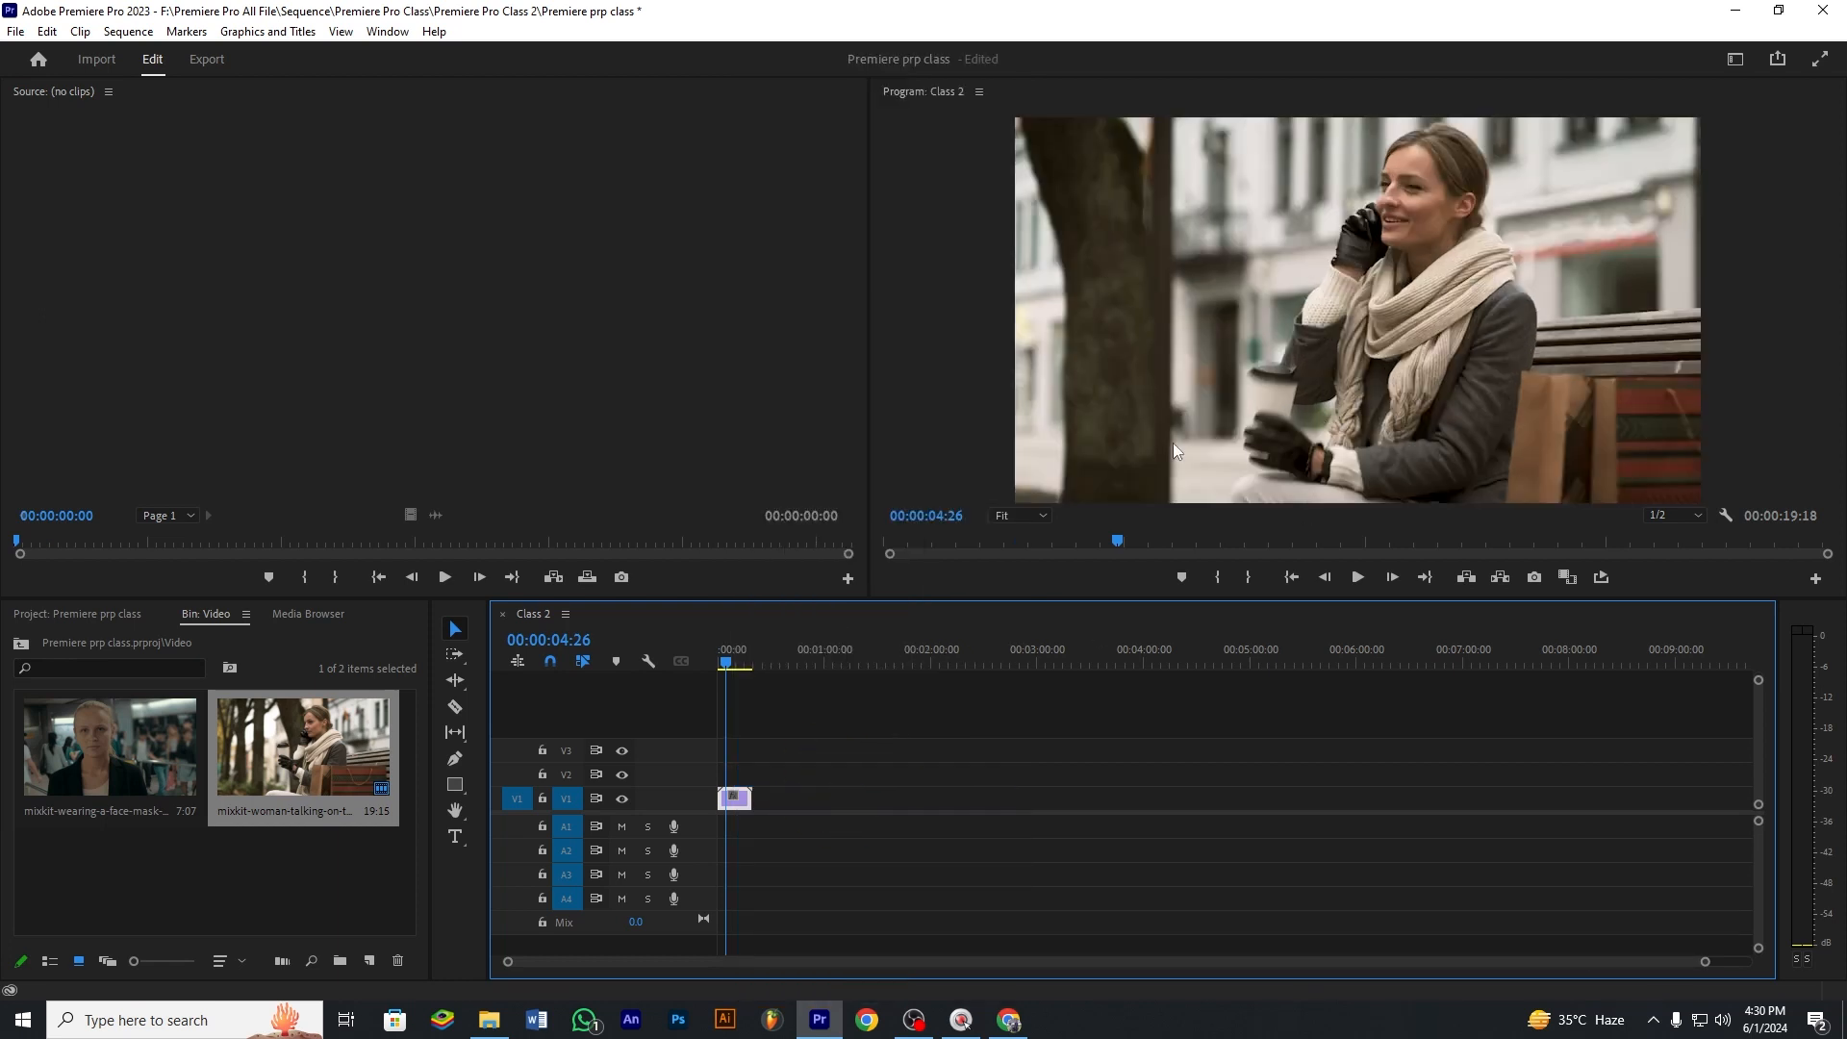
drag(740, 663, 735, 668)
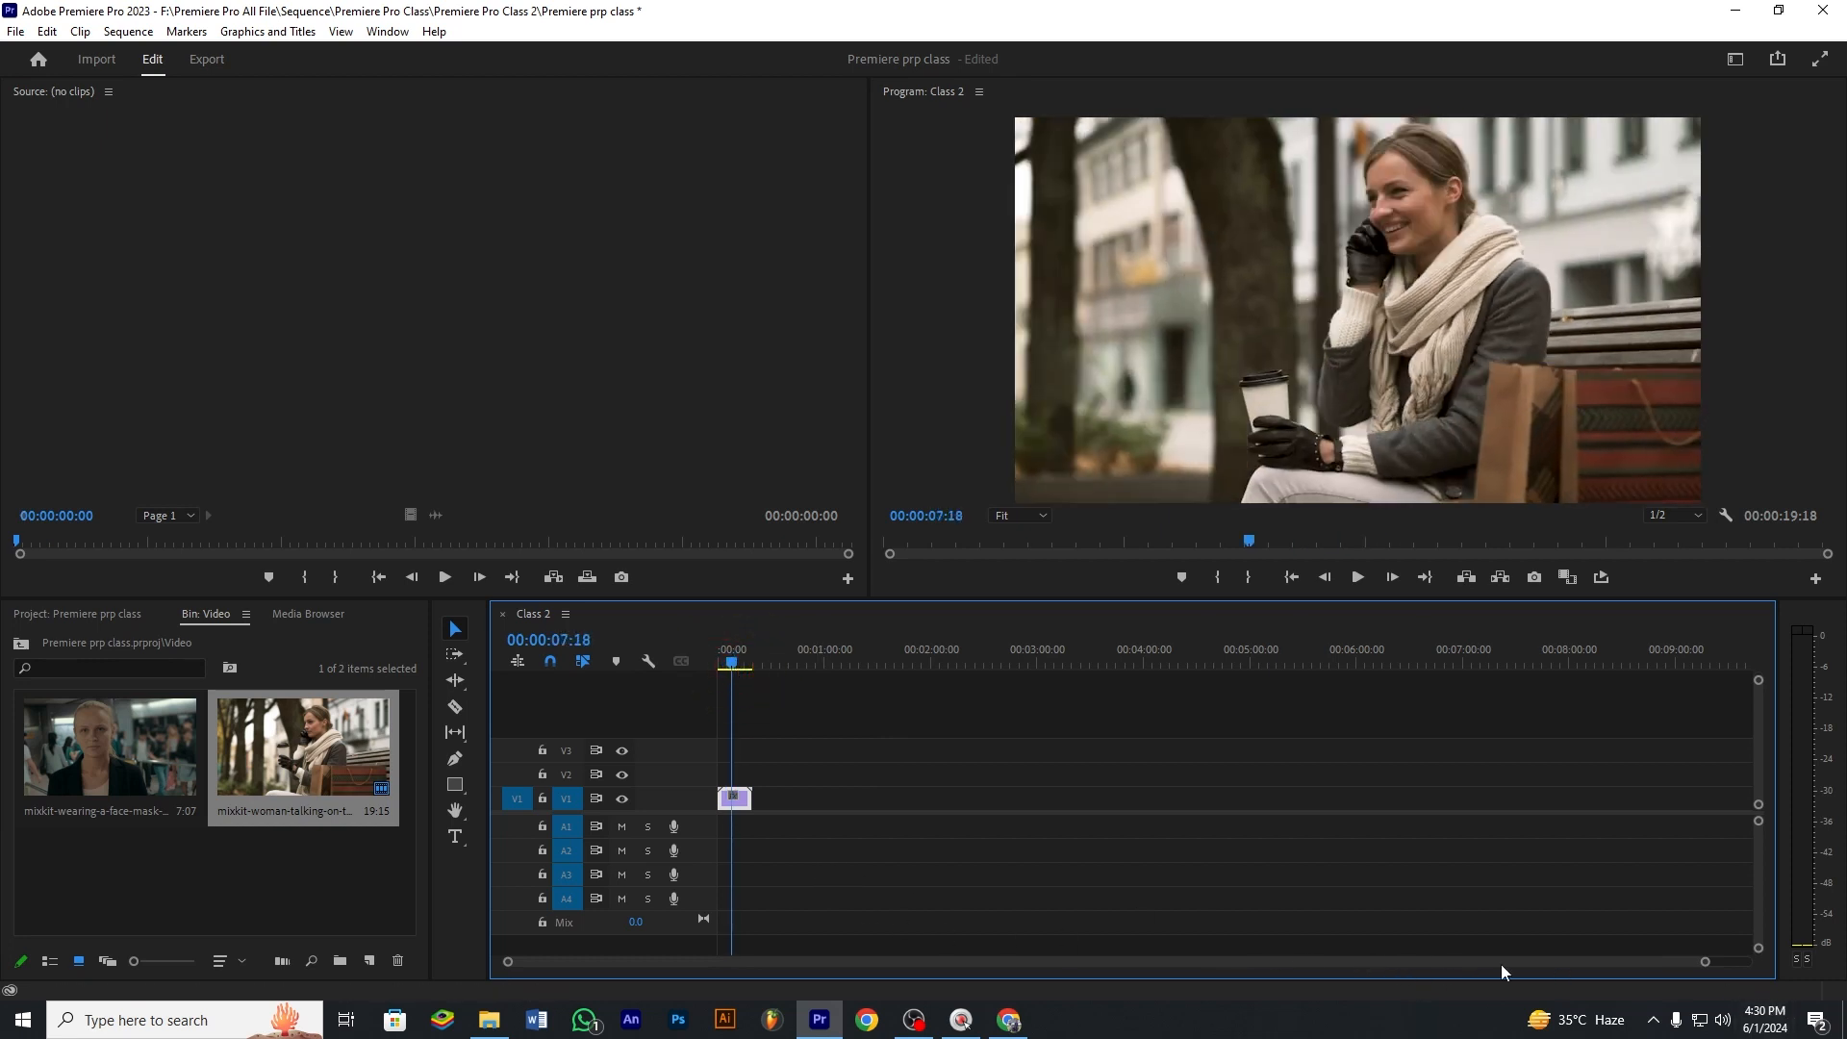
Add the mixkit-wearing-a-face-mask clip to V1 directly after the woman-talking clip.
drag(1705, 965, 1308, 1006)
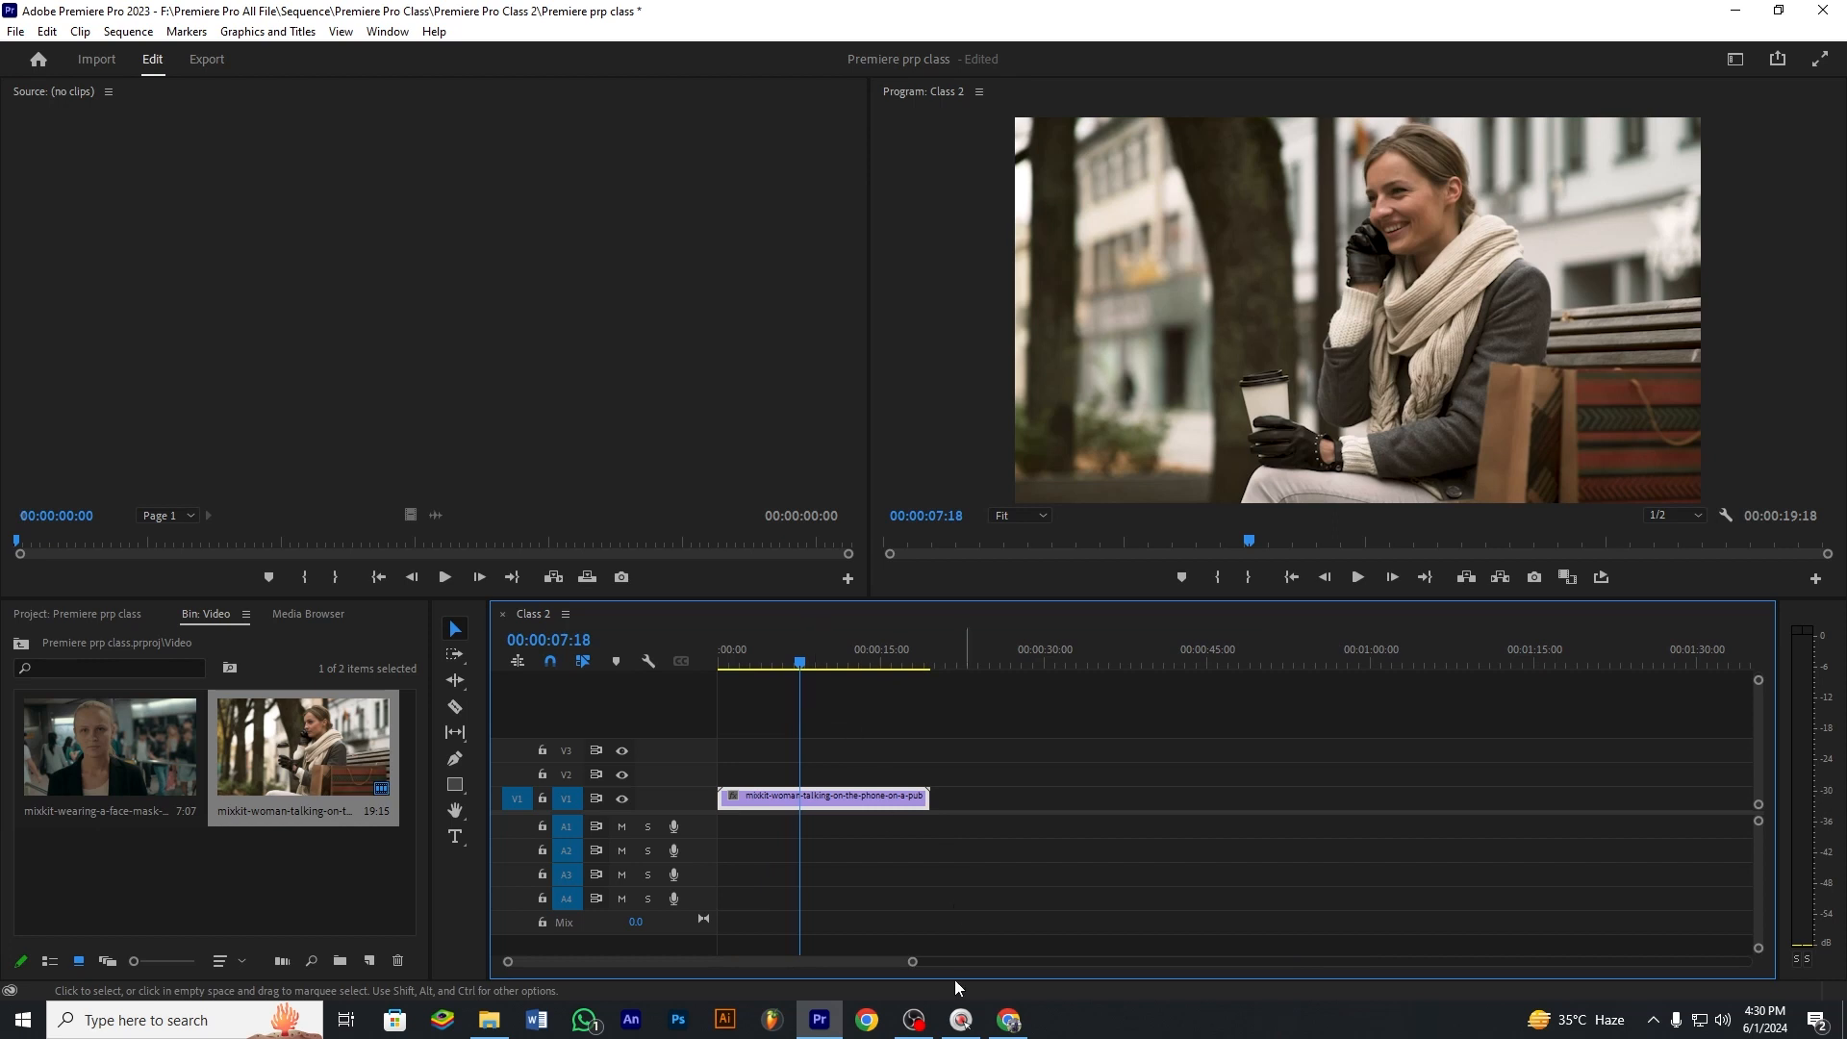
drag(912, 960, 850, 969)
click(821, 661)
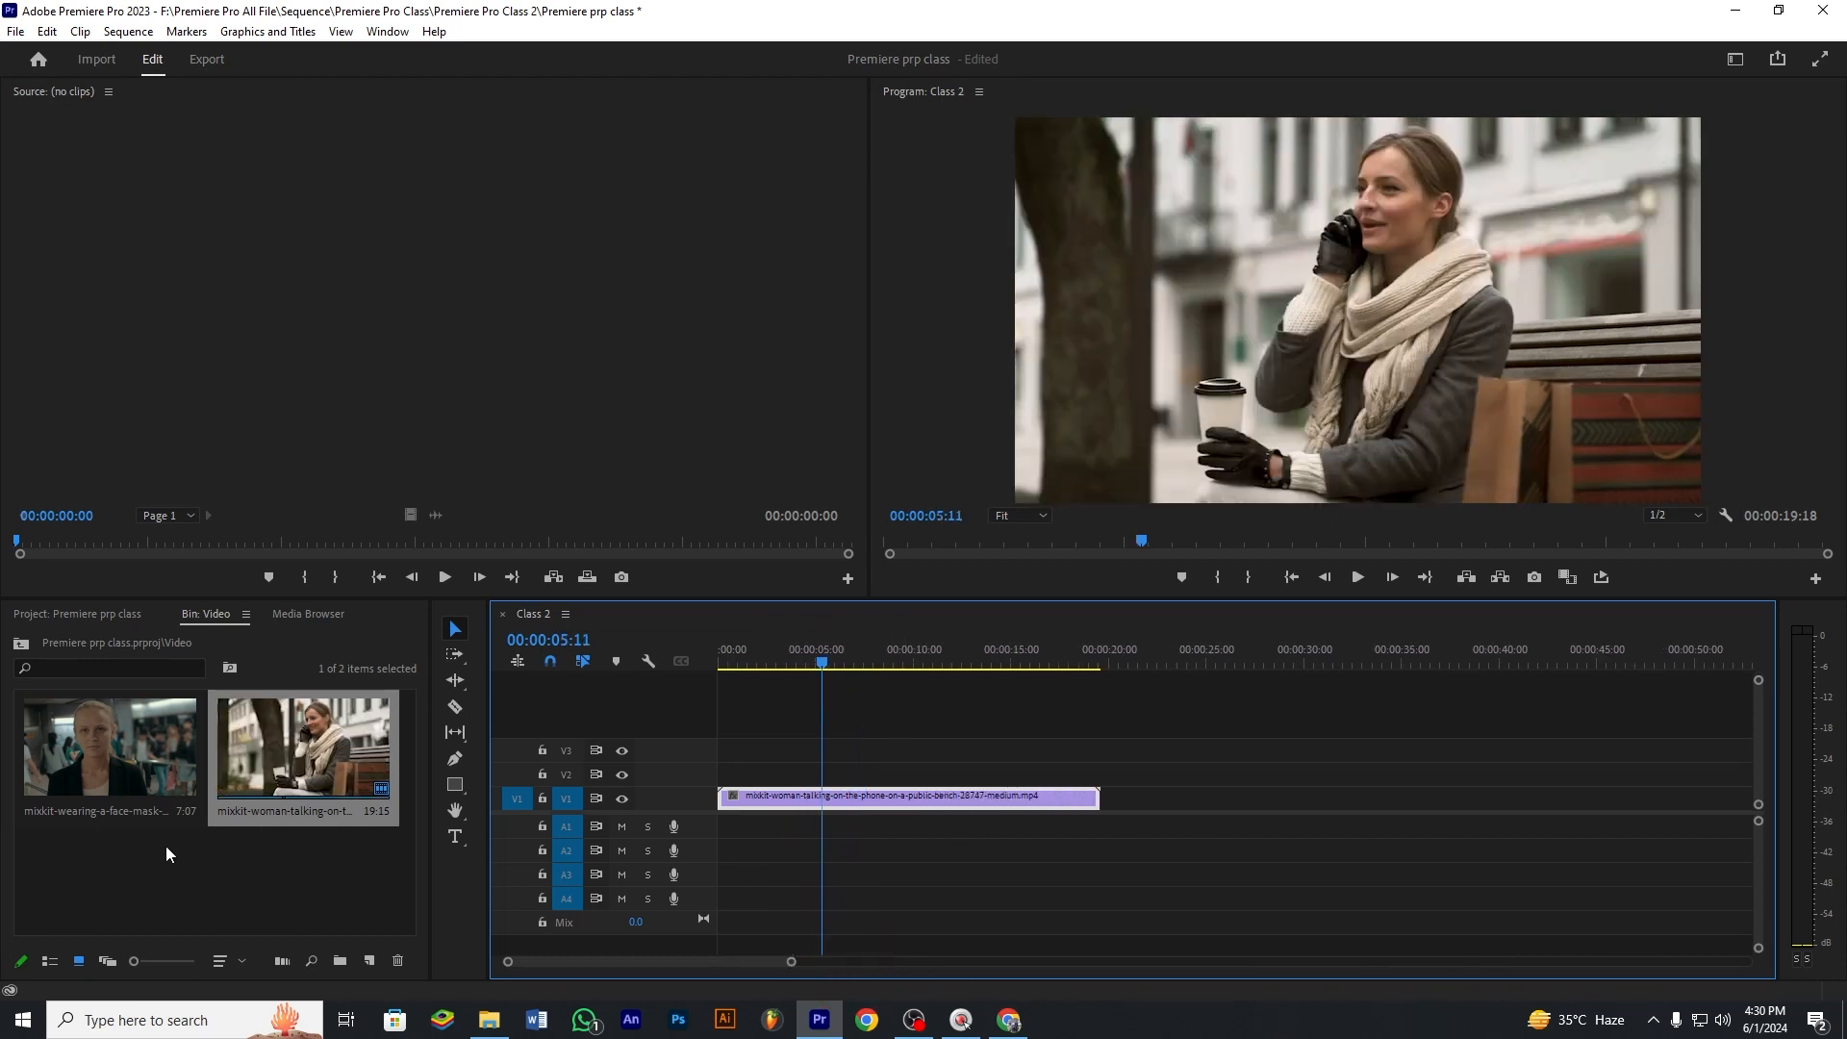
drag(83, 757, 1106, 819)
click(328, 879)
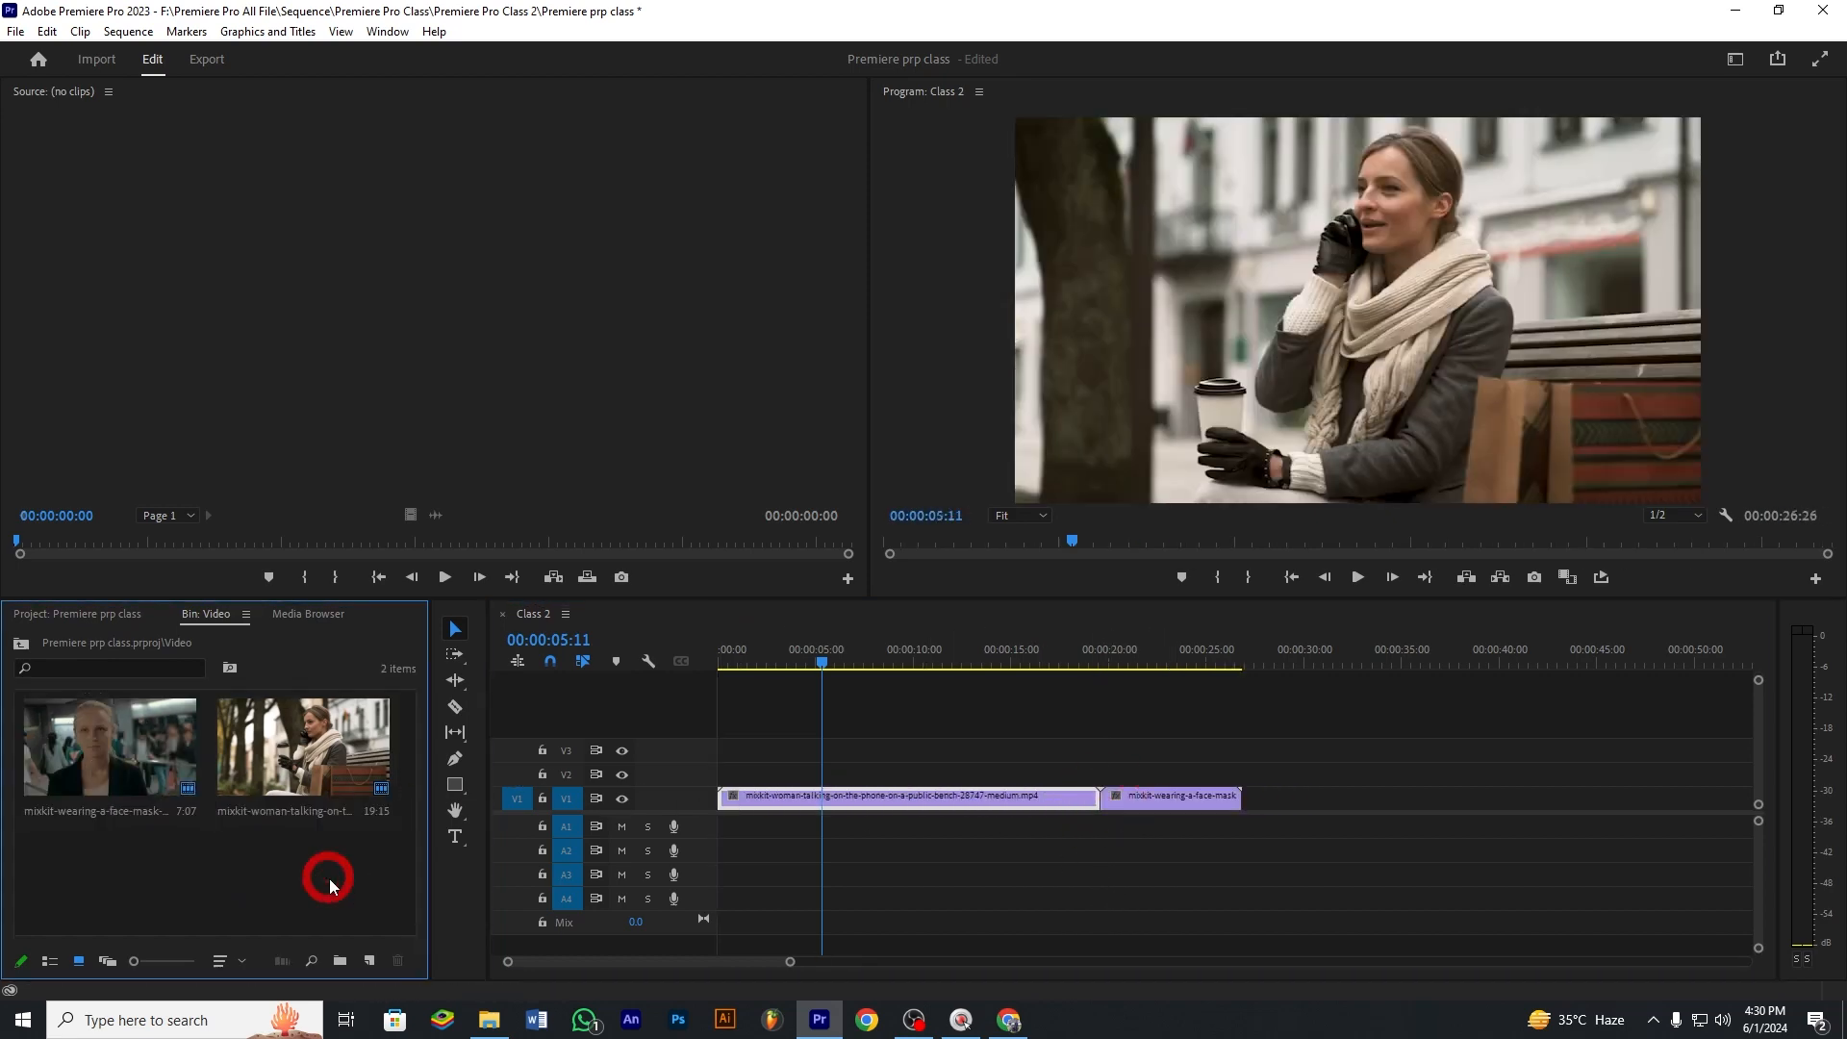
Switch to File Explorer and import the mixkit-girl-running-happily clip from the Stock Video folder into the Video bin.
click(488, 1019)
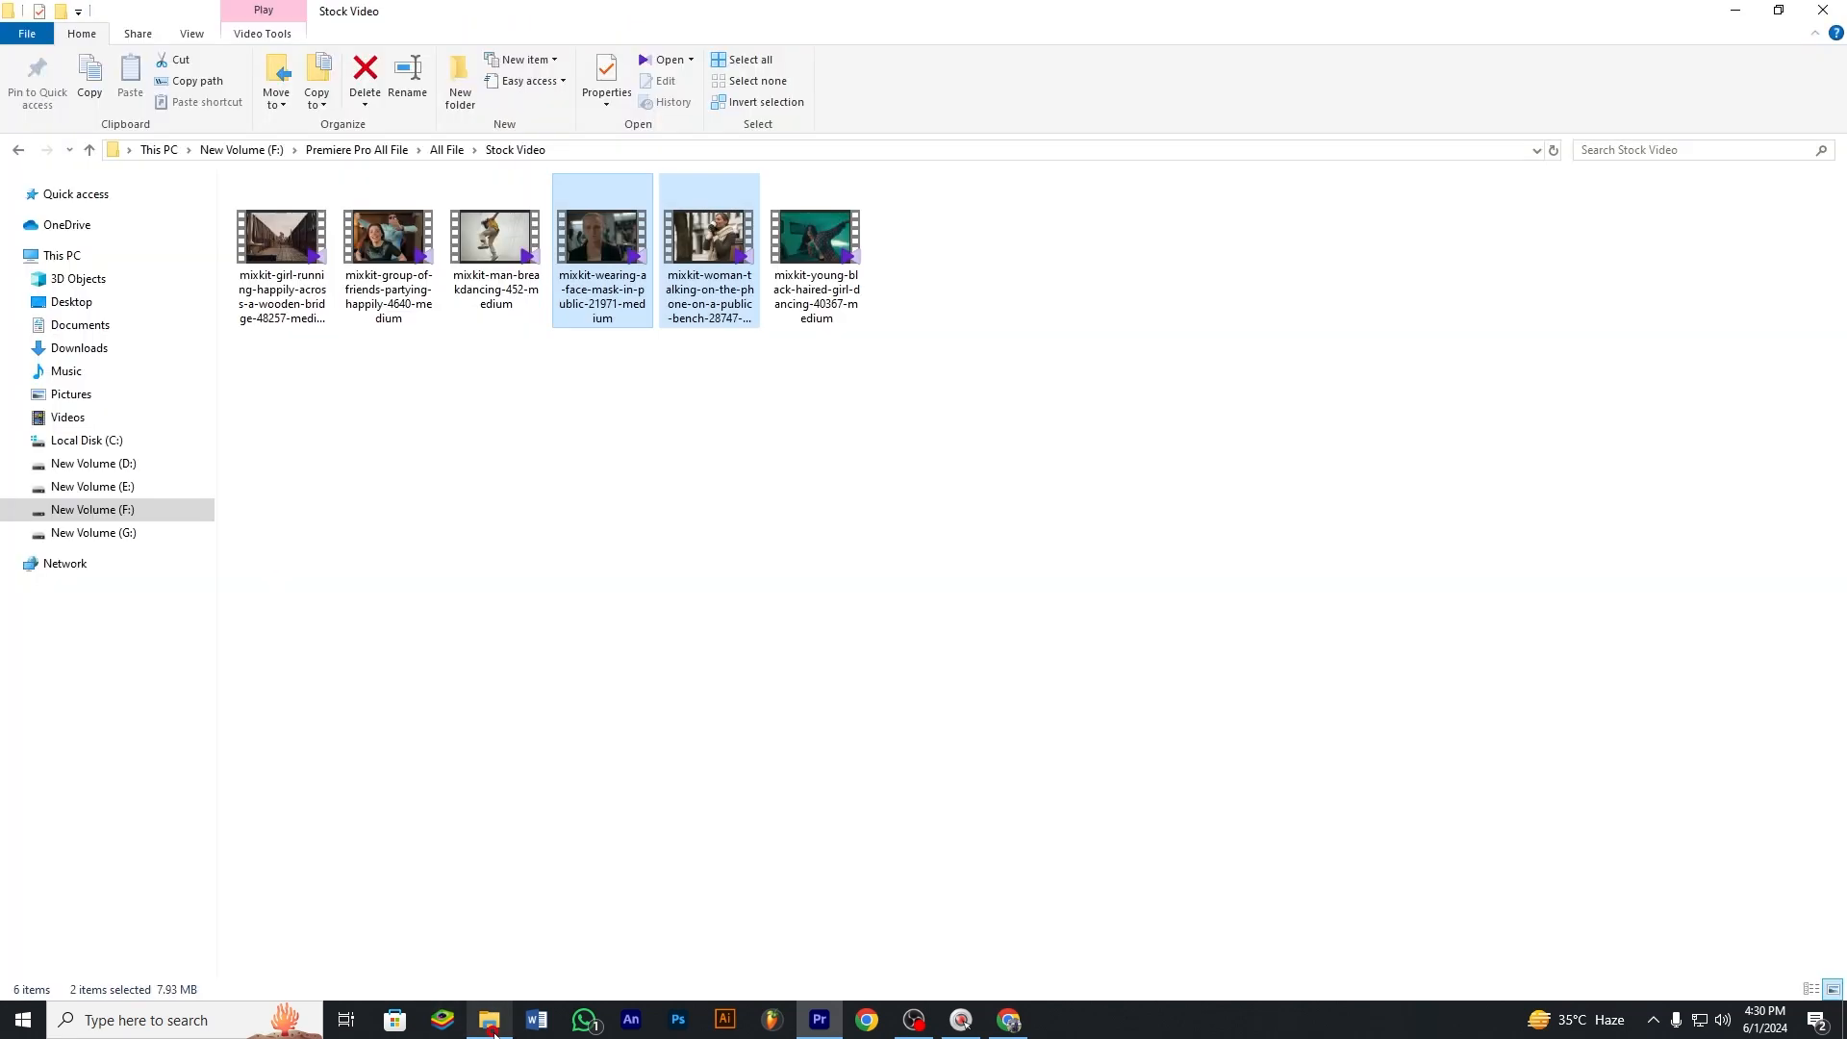
click(556, 581)
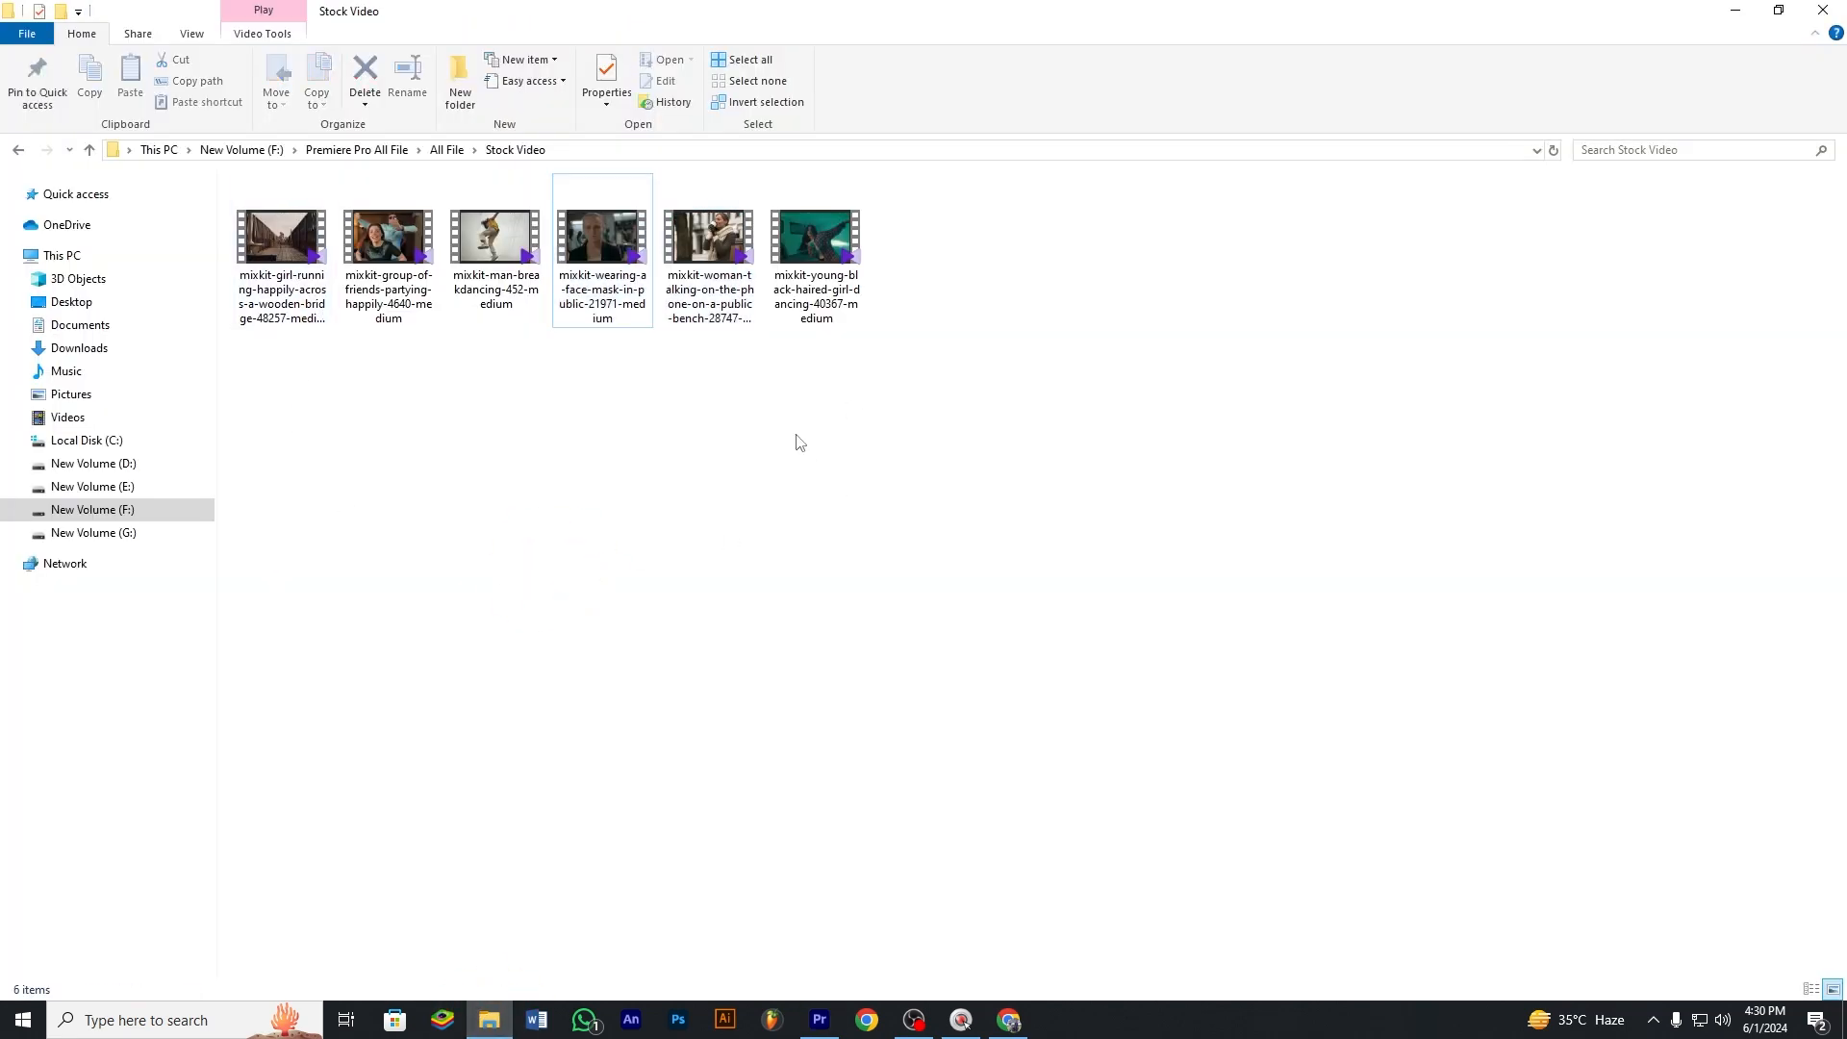
drag(282, 252, 238, 880)
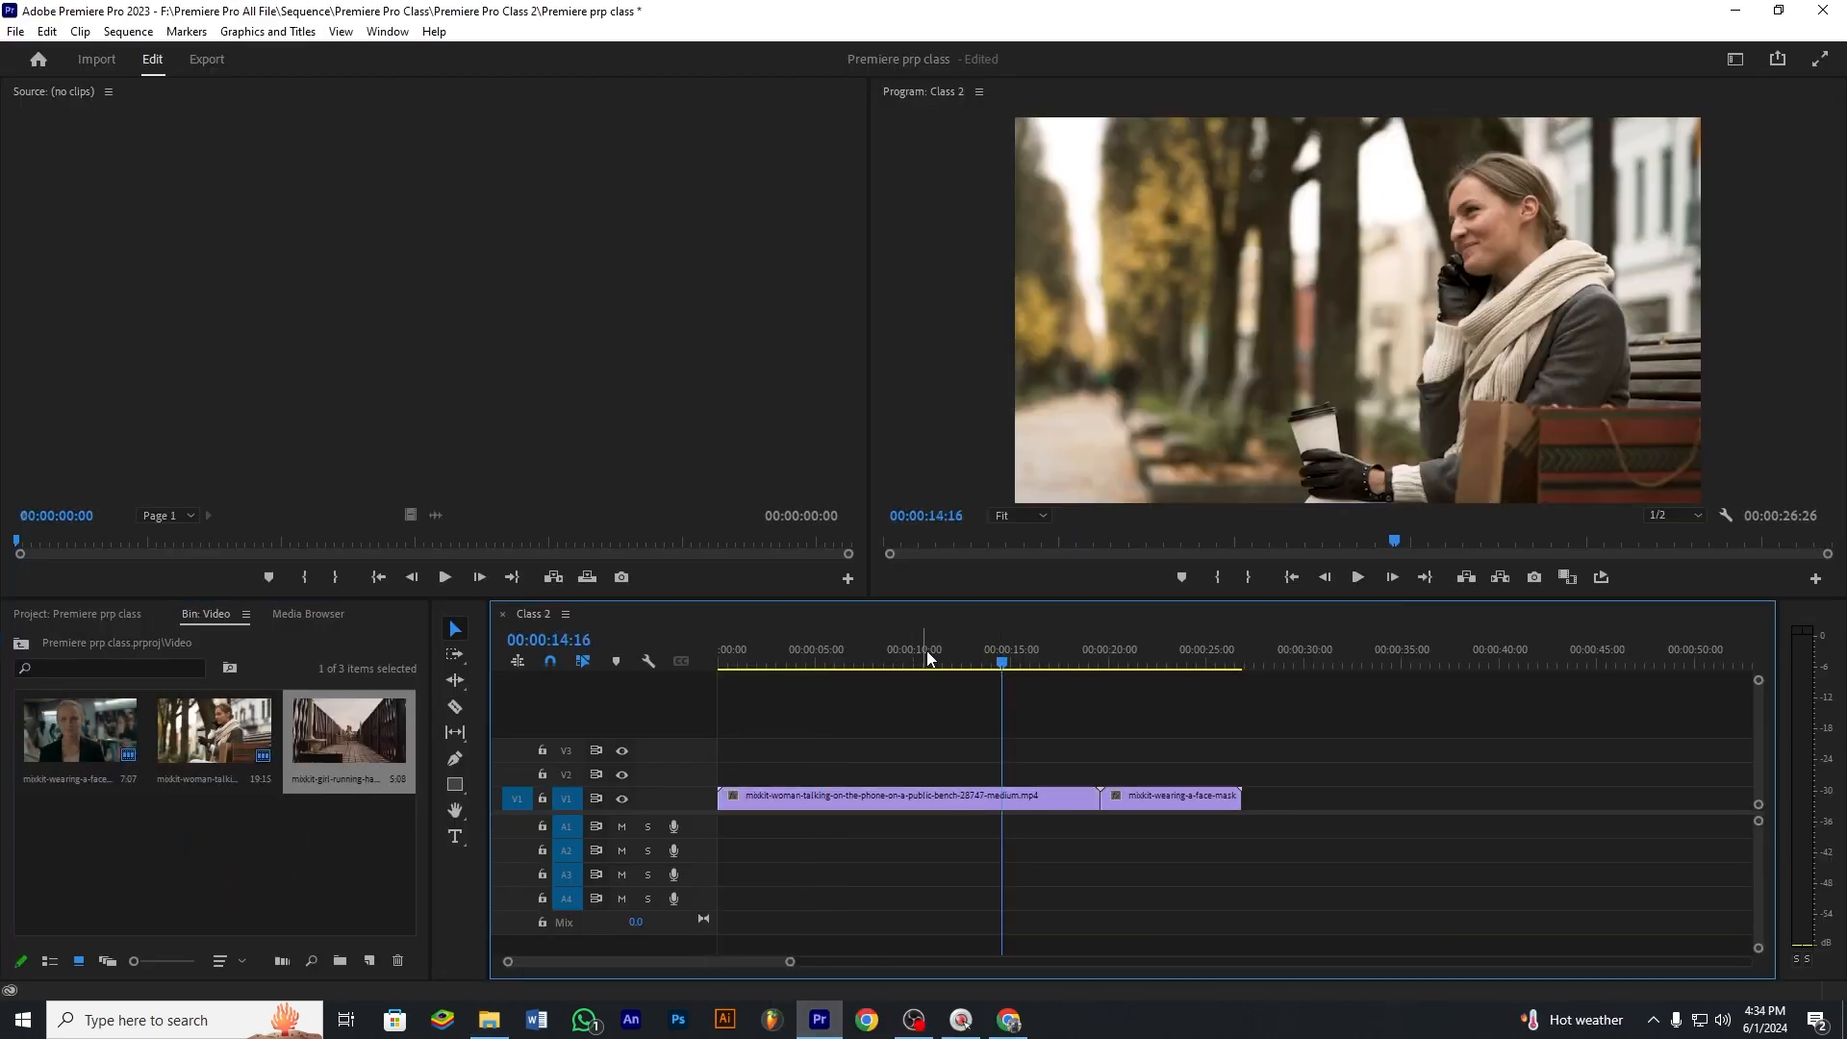
Overwrite the start of the face-mask clip on V1 with the girl-running clip, directly after the woman-talking clip, and review the result.
click(1209, 663)
drag(1220, 706, 1096, 804)
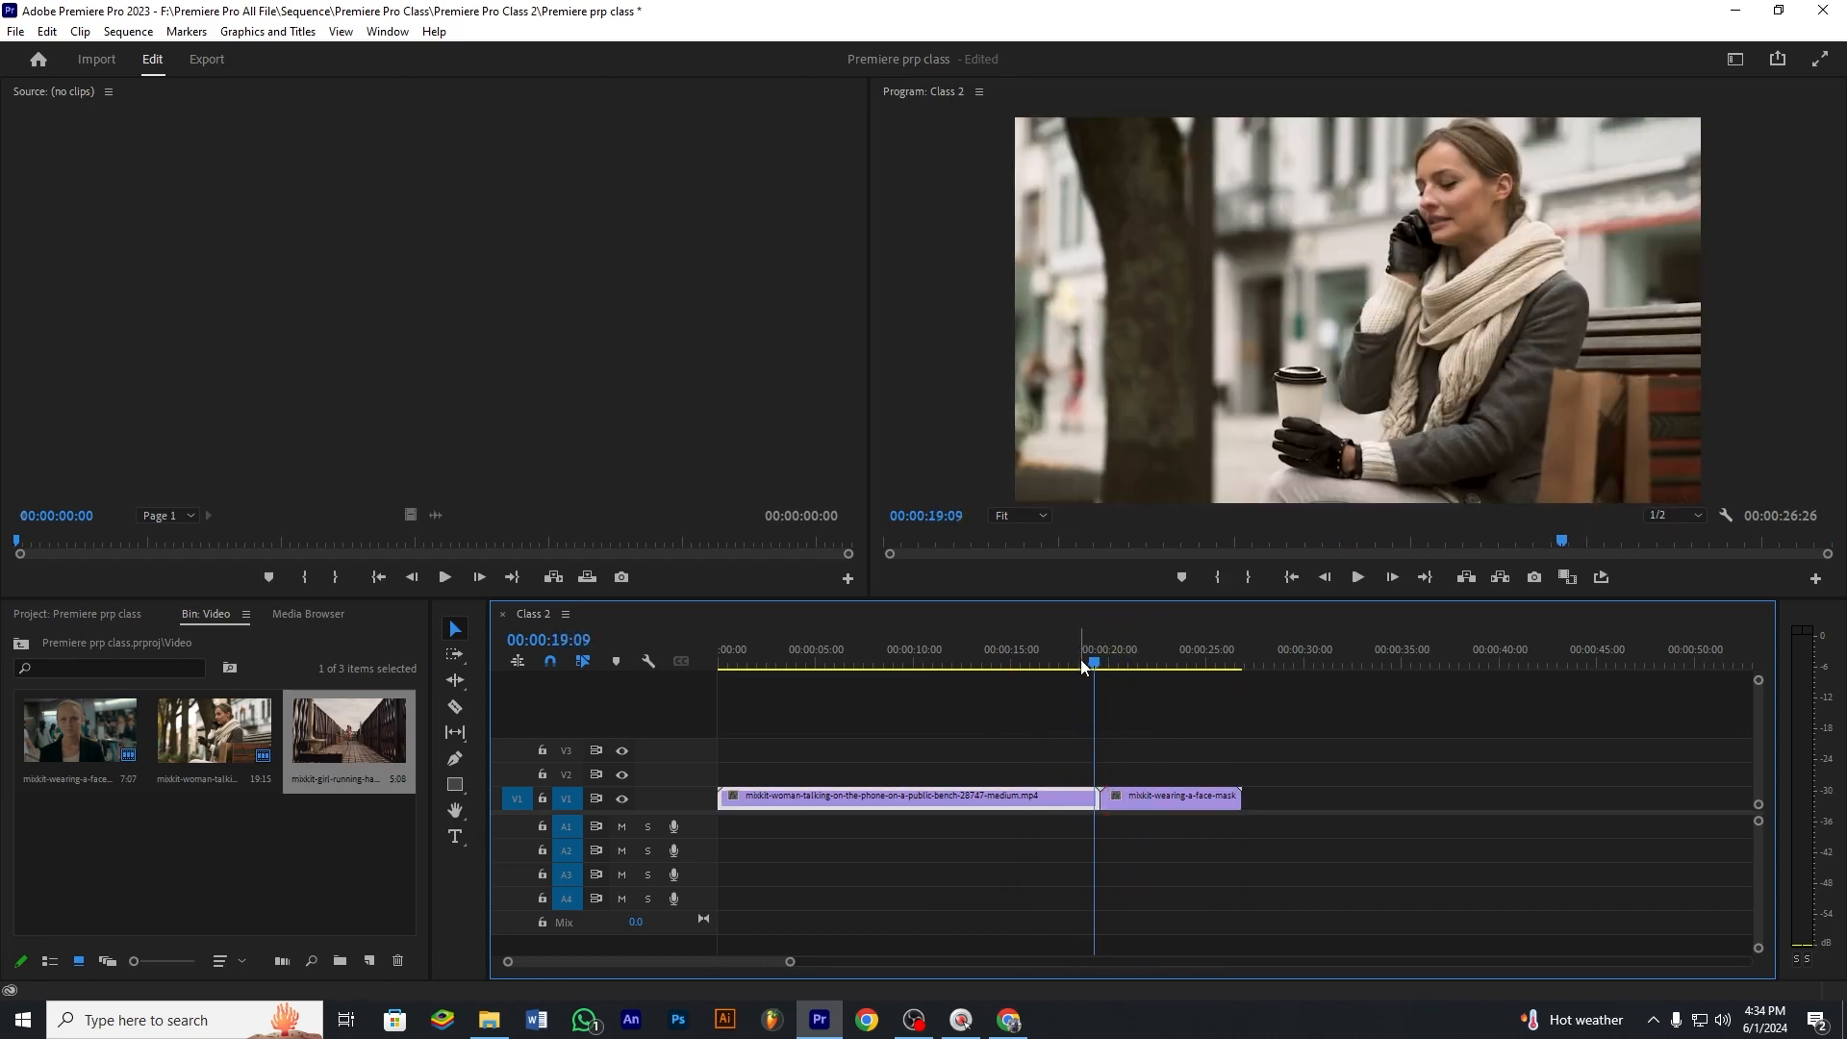
drag(1106, 679, 1031, 662)
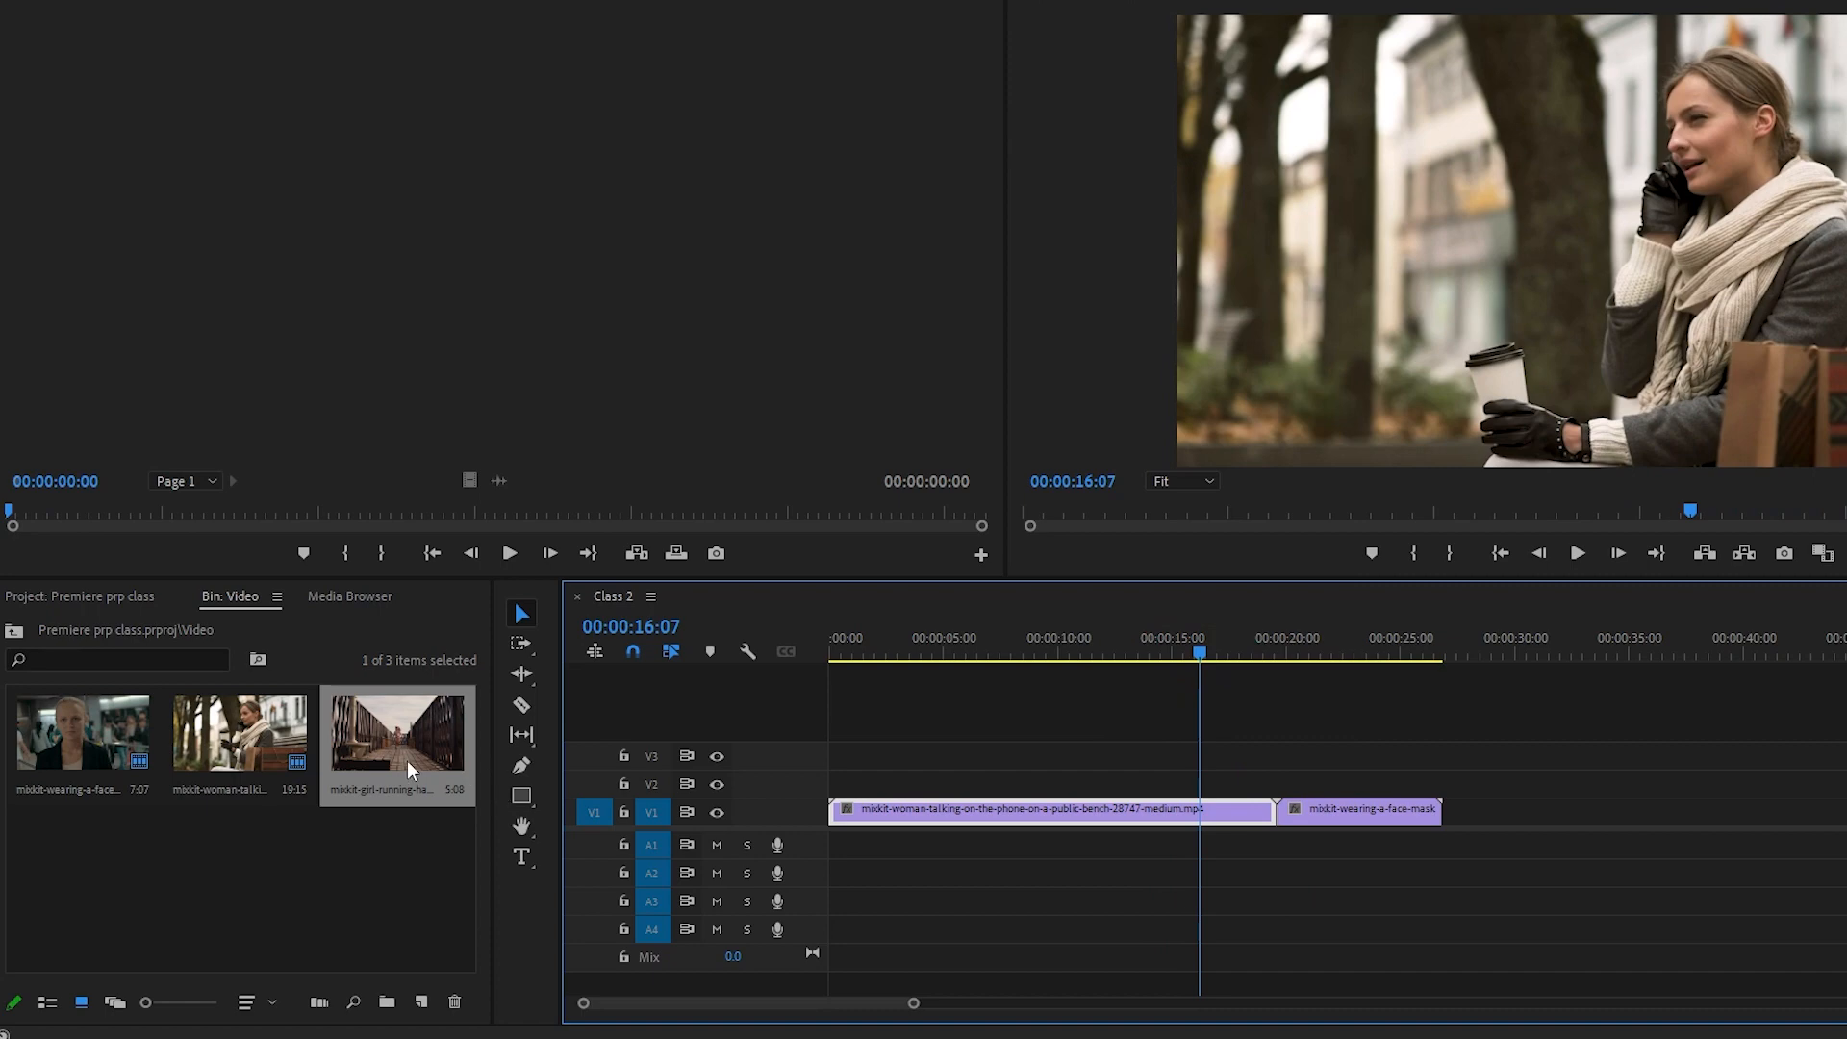
click(401, 785)
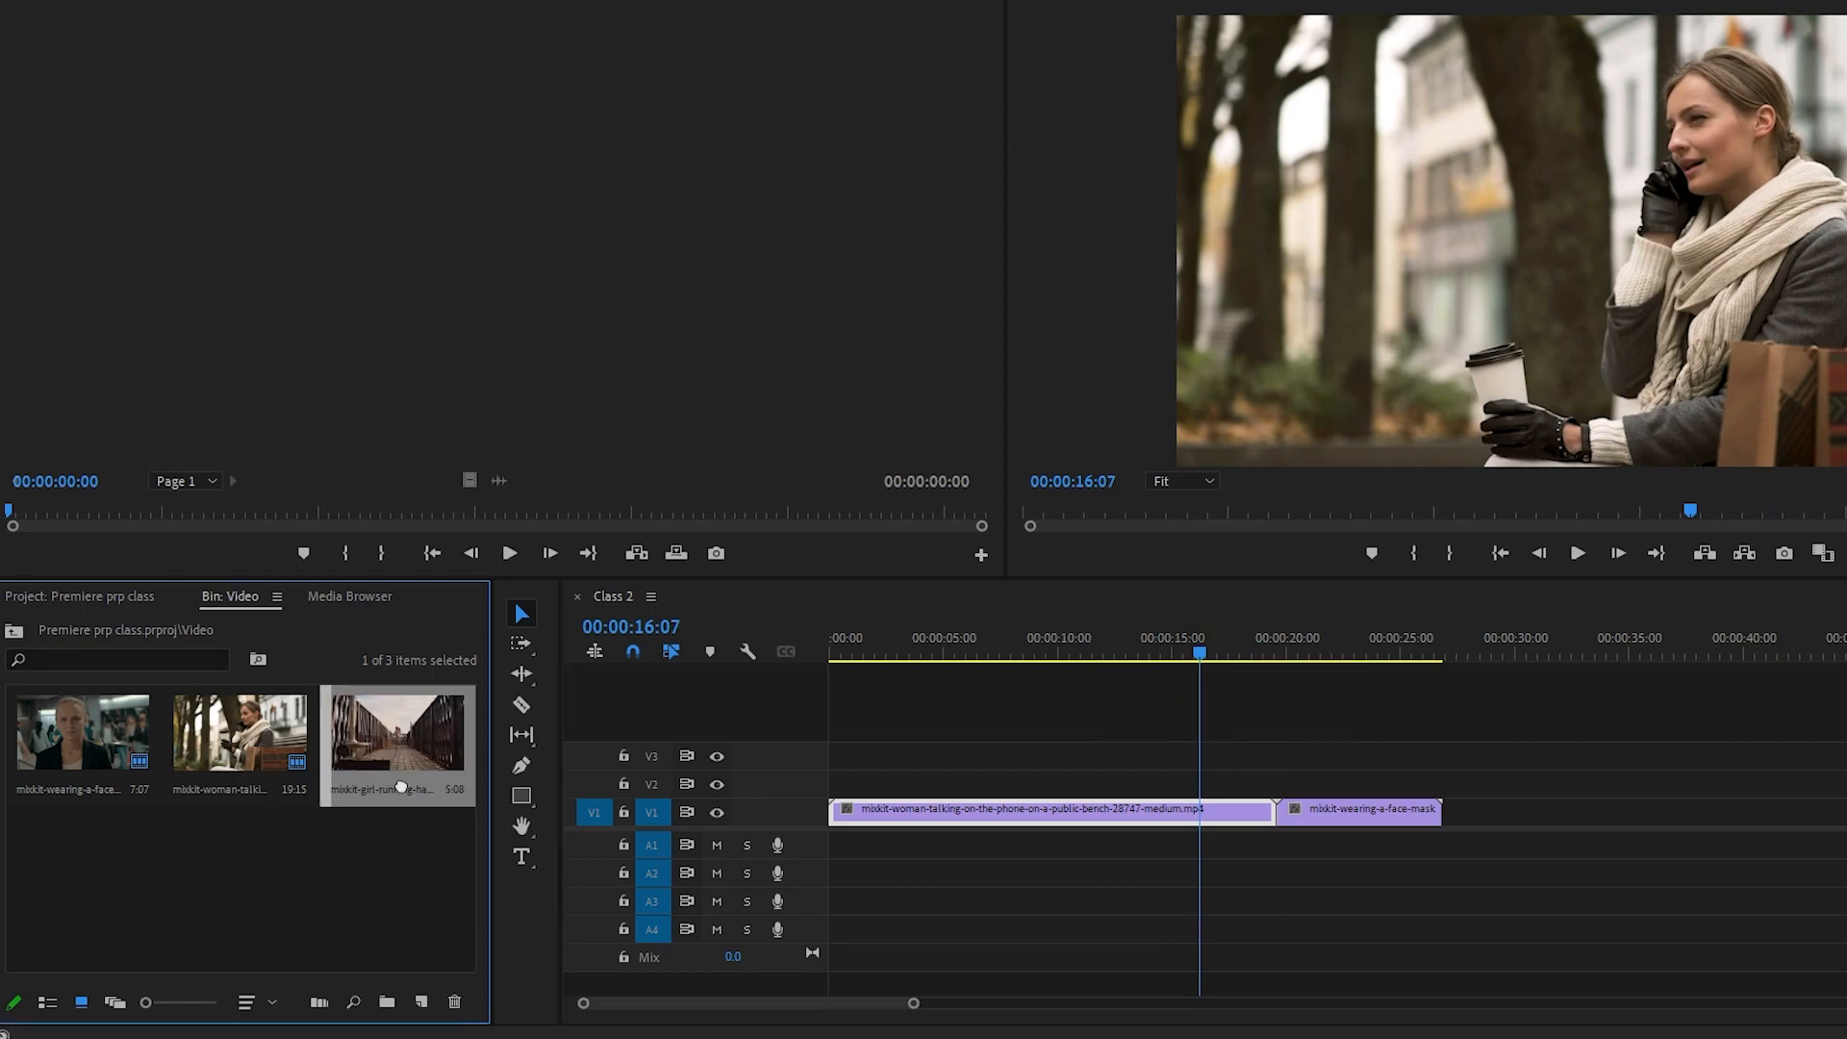
drag(402, 785, 1288, 823)
drag(1208, 672, 1431, 739)
mouse_move(1436, 645)
mouse_down()
mouse_move(1414, 654)
mouse_move(1431, 662)
mouse_up()
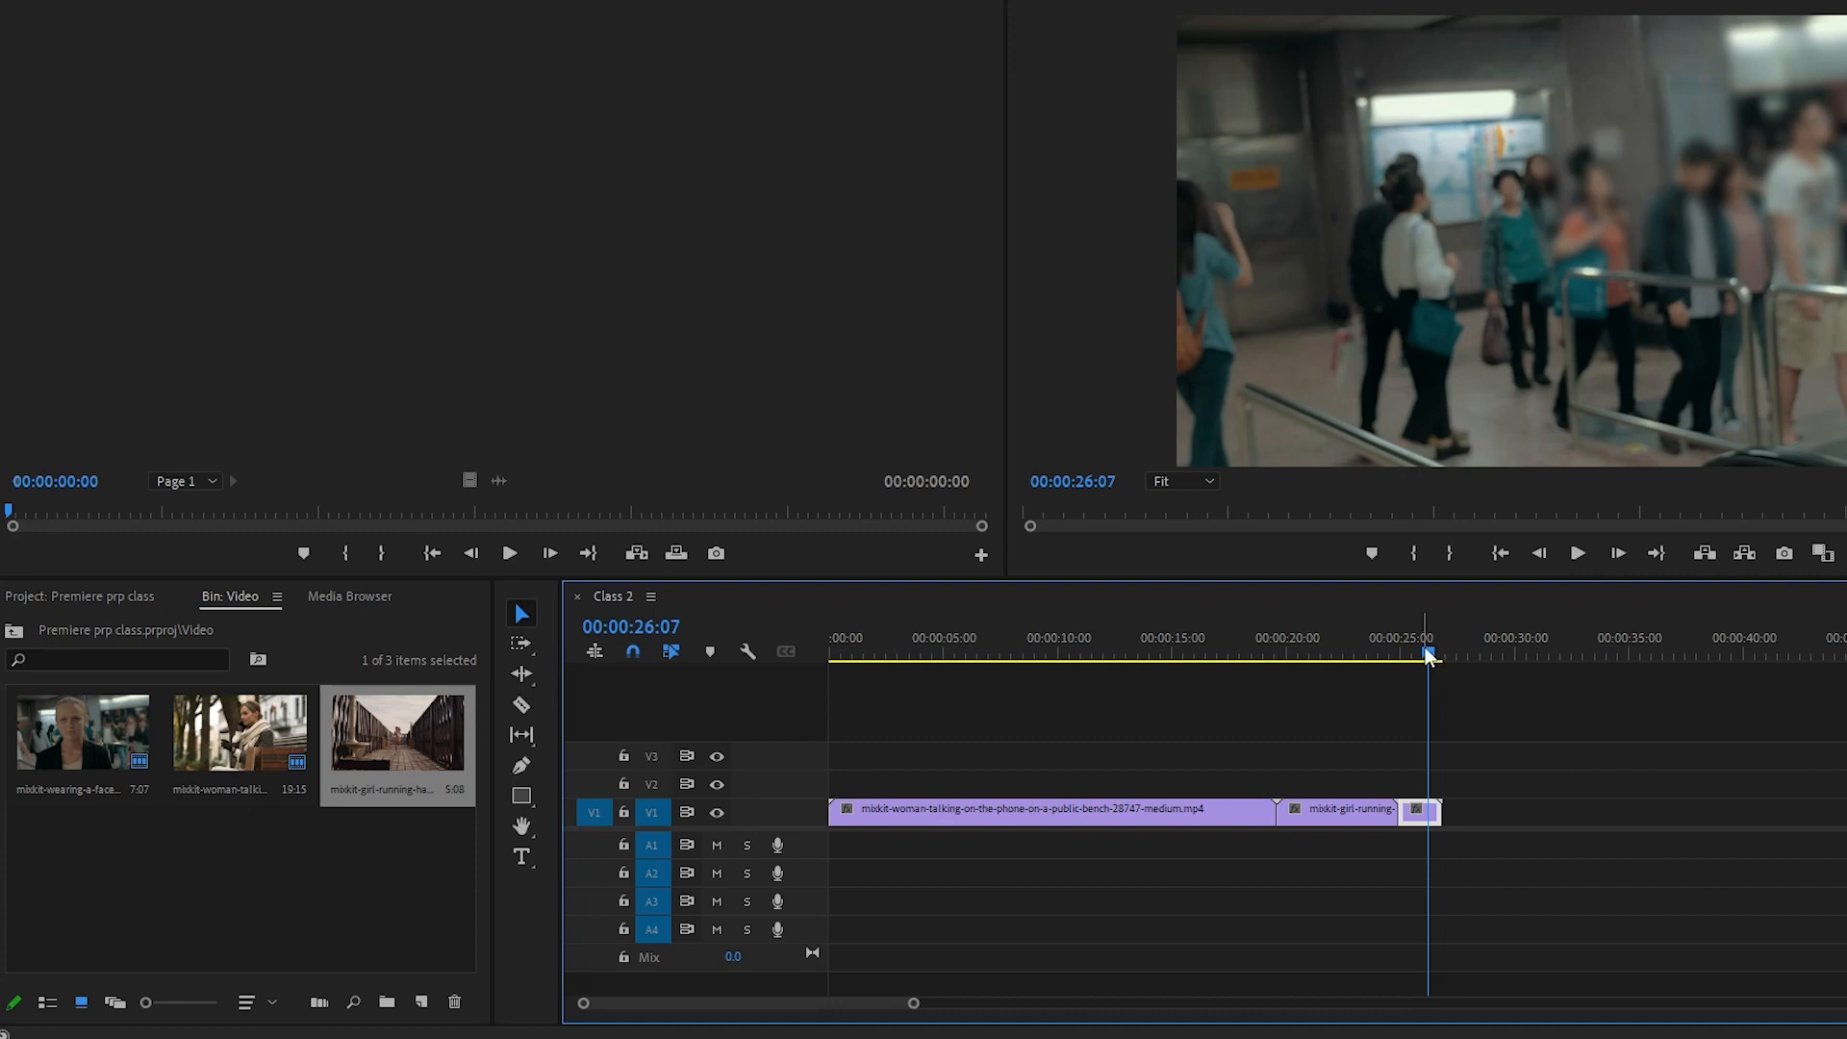
Undo placing the girl-running clip over the face-mask clip on V1 and scrub across the cut between the remaining clips.
key(ctrl+z)
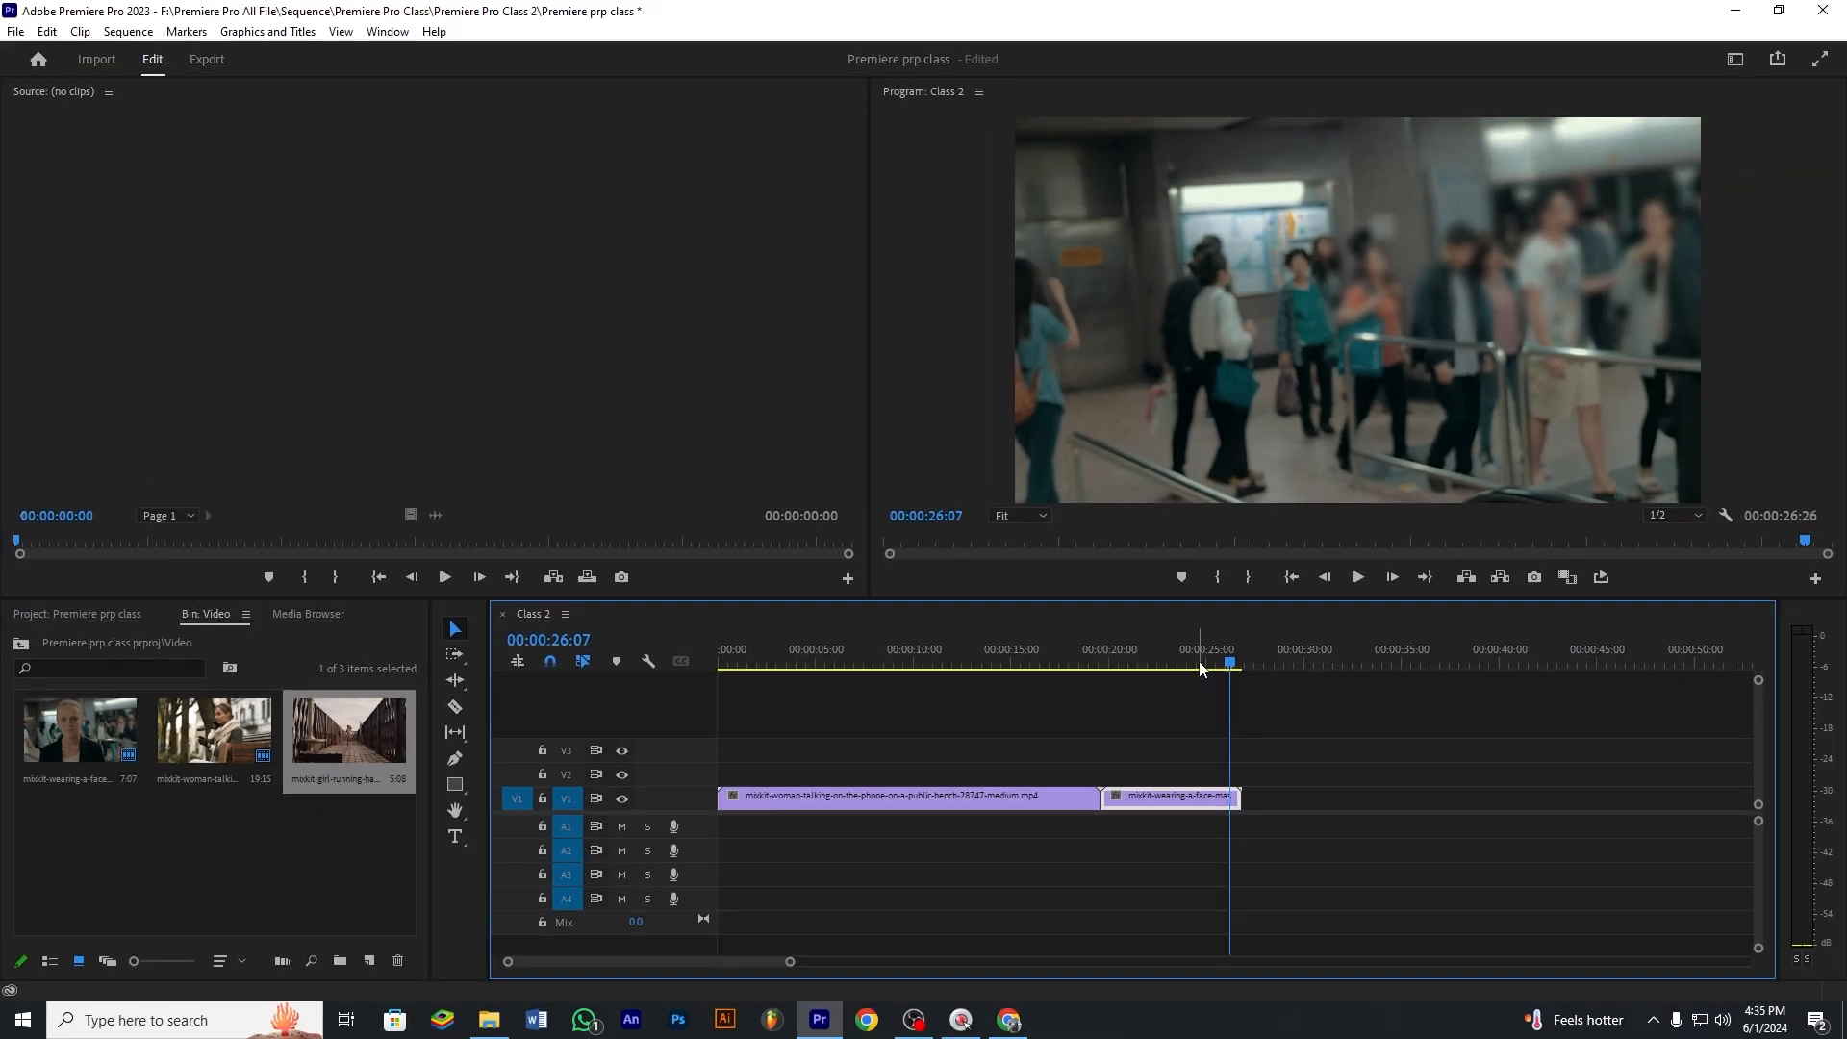
drag(1392, 651, 1269, 752)
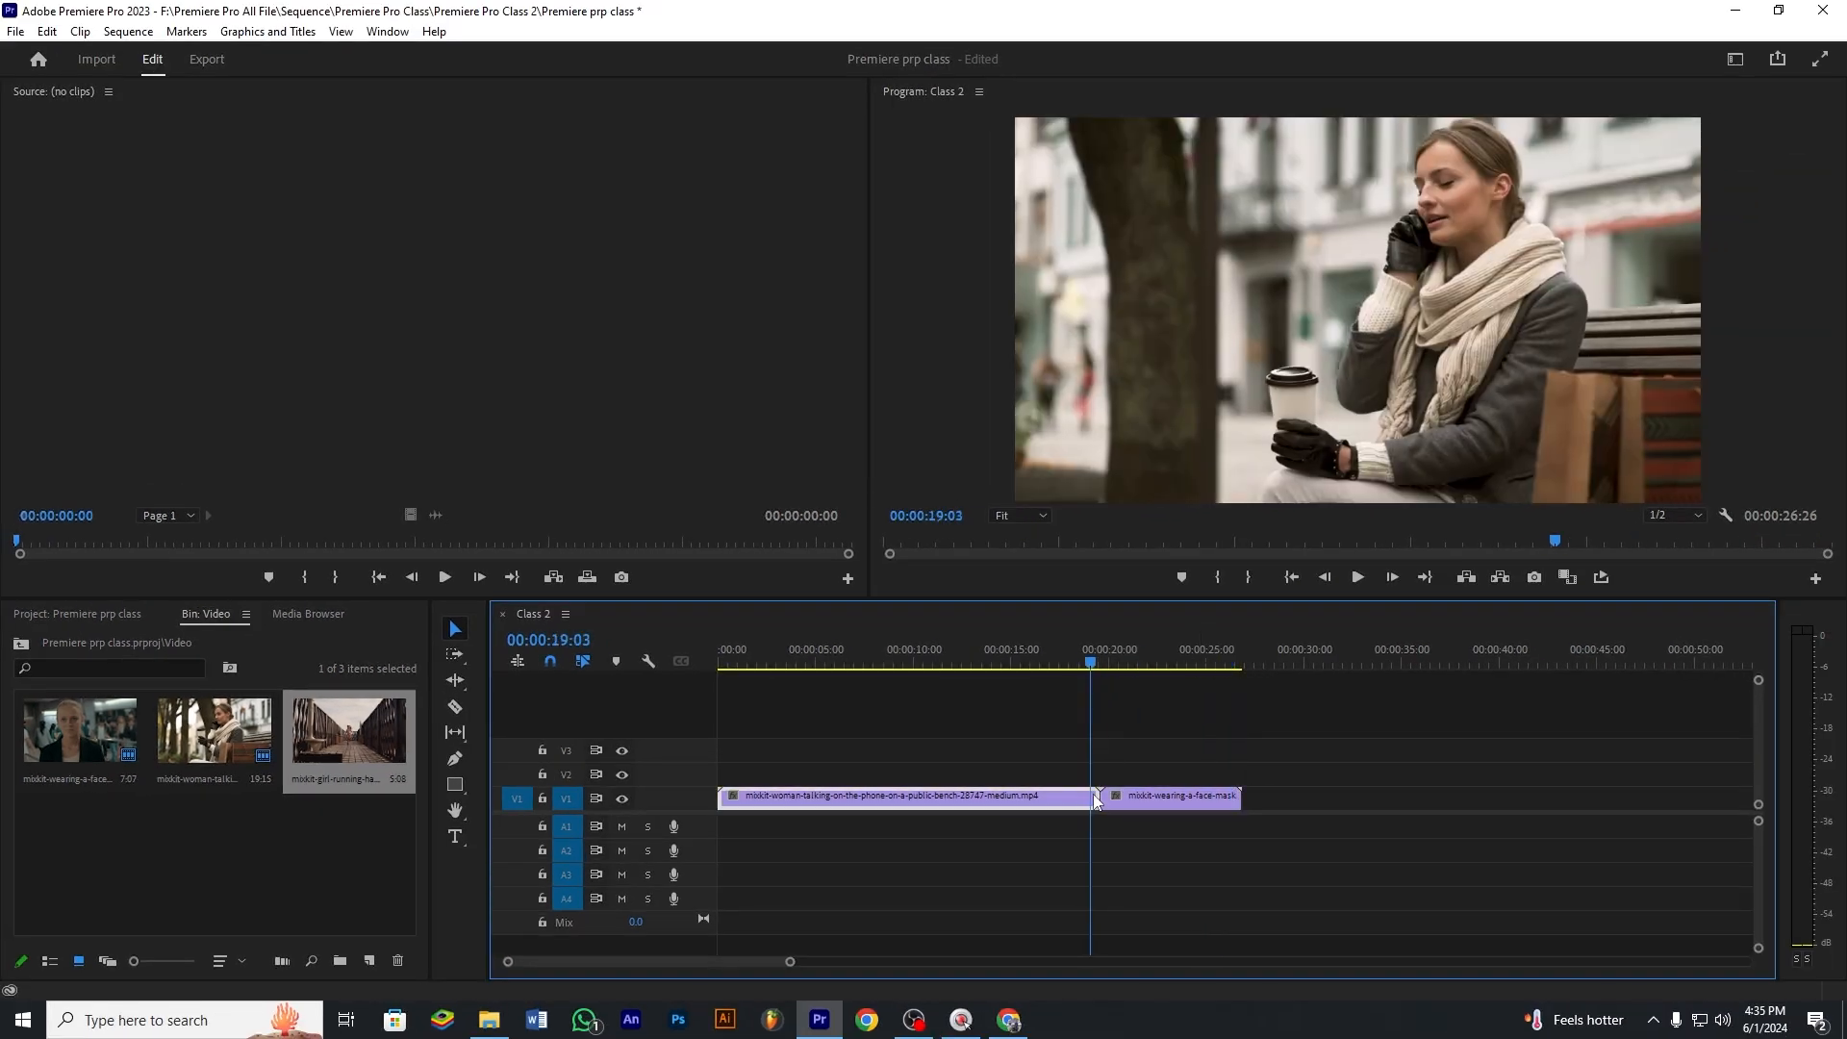
drag(1092, 793, 1114, 829)
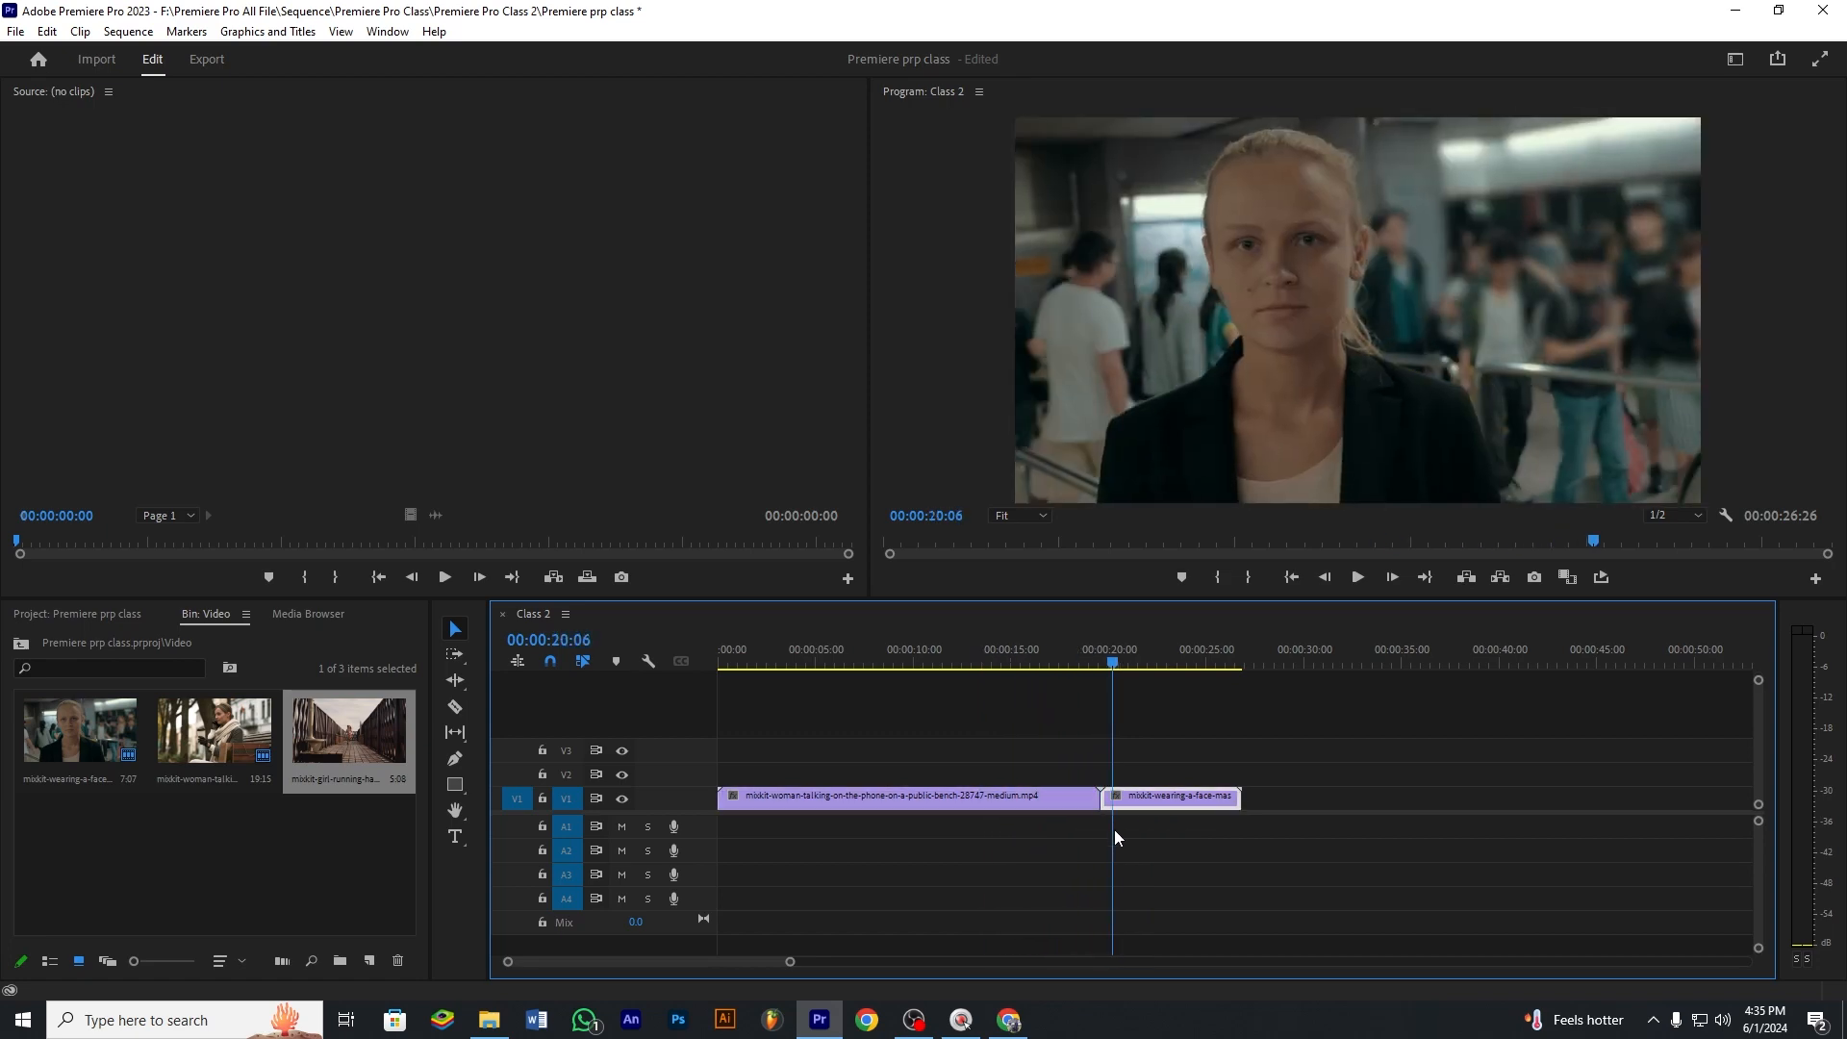
click(1093, 666)
click(1048, 710)
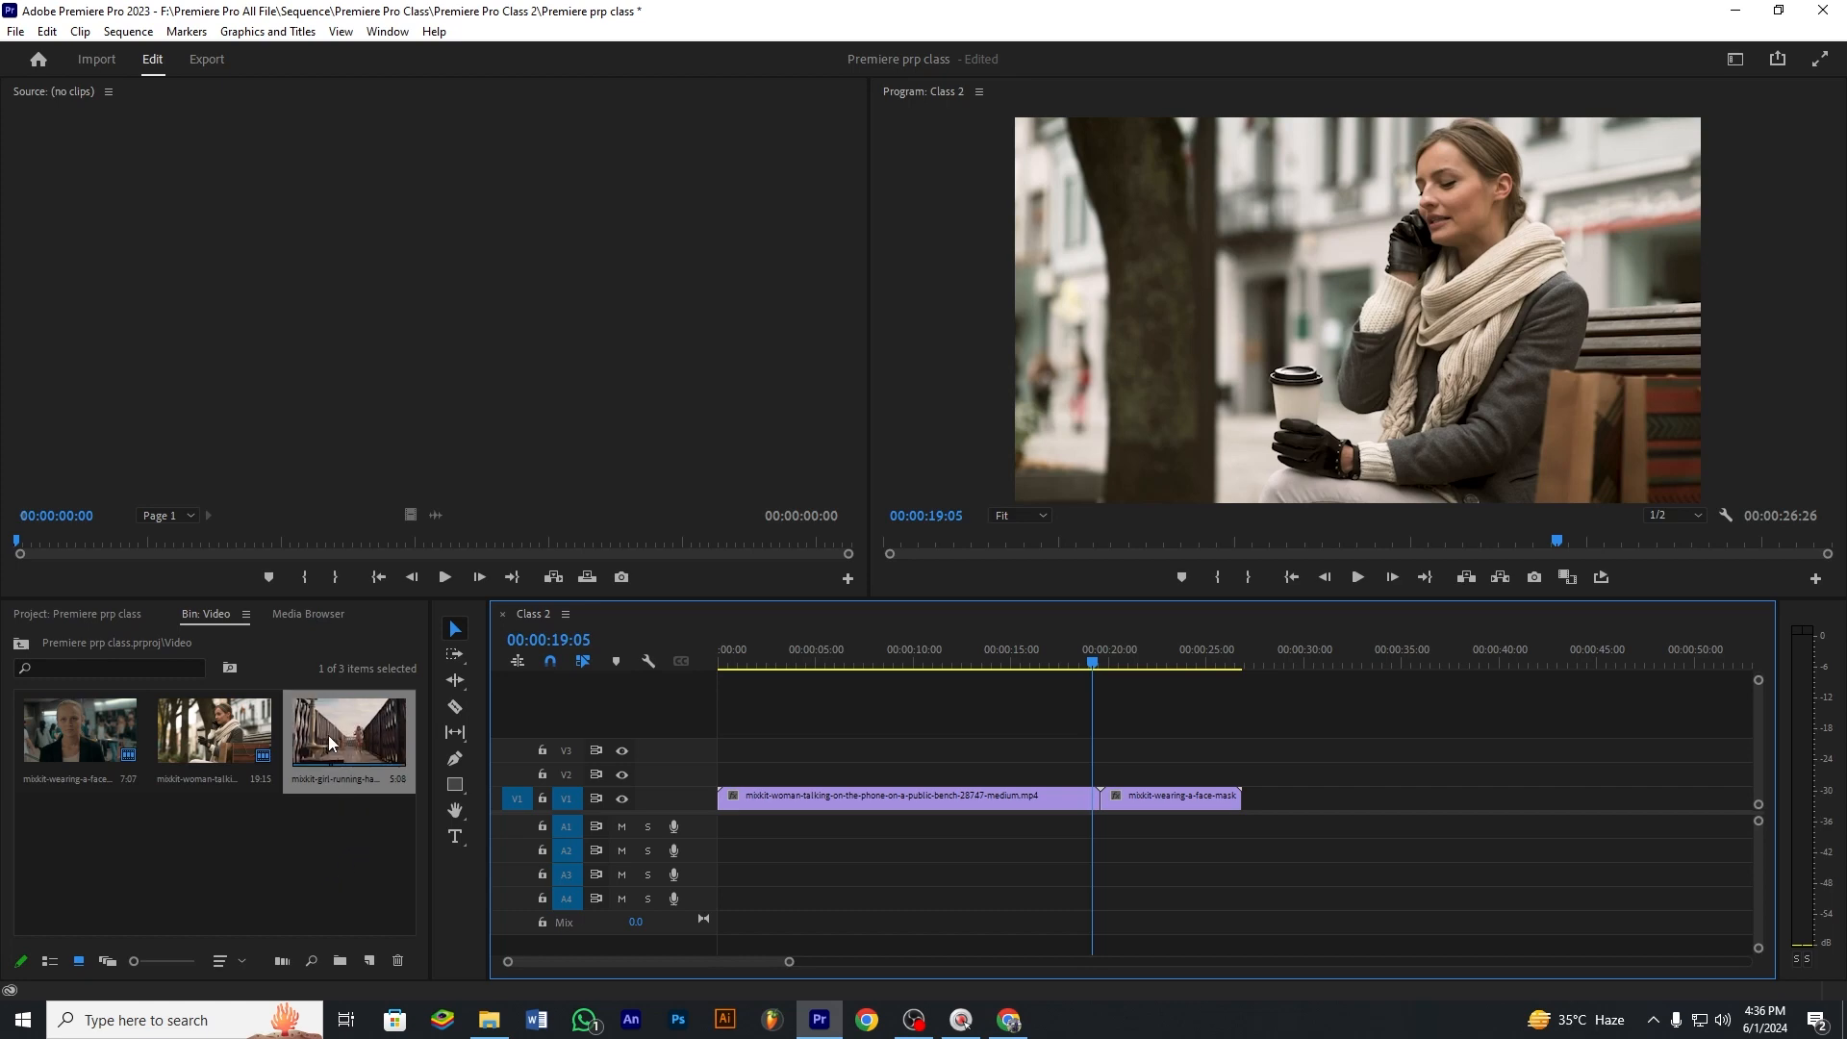
Insert the girl-running clip between the woman-talking and face-mask clips on V1, shifting the face-mask clip later, and scrub through it.
drag(327, 735, 1116, 803)
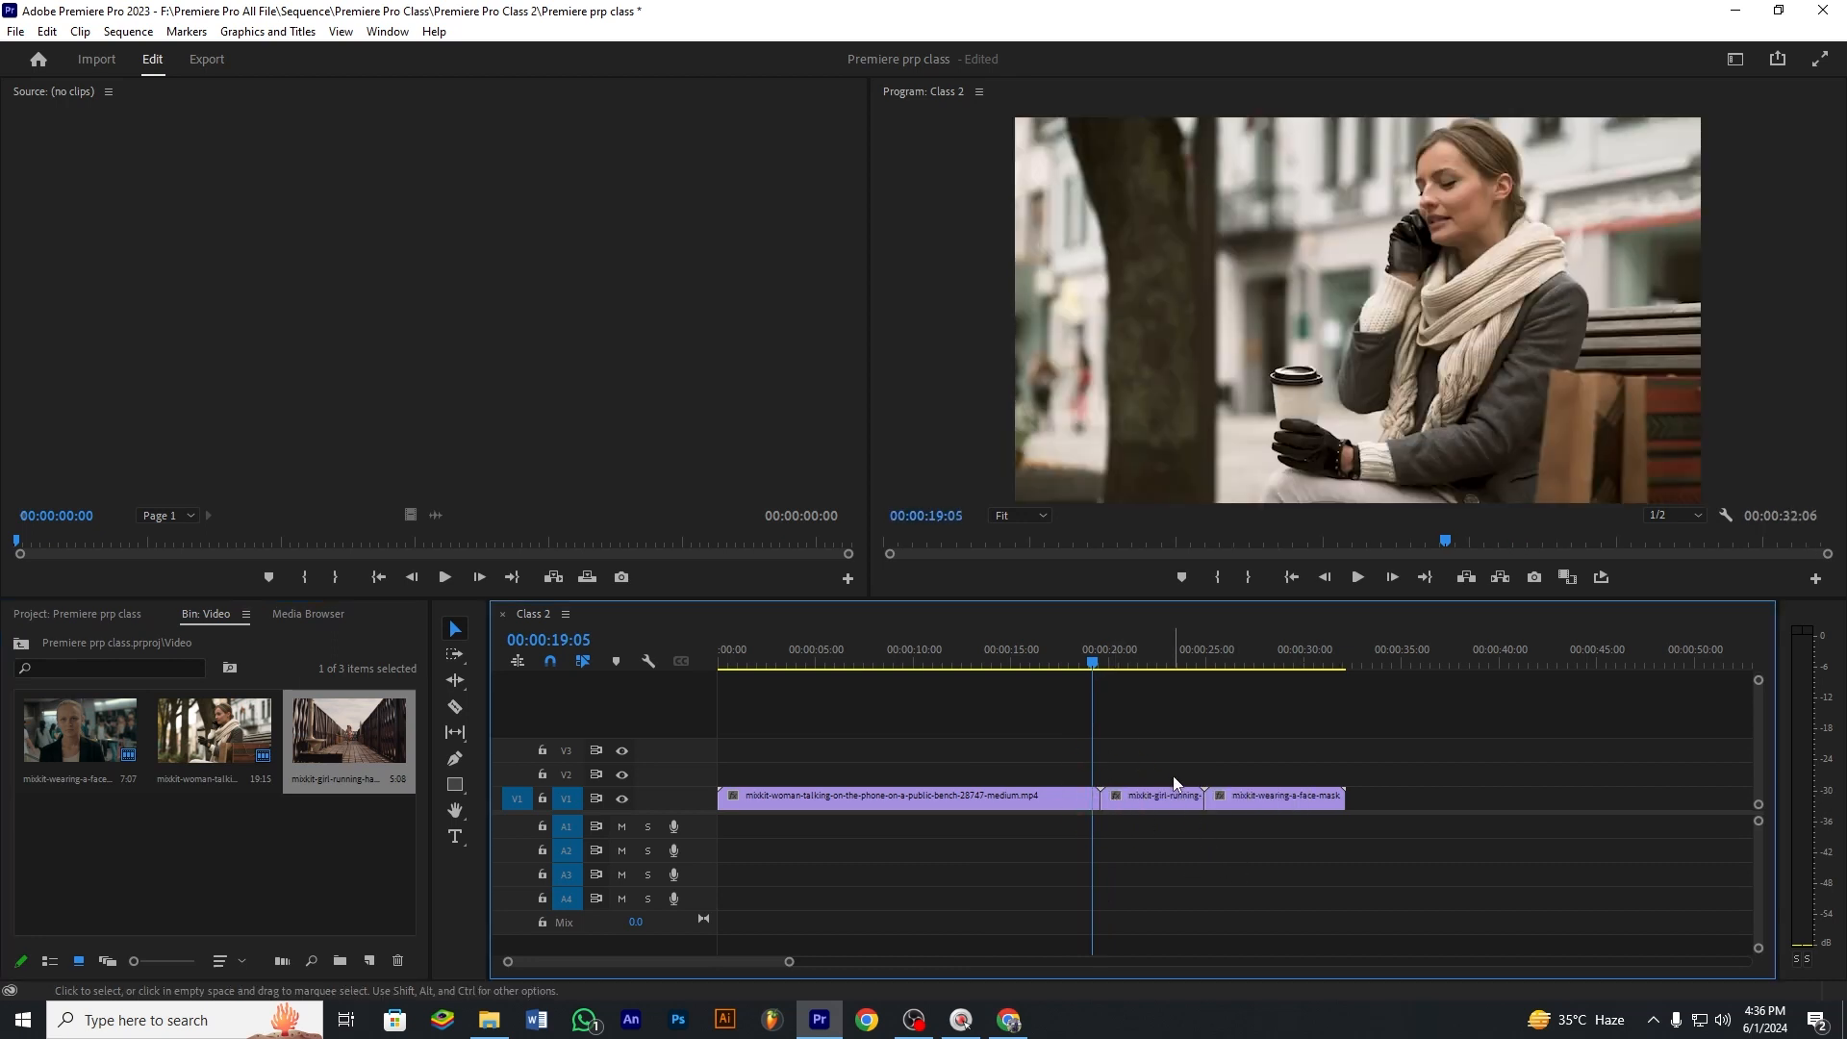
click(1149, 666)
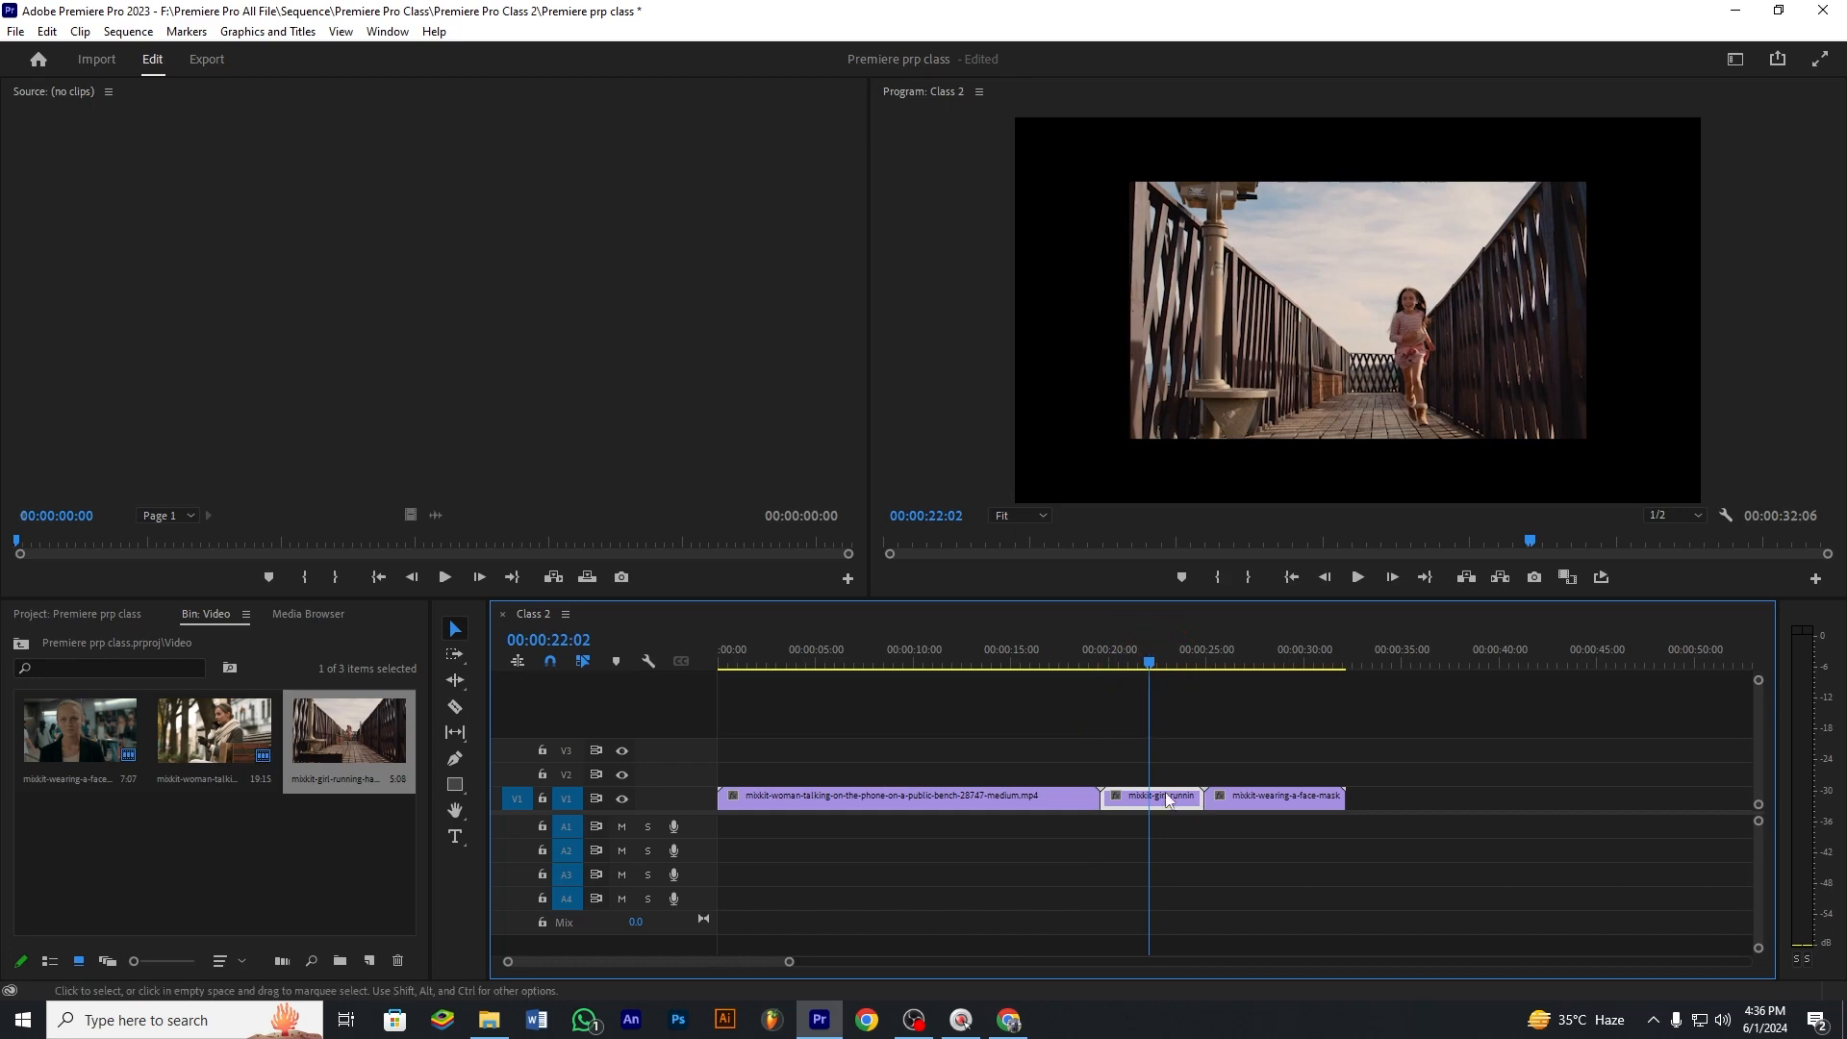
drag(1151, 711, 1022, 748)
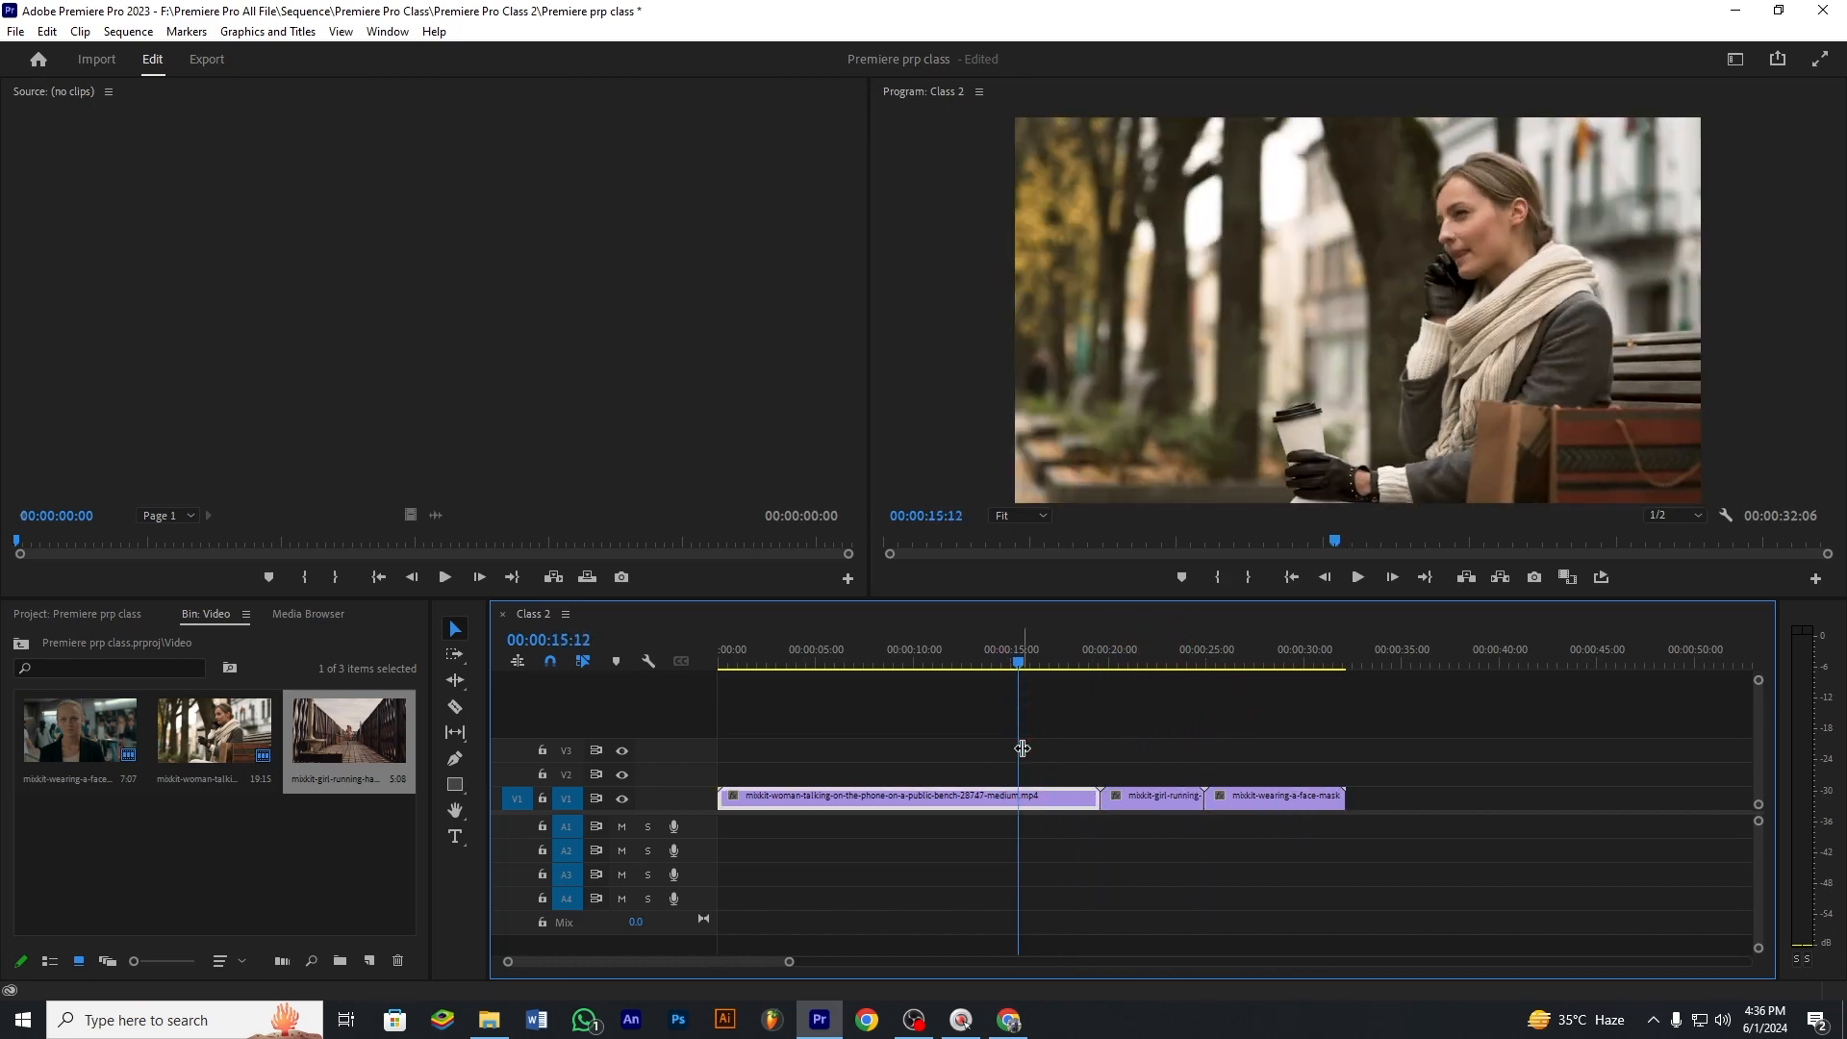
drag(1041, 663, 1143, 683)
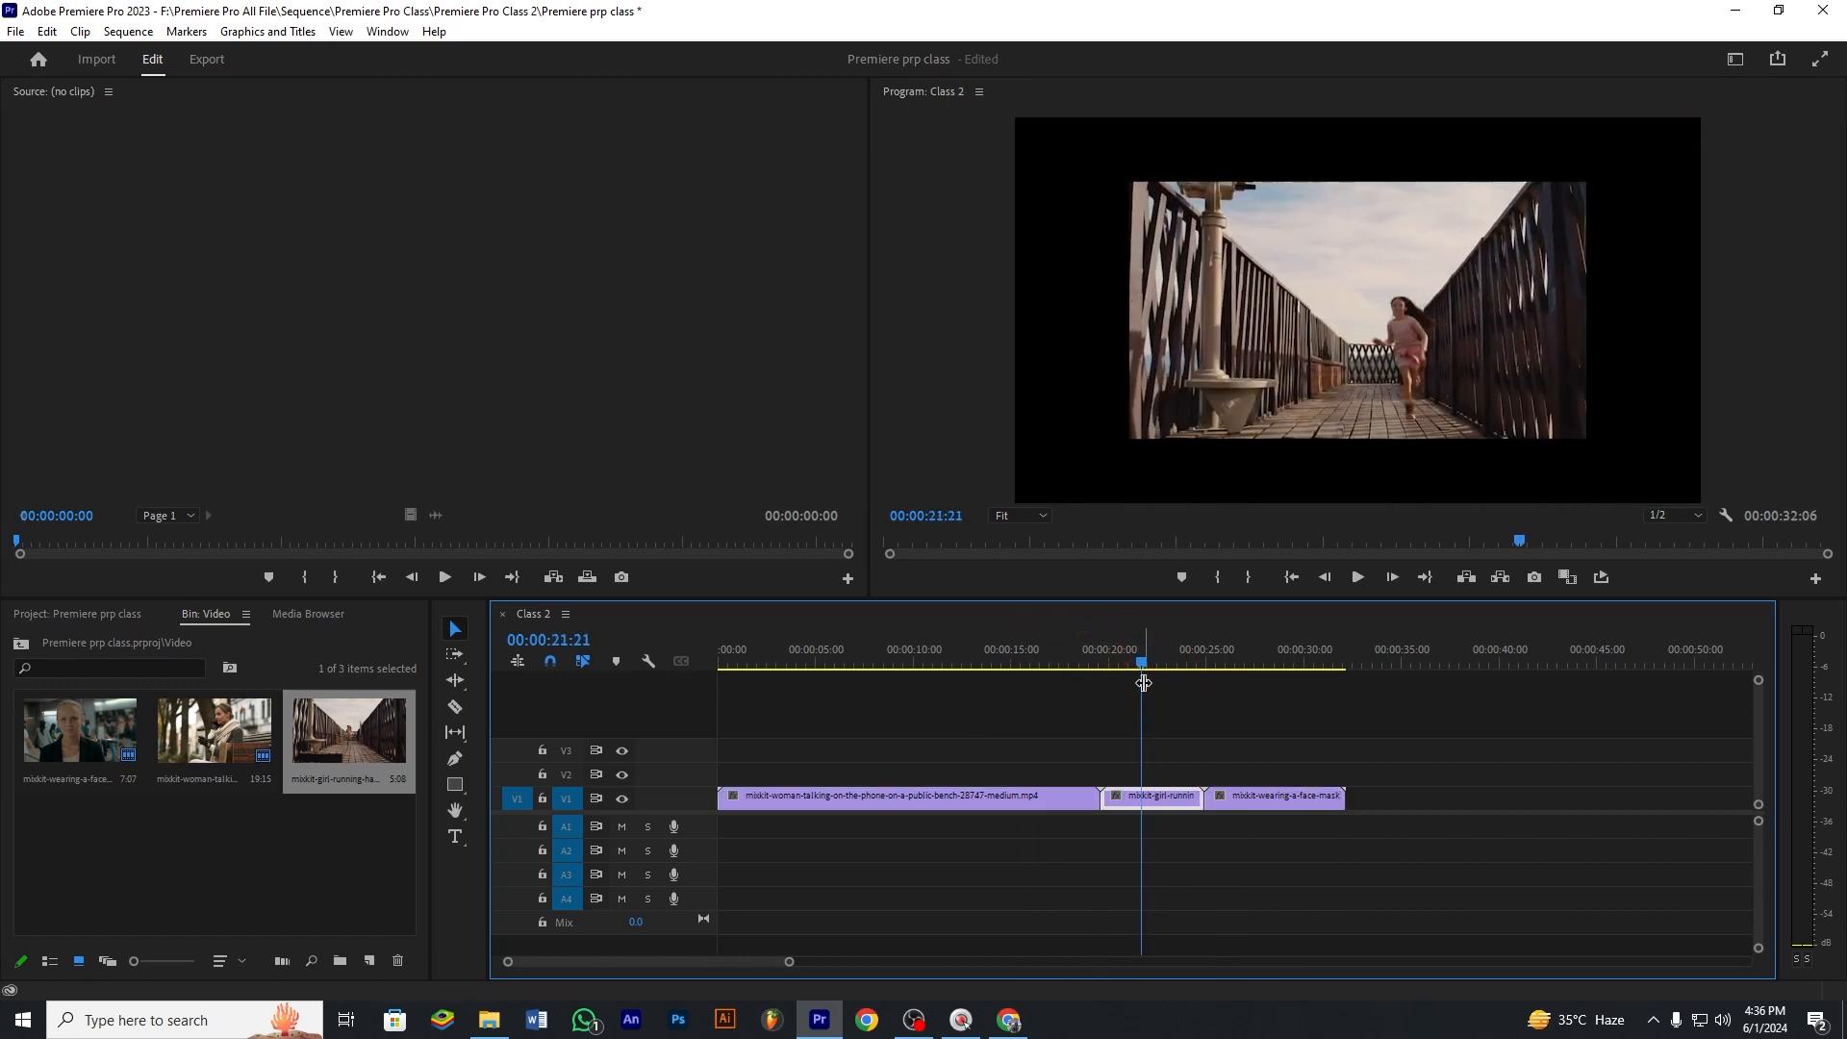
Ripple delete the girl-running clip from V1 and scrub up to the cut between the woman-talking and face-mask clips.
key(shift+Delete)
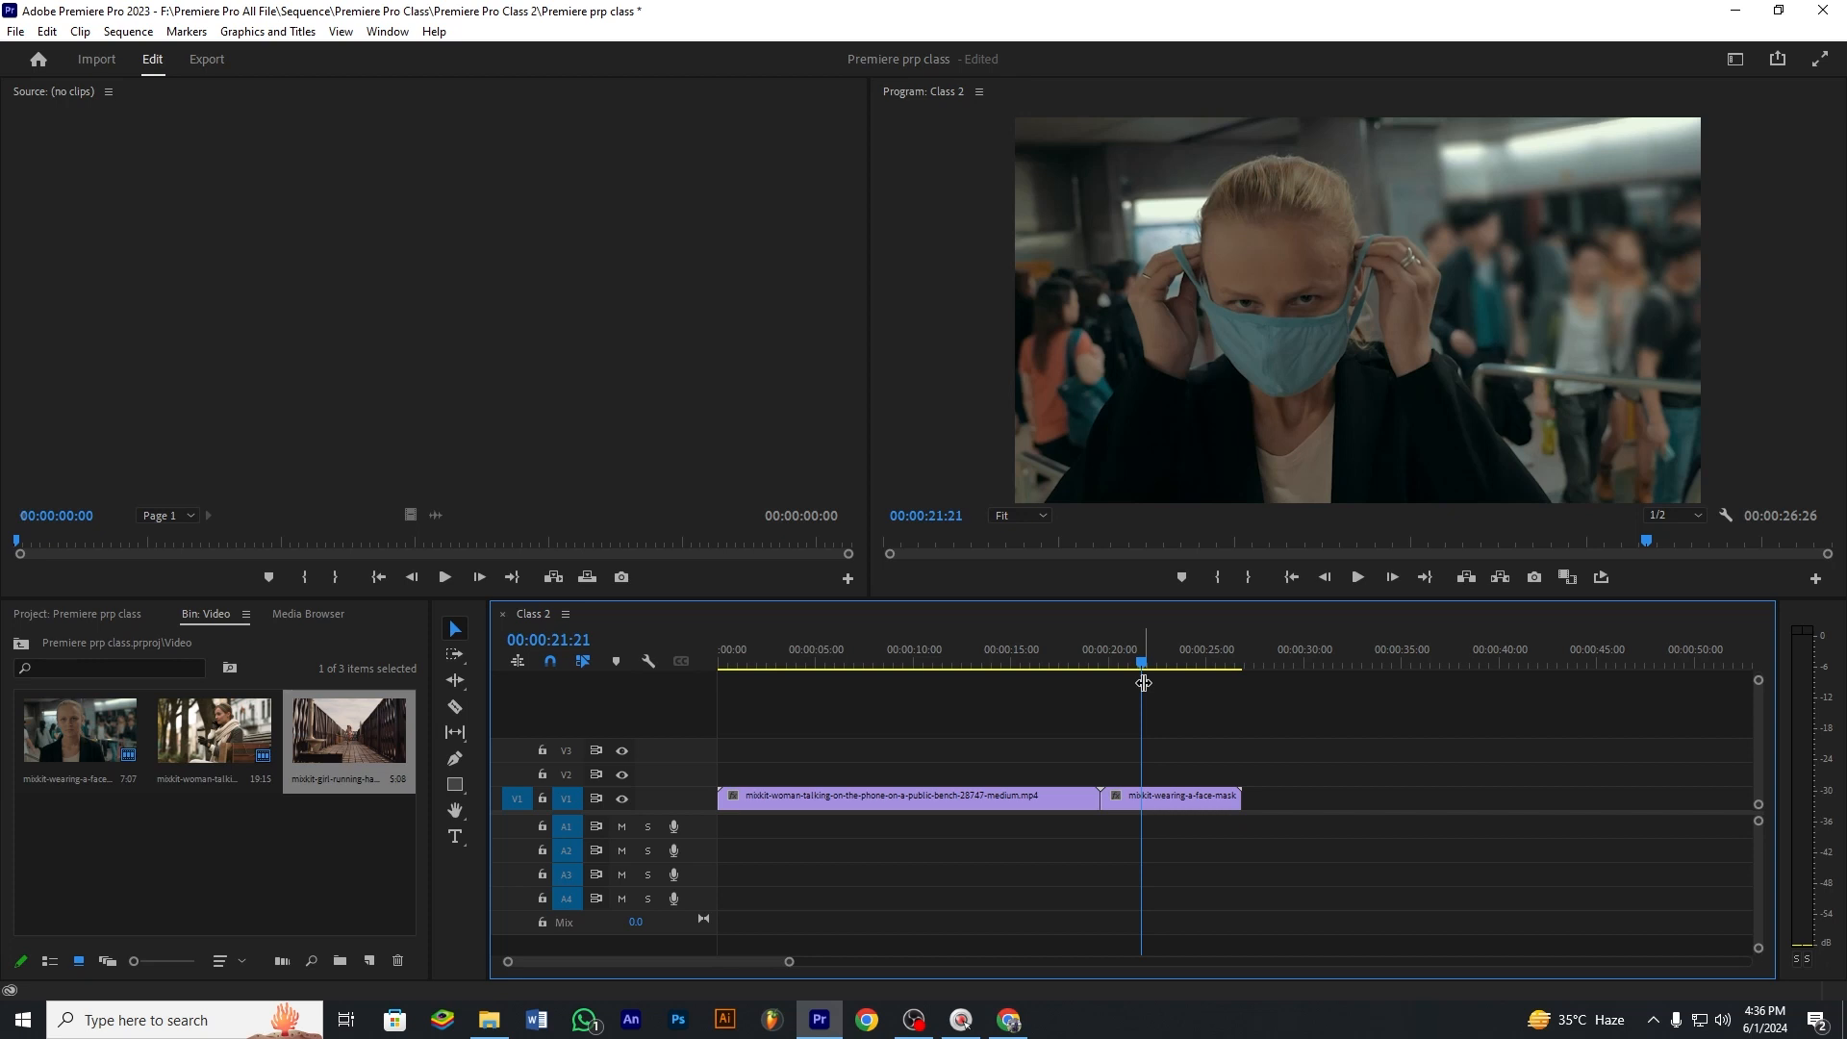
key(comma)
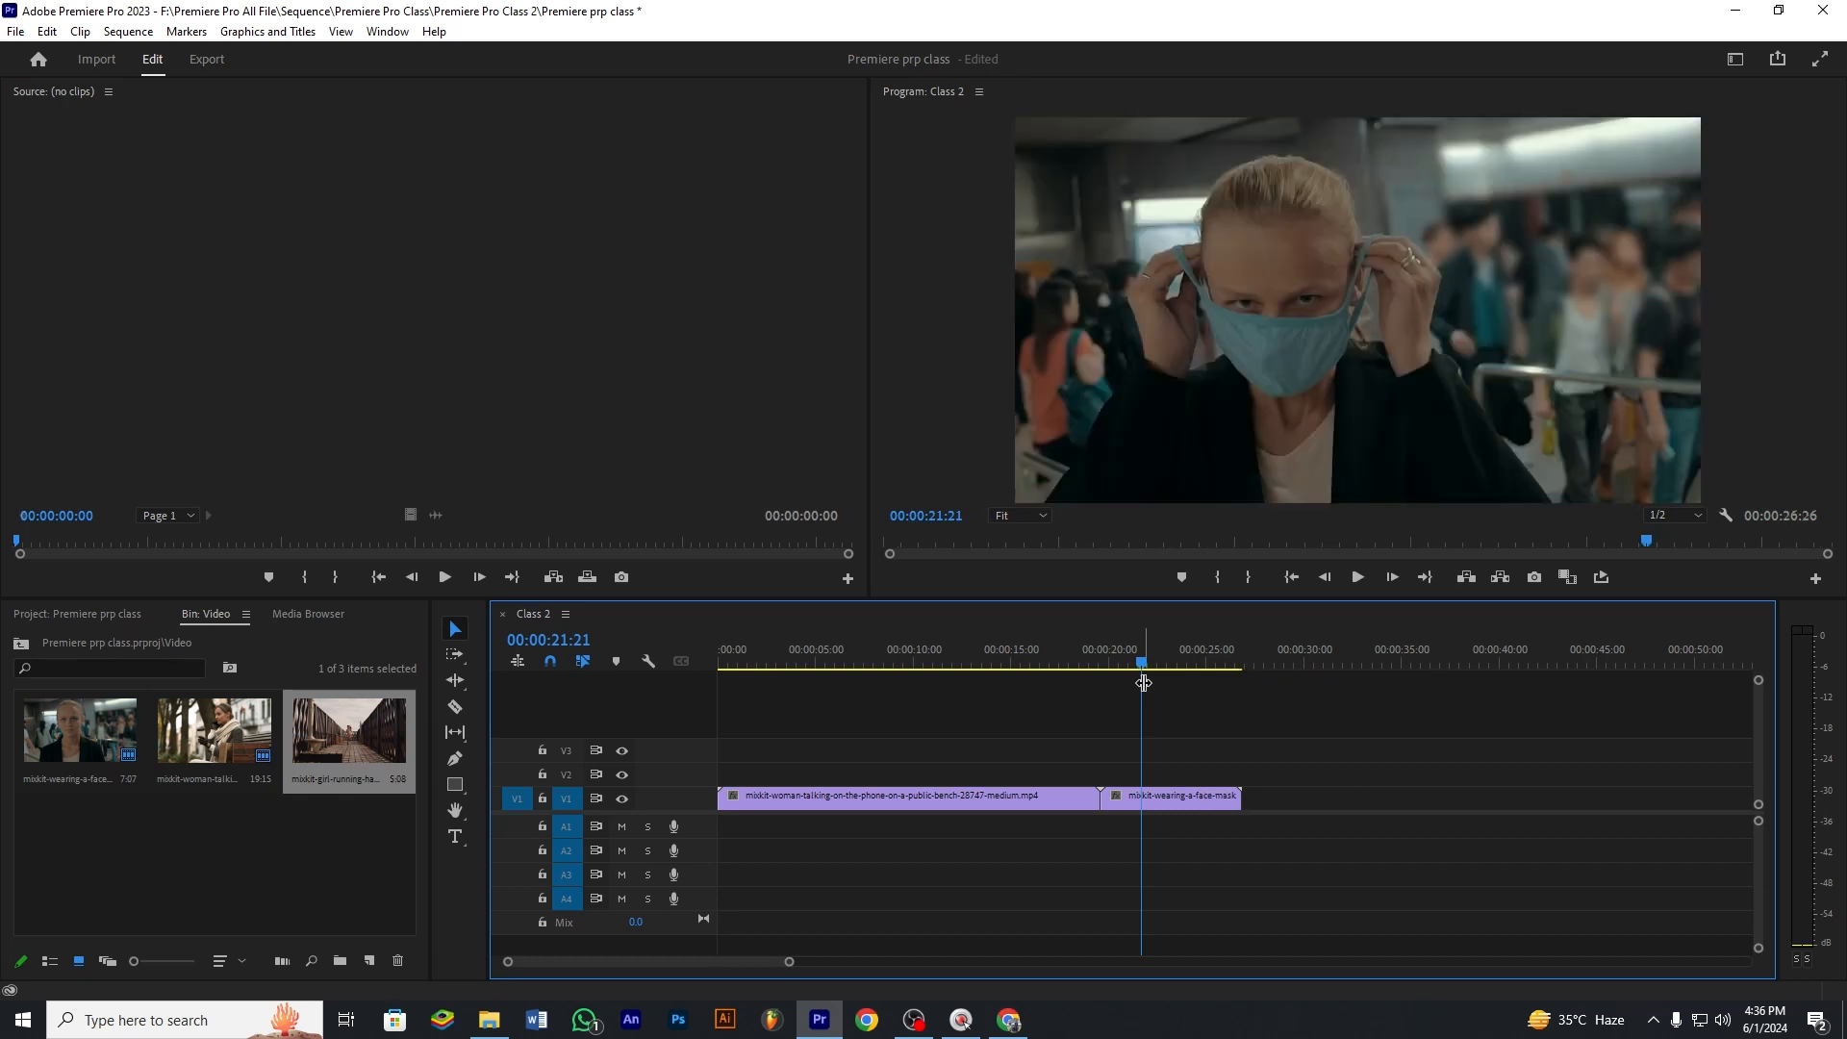
click(1023, 664)
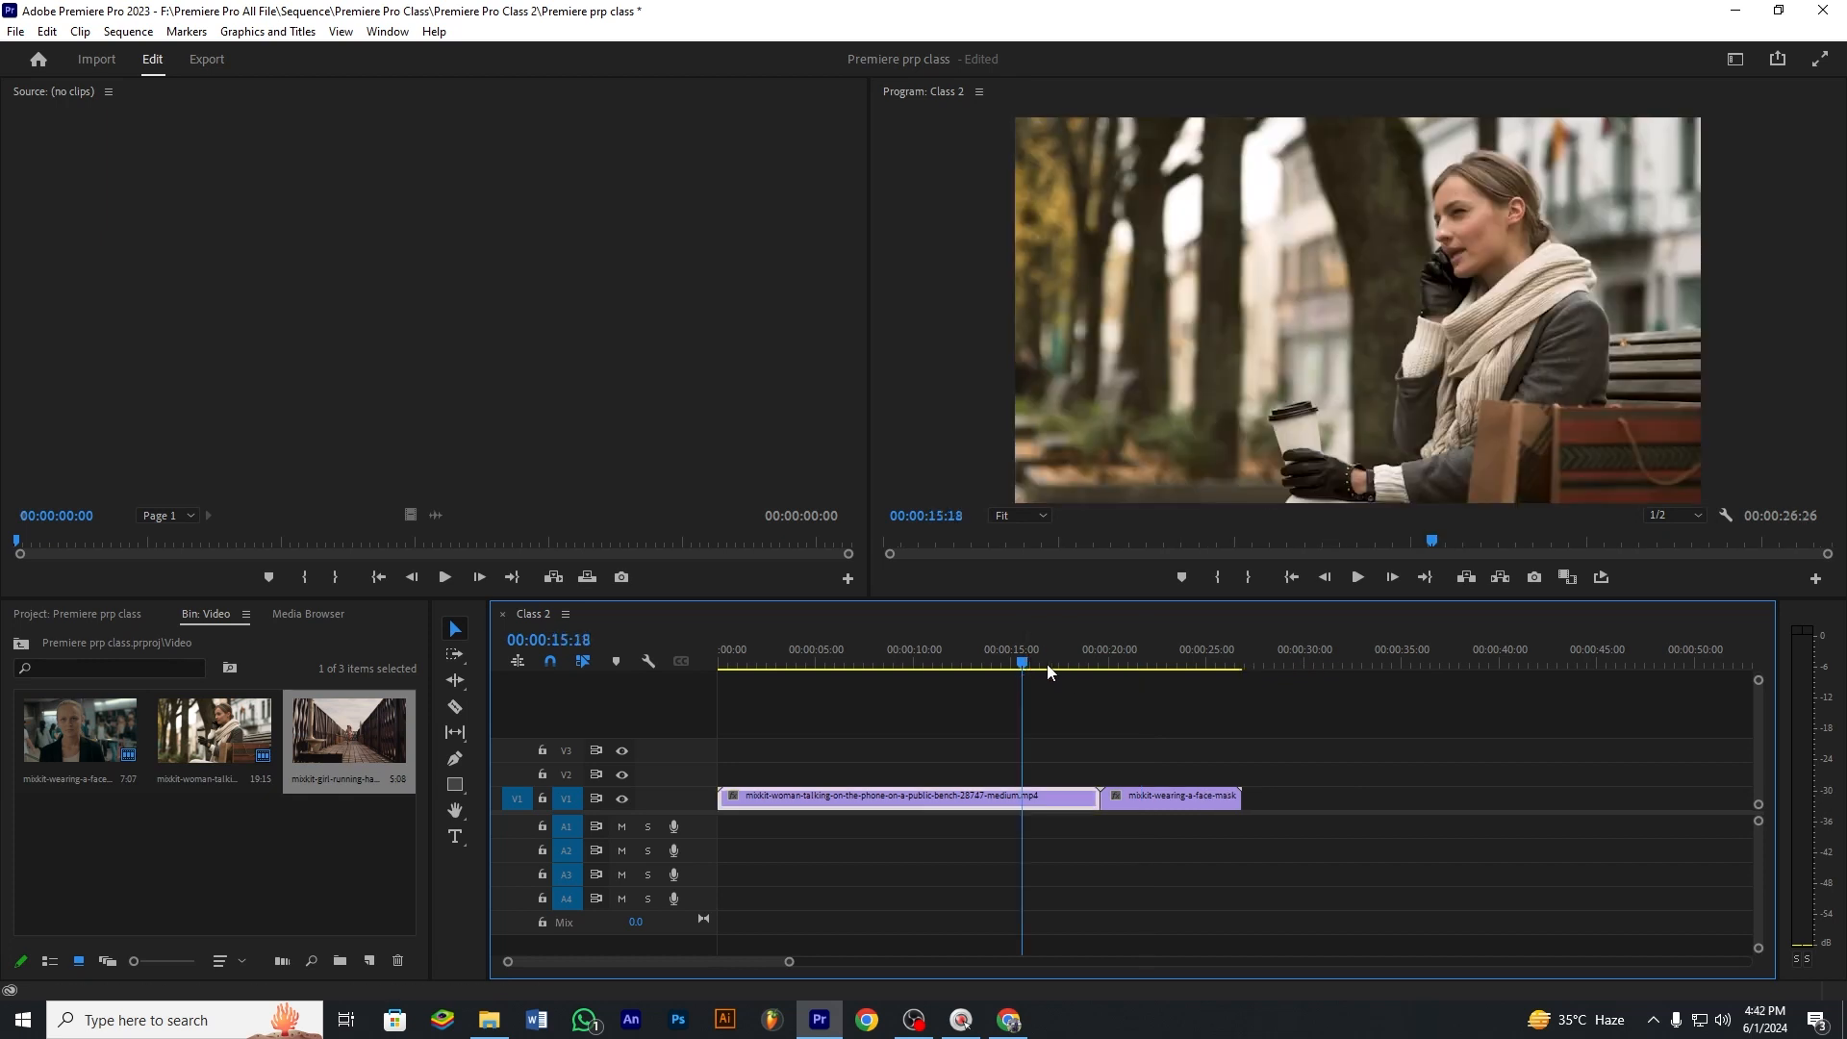
drag(1047, 665, 1099, 698)
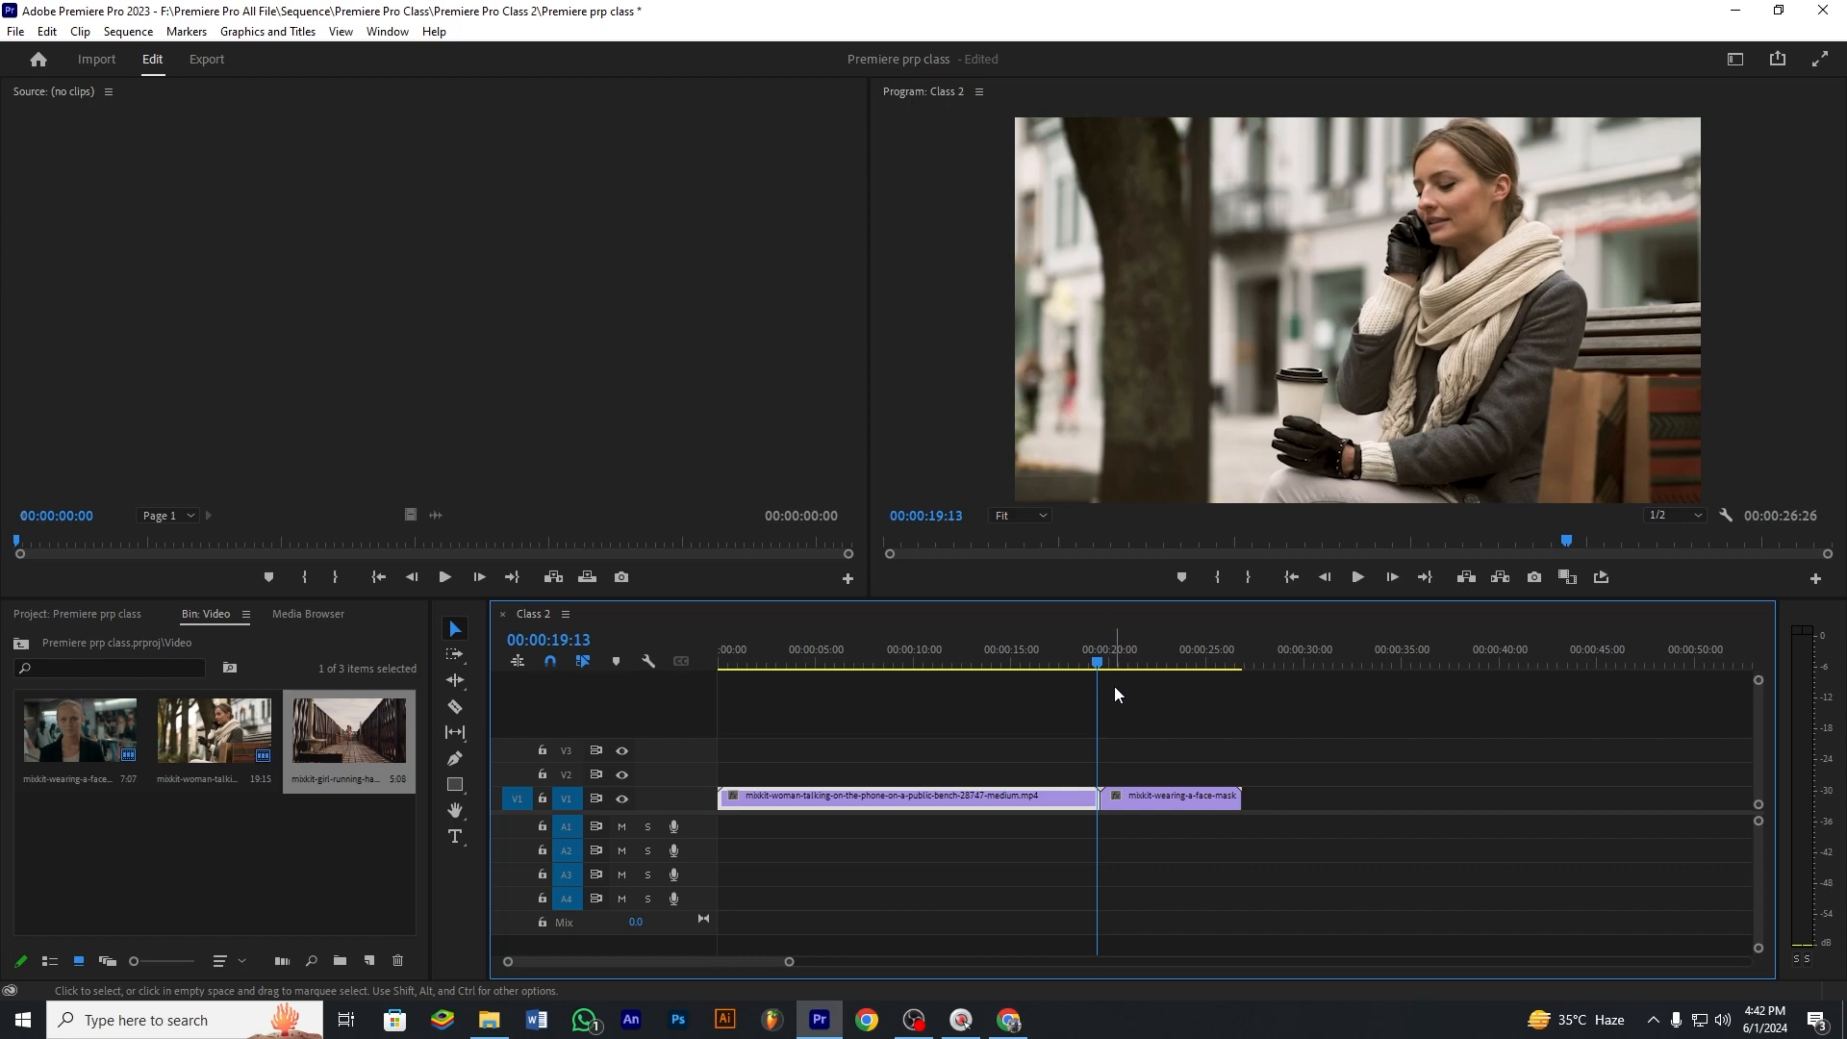
click(994, 715)
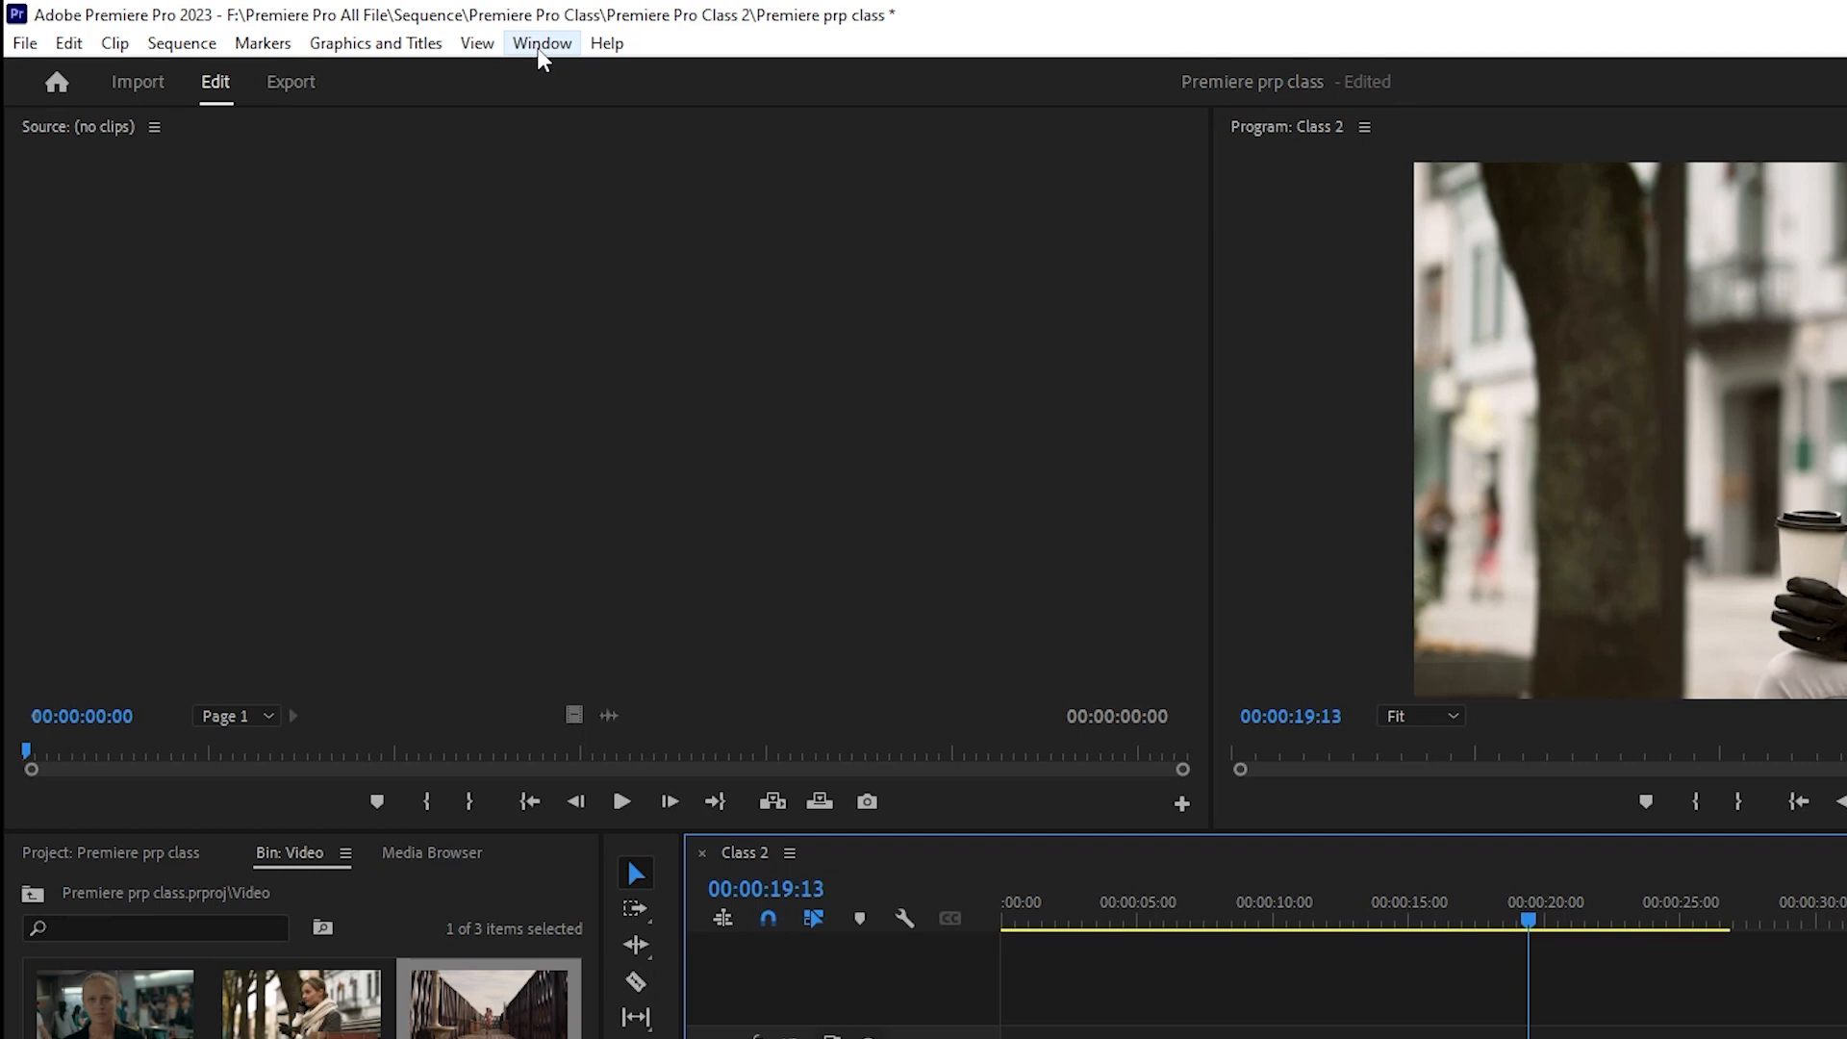
Show the Effects panel and expand Video Transitions down to the Dissolve group.
click(541, 48)
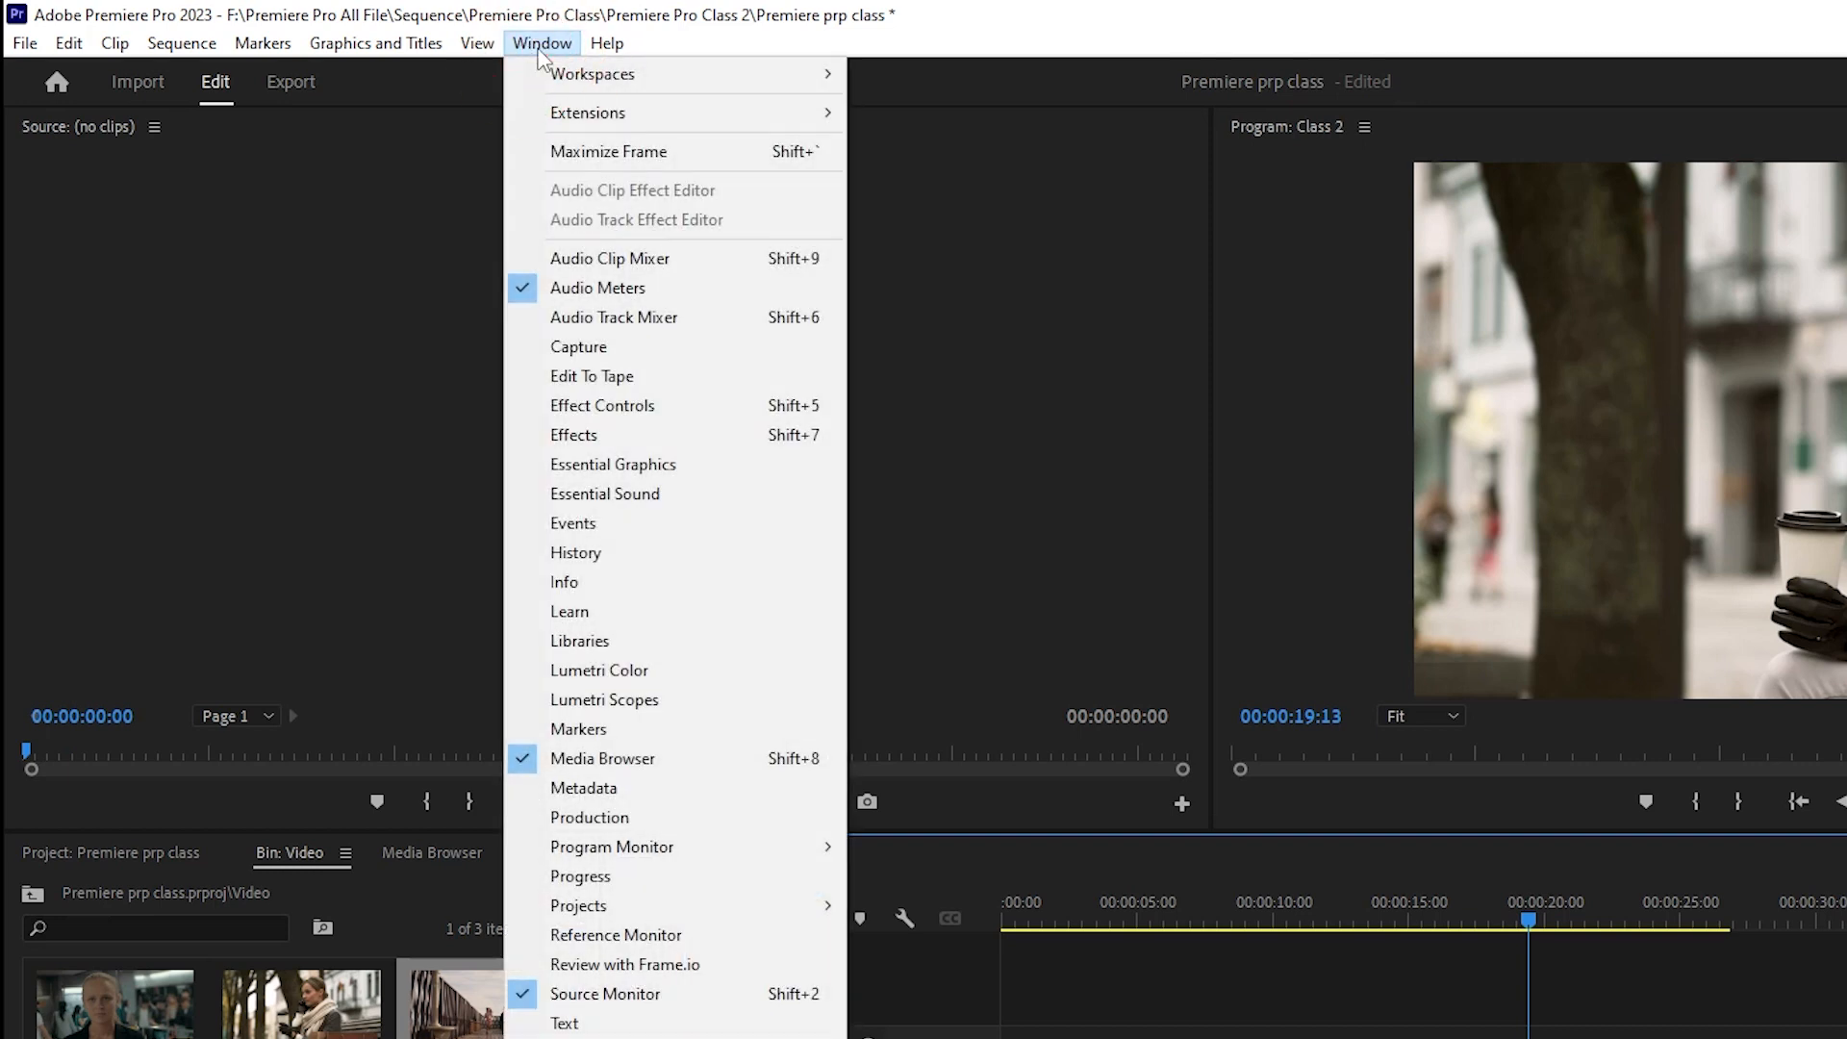
click(594, 444)
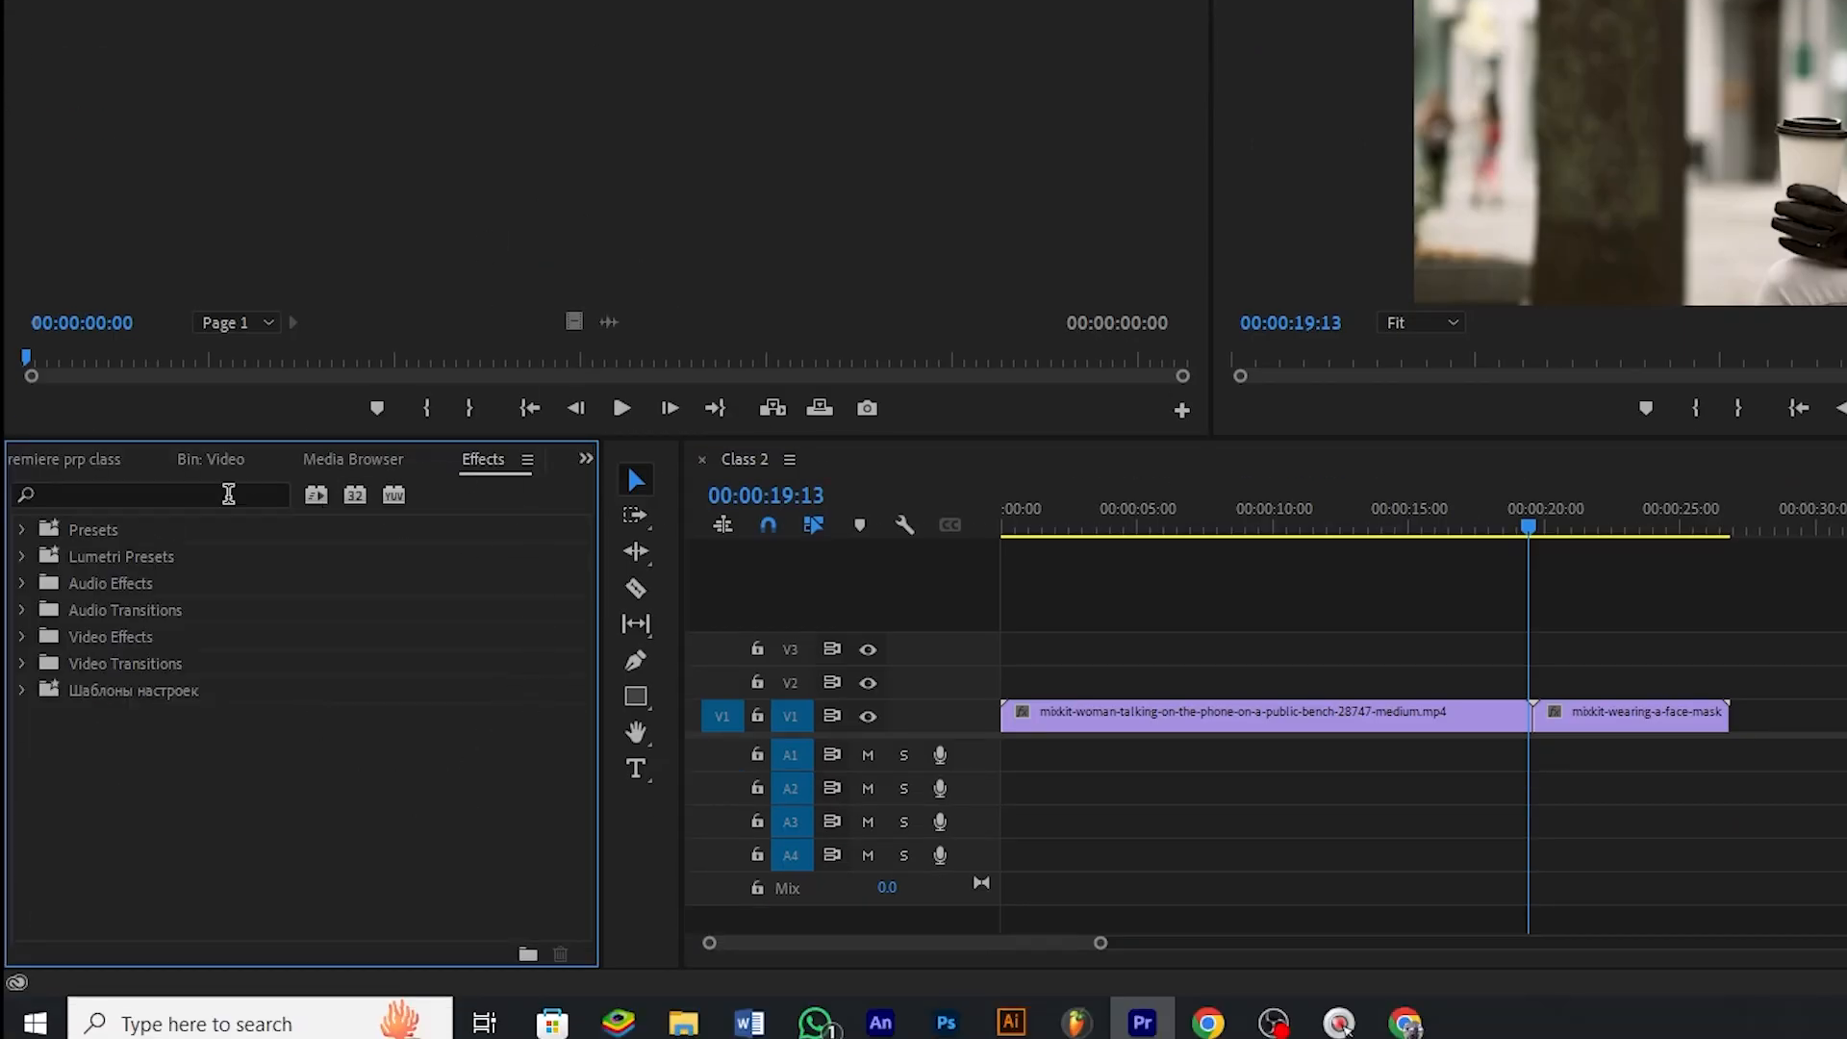
click(516, 456)
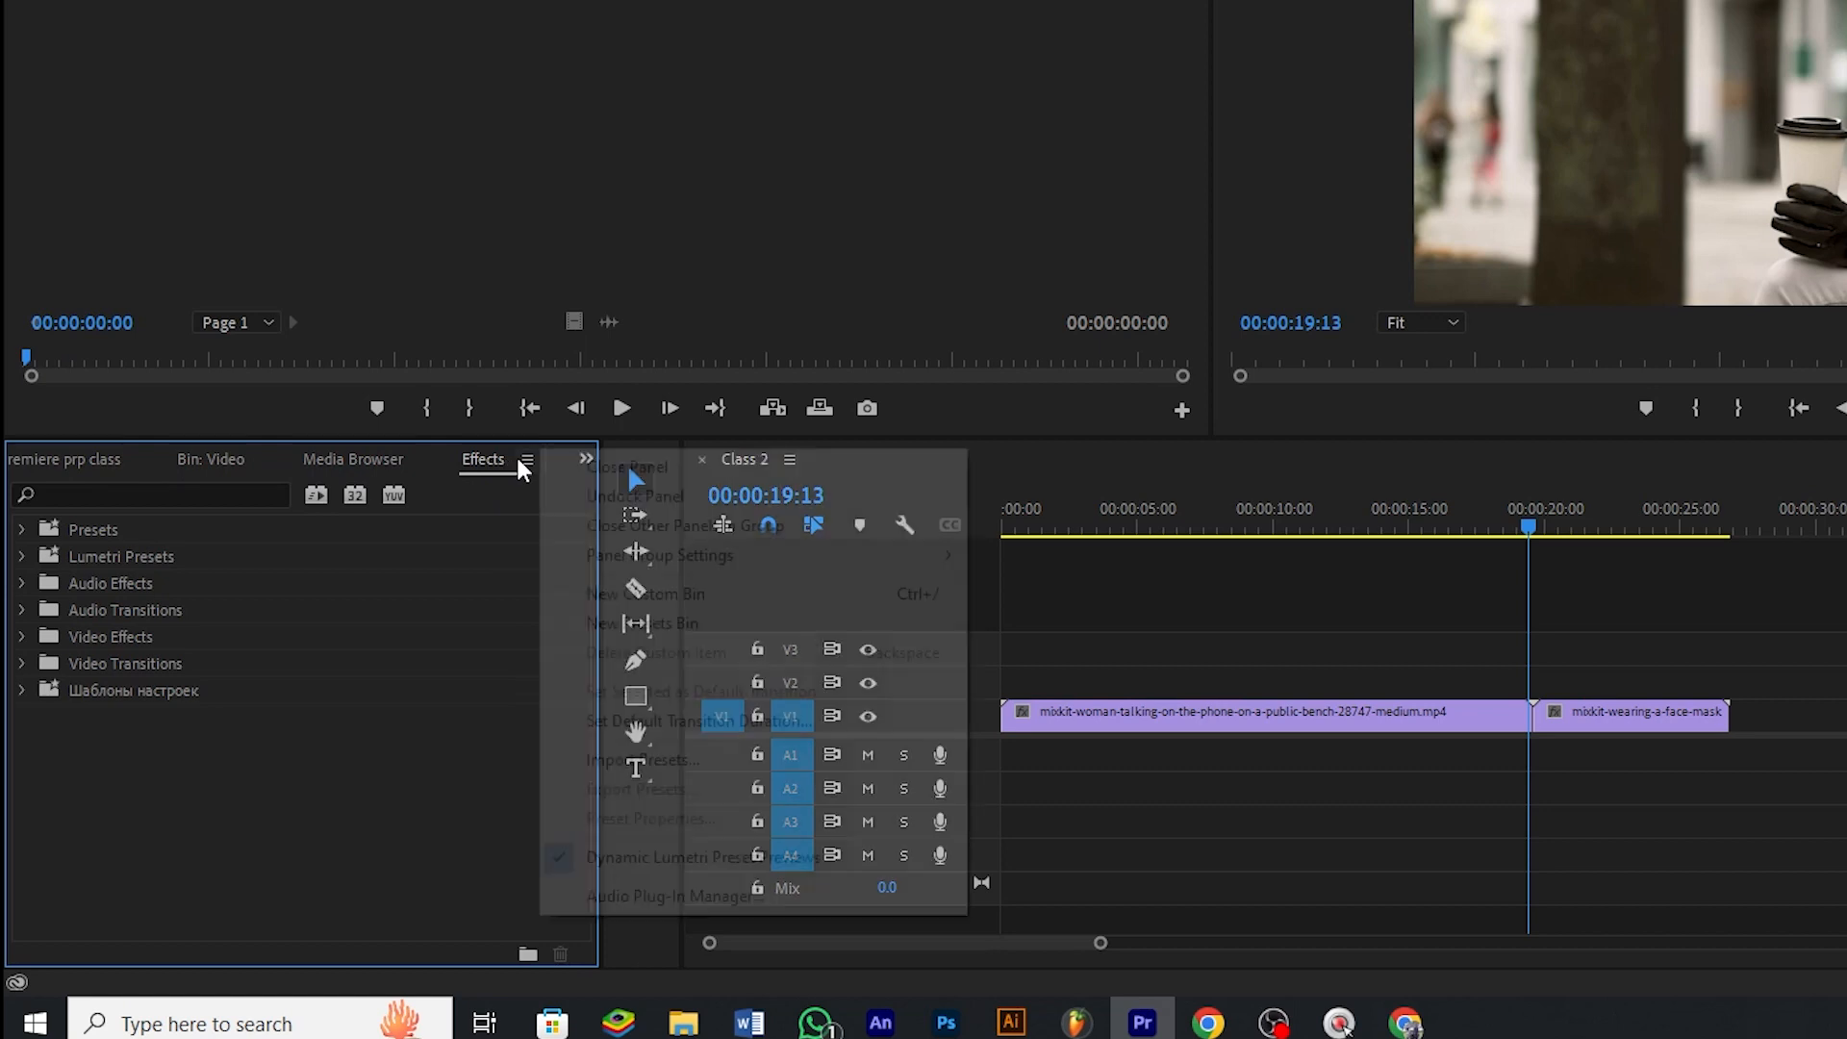
click(494, 458)
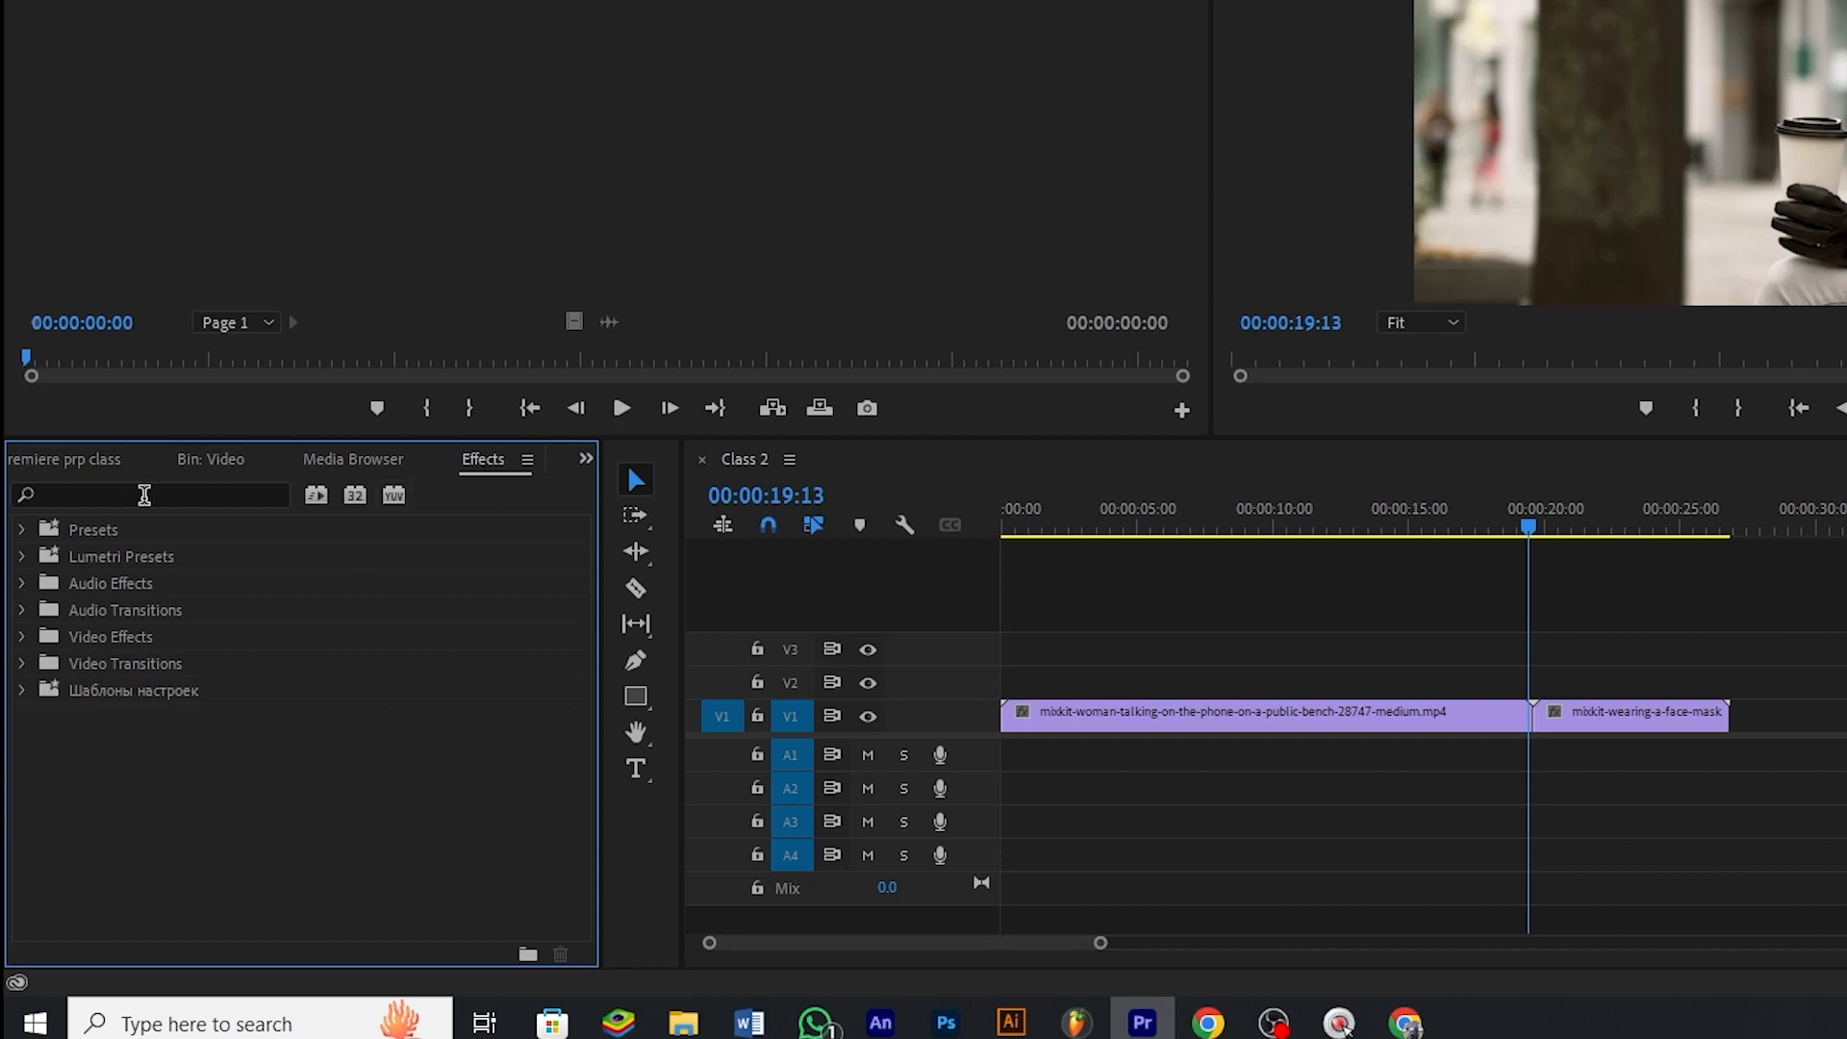
click(23, 664)
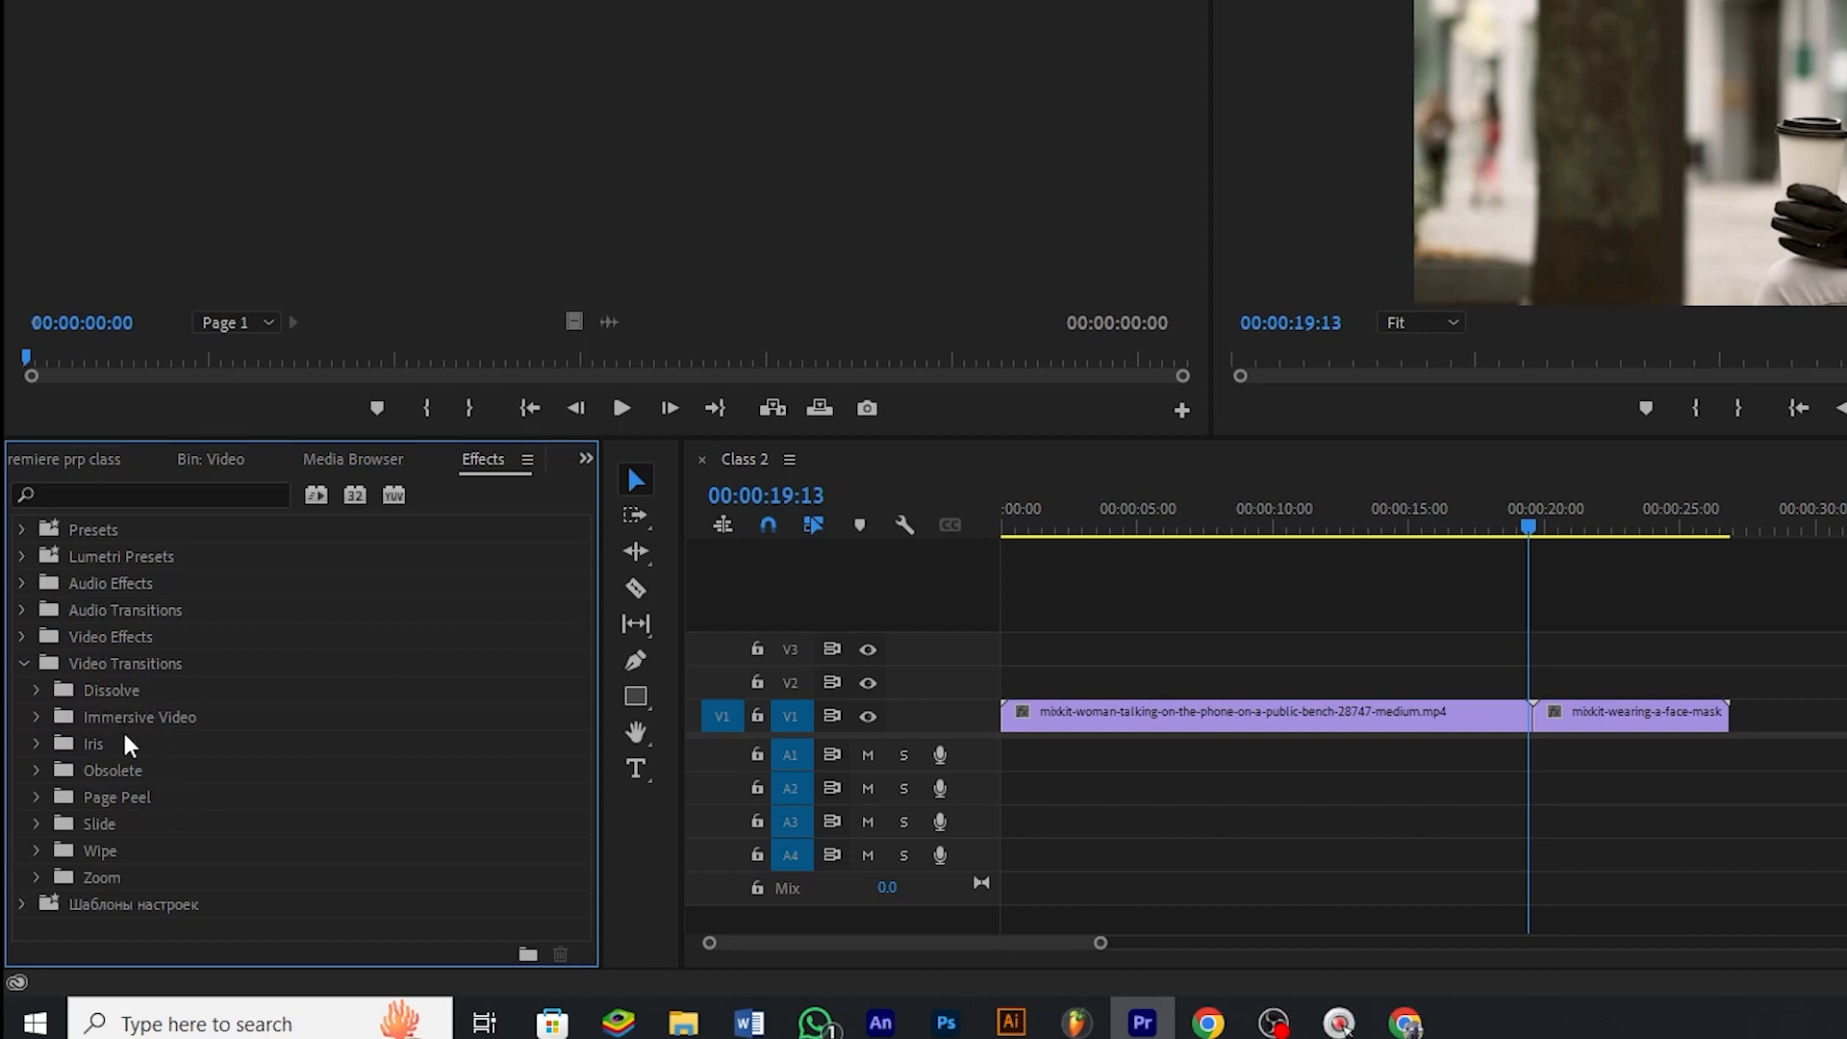
click(37, 691)
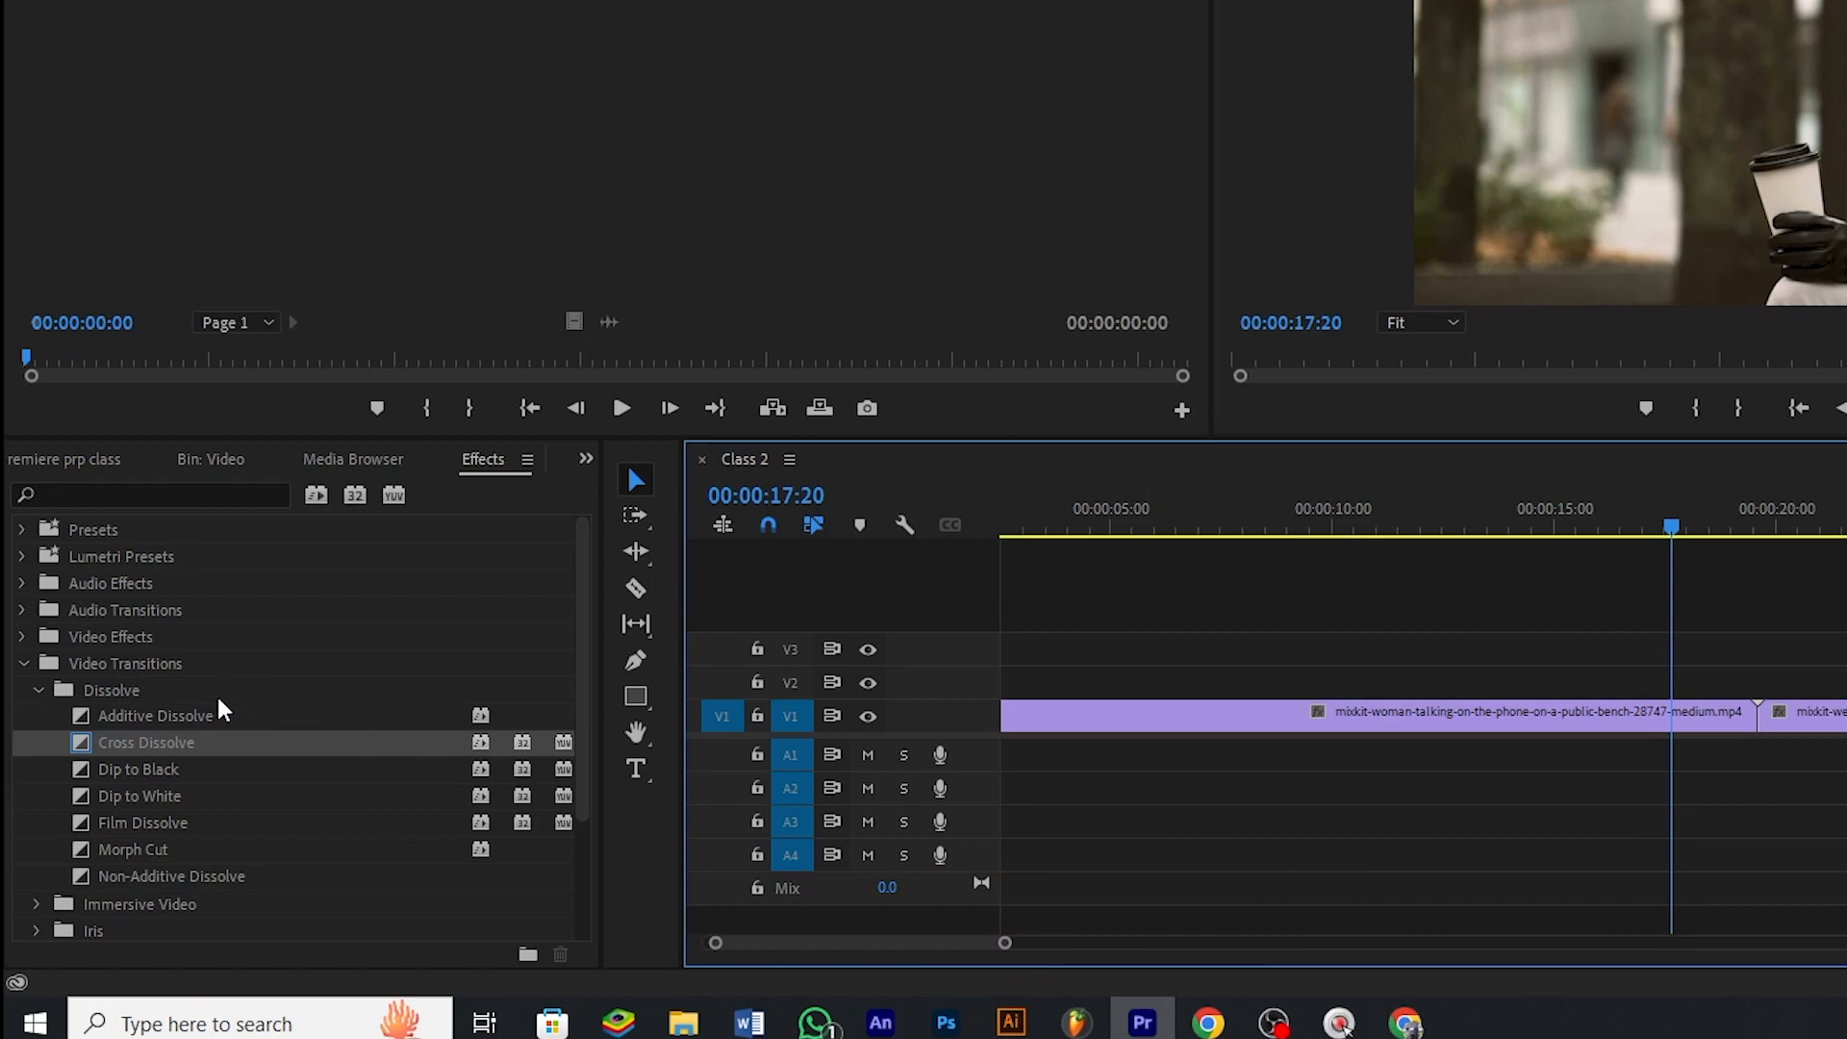
Apply Cross Dissolve at the cut between the woman-talking and face-mask clips on V1, accepting repeated frames.
click(208, 744)
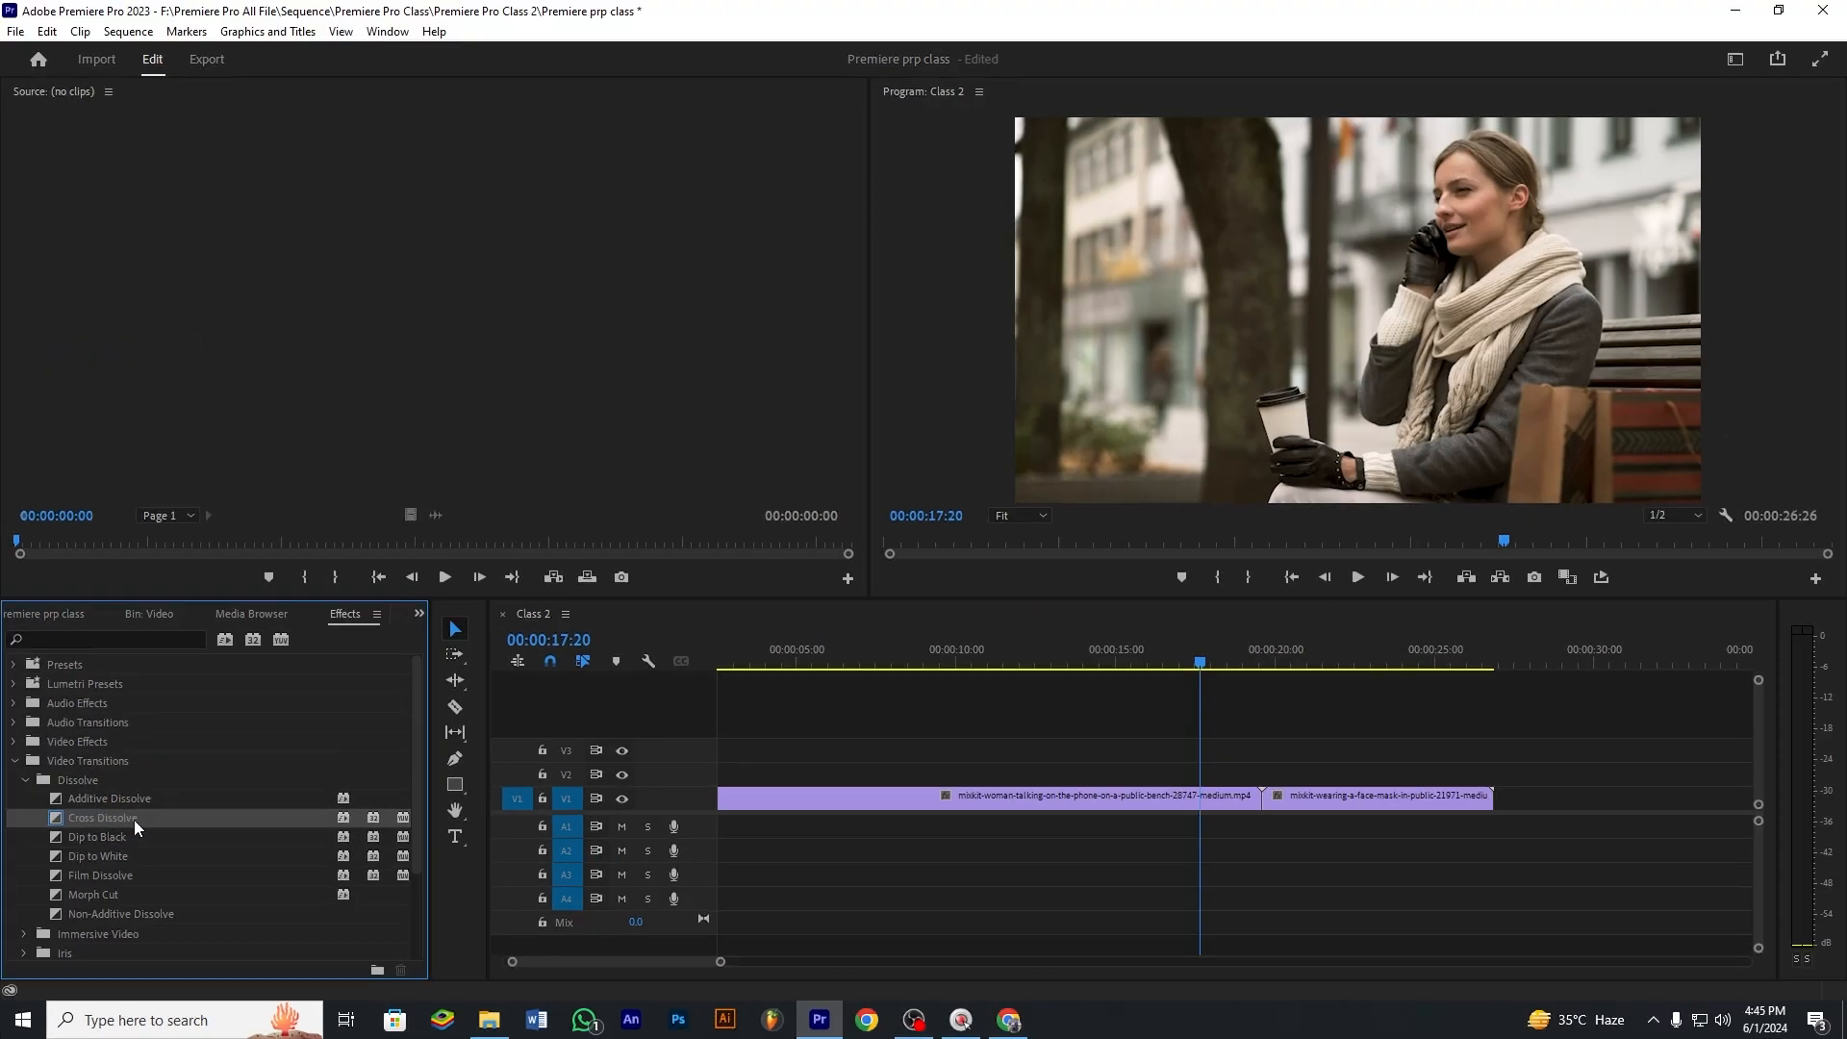
drag(193, 743, 1811, 751)
drag(1238, 789, 1257, 798)
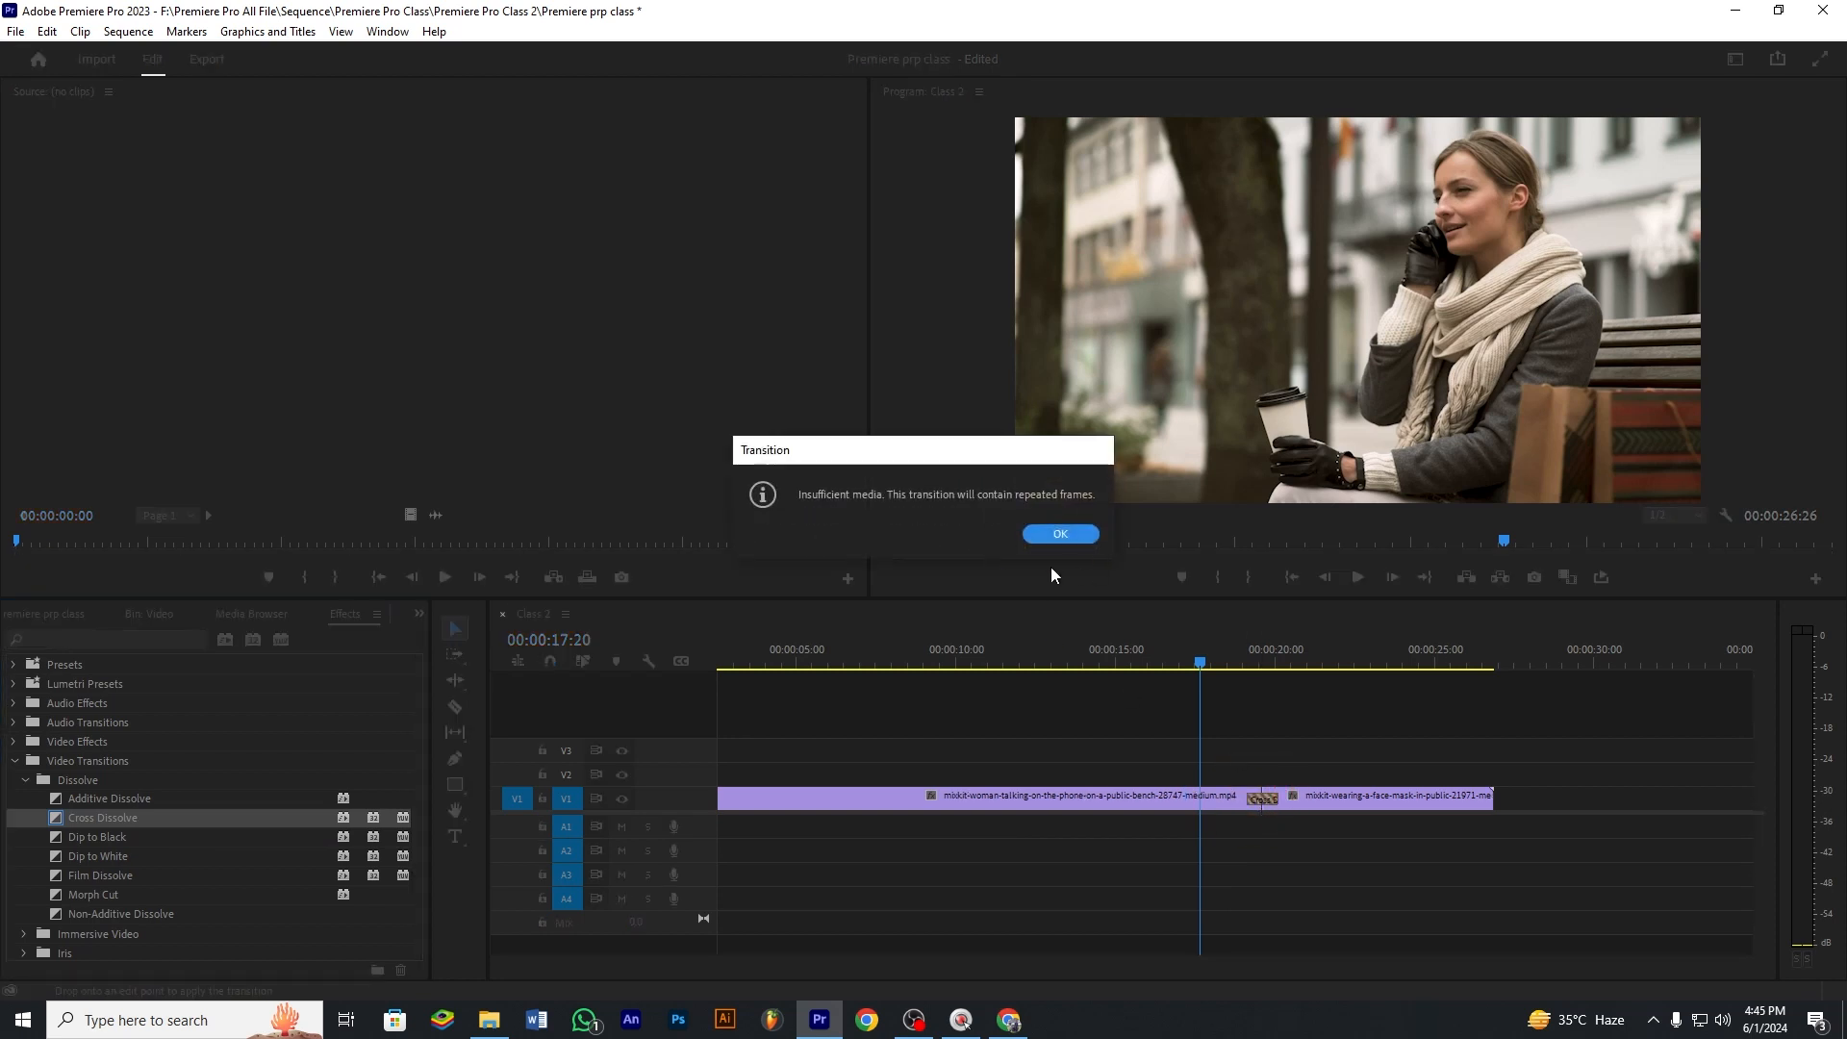
click(1059, 535)
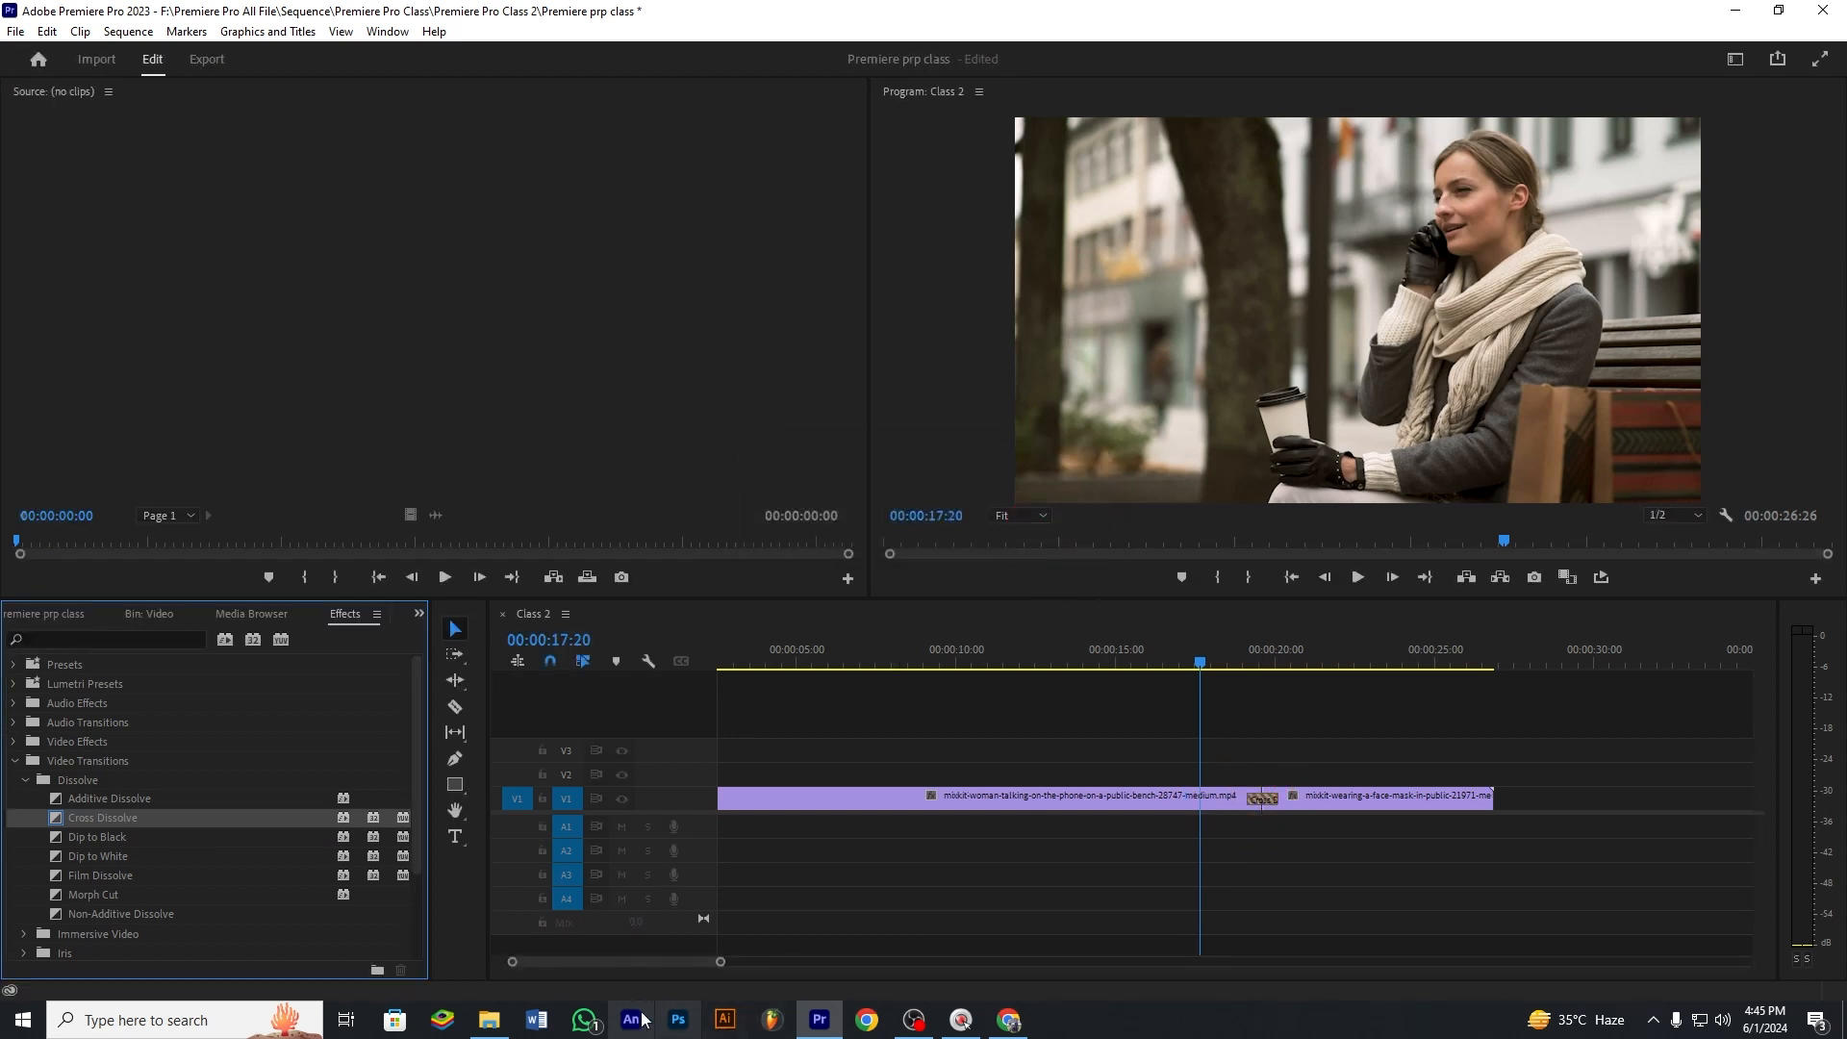
Scrub and play through the Cross Dissolve between the two V1 clips to preview the transition.
scroll(658, 958, down, 5)
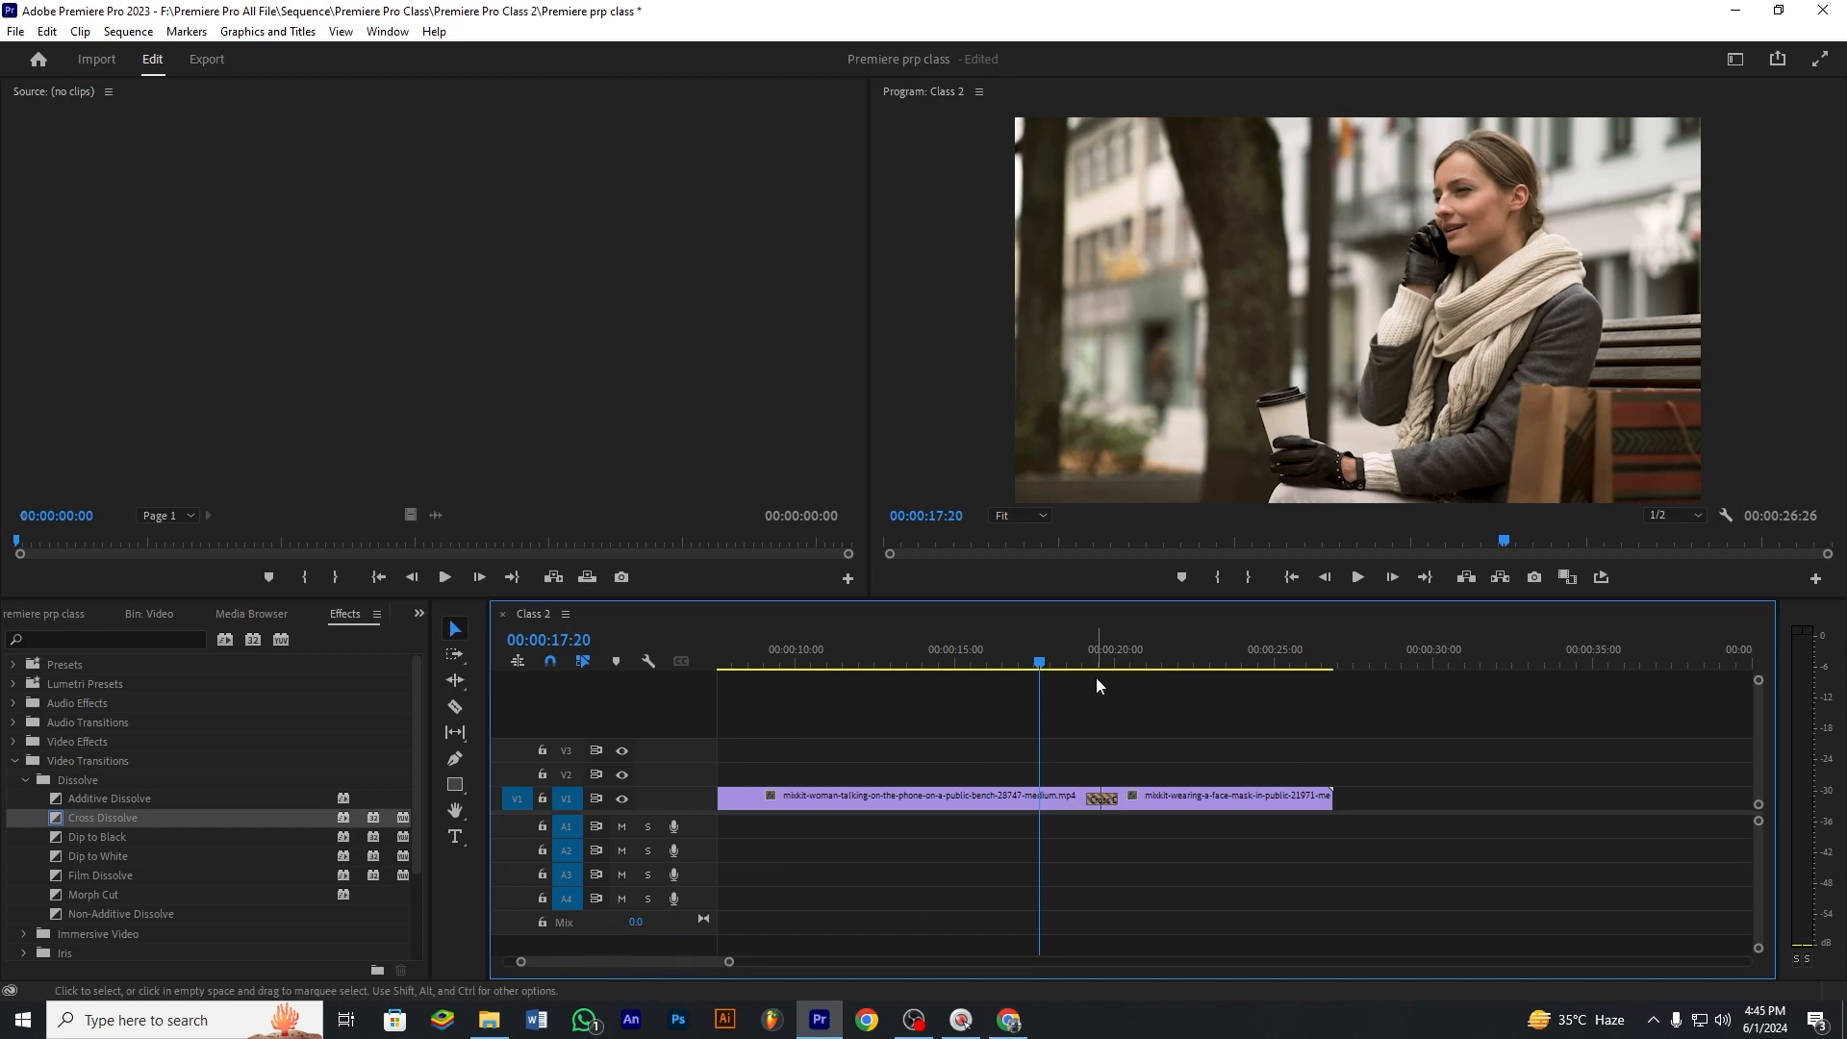
drag(1082, 663, 1031, 674)
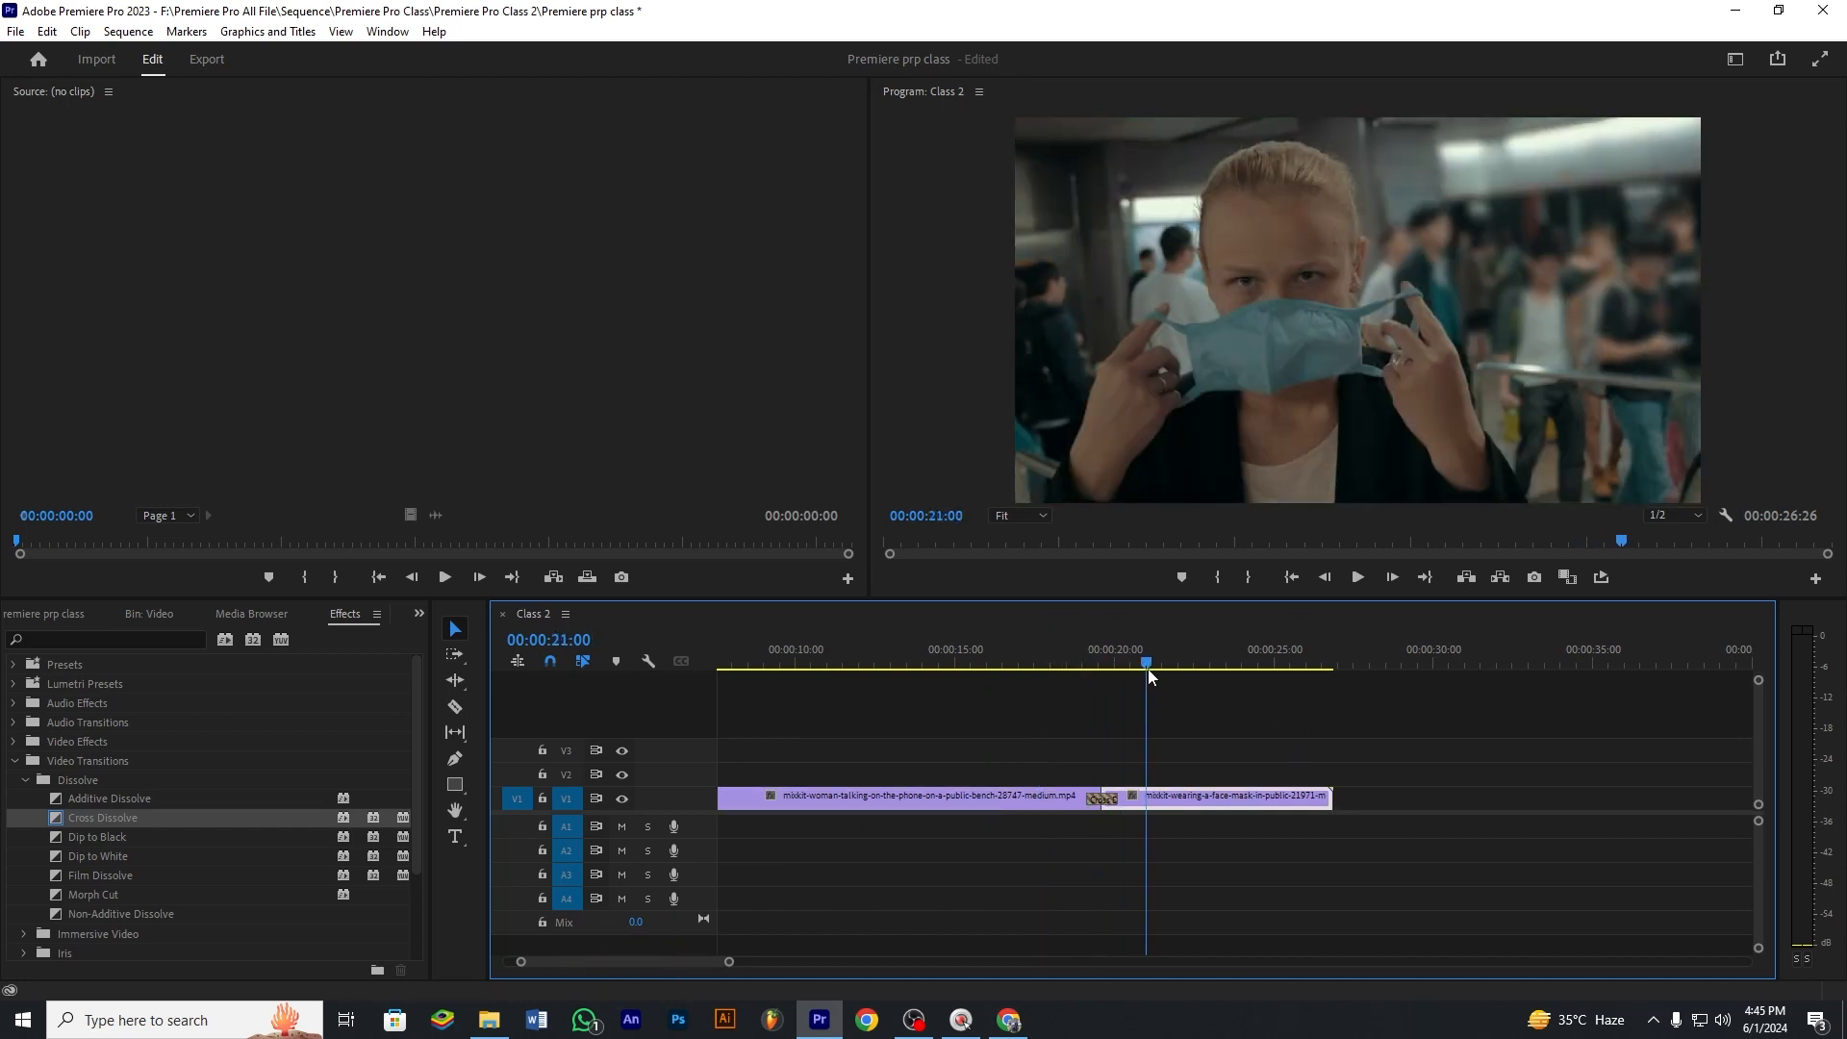
click(1362, 583)
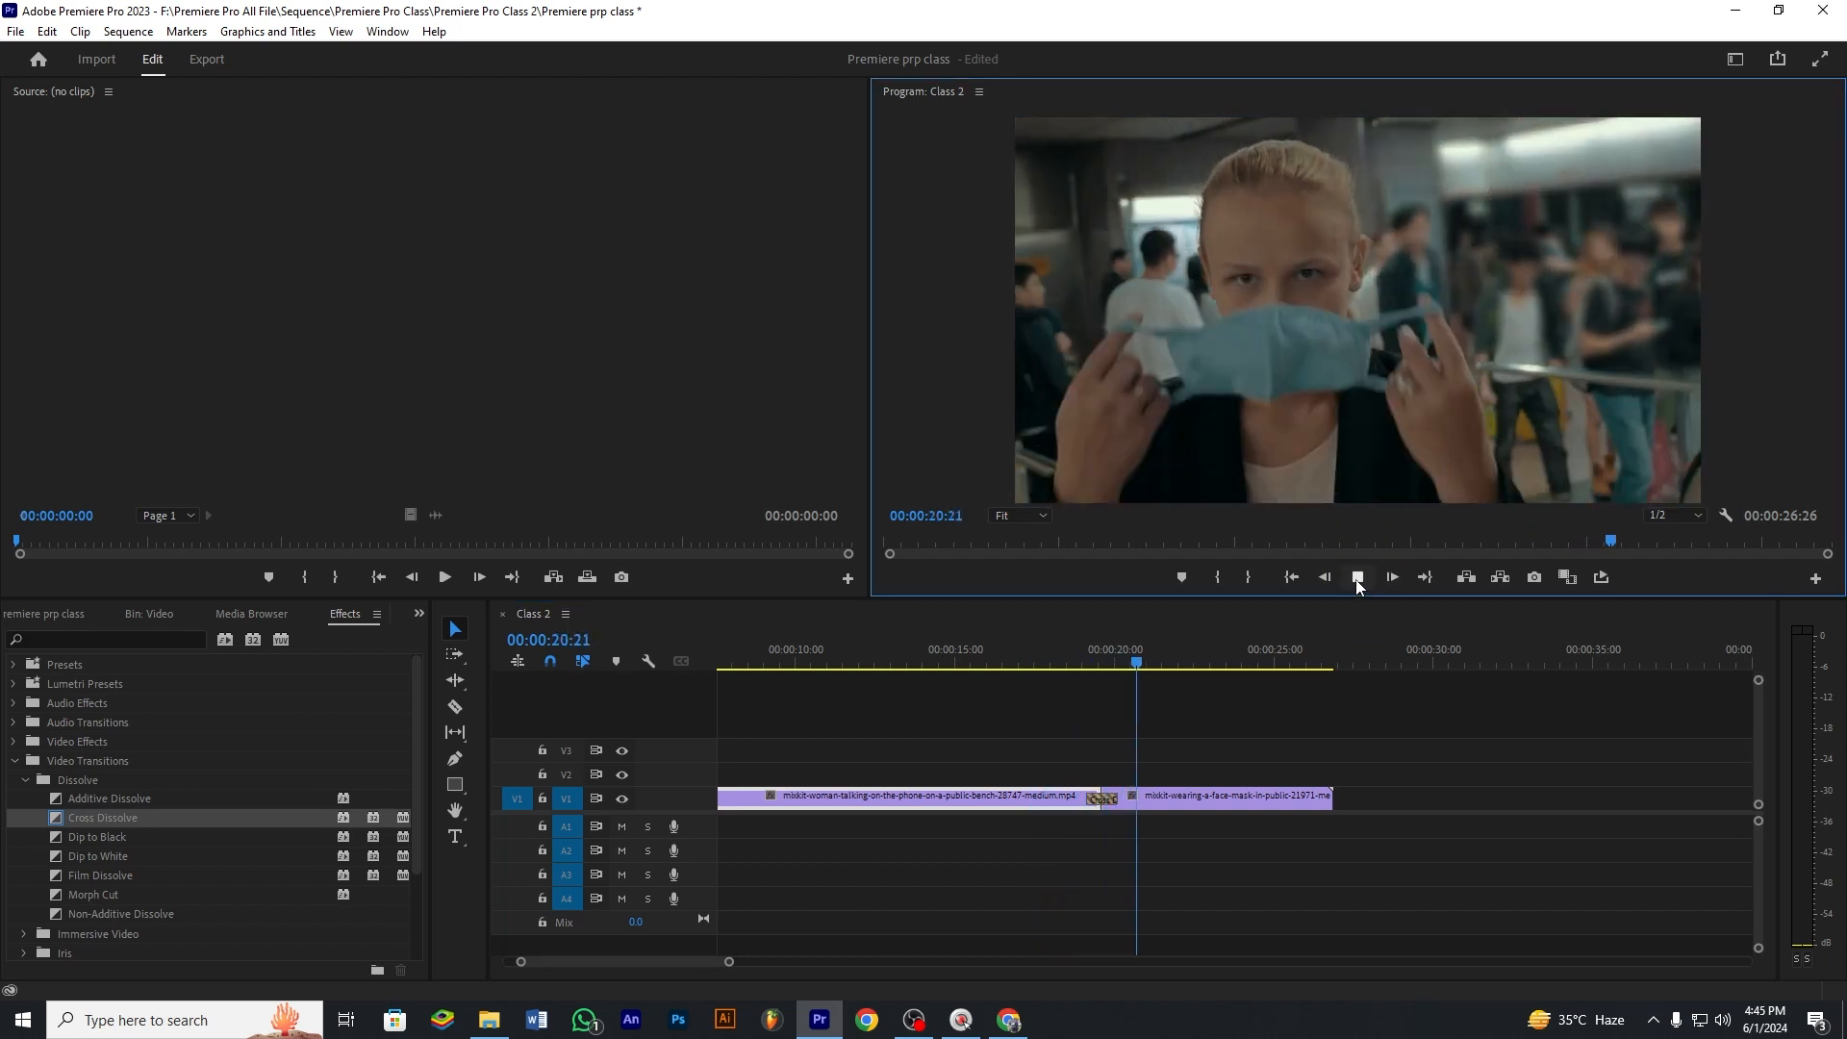
click(1357, 577)
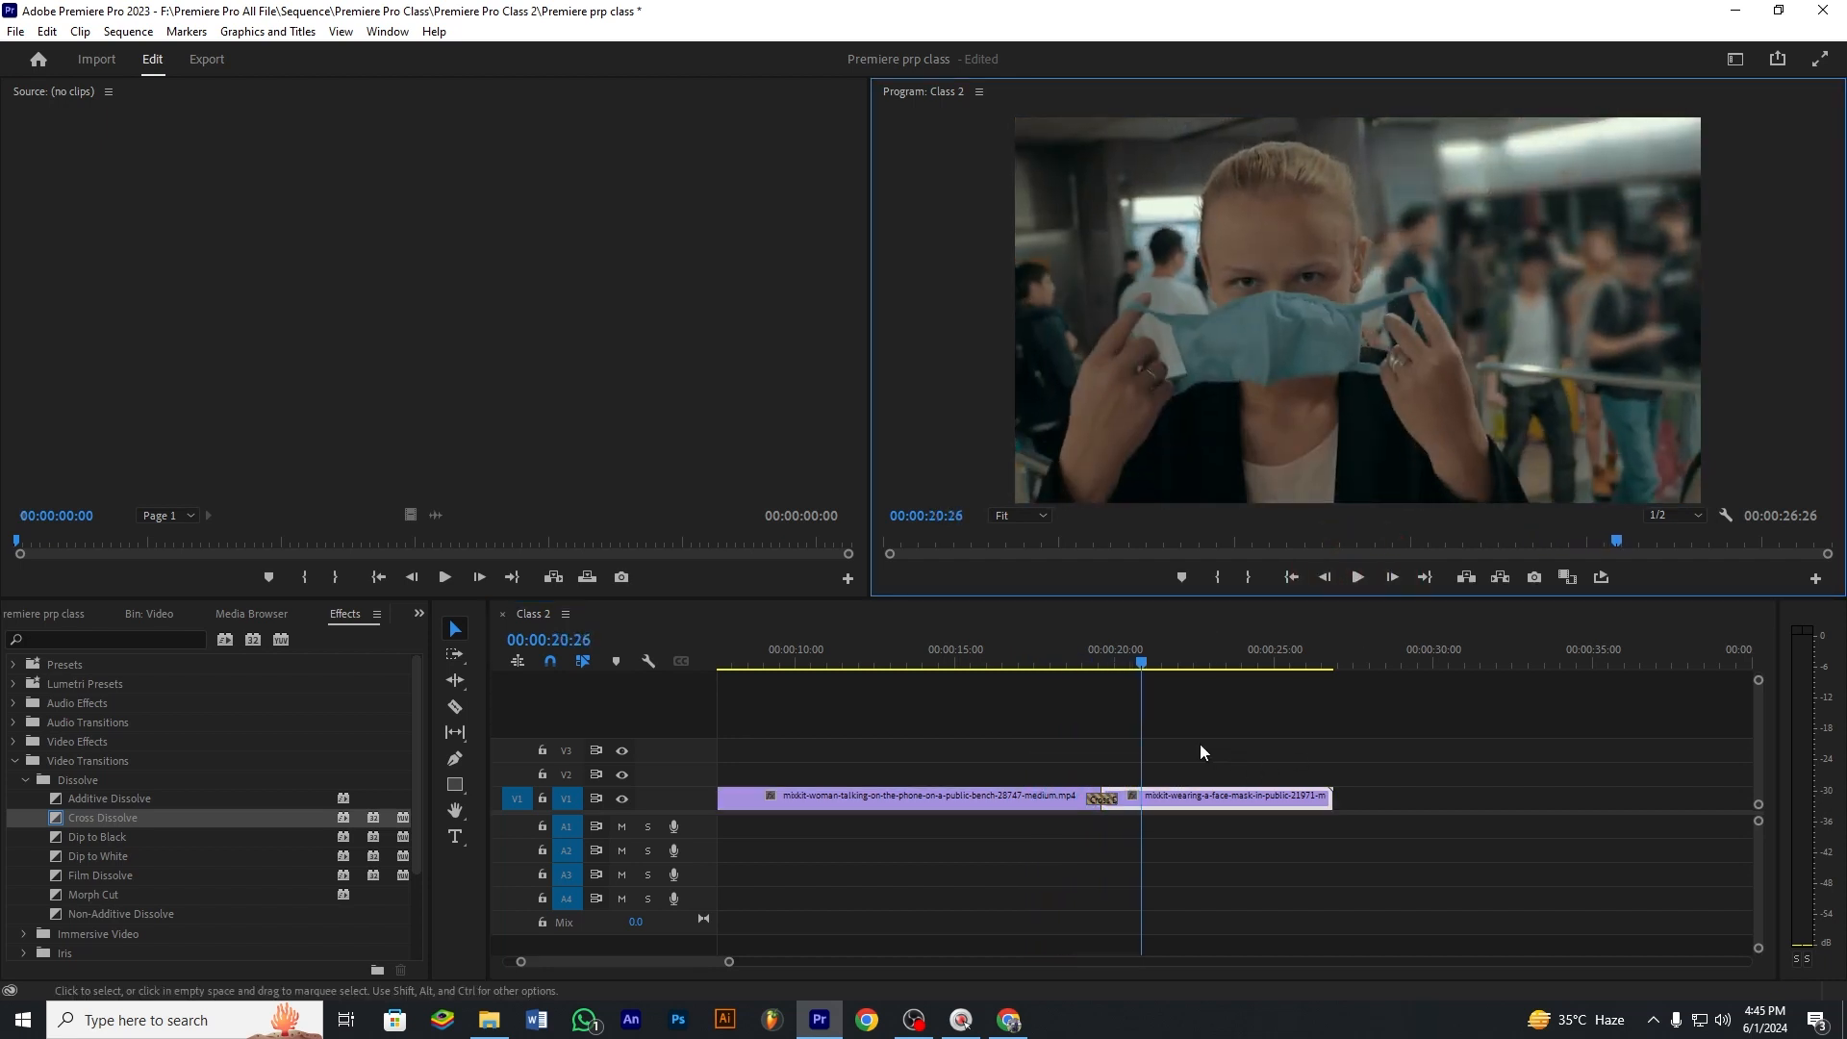
drag(1135, 659, 1079, 667)
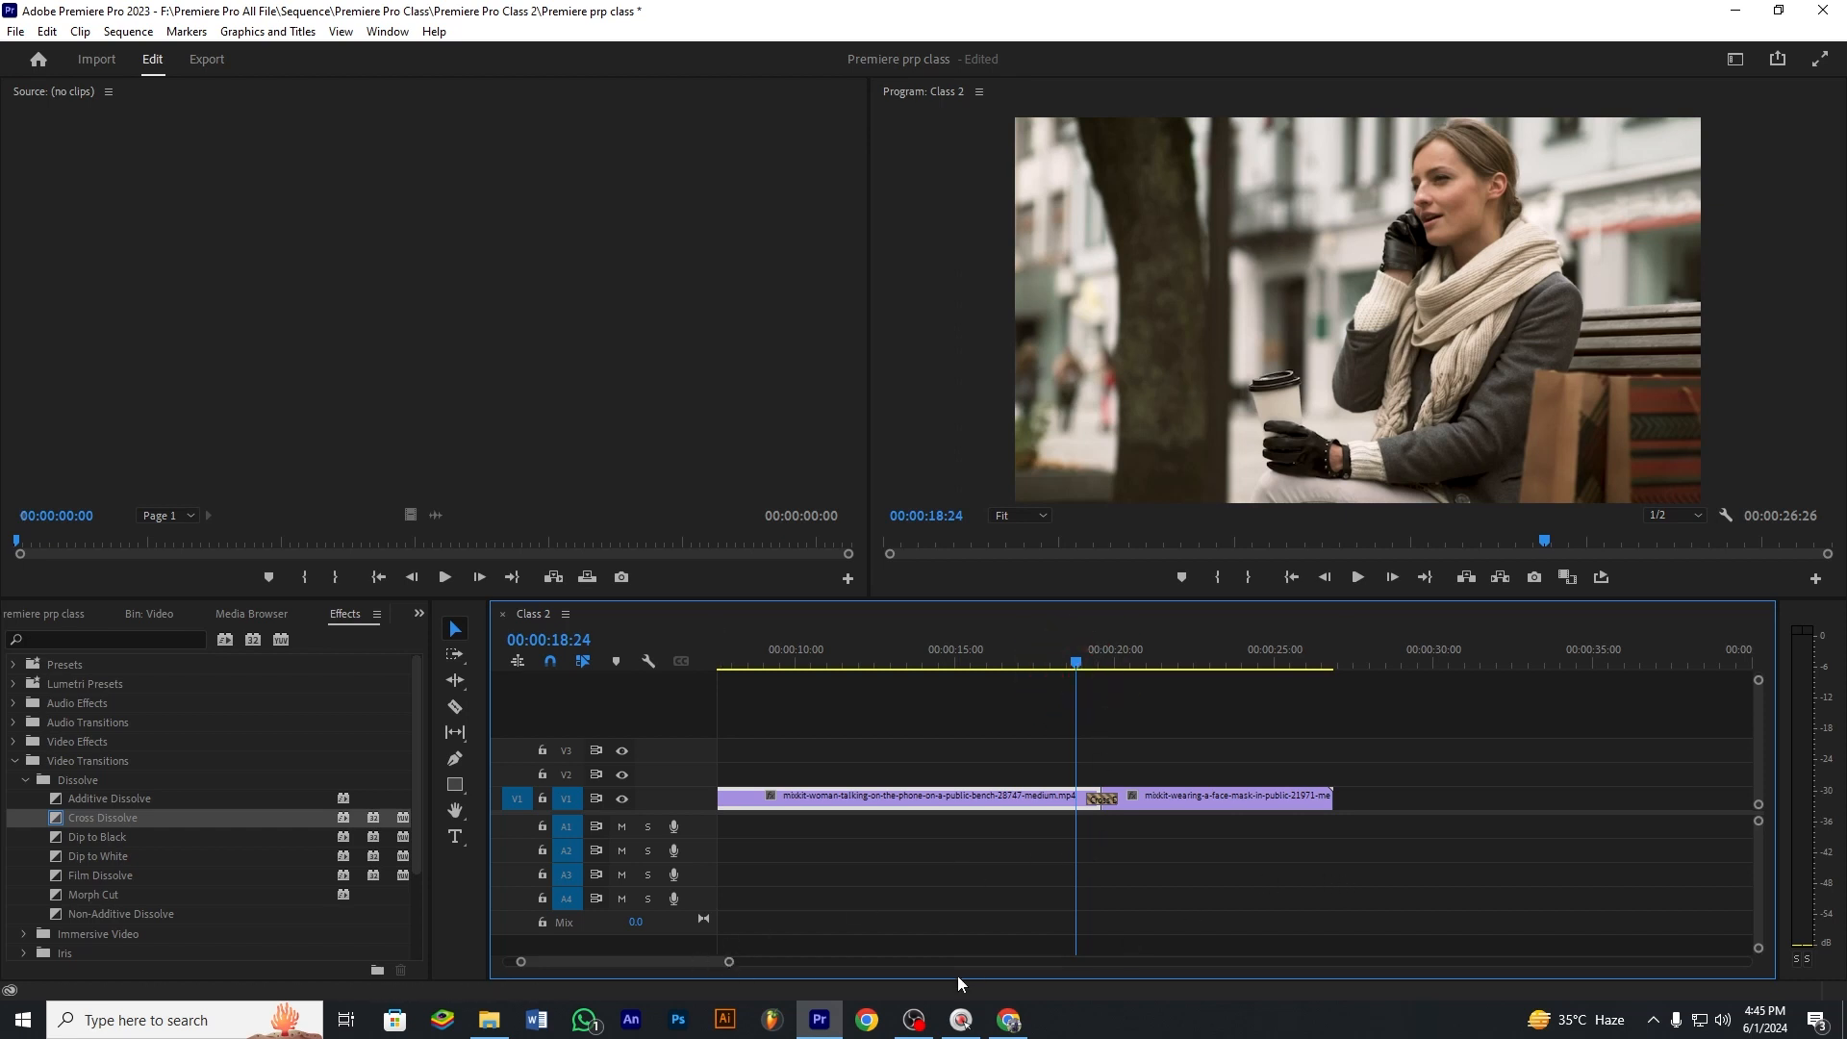
Adjust the Cross Dissolve's edges on V1, extending it on both sides of the cut to span about 3 seconds.
drag(729, 962, 648, 967)
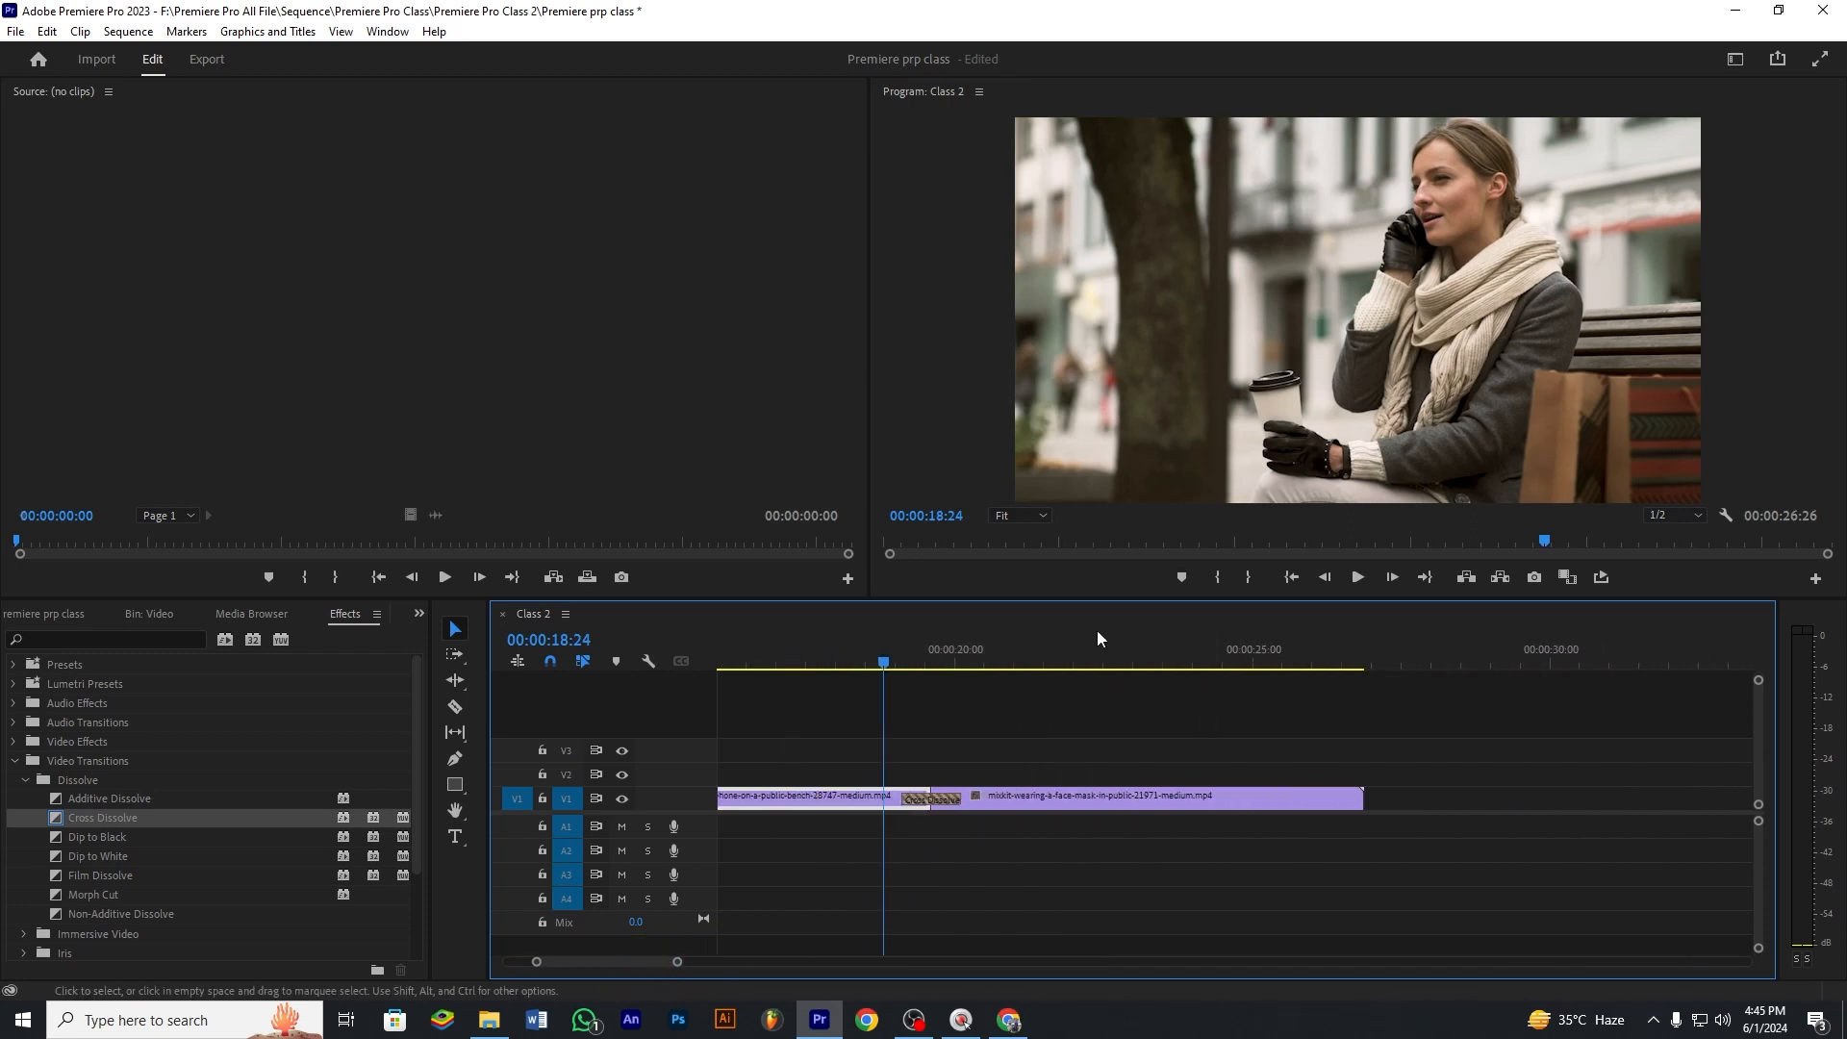
drag(898, 663, 885, 729)
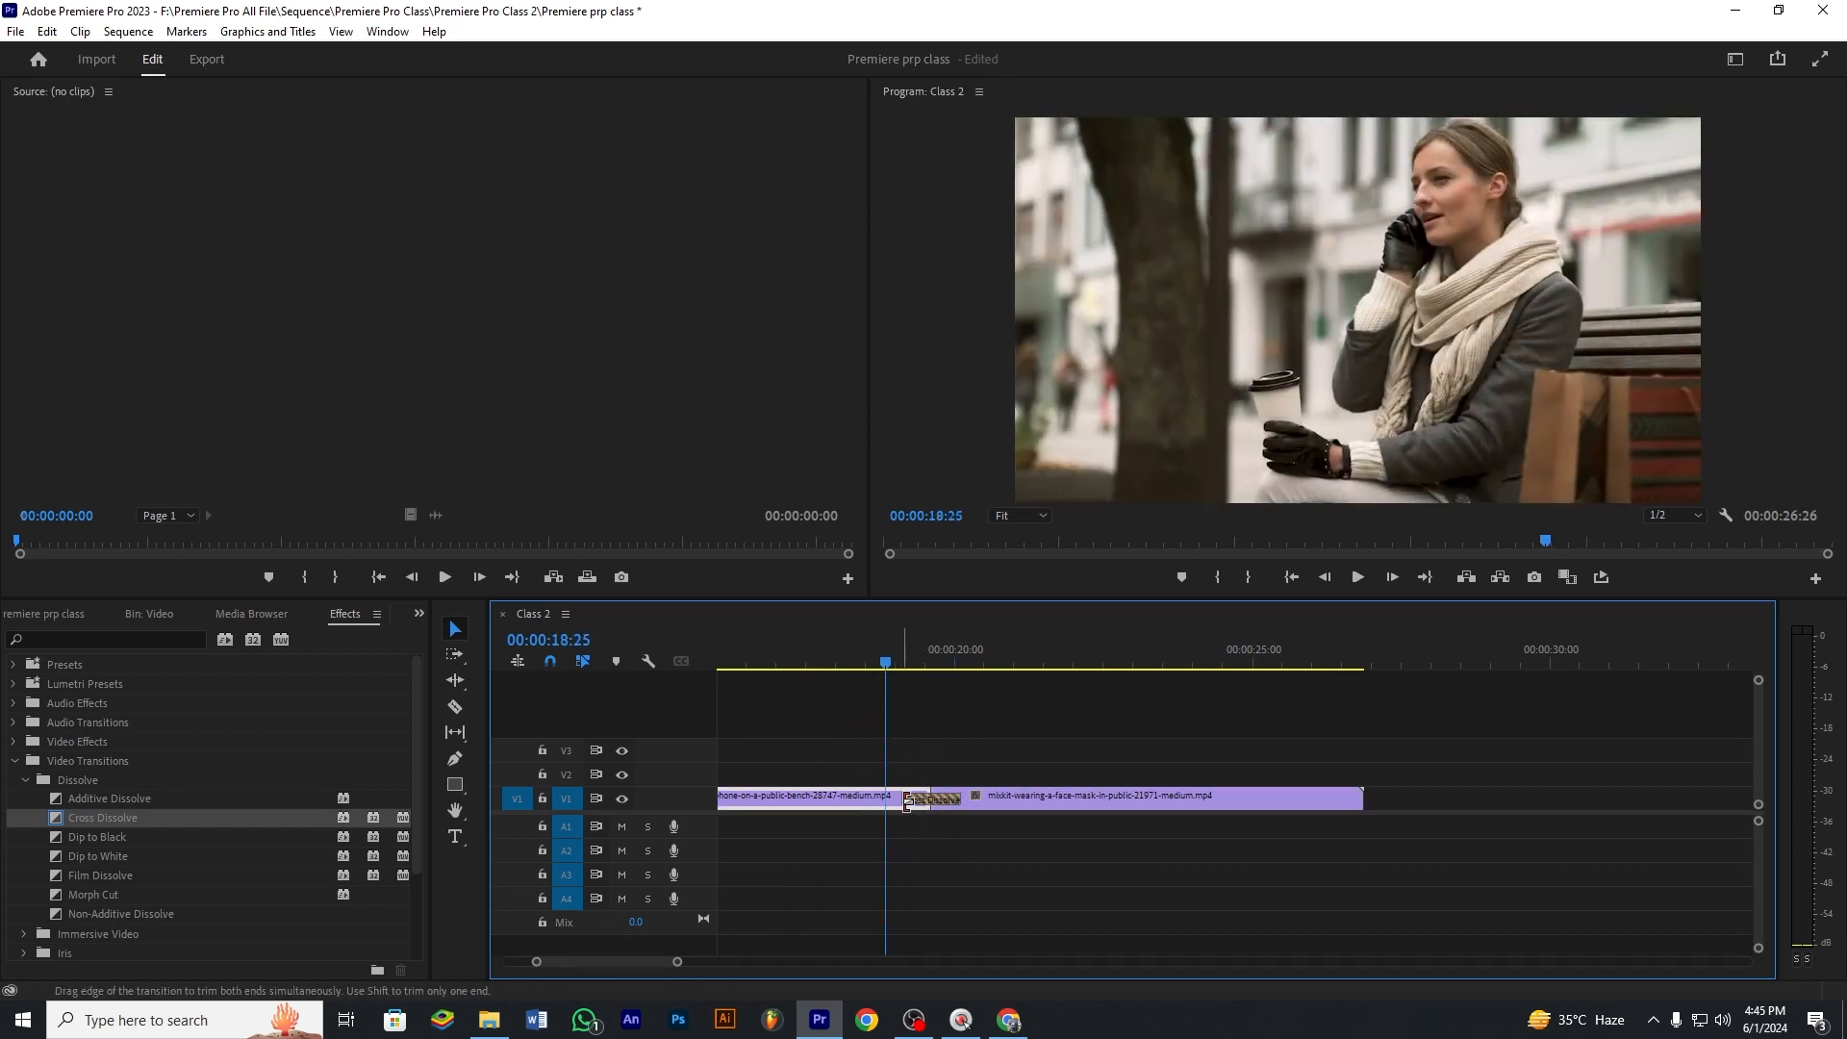
drag(906, 800, 921, 800)
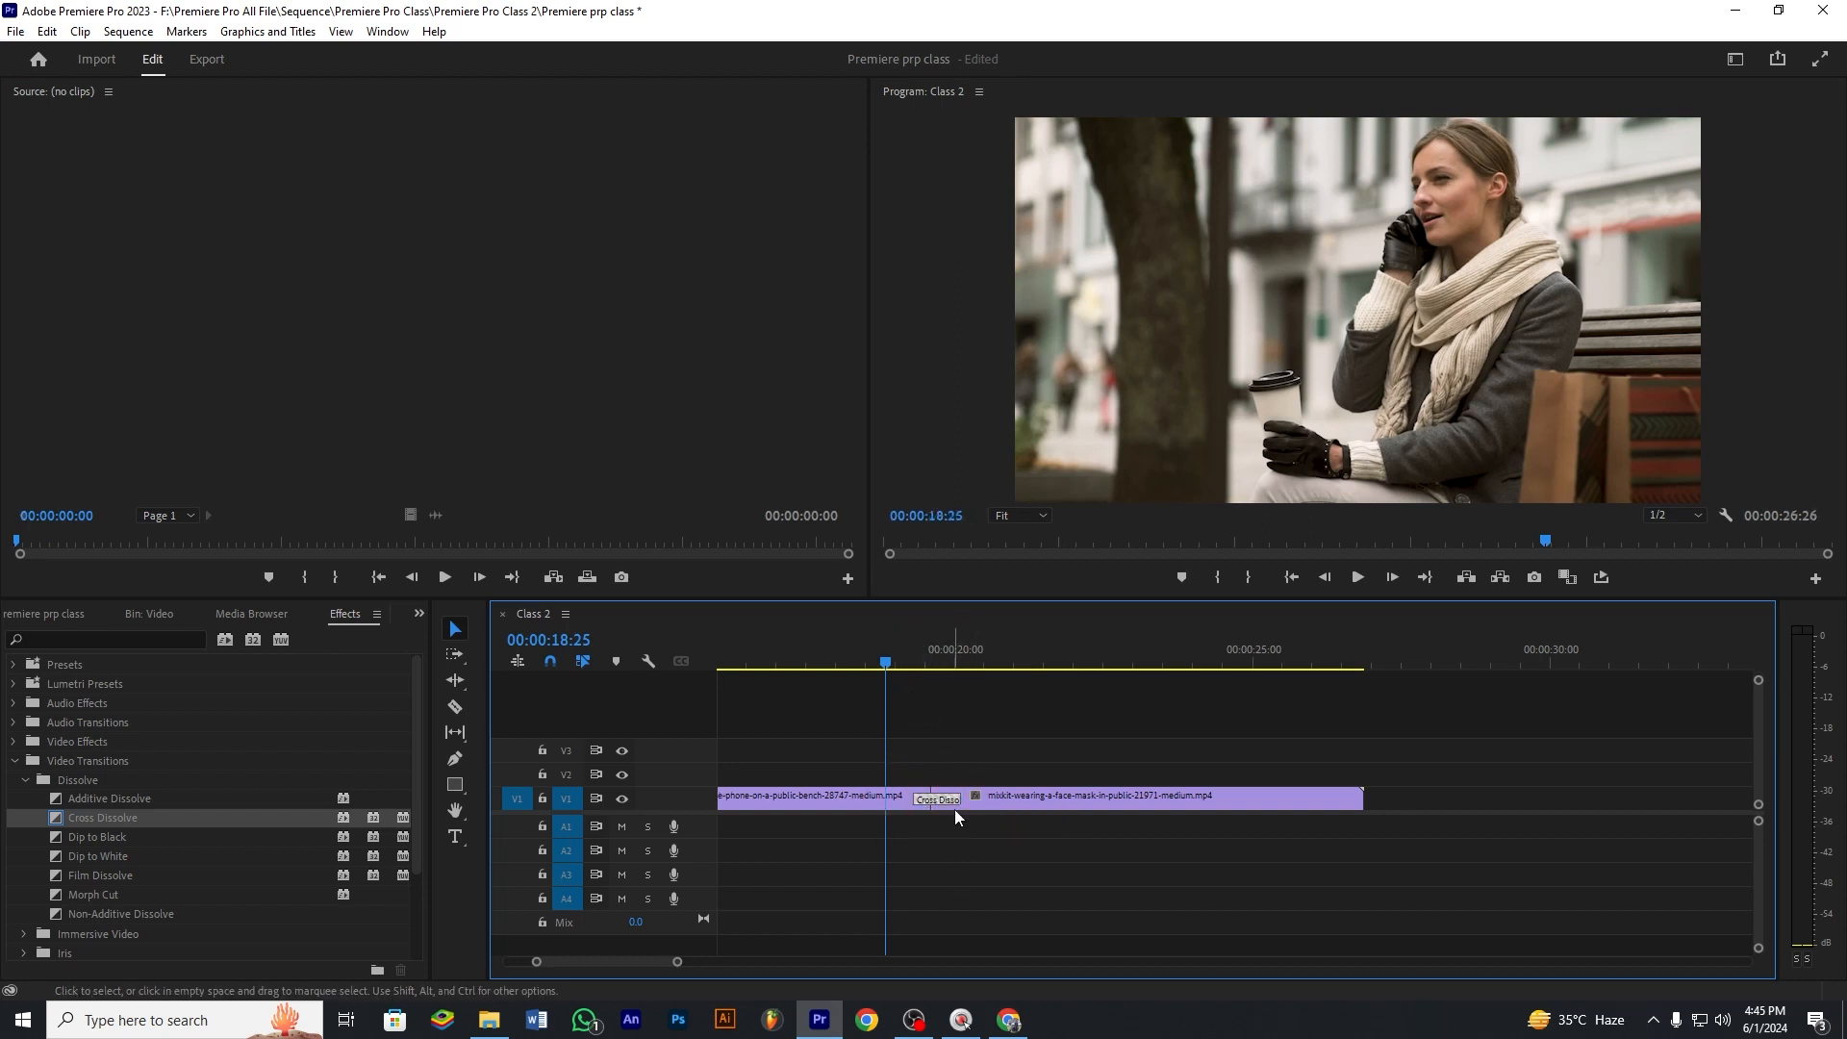
drag(961, 794, 1019, 798)
drag(921, 804, 859, 799)
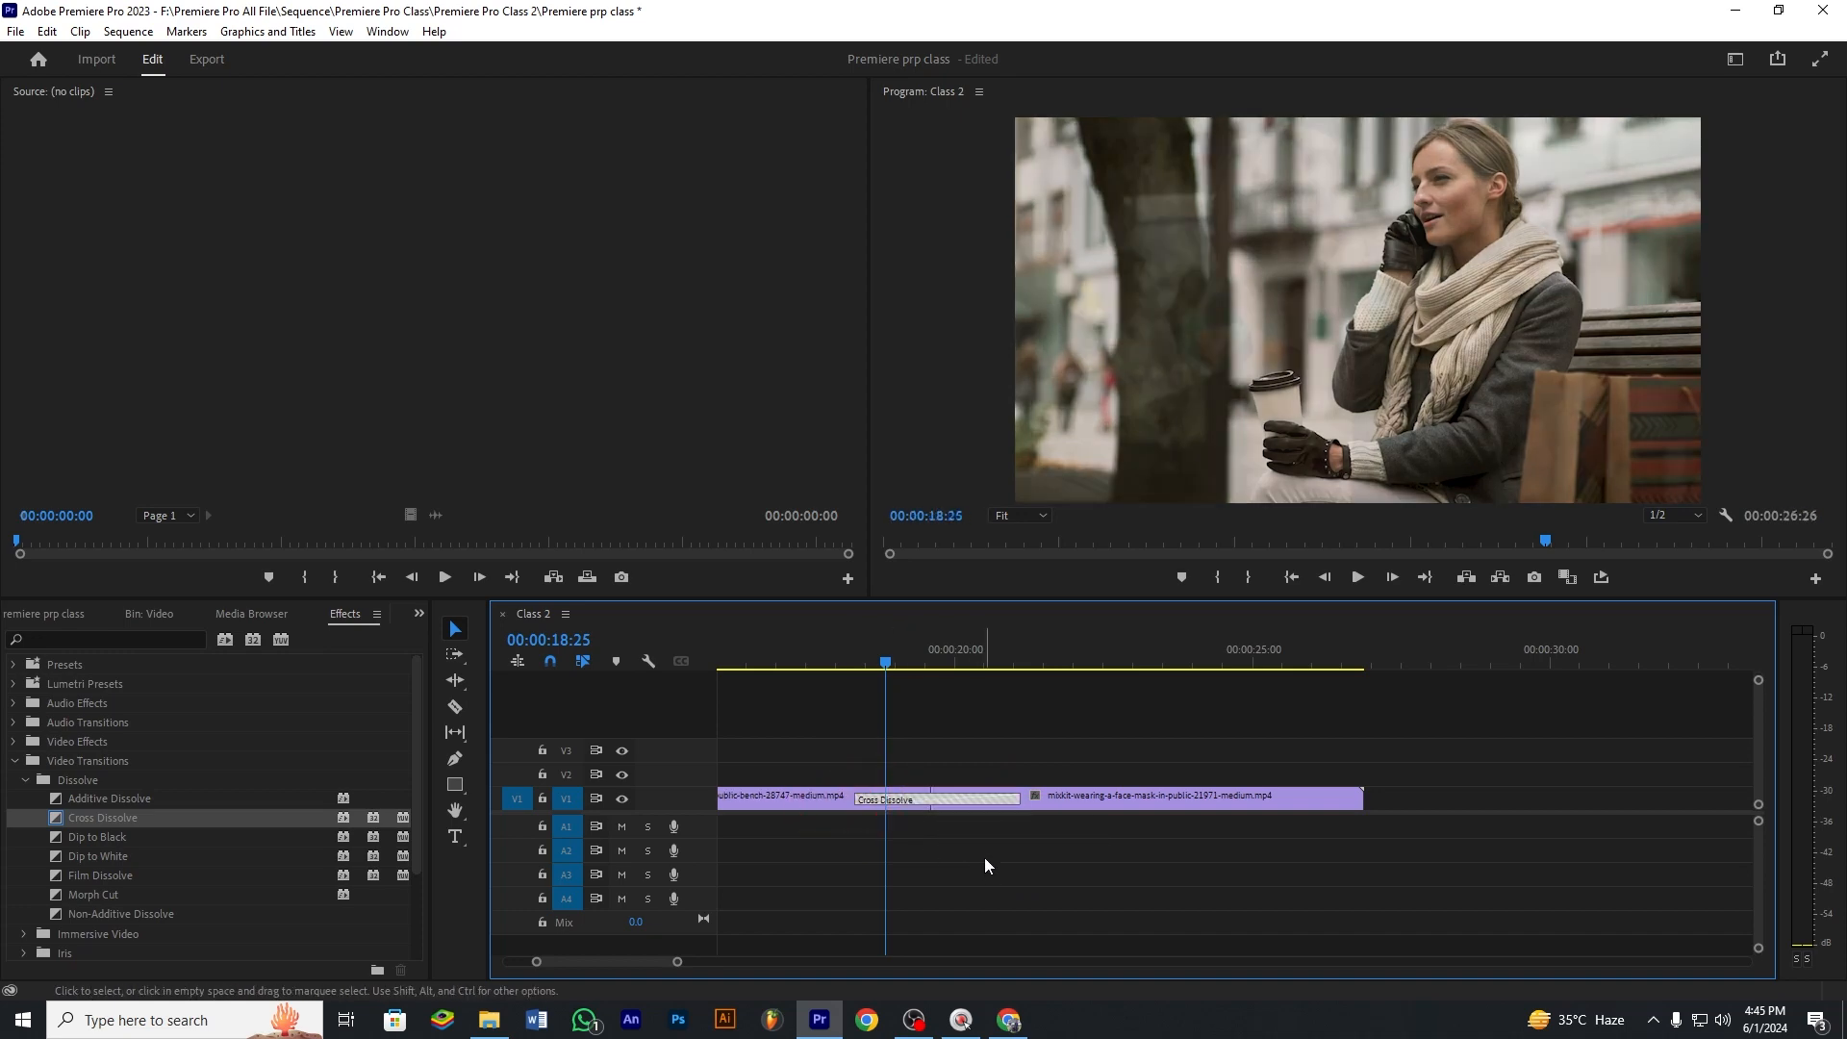
Shorten the Cross Dissolve on V1 to under one second and play through the cut to check it.
drag(891, 661, 808, 722)
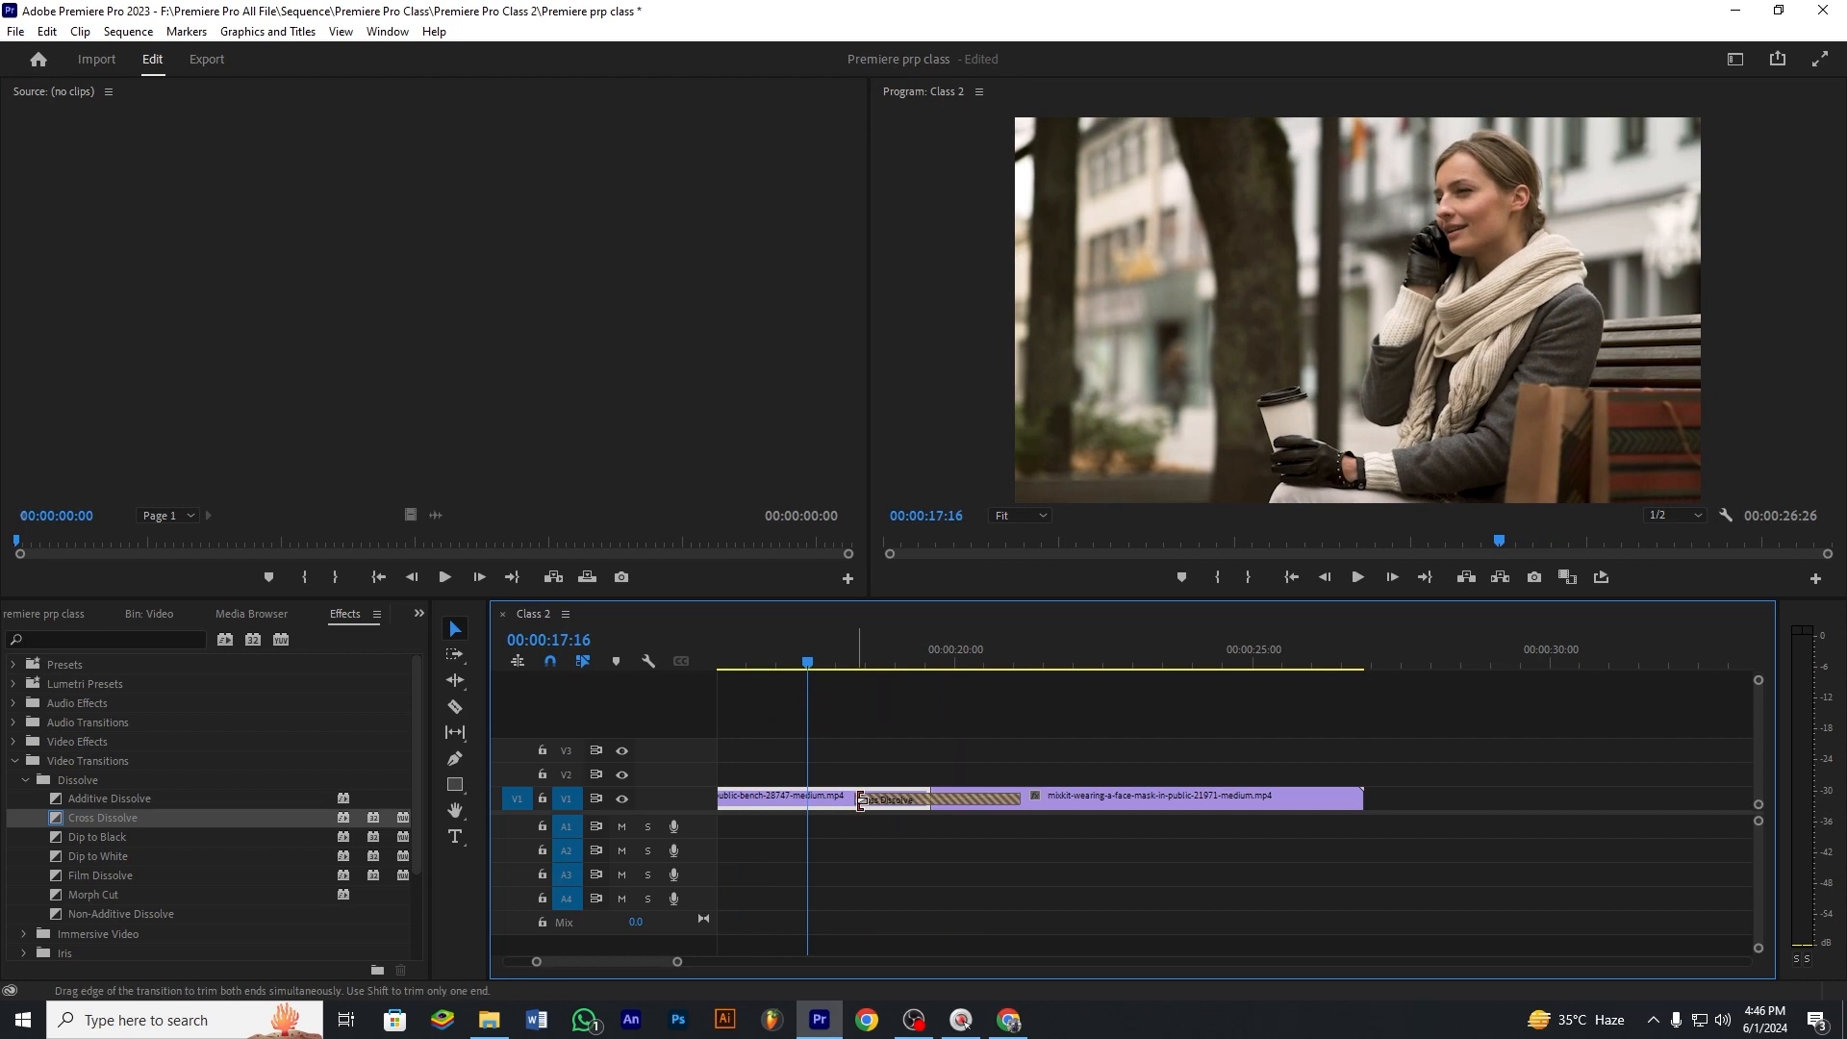
drag(859, 800, 942, 806)
click(870, 683)
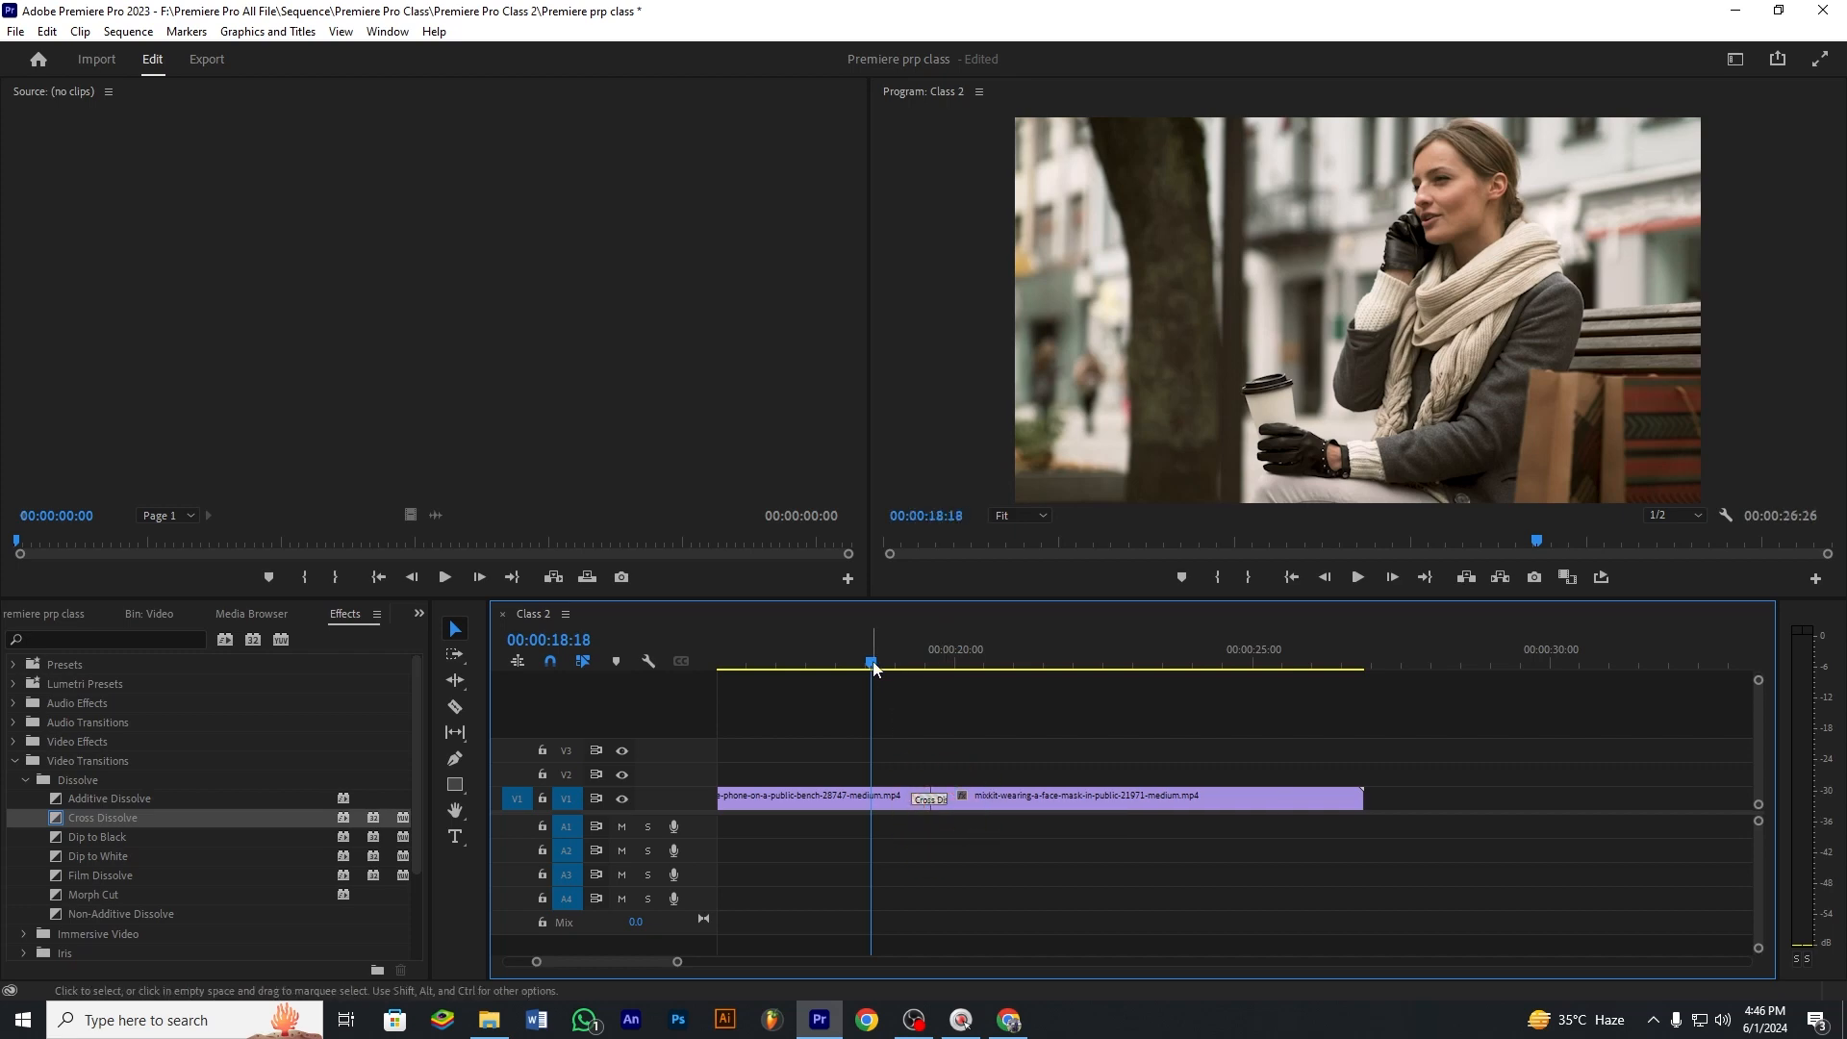
key(space)
click(846, 681)
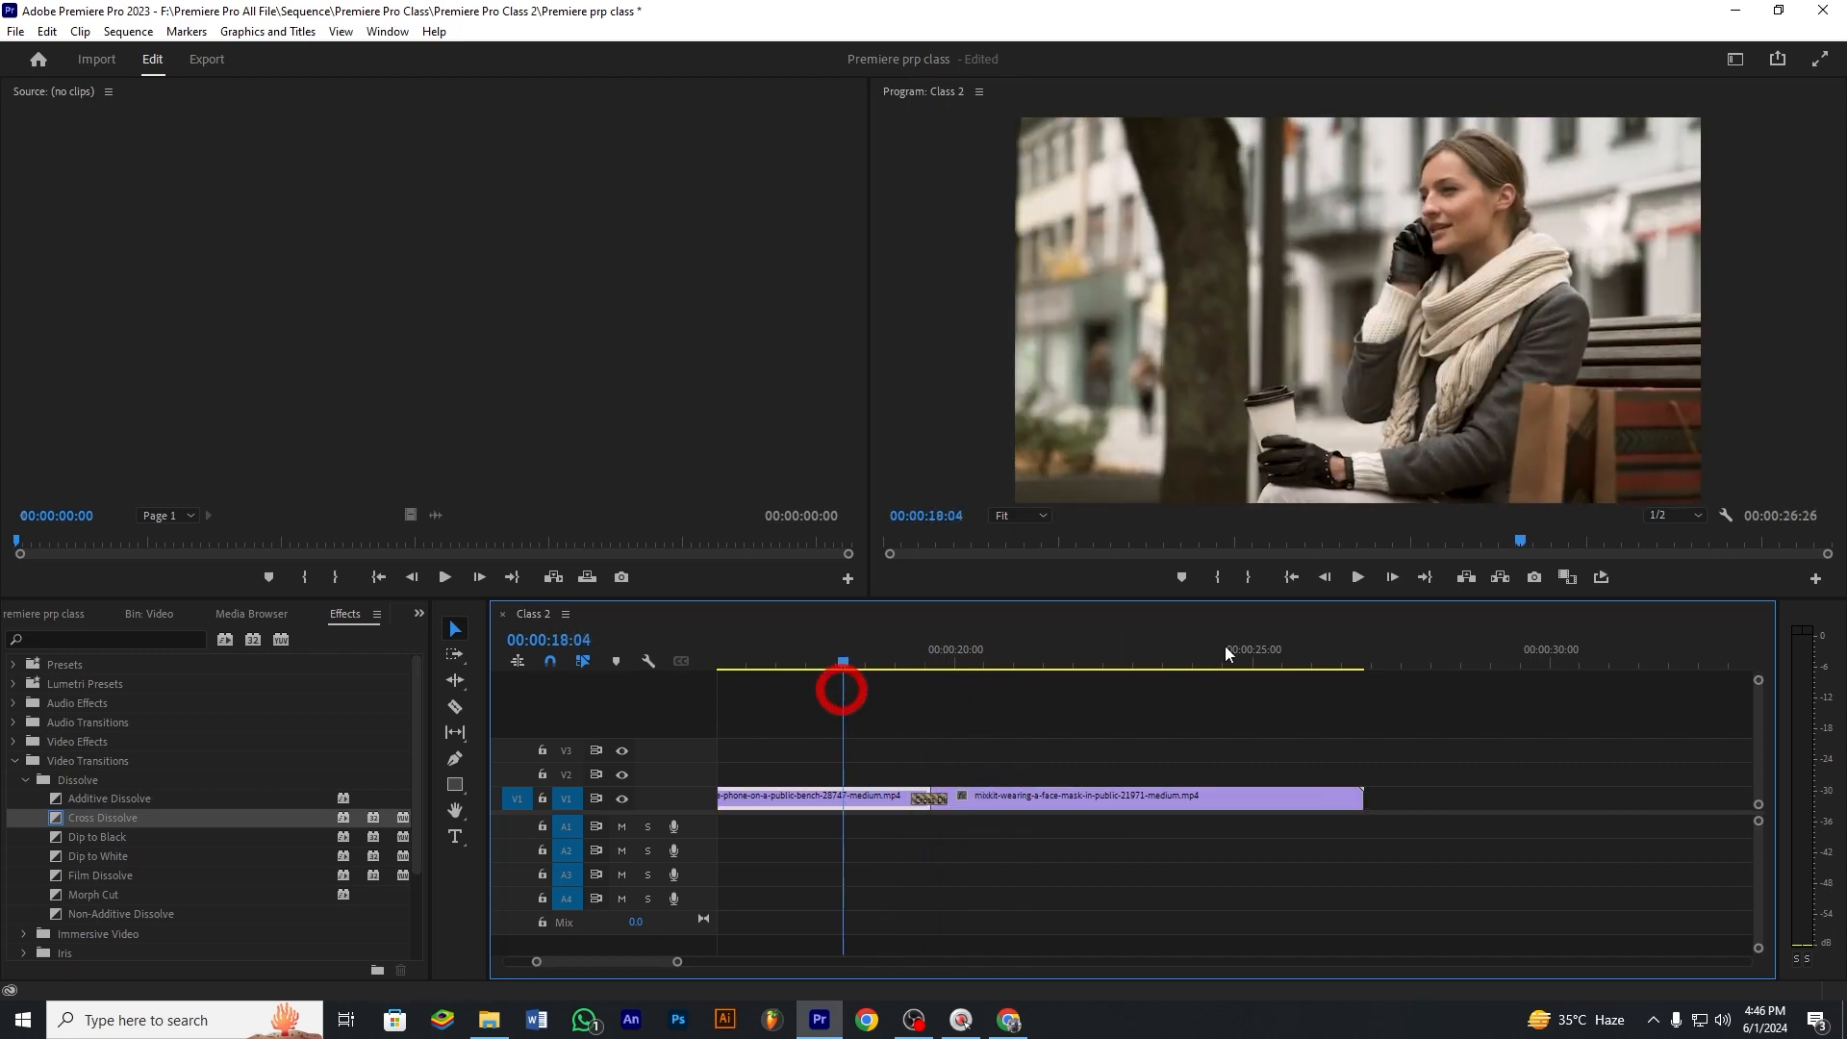
click(1357, 577)
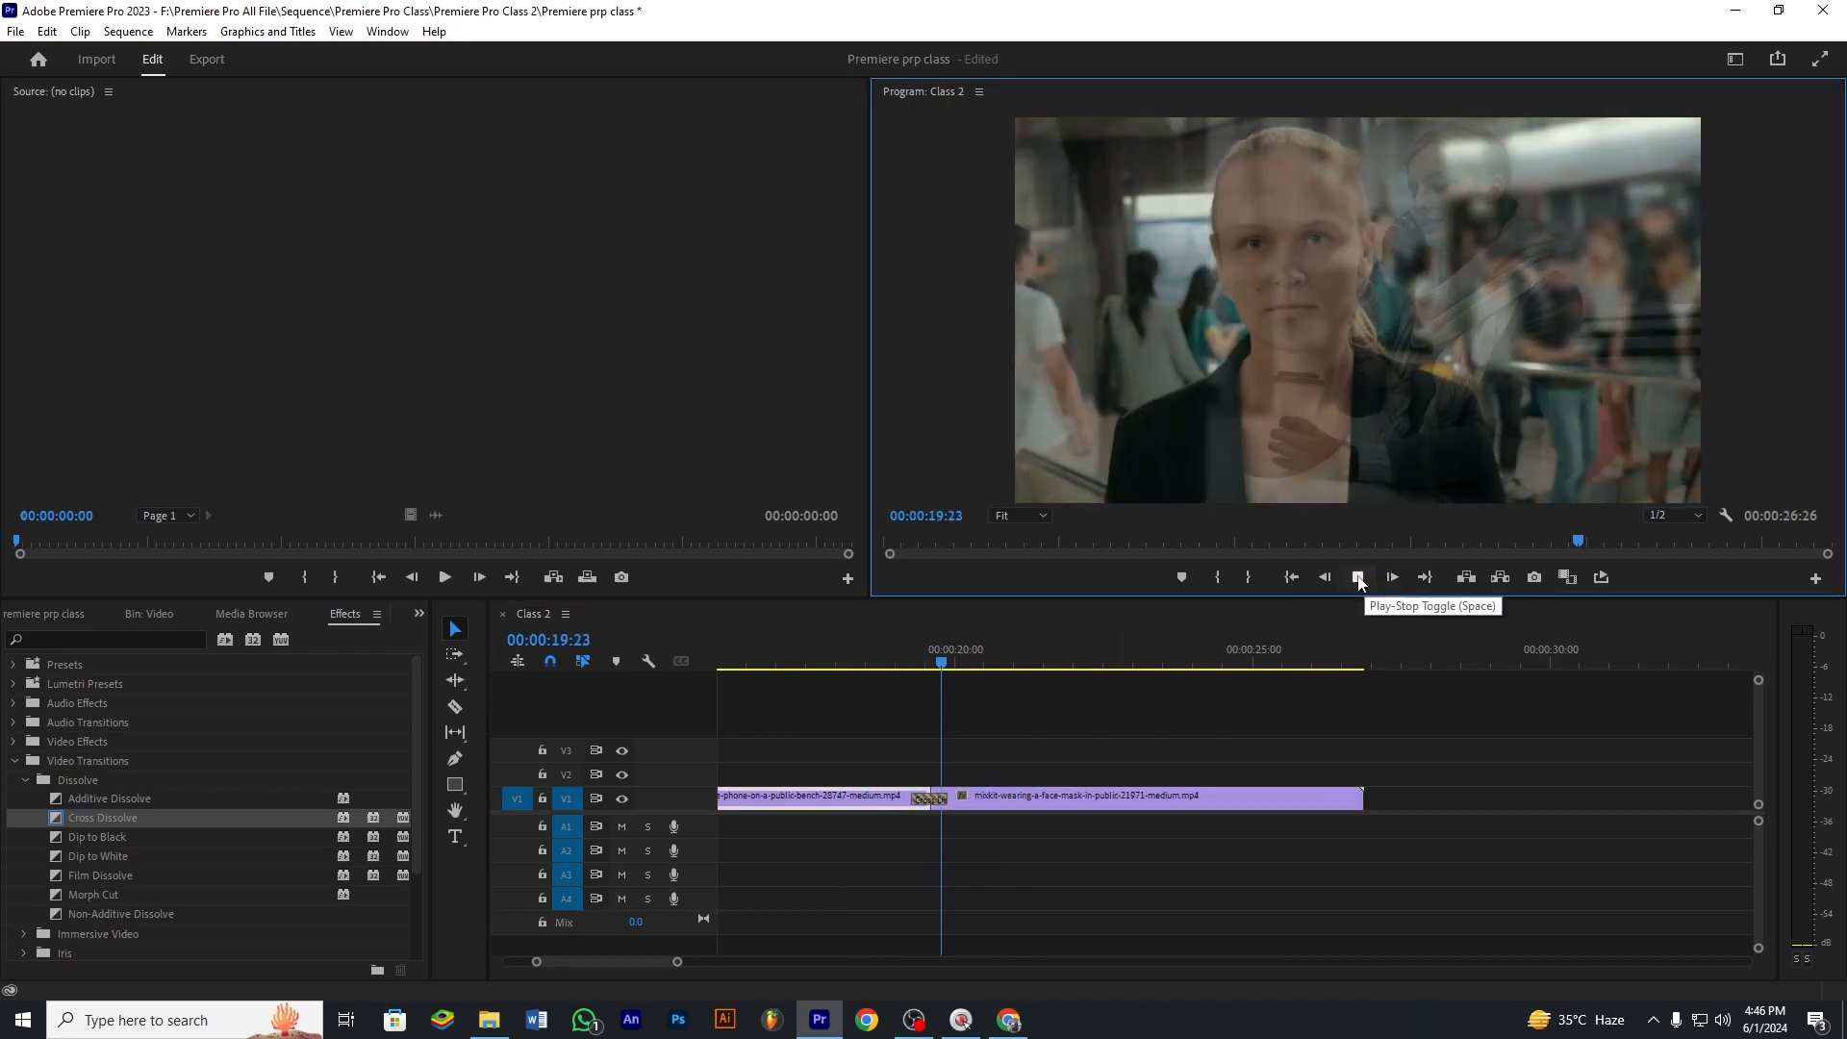
Stop playback, return to just before the cut on V1, and delete the Cross Dissolve between the two clips.
click(1357, 577)
click(907, 671)
drag(907, 670, 883, 673)
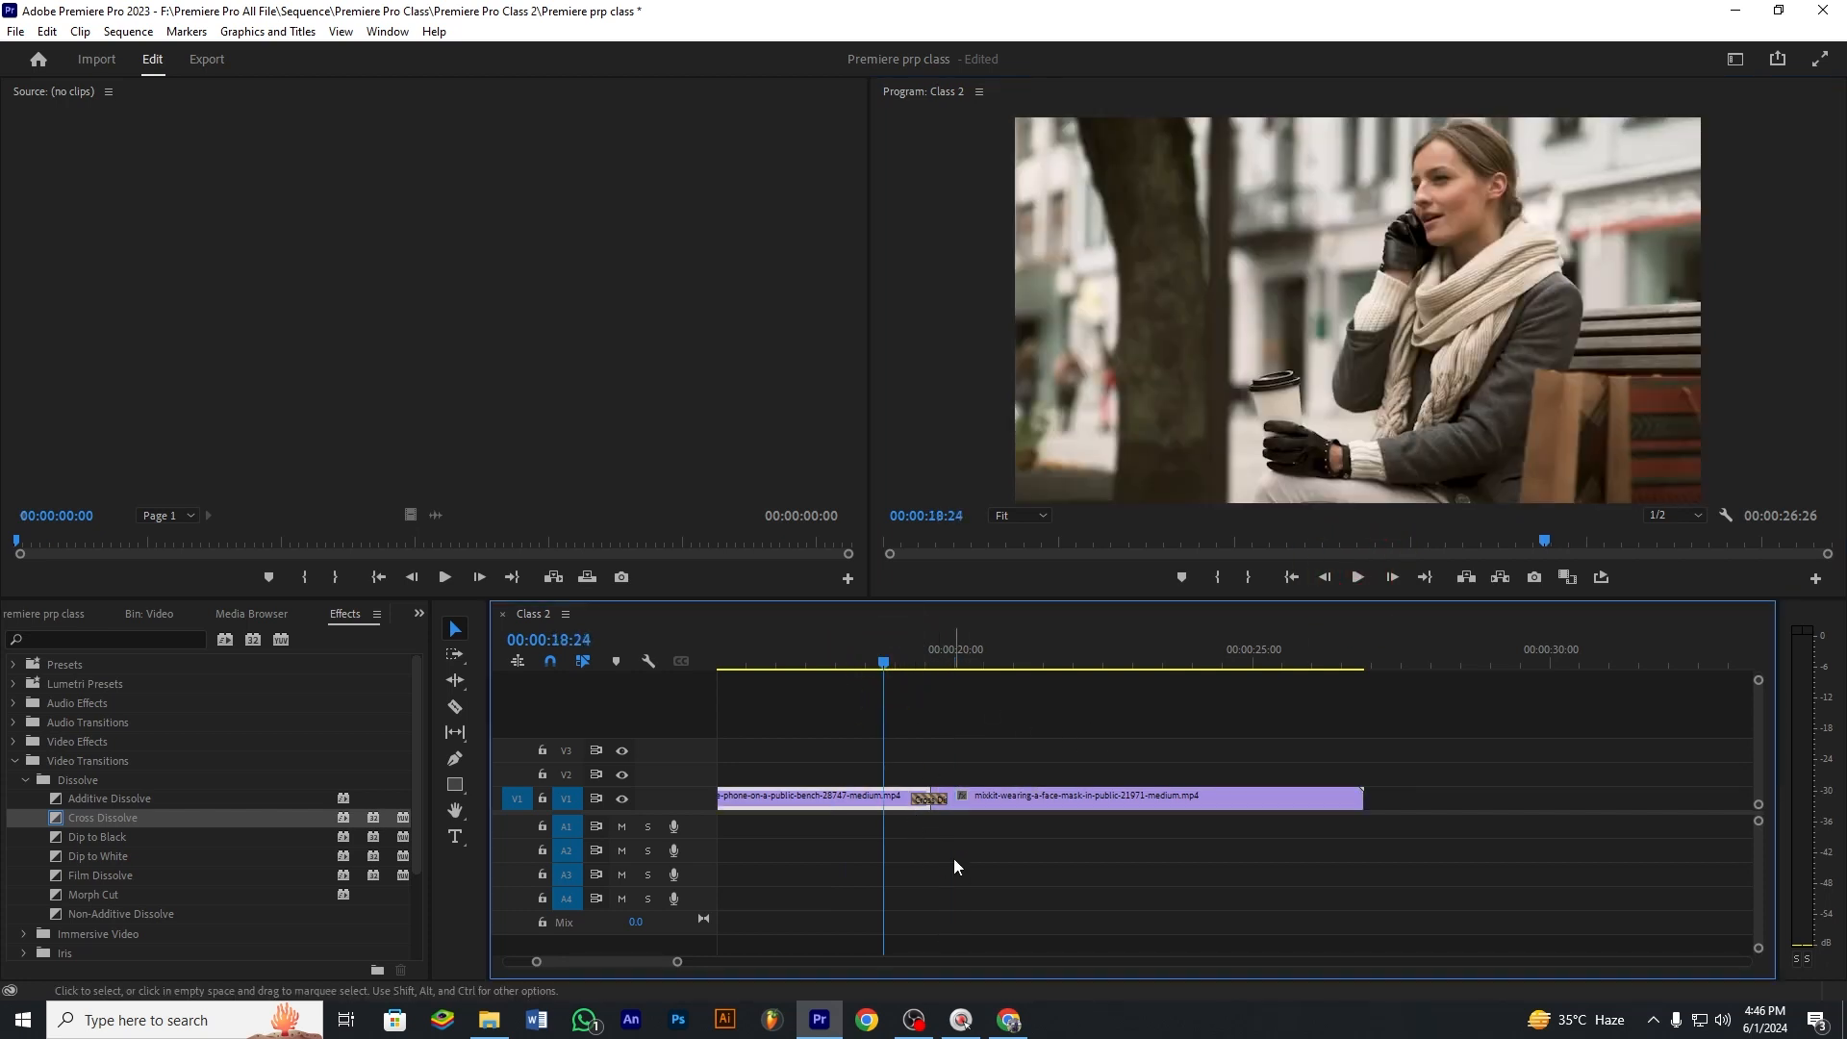
click(927, 798)
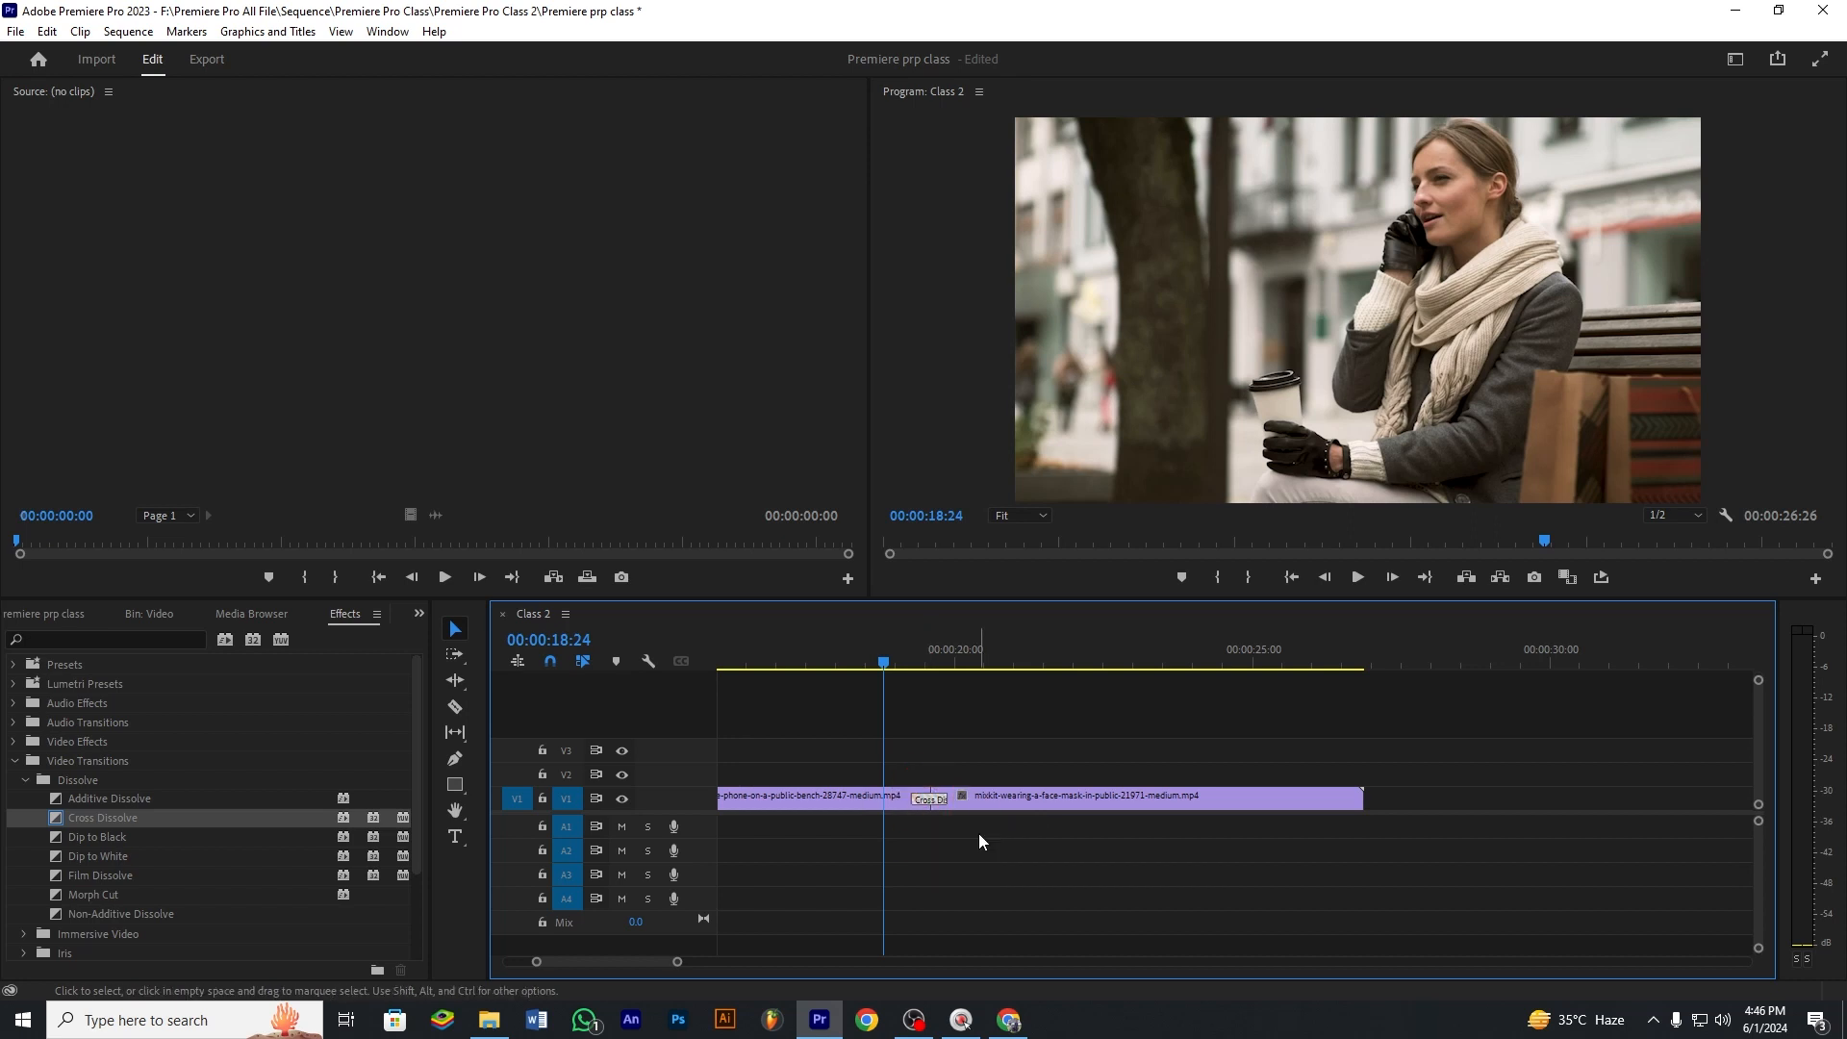
key(Delete)
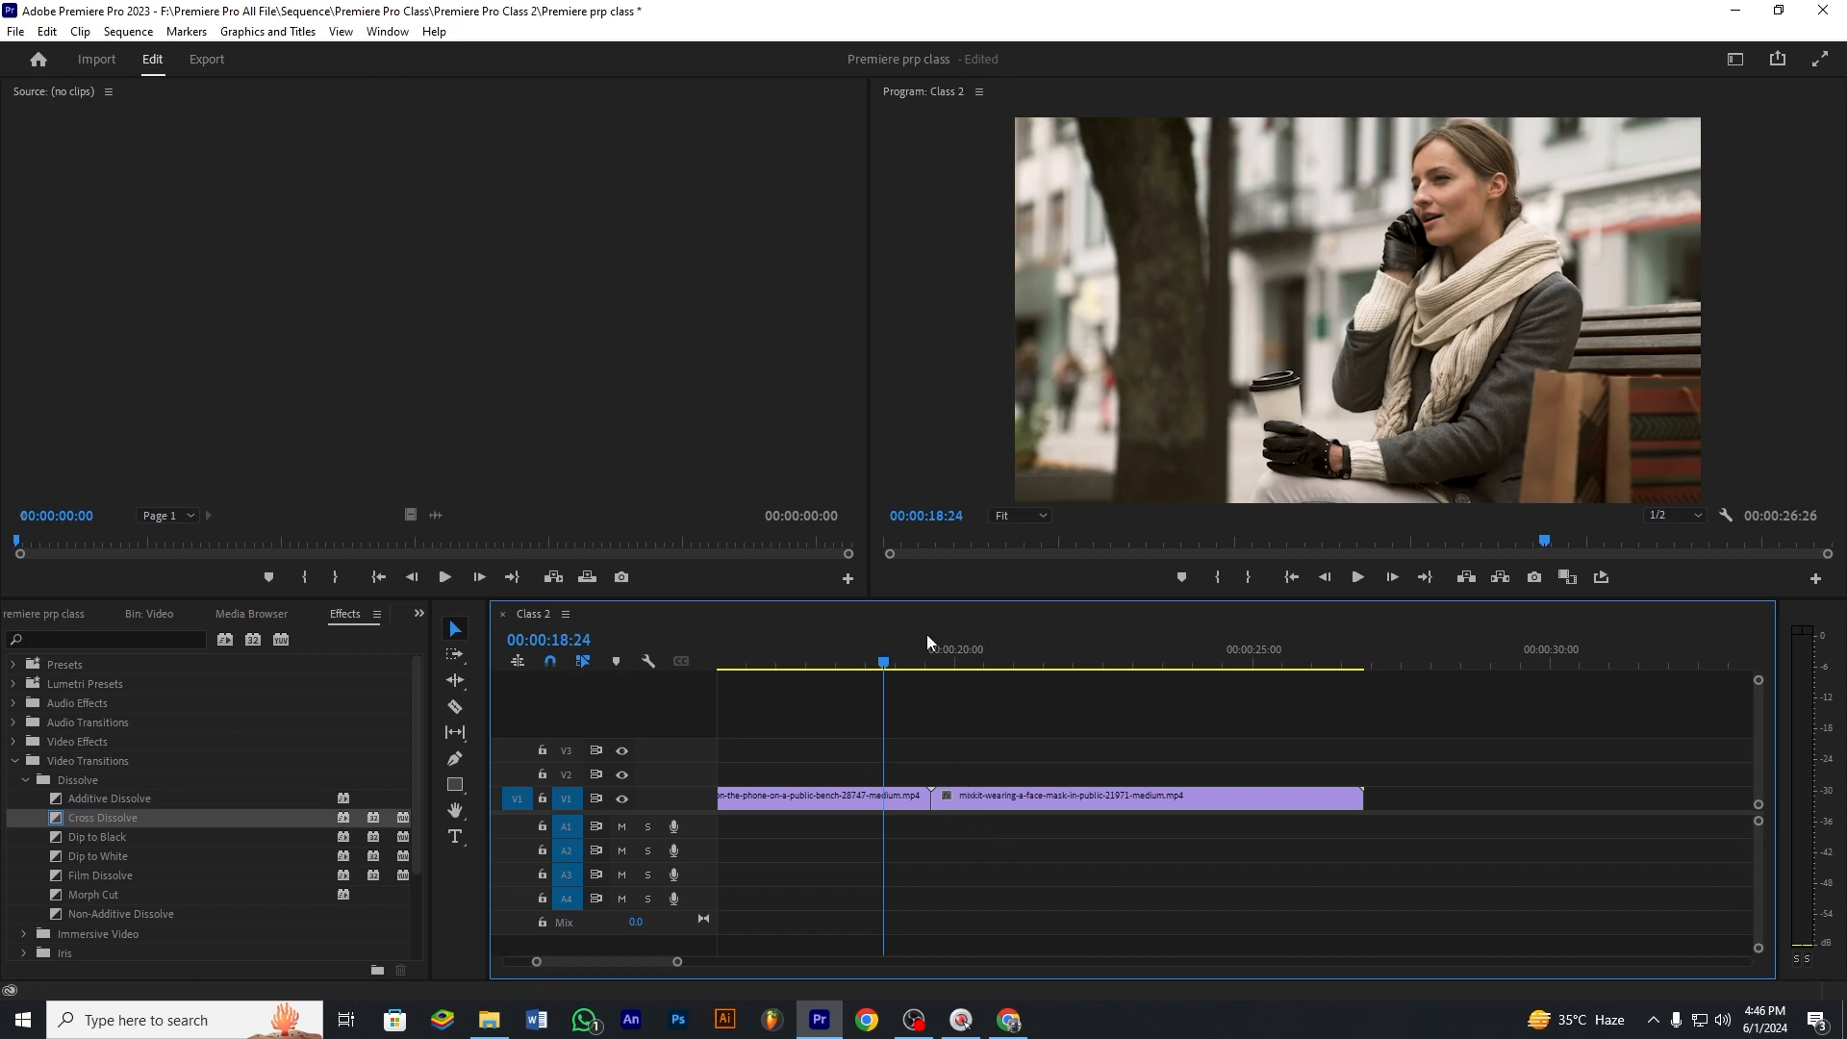
Apply Dip to Black at the cut between the woman-on-the-phone and face-mask clips on V1, accepting repeated frames.
click(885, 662)
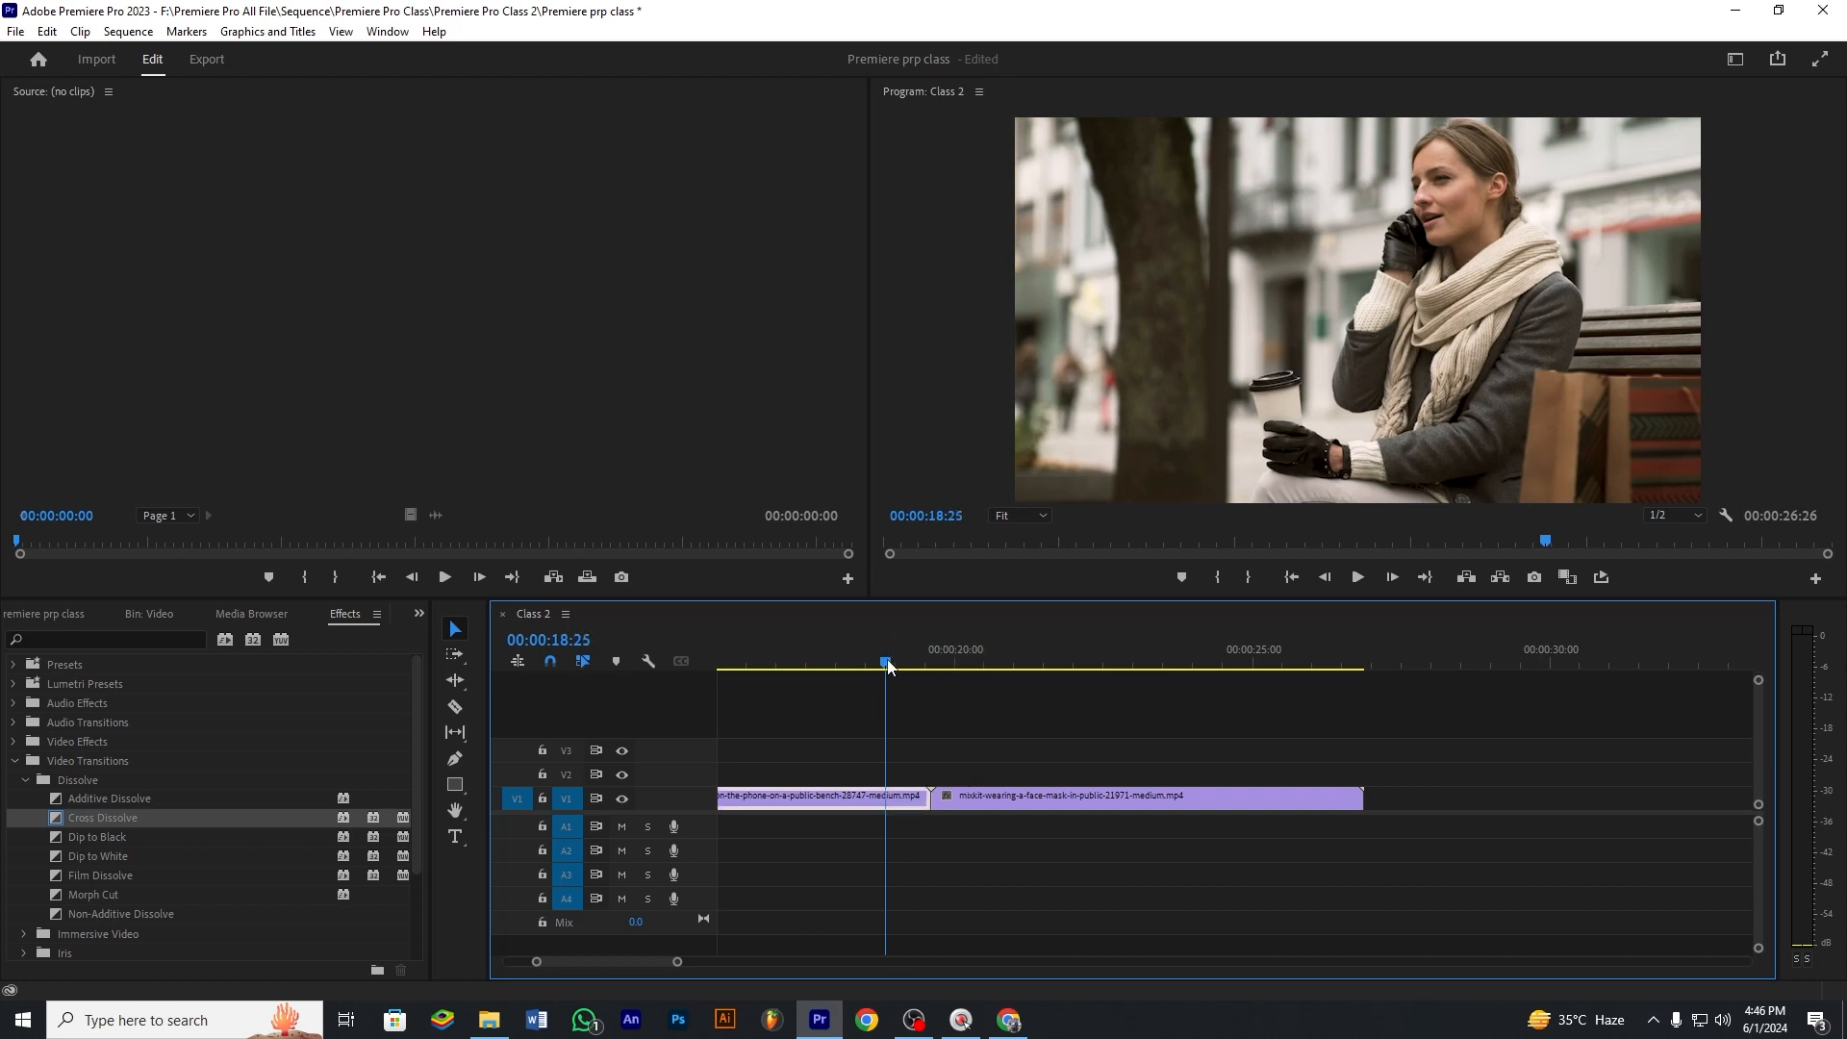
click(882, 663)
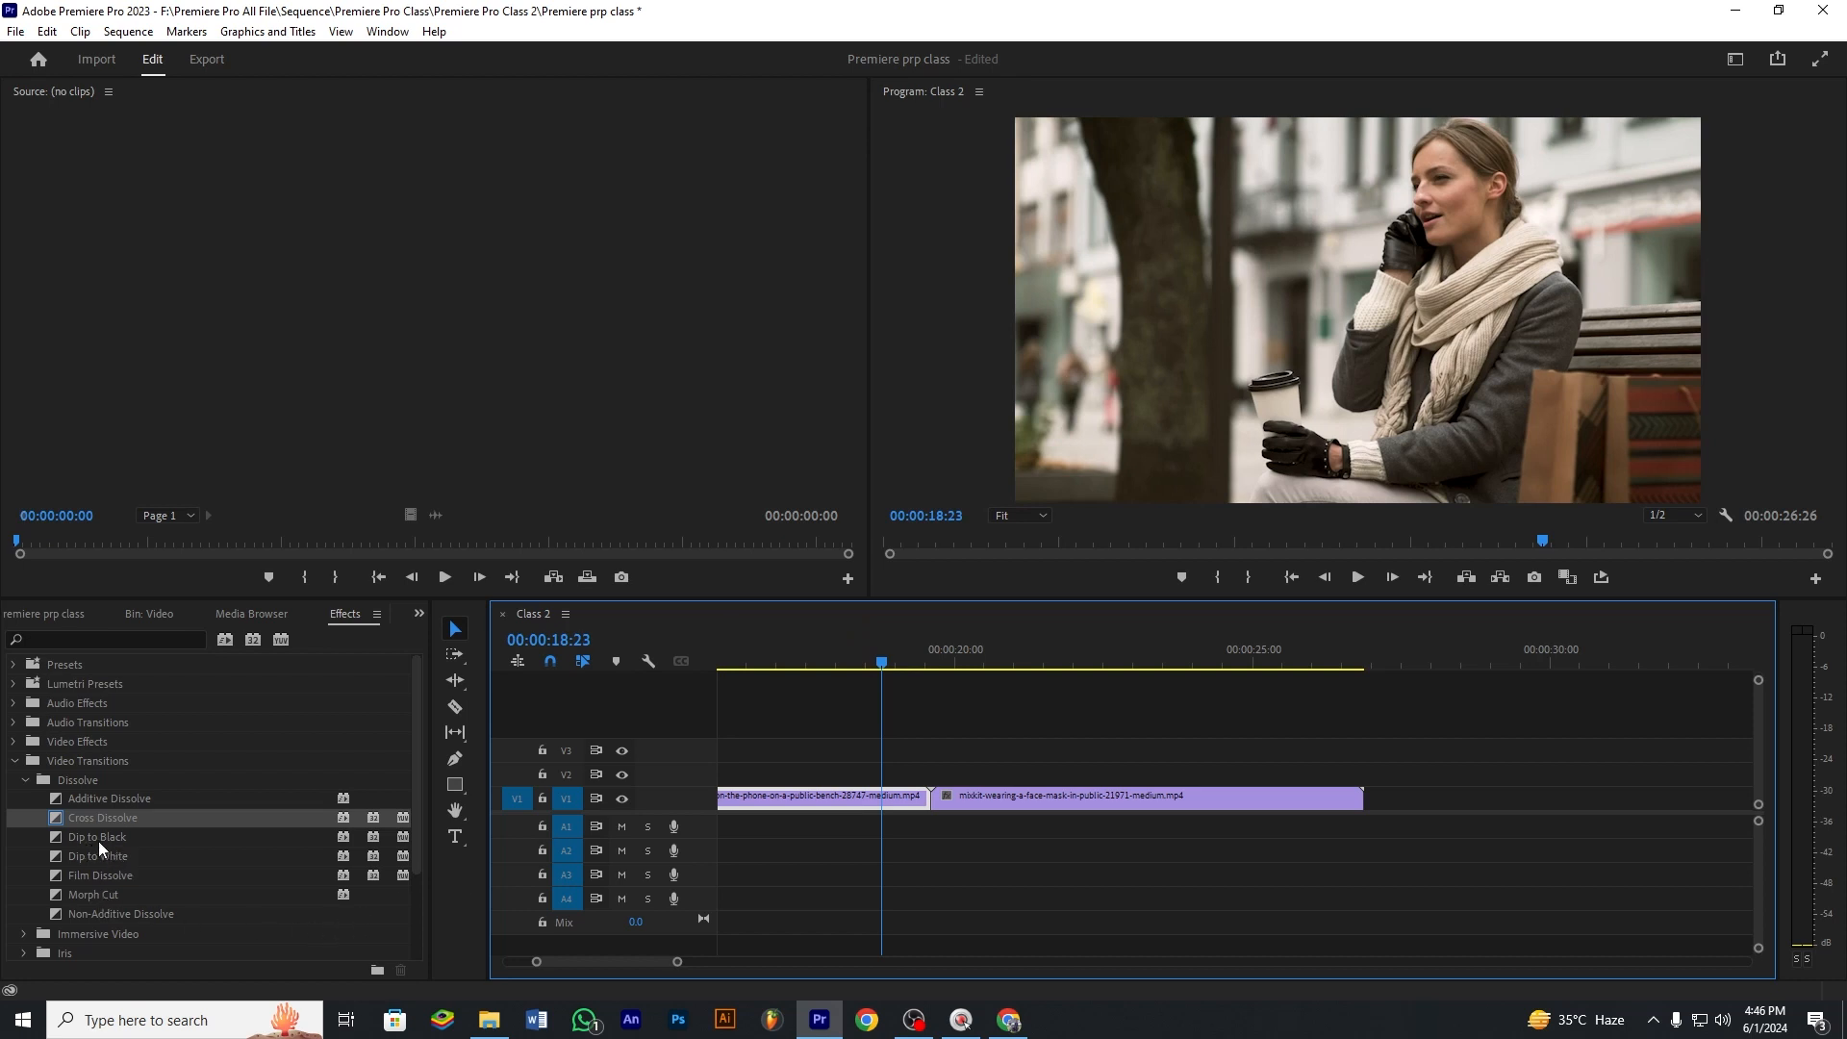
drag(98, 840, 946, 817)
click(1048, 533)
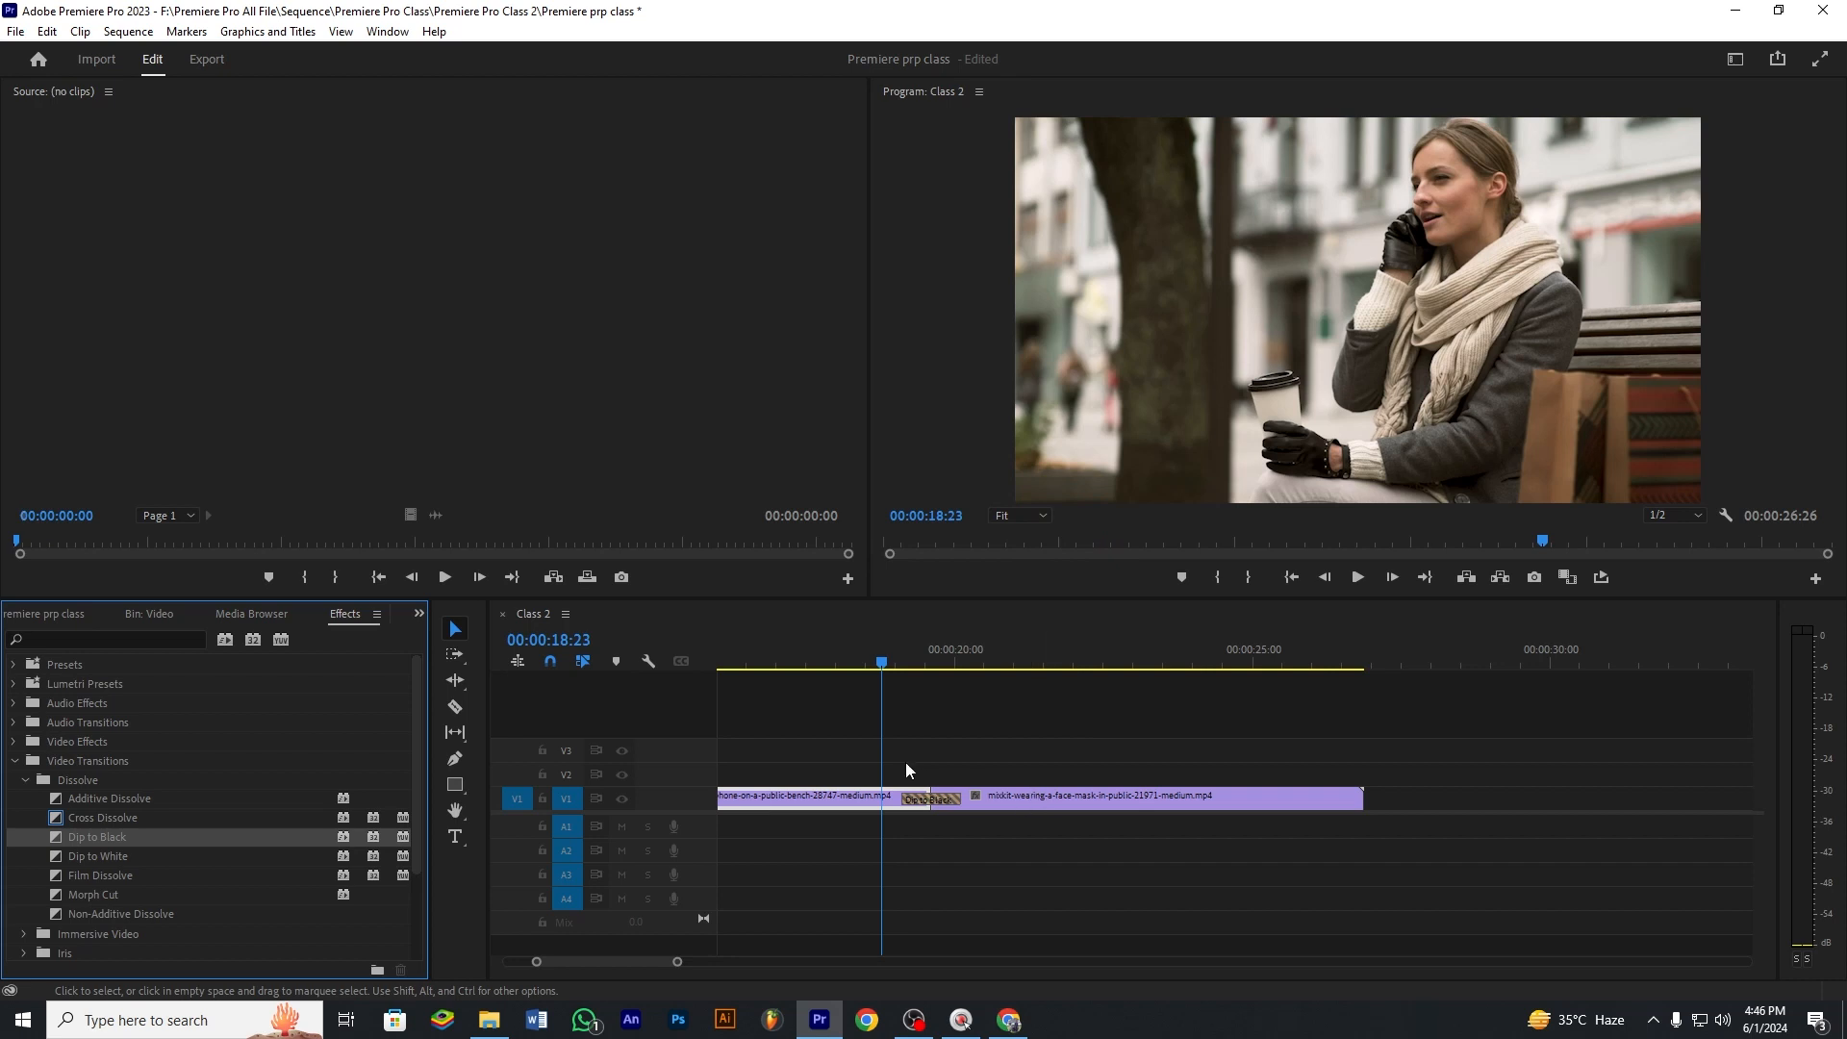
Play through the Dip to Black on V1 twice, starting from just before the cut, to preview the fade.
click(1357, 577)
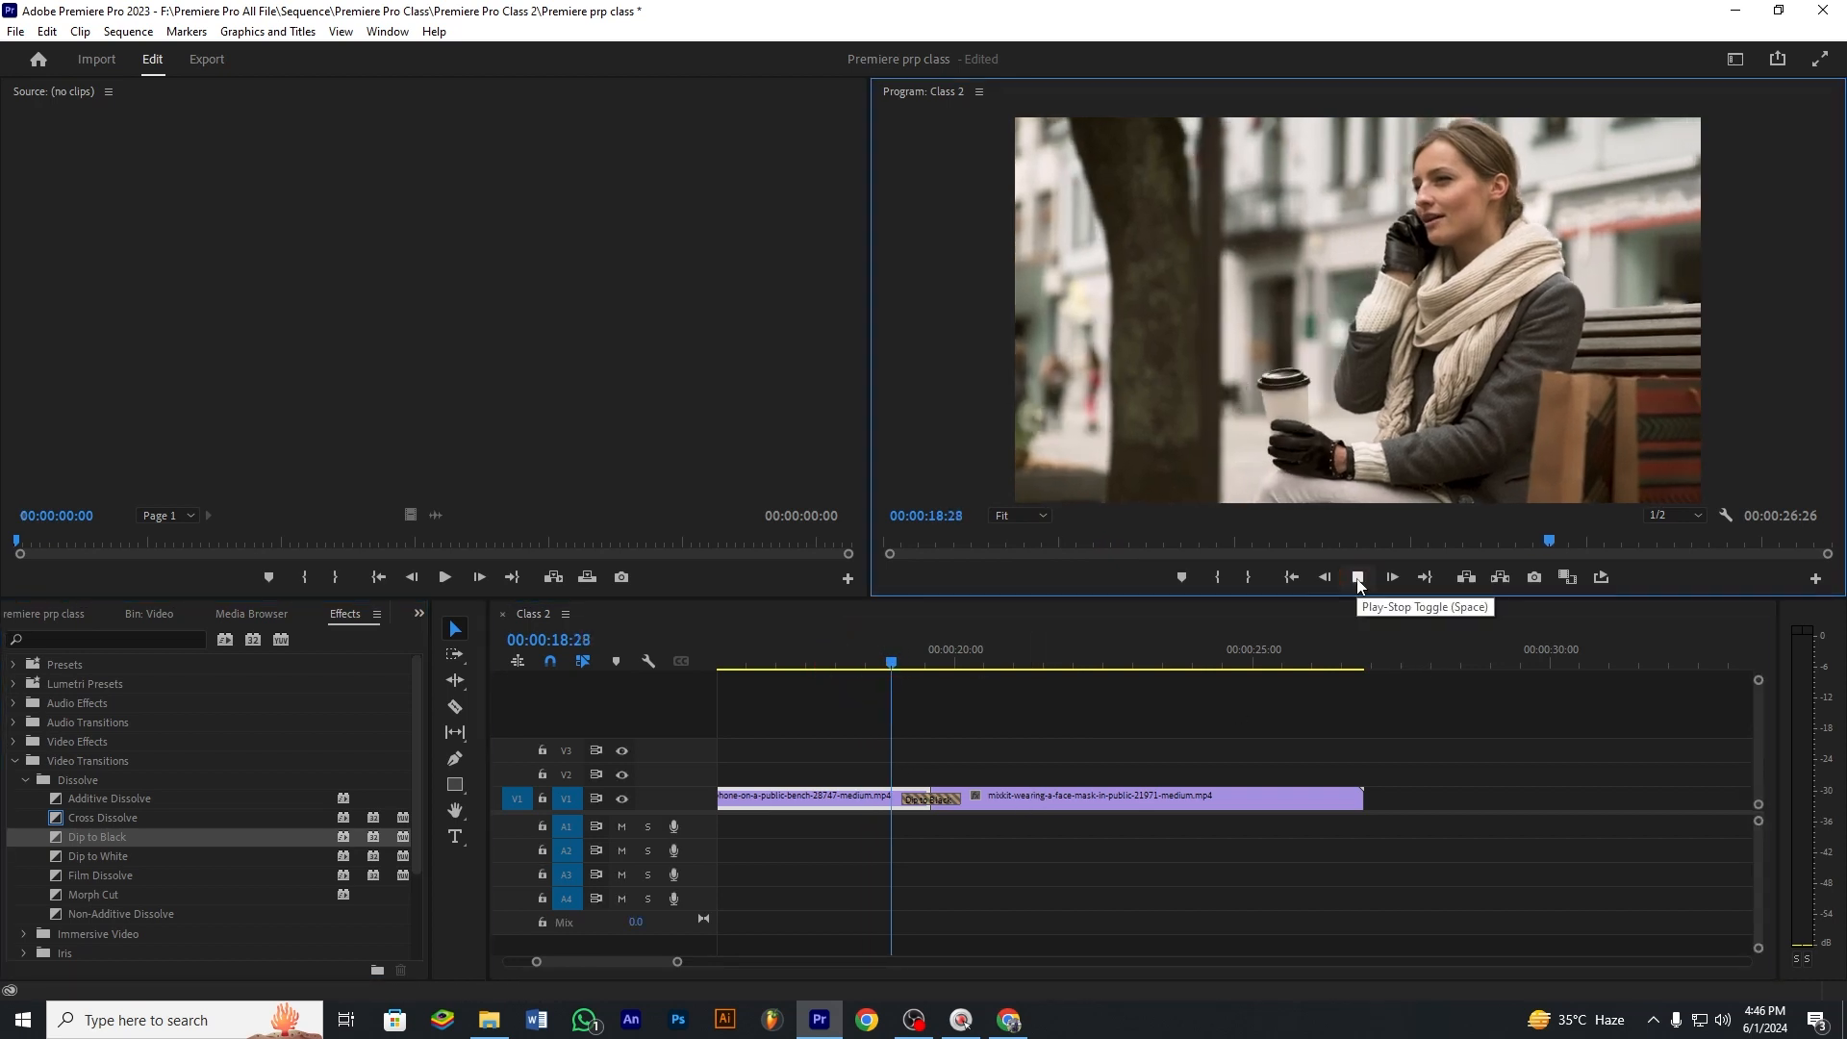
click(1357, 577)
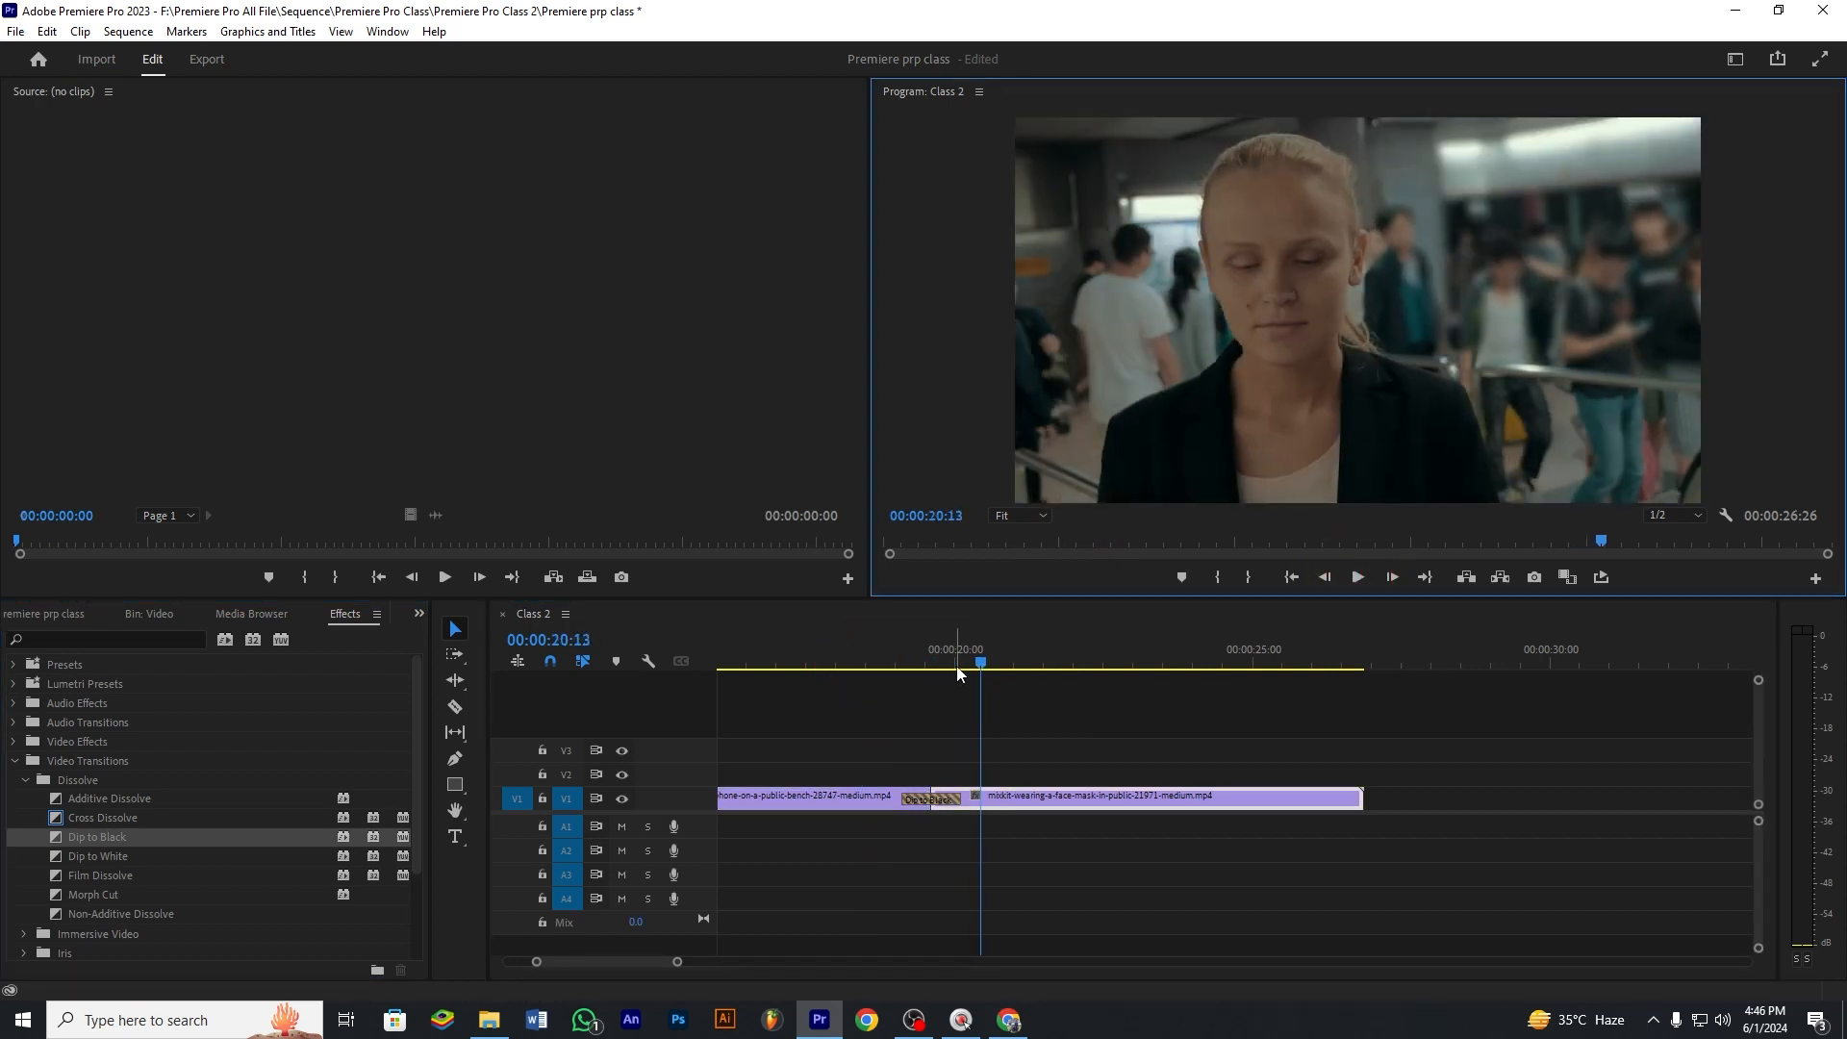
drag(957, 673, 904, 665)
click(1357, 577)
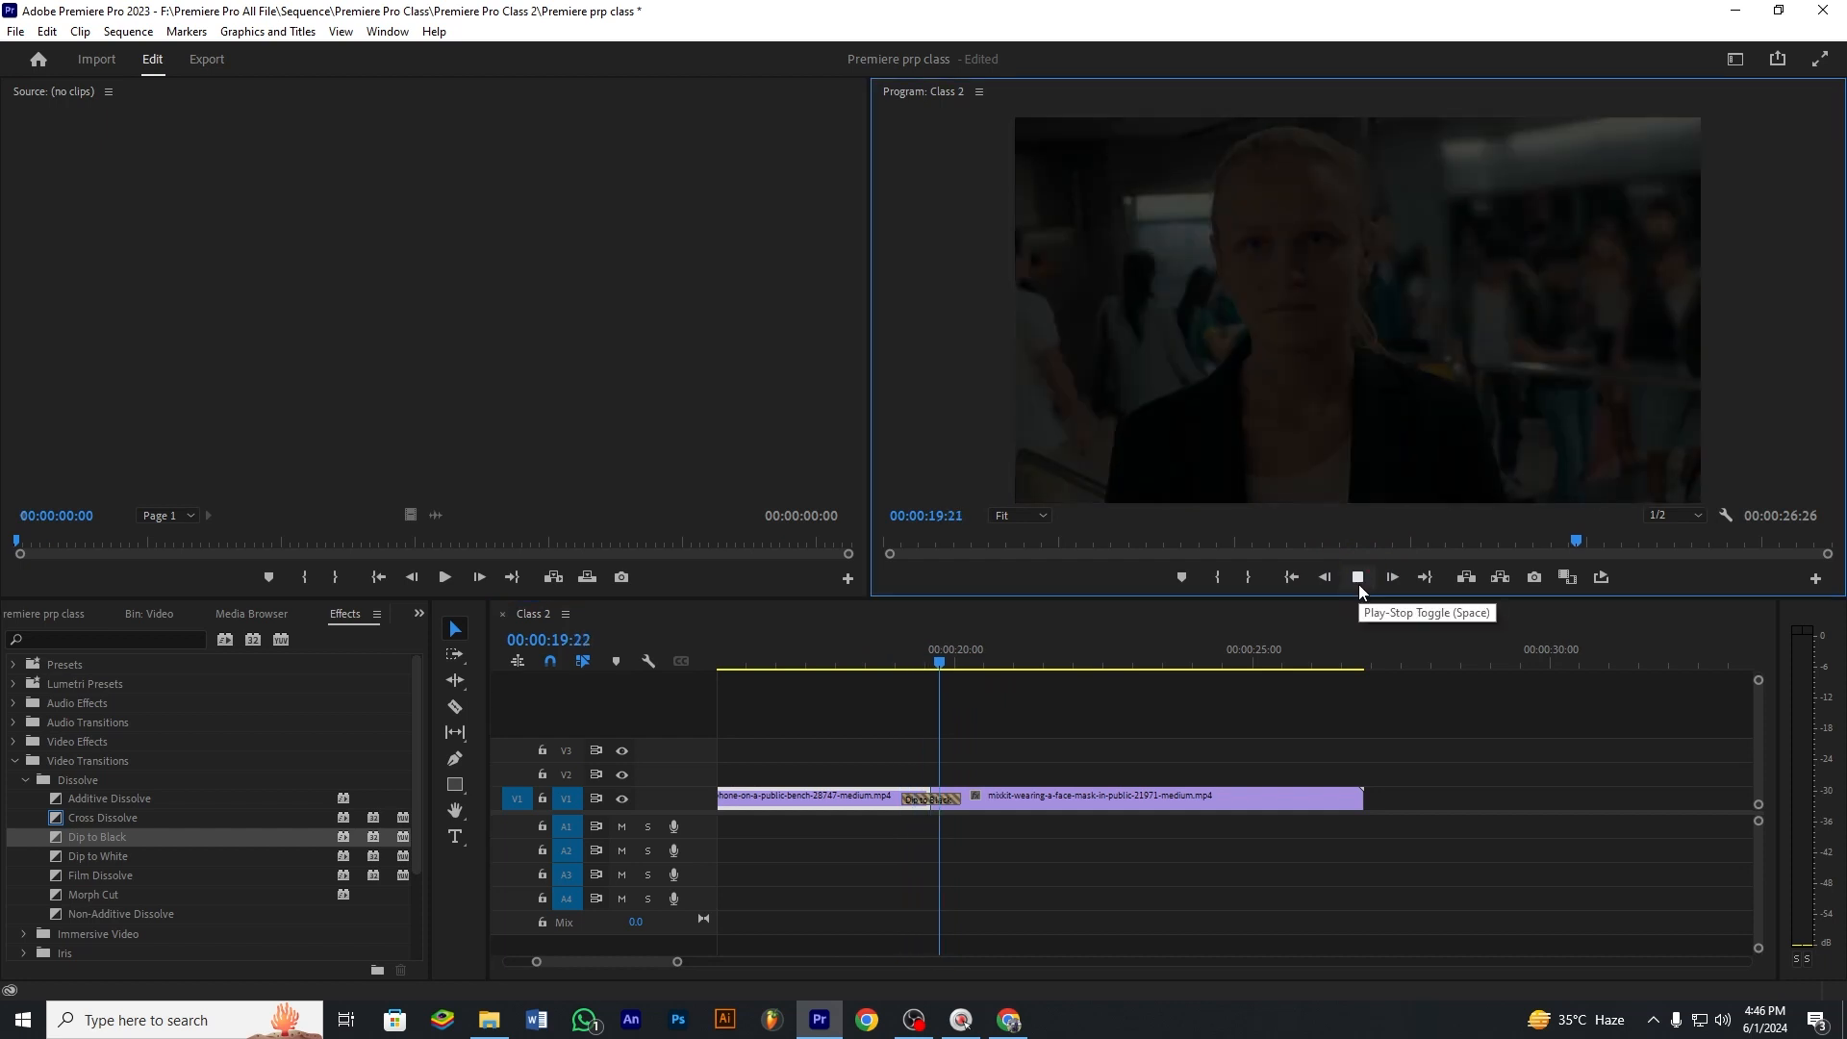
Return to the start of the transition, remove the Dip to Black from the V1 cut, and browse the other video transitions.
click(901, 664)
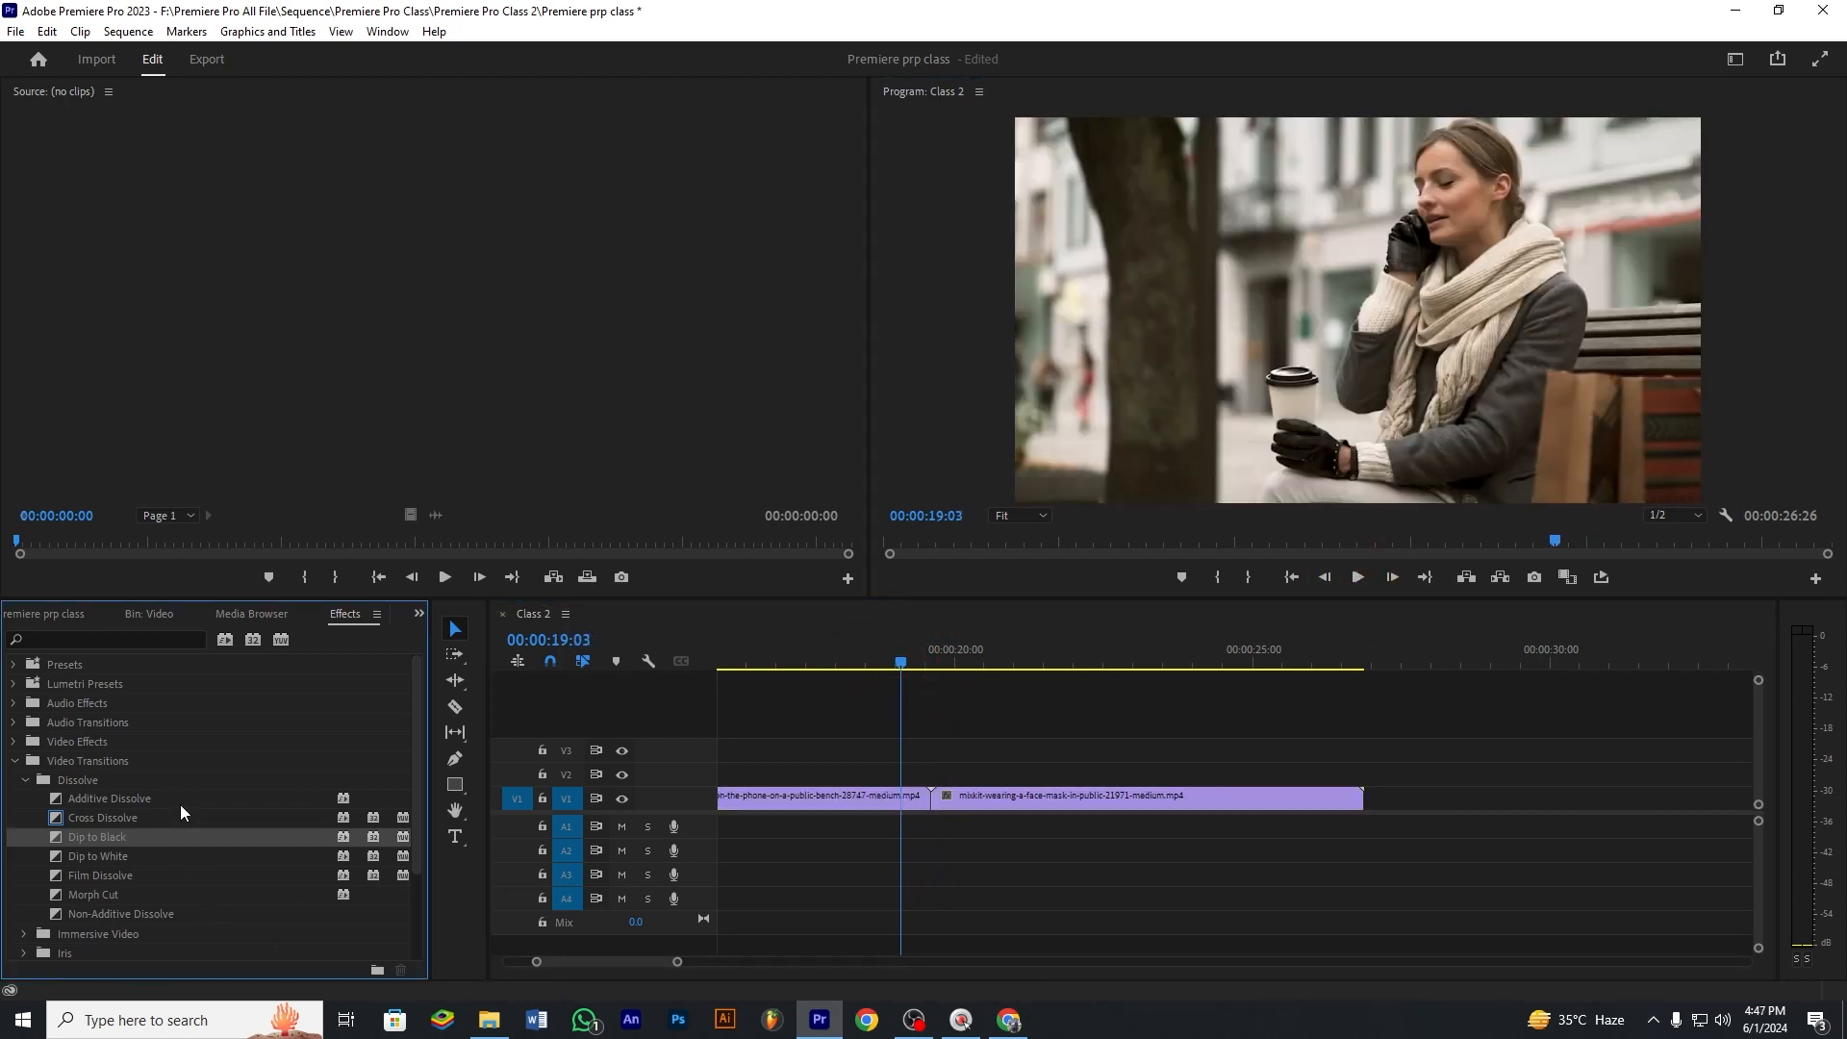
scroll(183, 808, down, 1)
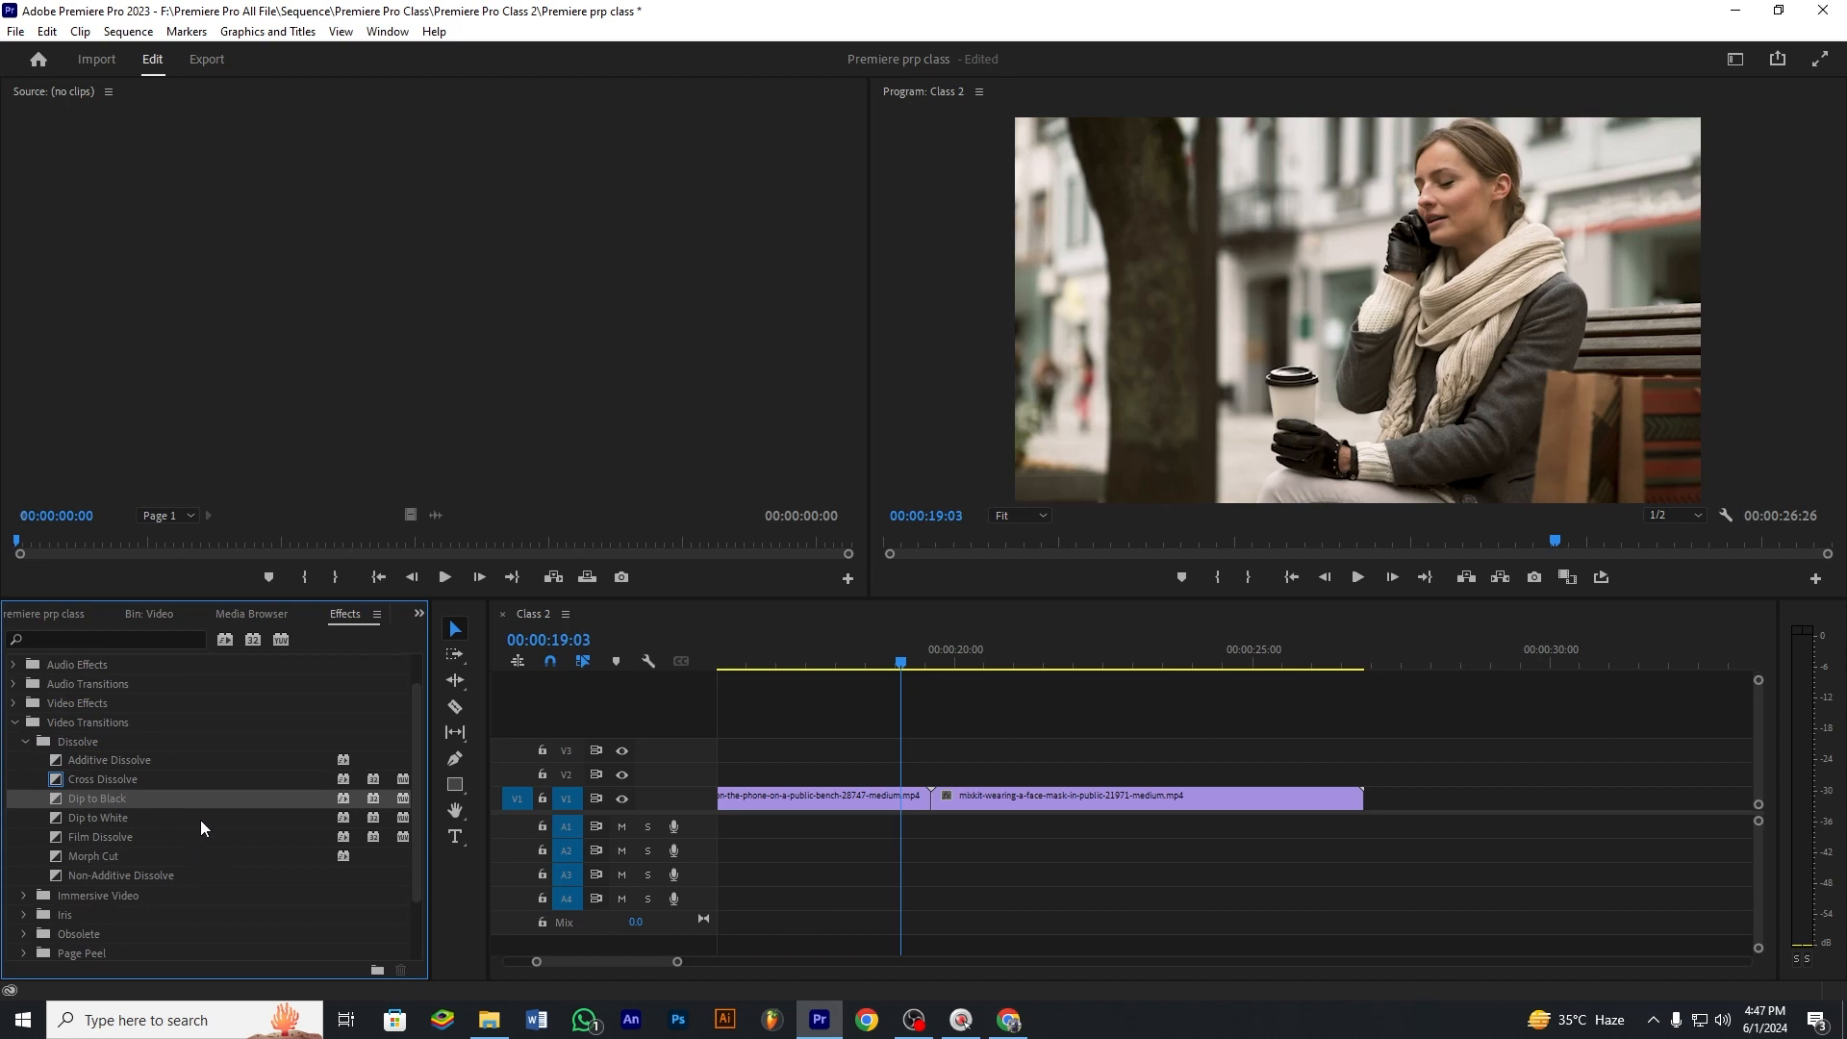